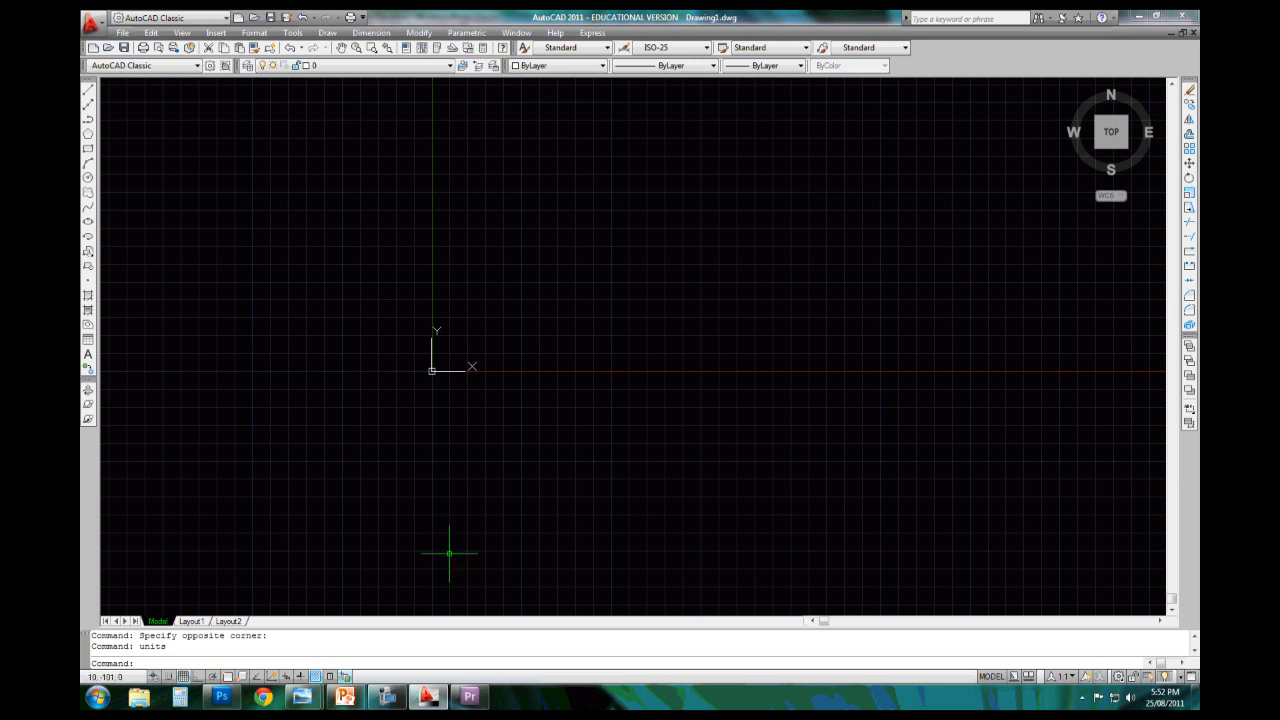
Attach the Long weekend_black JPG as an image reference with full path, insertion point and scale specified on screen, rotation 0
scroll(526, 440, down, 2)
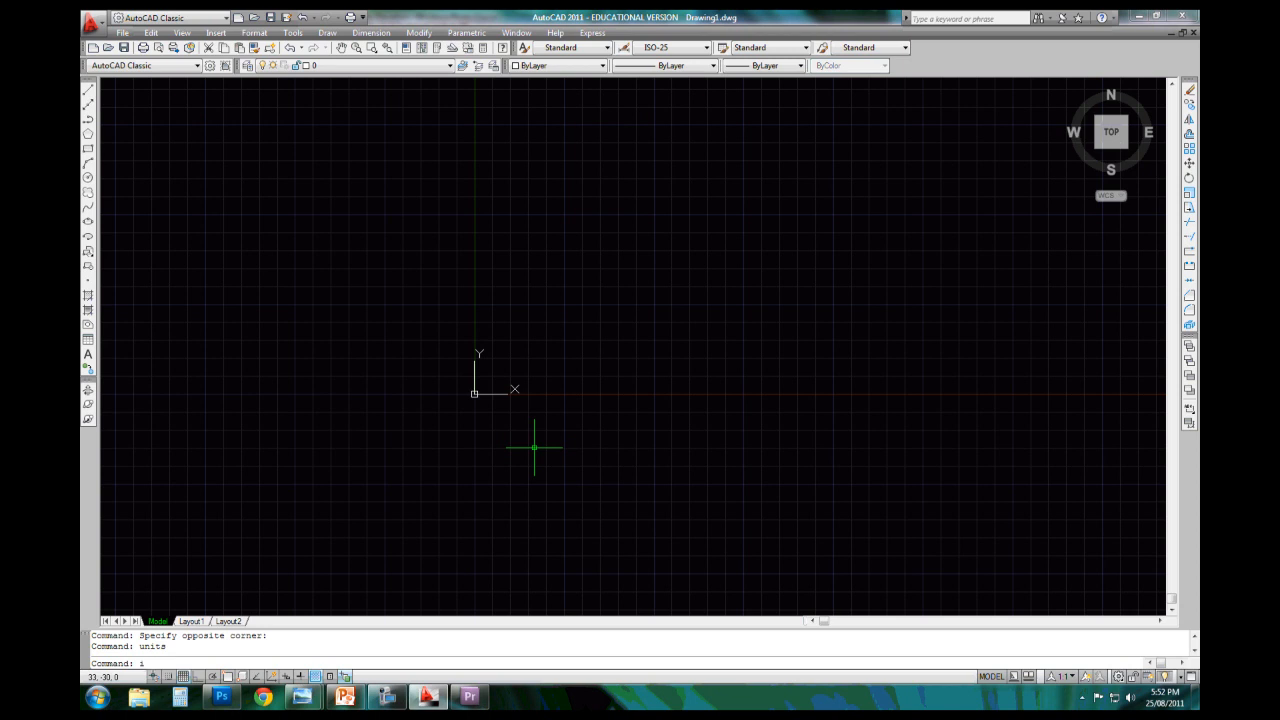
text(m)
key(Return)
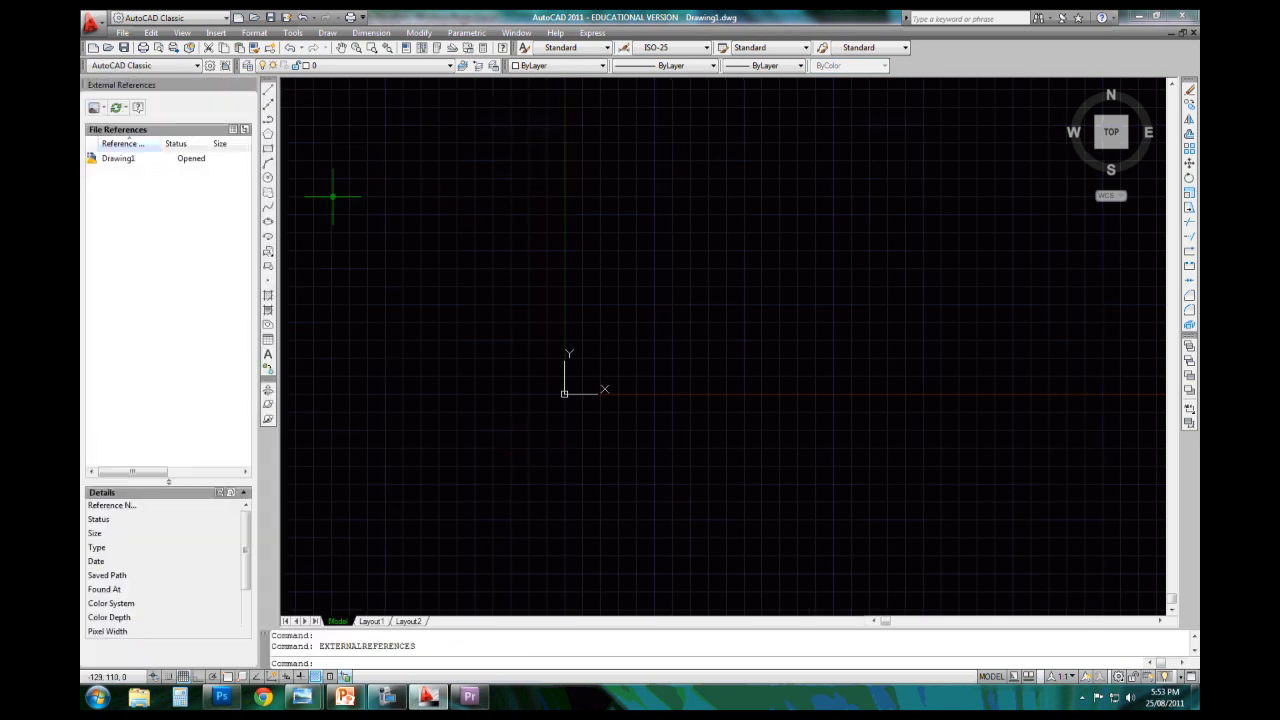
click(103, 108)
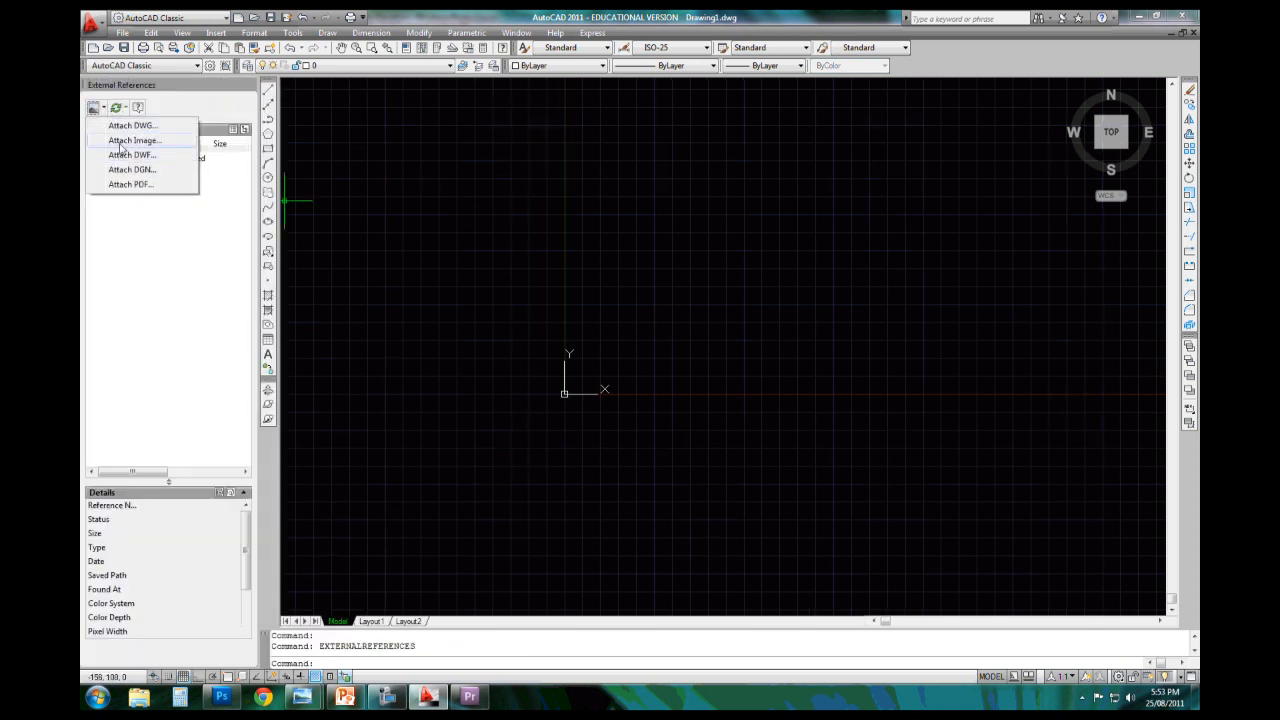
click(121, 143)
click(600, 302)
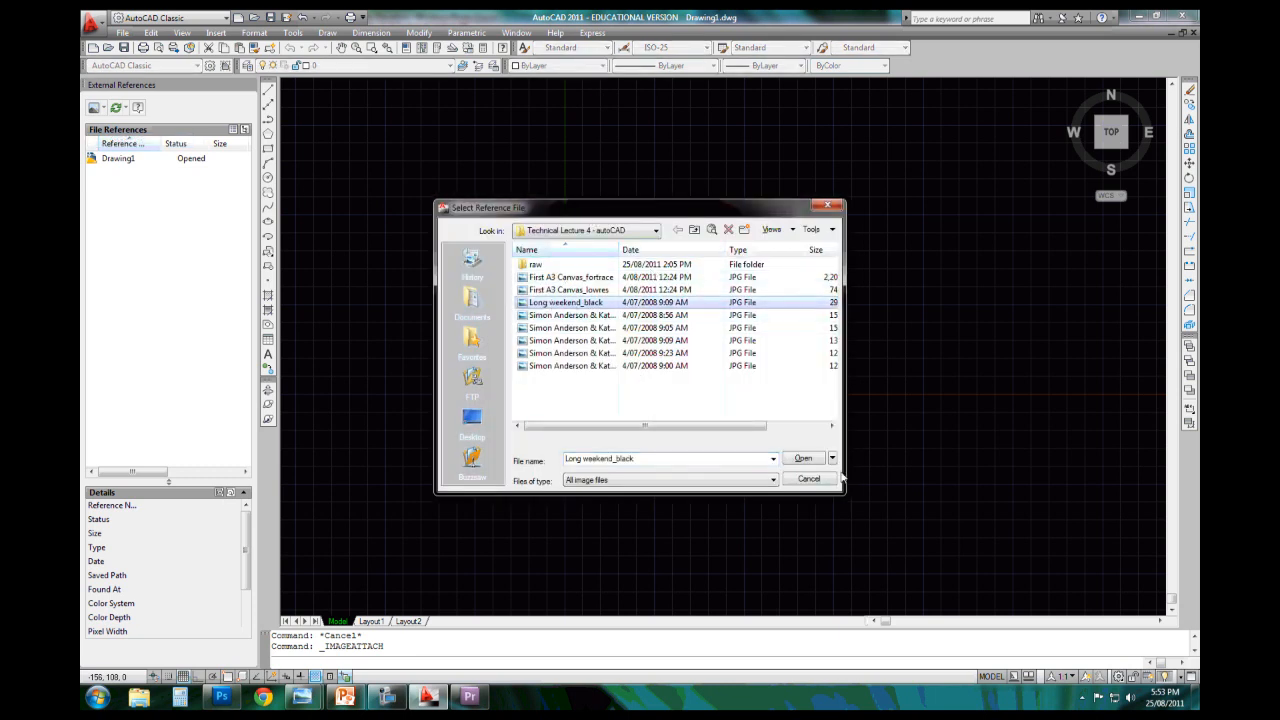
click(804, 459)
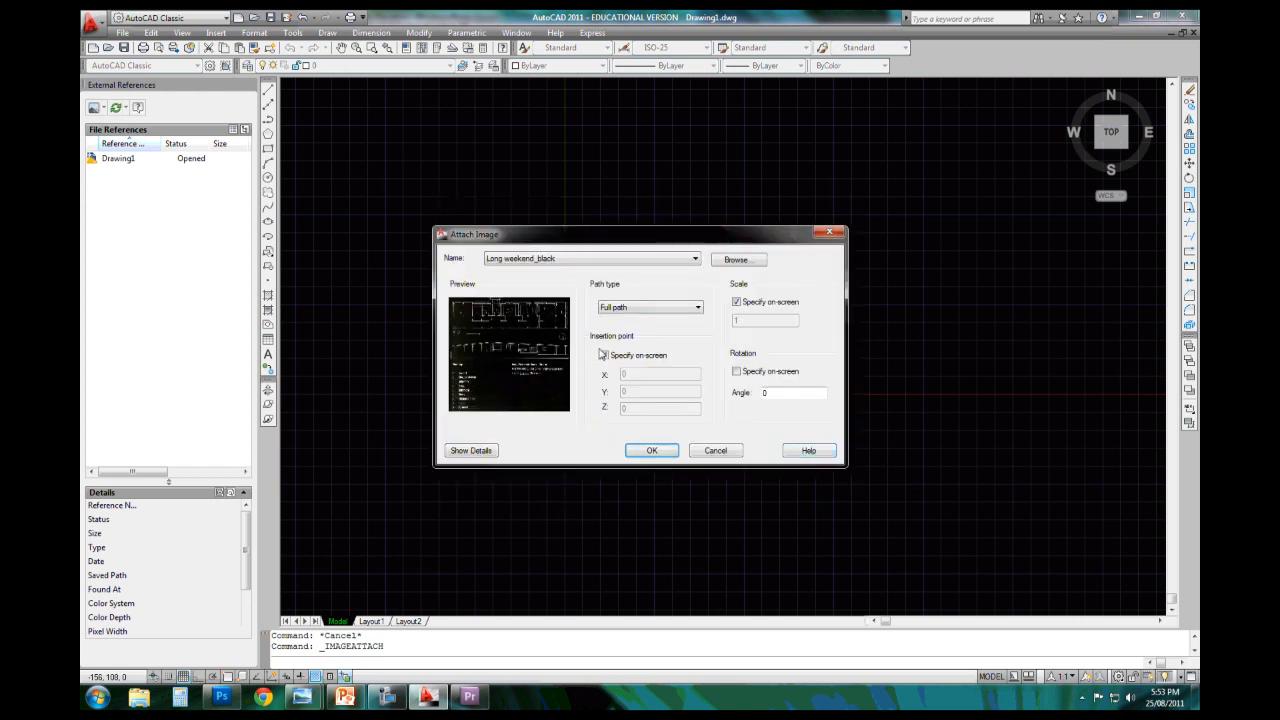
click(648, 452)
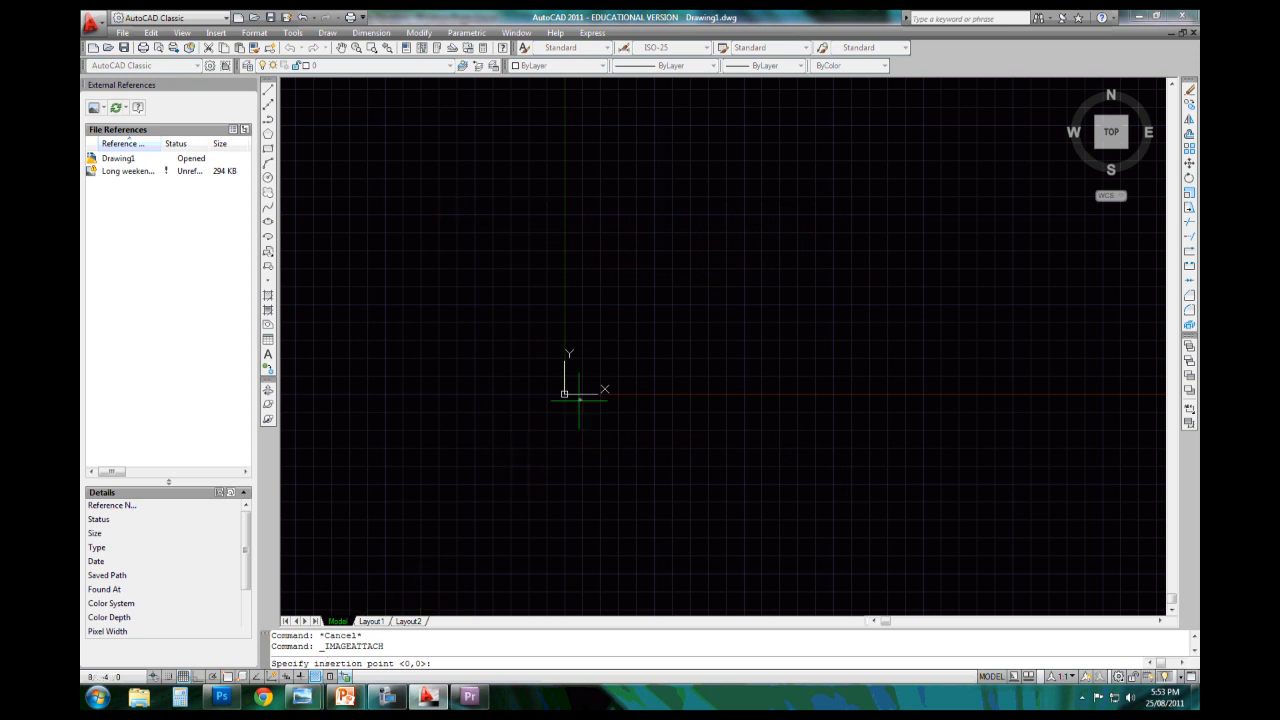
Place the attached image at the 0,0 origin, scale it up freehand, and put away the external references palette
key(Return)
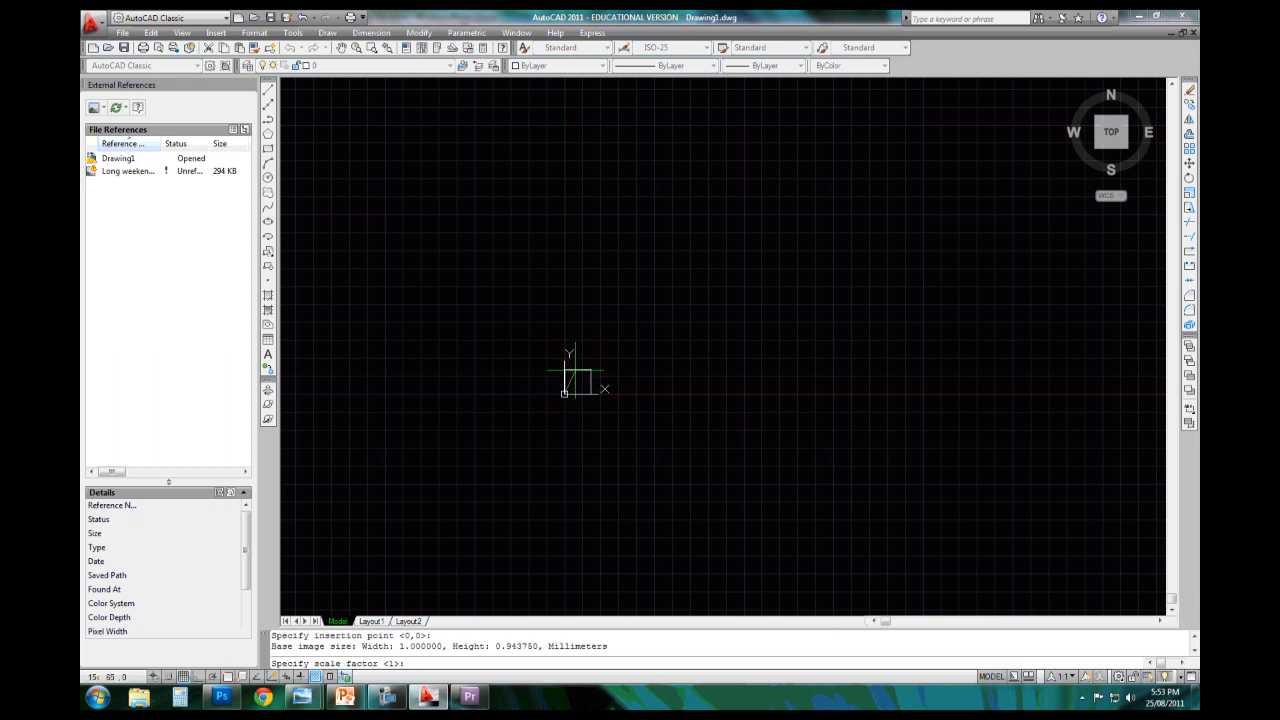
click(757, 188)
scroll(722, 240, up, 2)
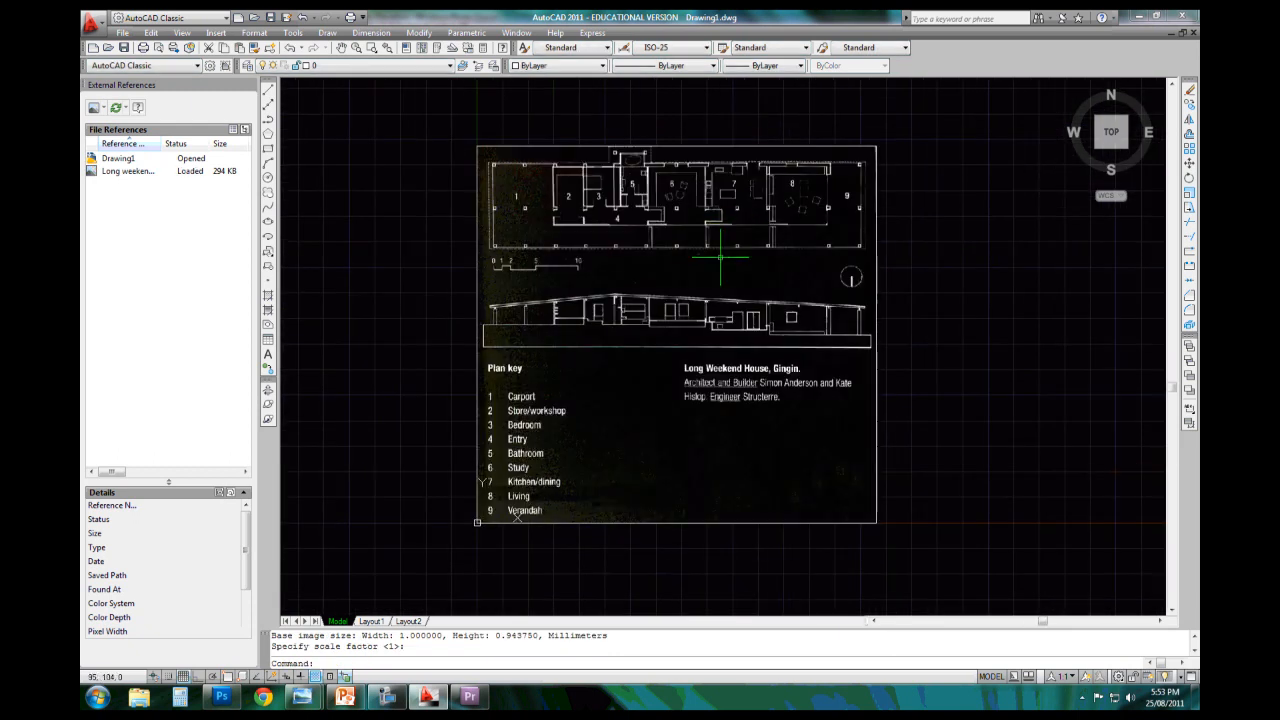
click(231, 88)
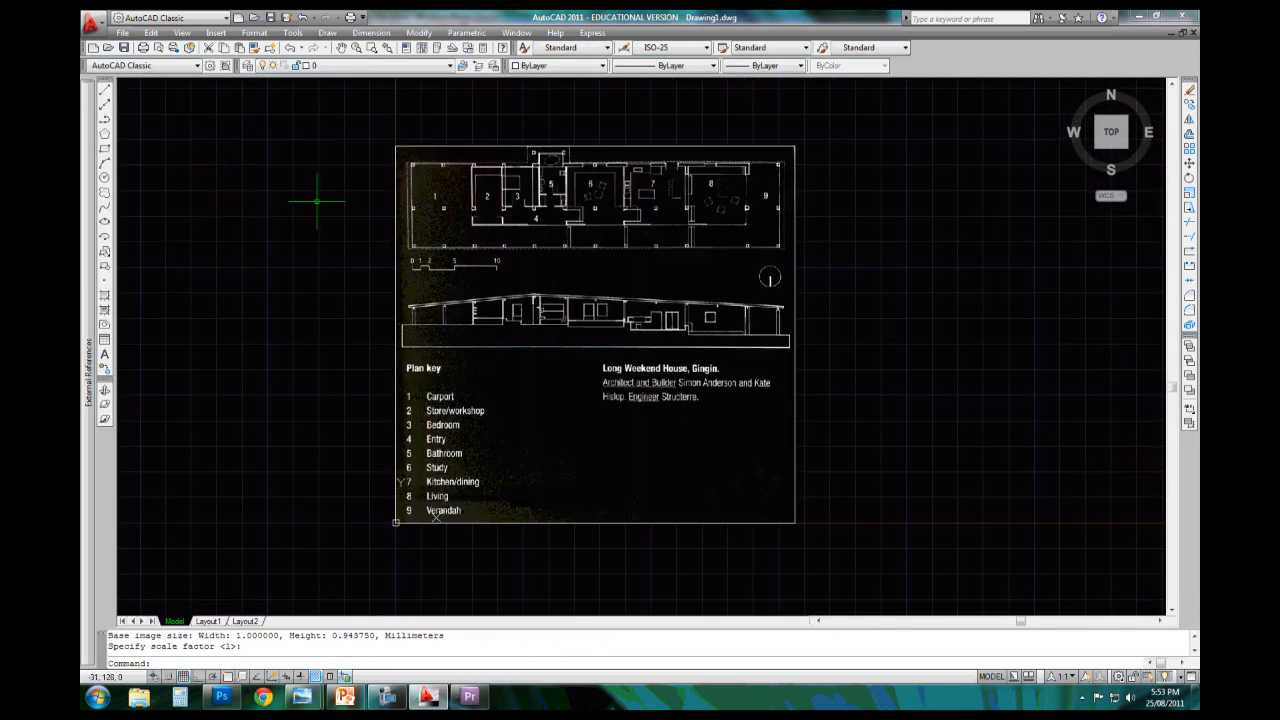
Examine the attached image's floor plan, section and 0 to 10 scale bar up close and as a whole
scroll(410, 322, up, 3)
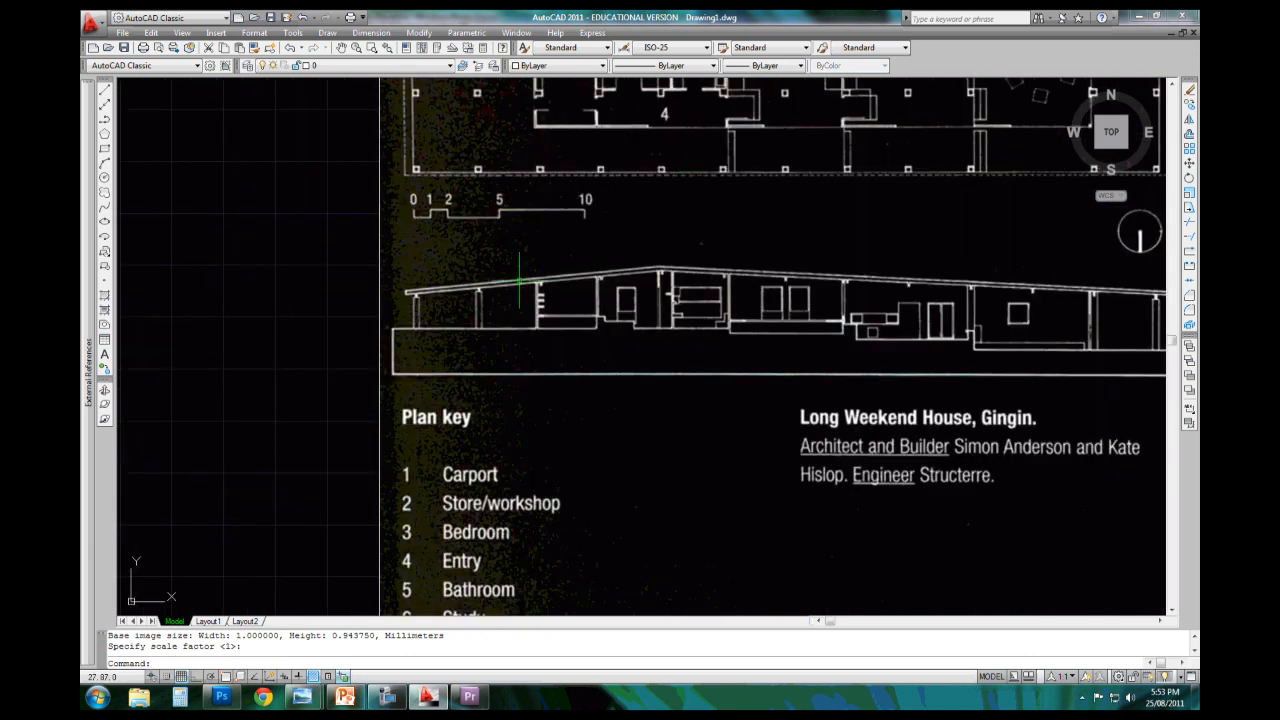
scroll(838, 335, down, 3)
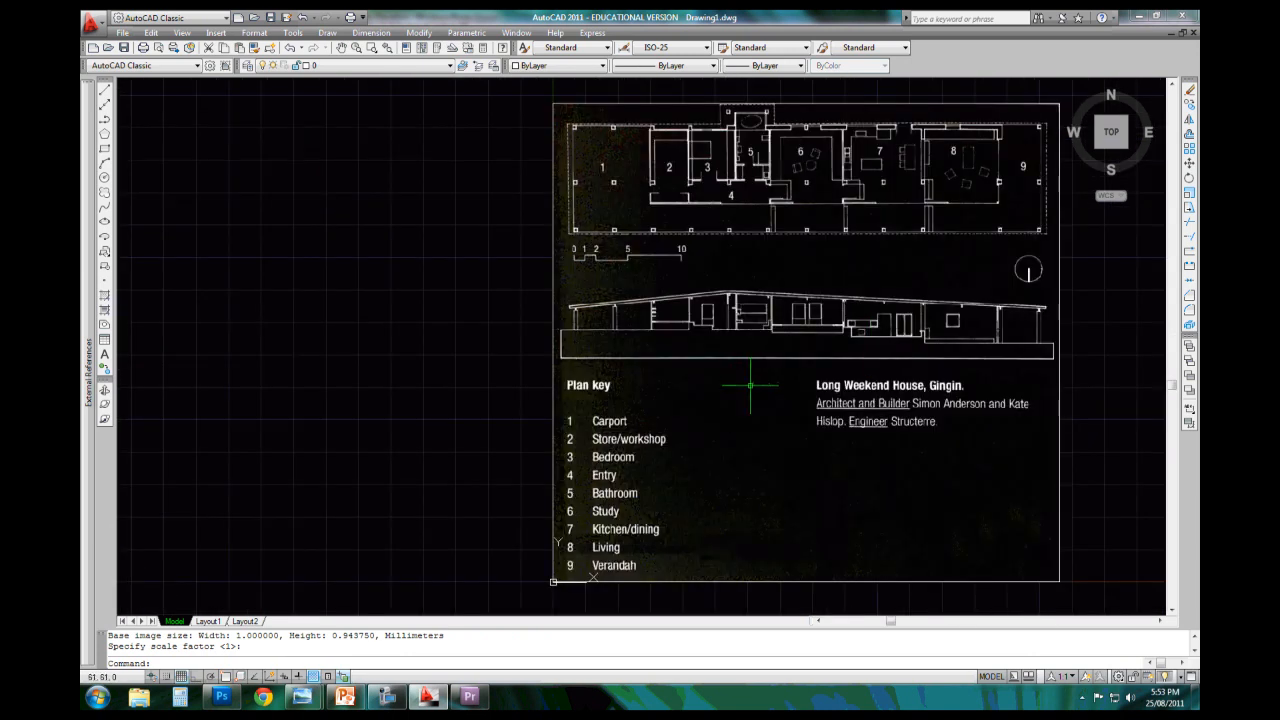
middle_drag(817, 334, 736, 342)
scroll(589, 317, up, 2)
middle_drag(642, 318, 560, 300)
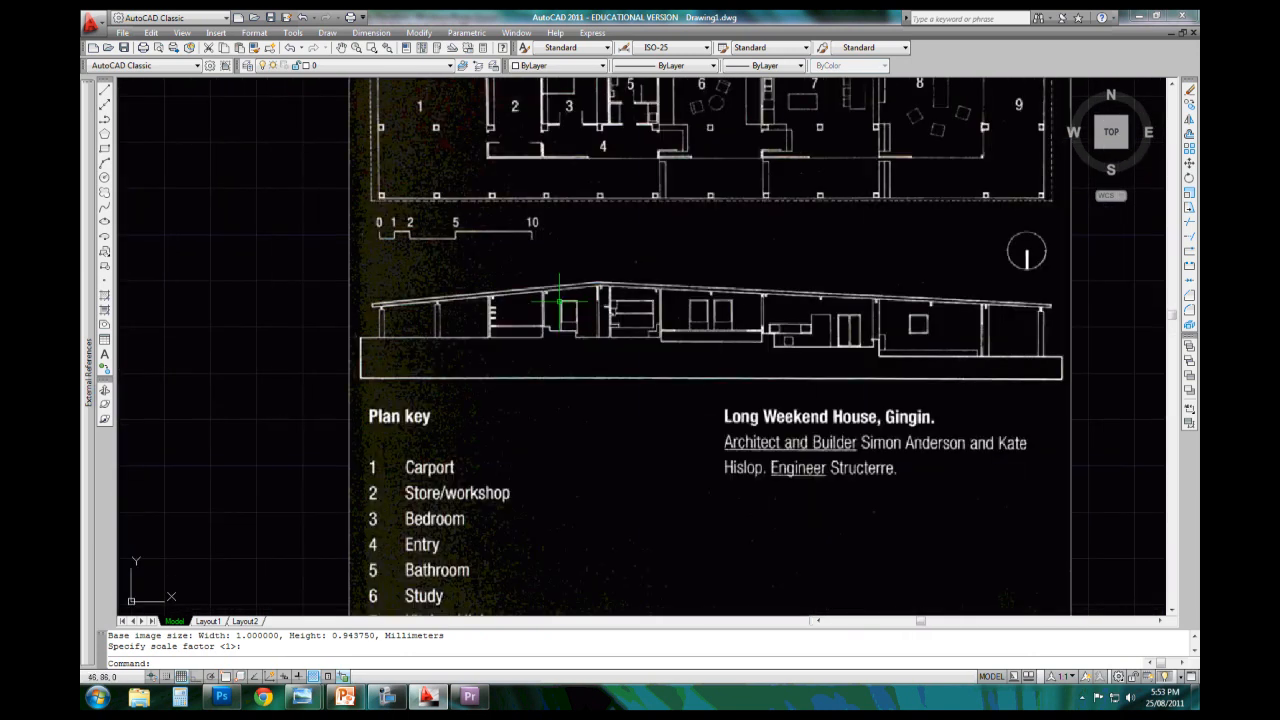
middle_drag(476, 249, 457, 283)
scroll(422, 211, down, 2)
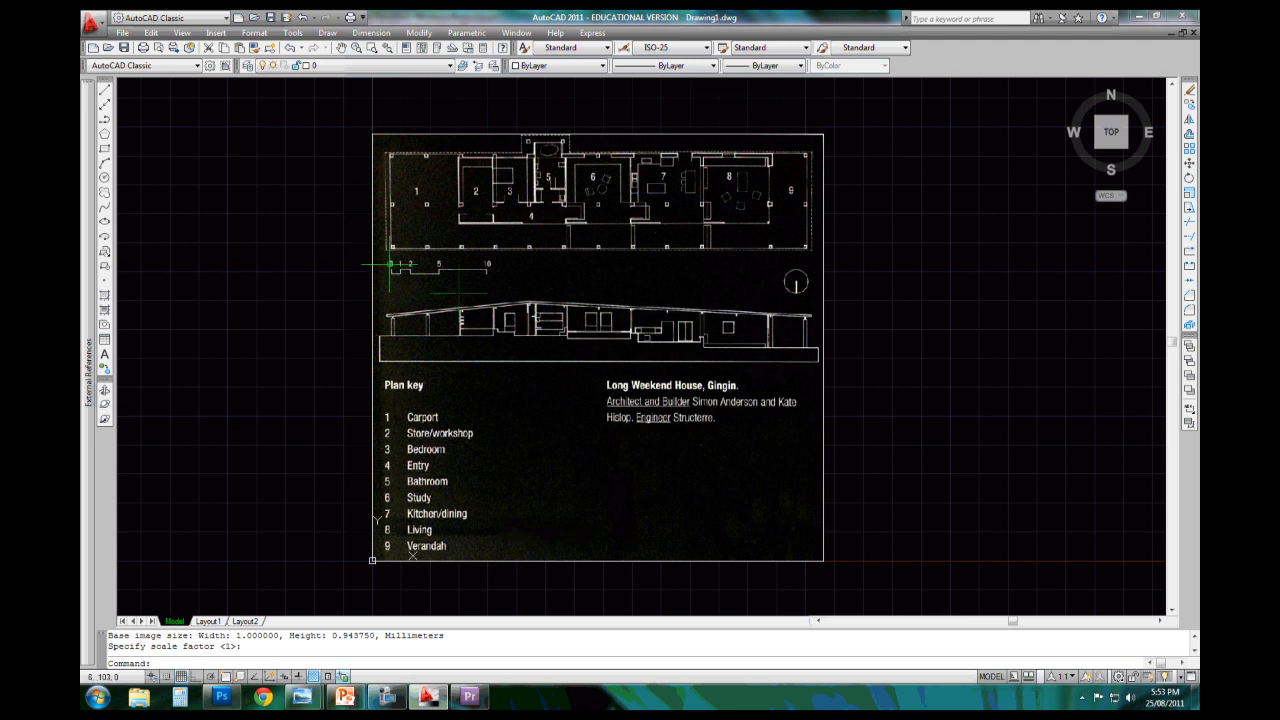
scroll(390, 264, up, 2)
scroll(440, 265, down, 3)
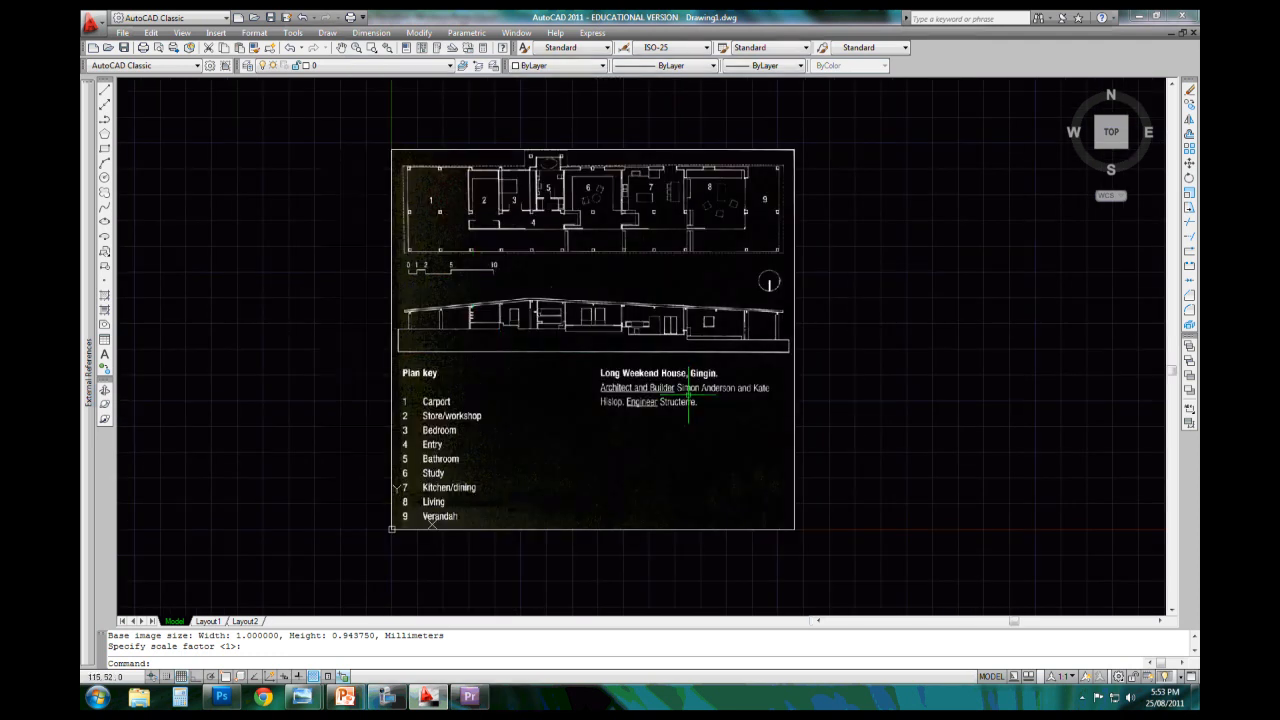
mouse_move(766, 277)
middle_down()
mouse_move(334, 293)
mouse_move(725, 300)
middle_up()
scroll(325, 288, up, 2)
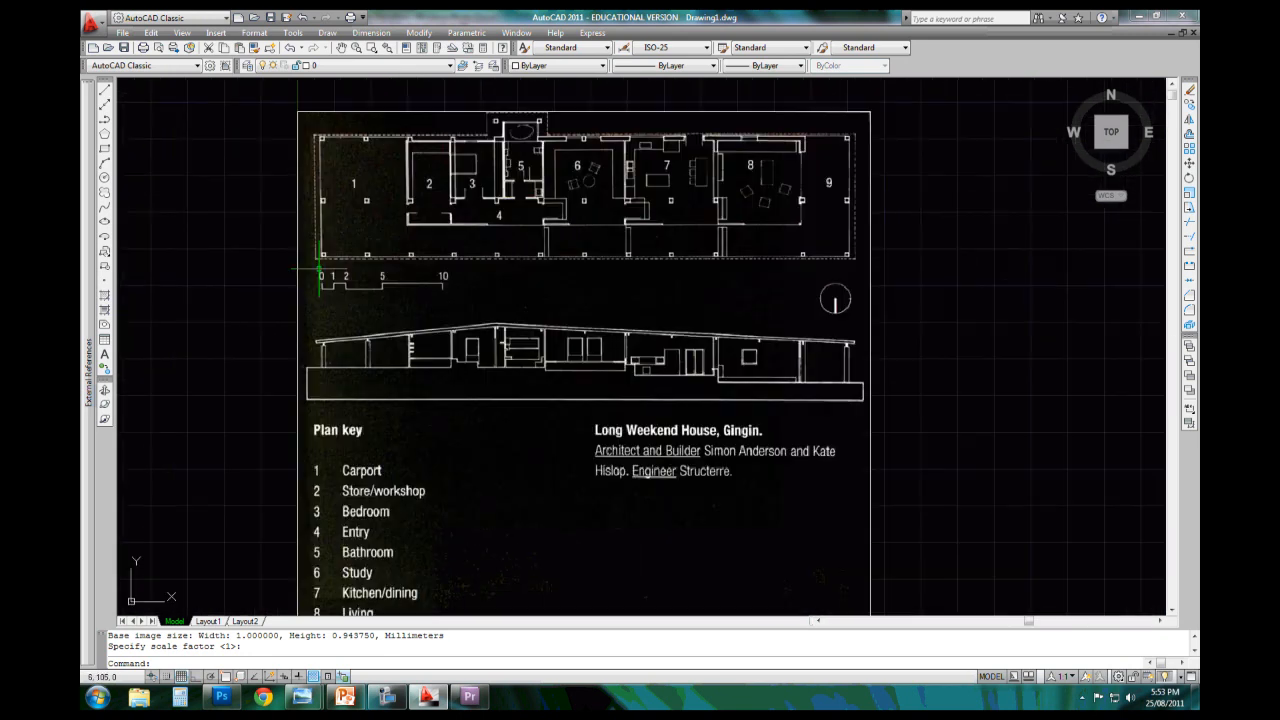
Draw a horizontal polyline along the image's scale bar from the 0 mark to the 10 mark with Ortho on
middle_drag(325, 288, 418, 293)
scroll(420, 293, up, 1)
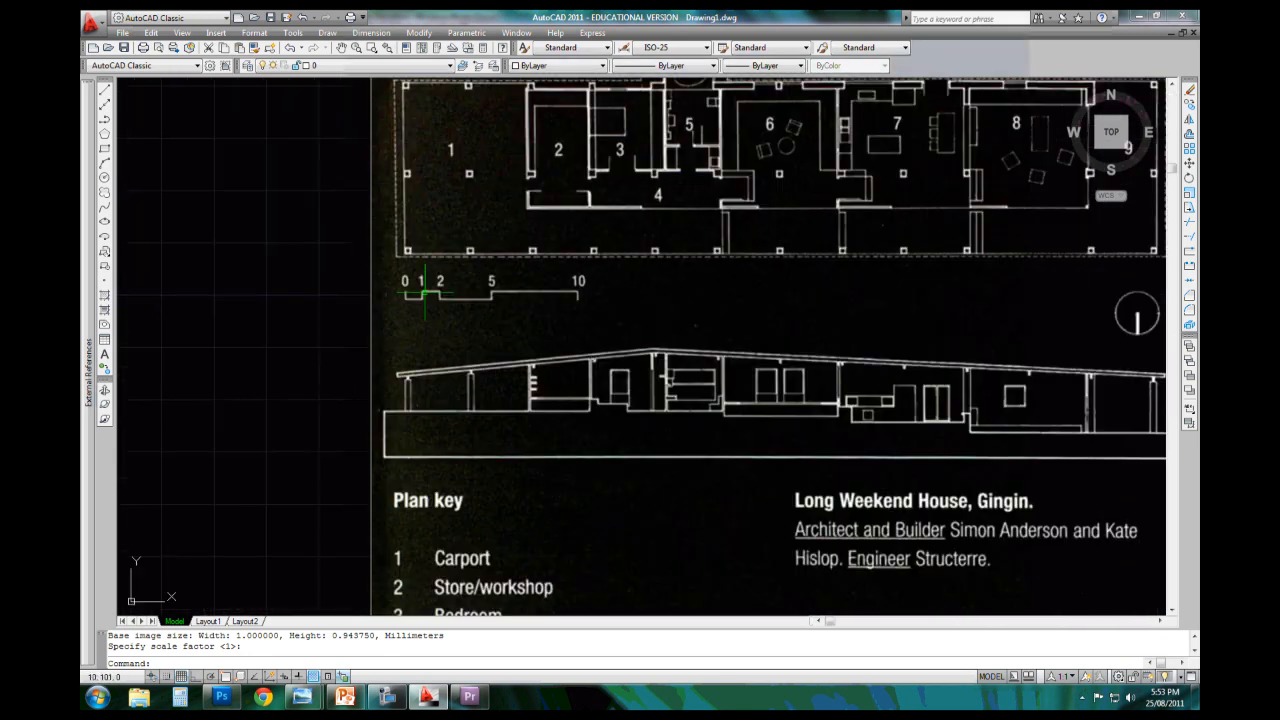
text(pl)
key(Return)
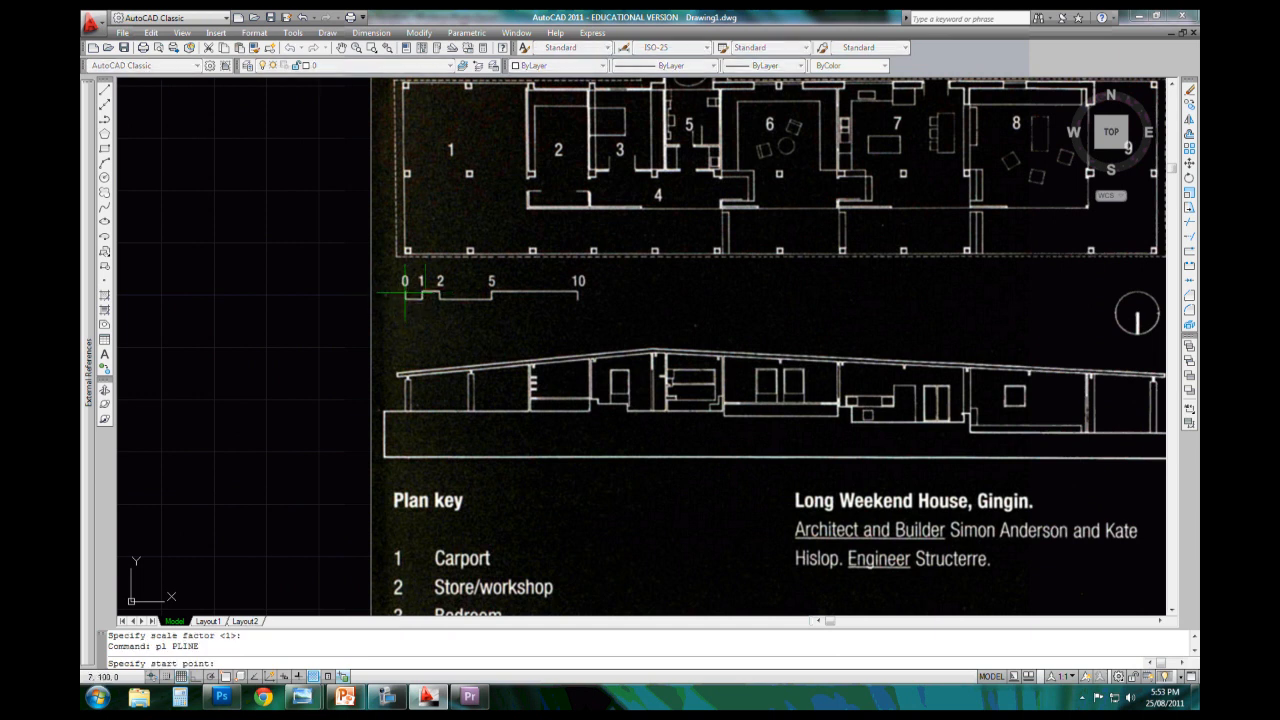
click(418, 294)
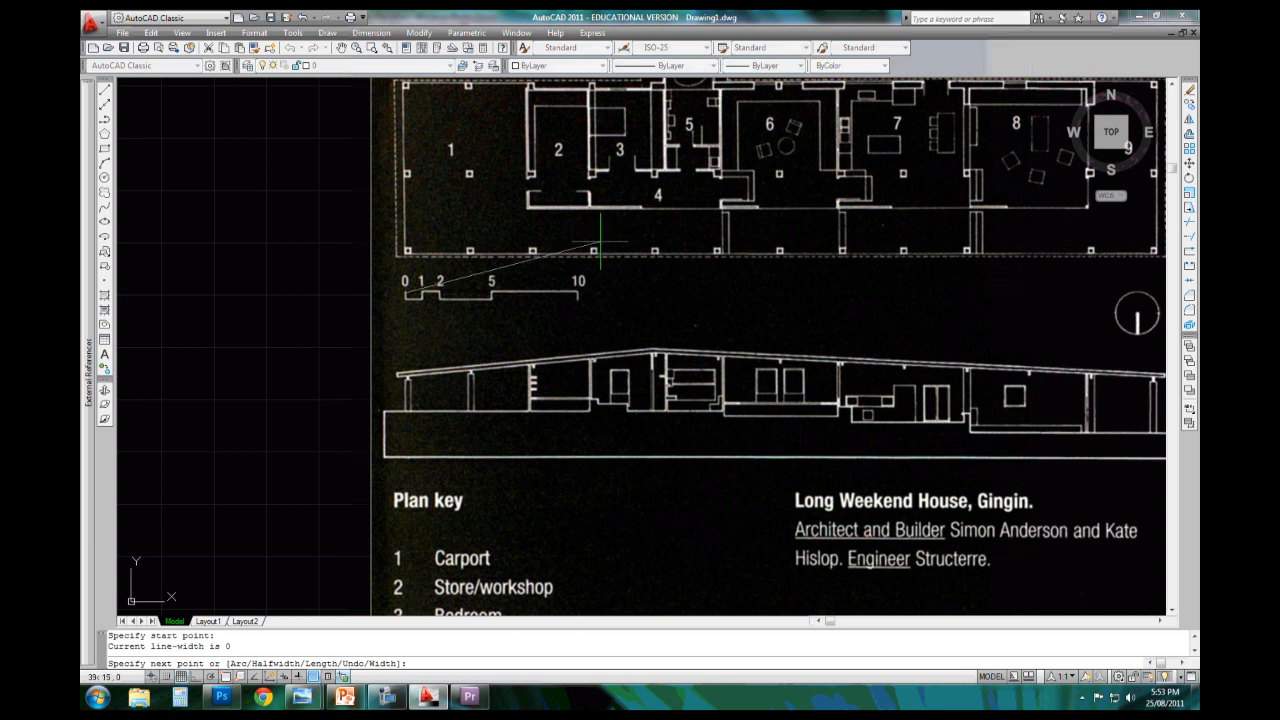
click(393, 703)
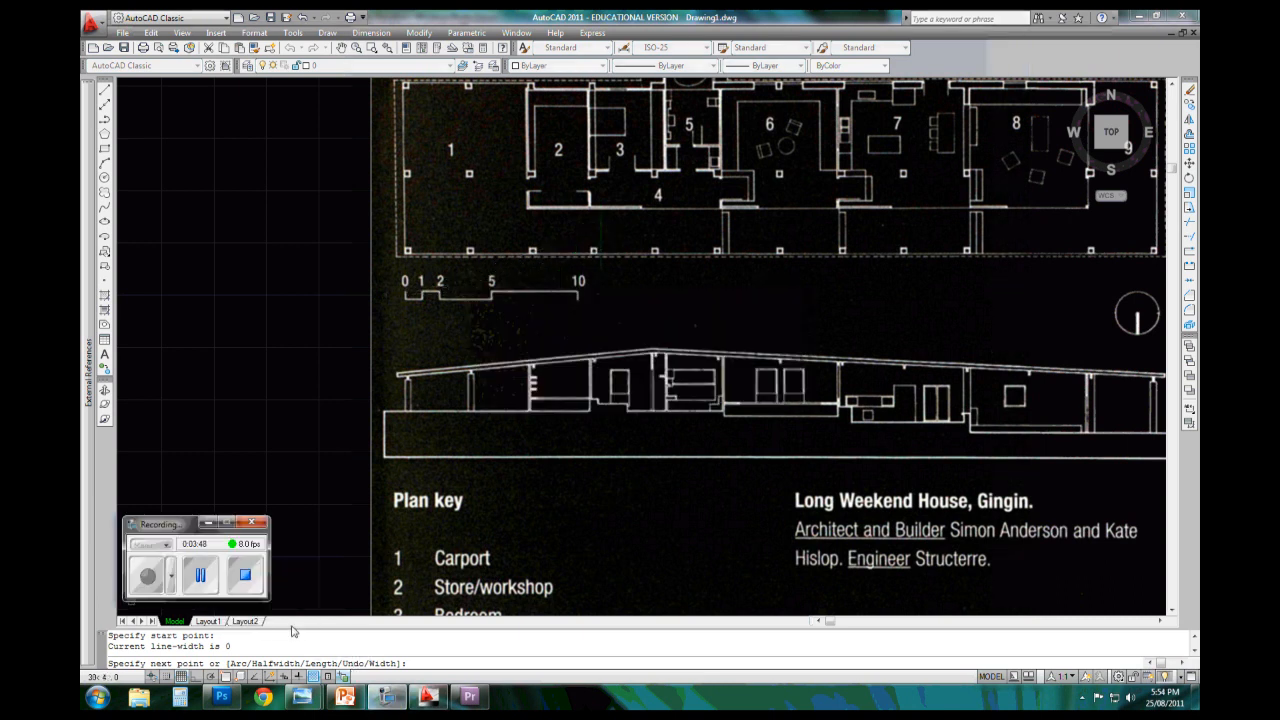
click(208, 522)
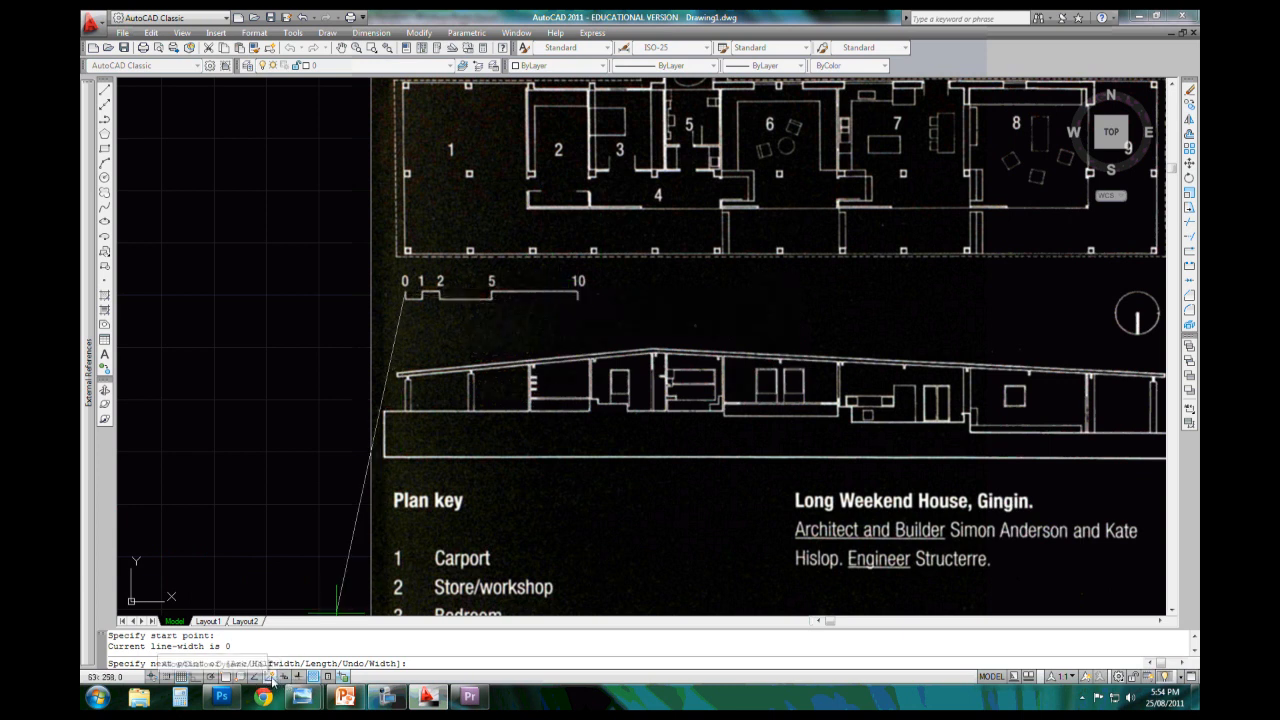
click(198, 678)
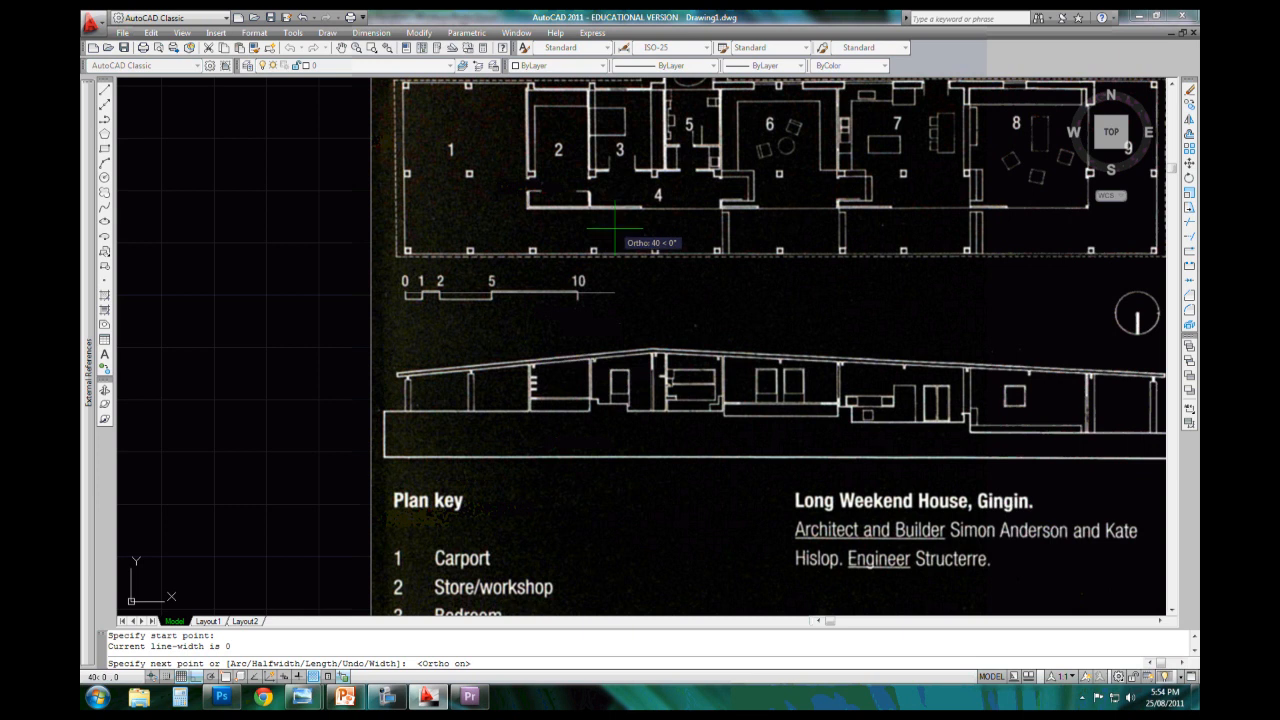
click(578, 295)
key(Escape)
Inspect the polyline's ends against the 0 and 10 marks of the scale bar
scroll(516, 190, up, 2)
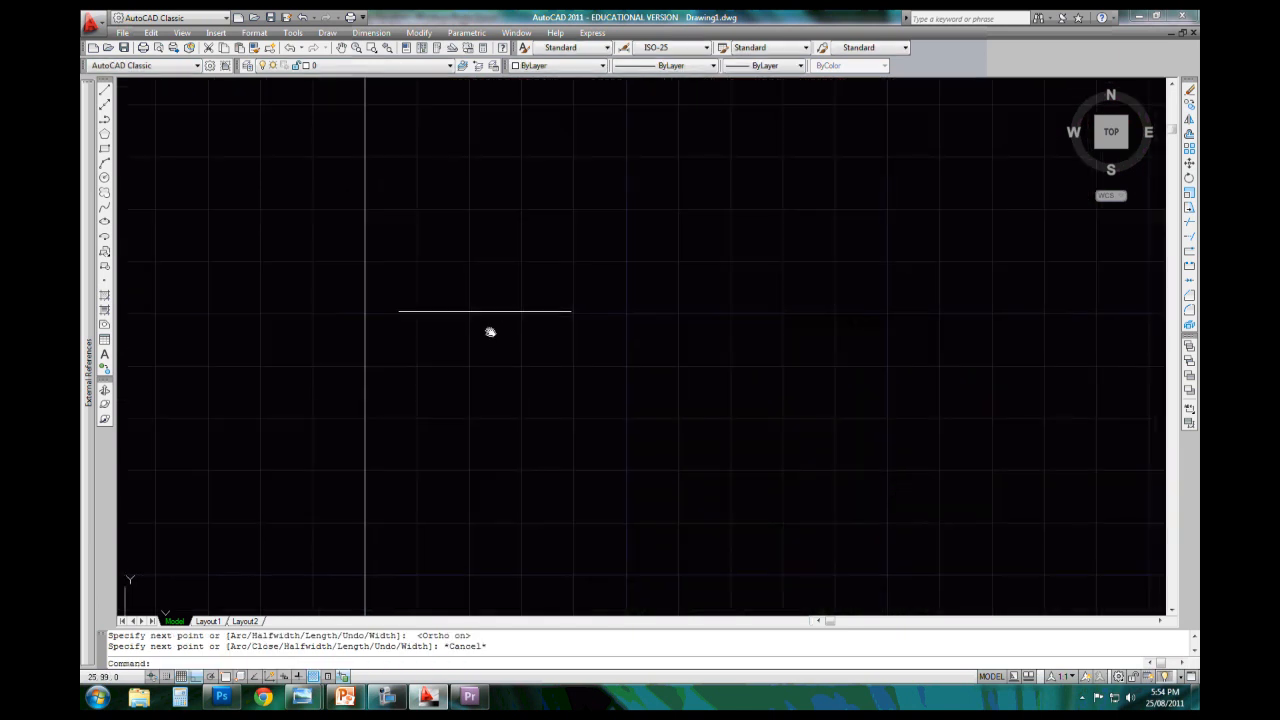
scroll(478, 322, up, 2)
click(423, 309)
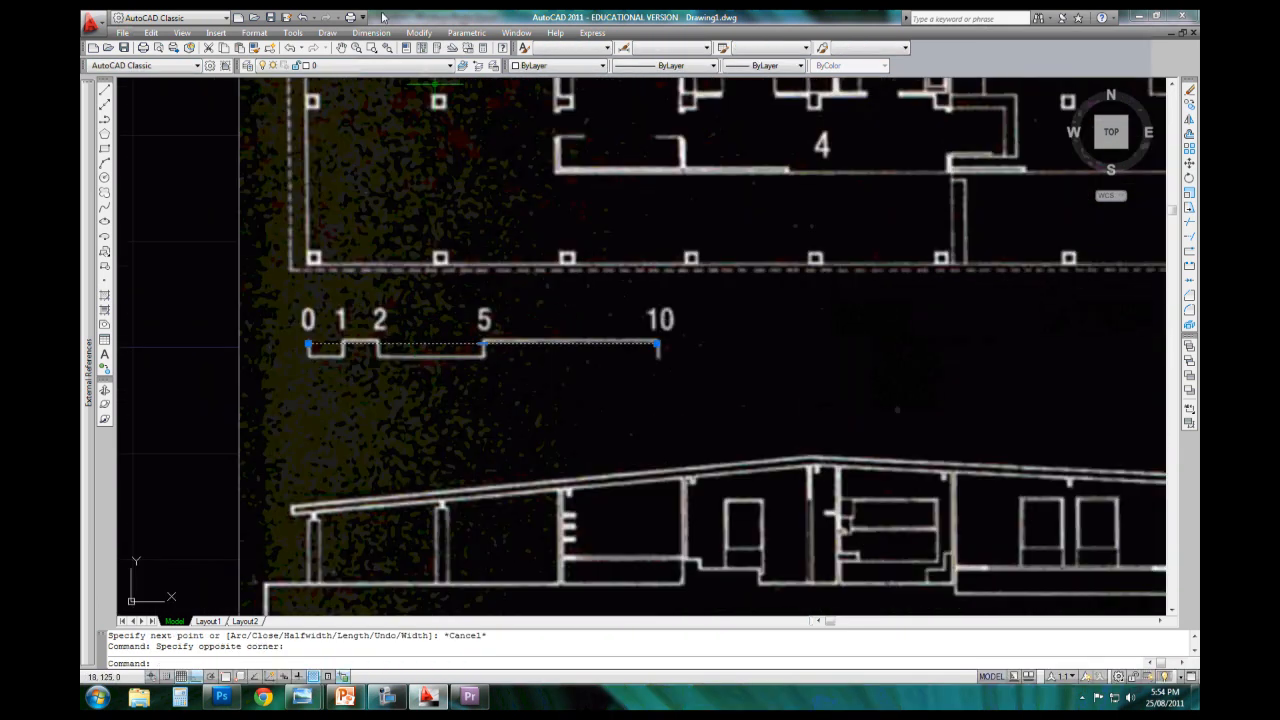
key(Escape)
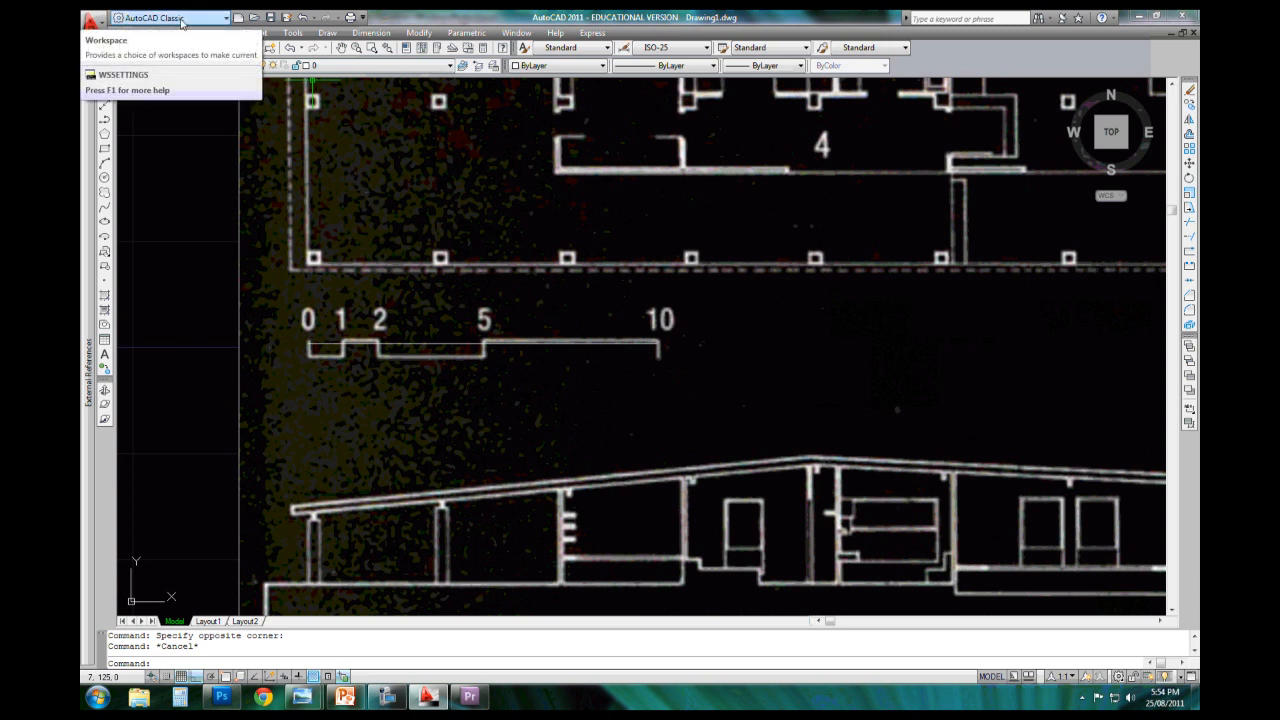
scroll(423, 300, down, 2)
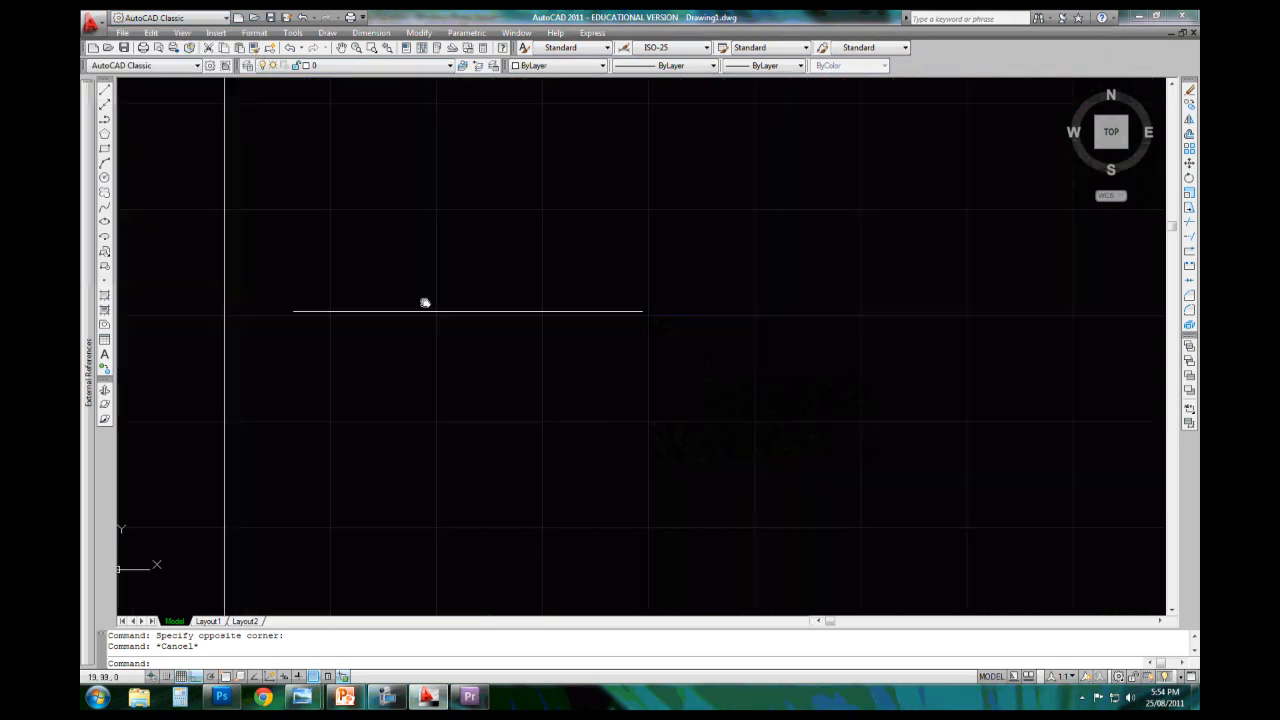
mouse_move(770, 428)
middle_down()
mouse_move(572, 438)
mouse_move(660, 500)
mouse_move(760, 533)
middle_up()
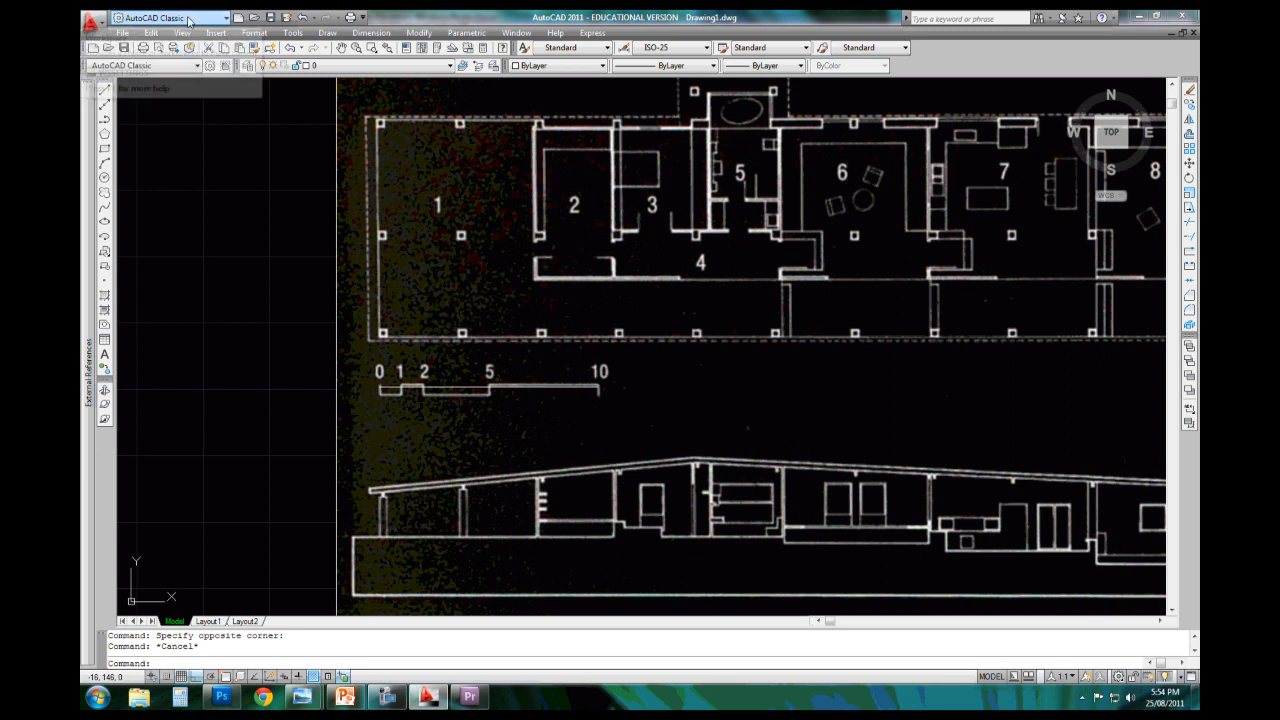
Switch the workspace to 2D Drafting & Annotation
click(188, 18)
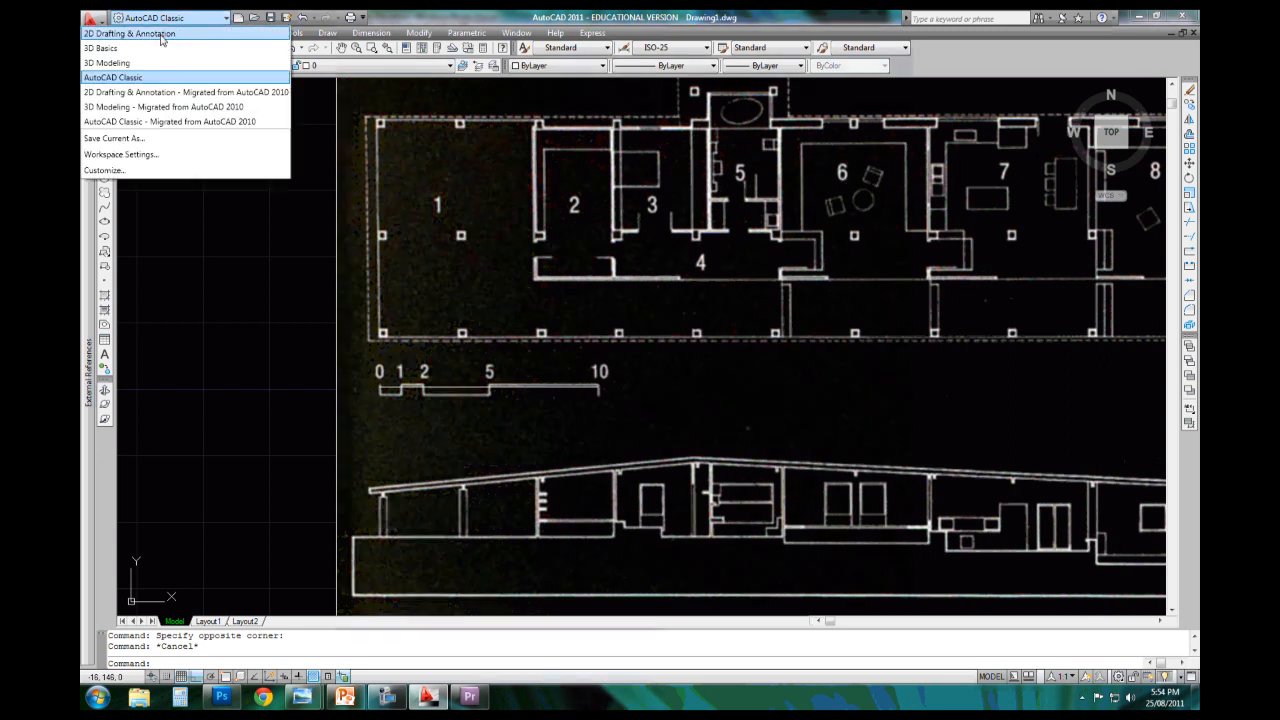
click(160, 35)
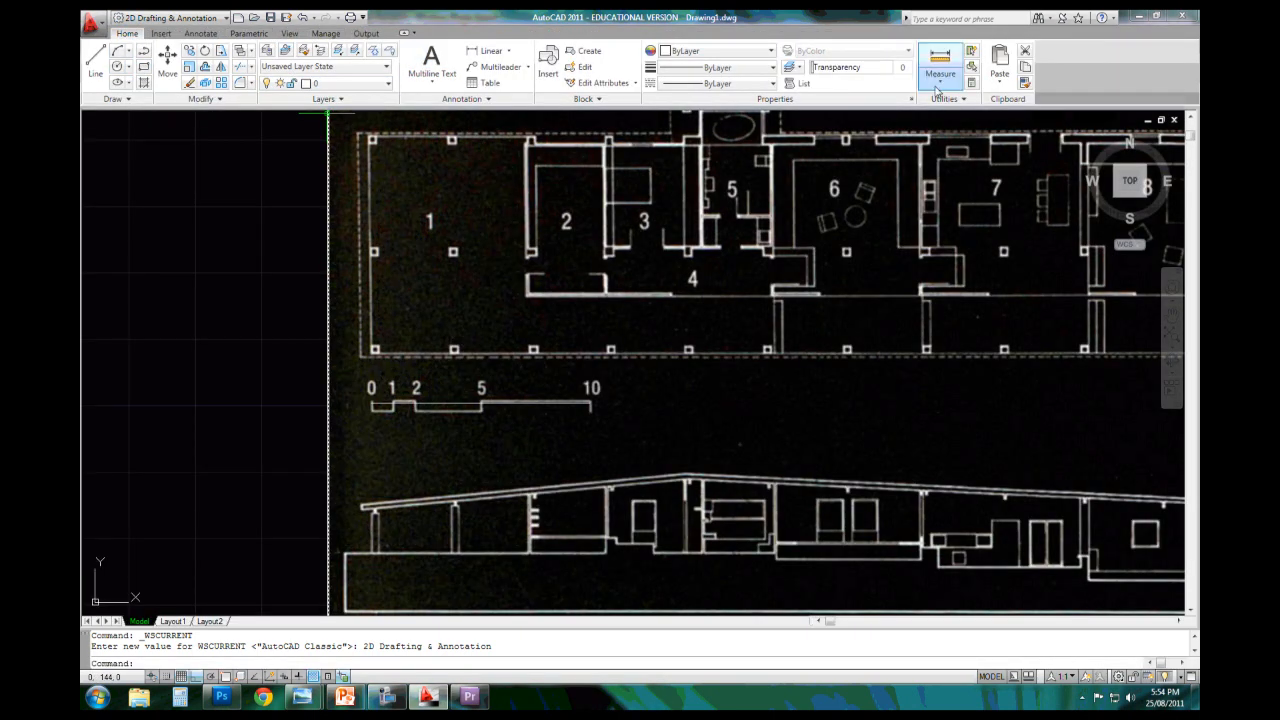
mouse_move(416, 252)
middle_down()
mouse_move(373, 240)
mouse_move(370, 266)
middle_up()
Open the layer manager beside the scale bar and create a new layer named Thick
click(268, 52)
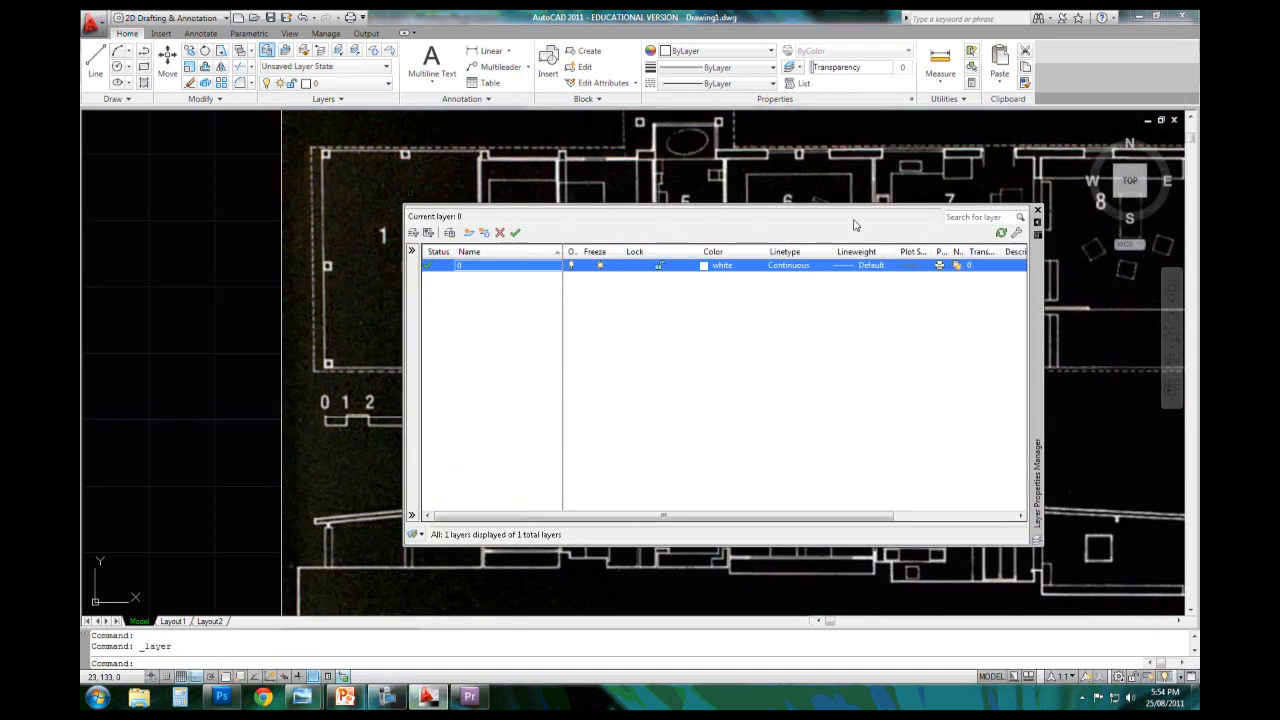
drag(1043, 259, 1175, 297)
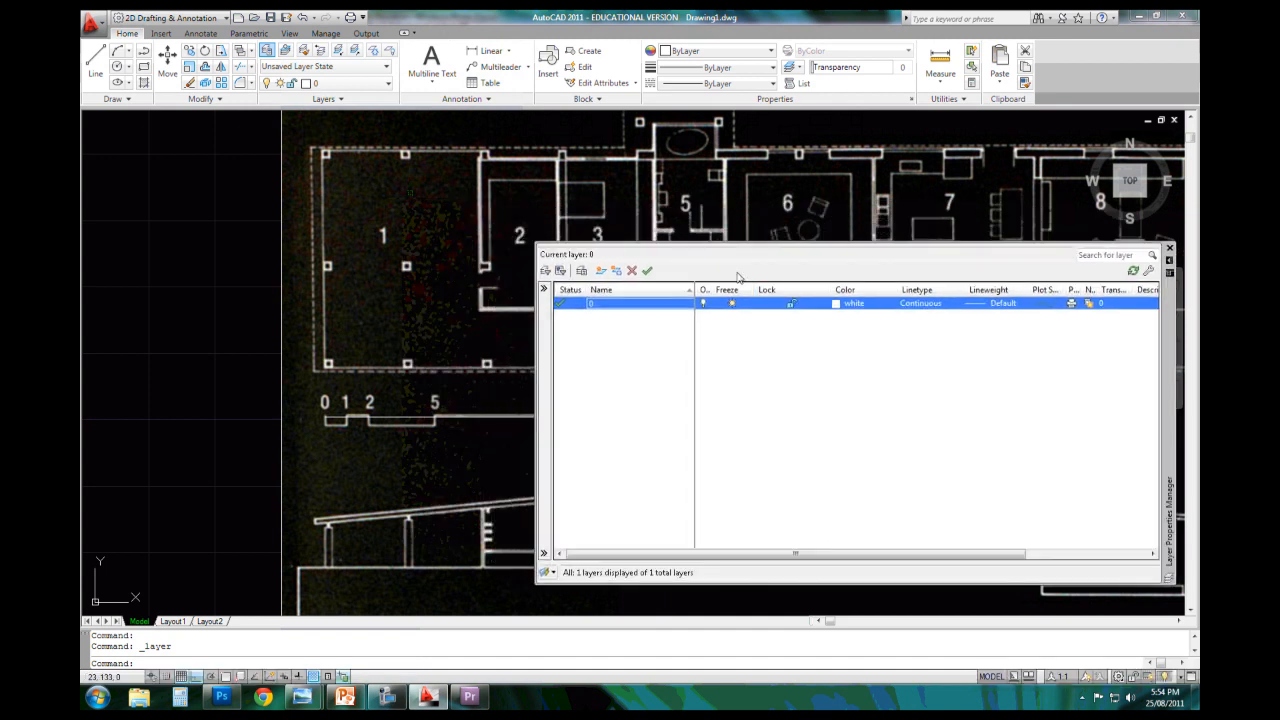
click(600, 272)
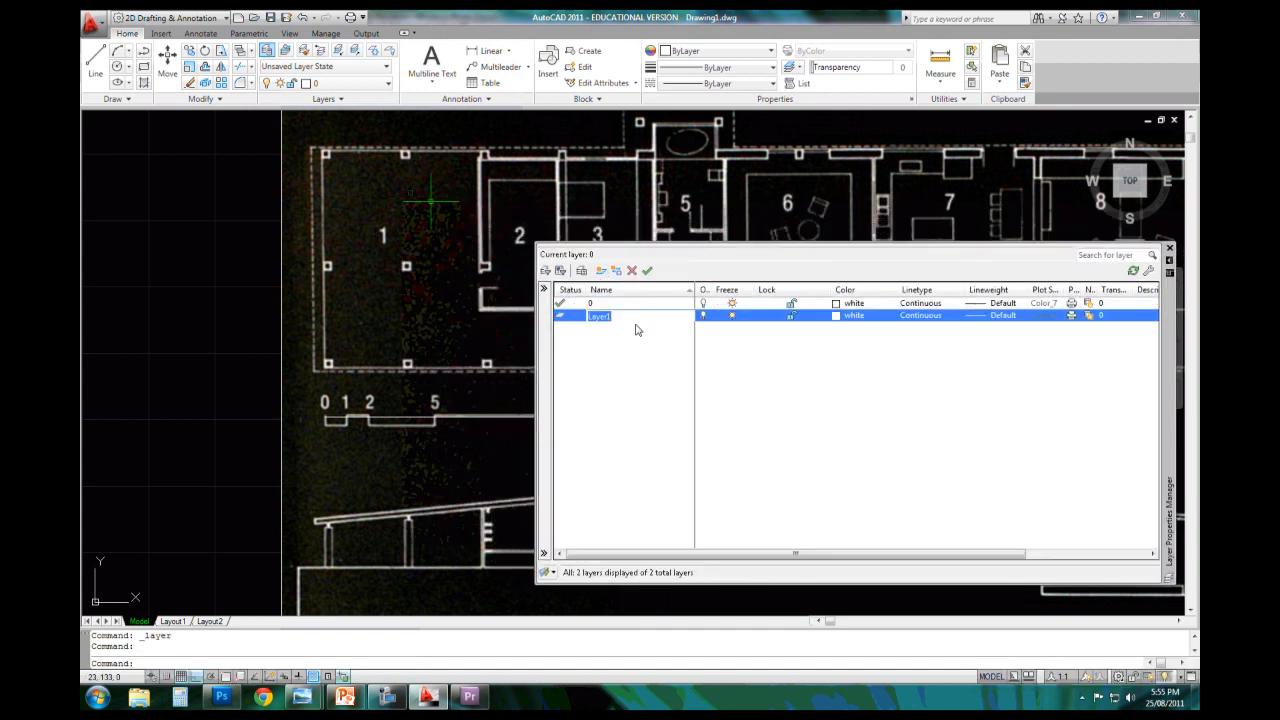
text(Thick)
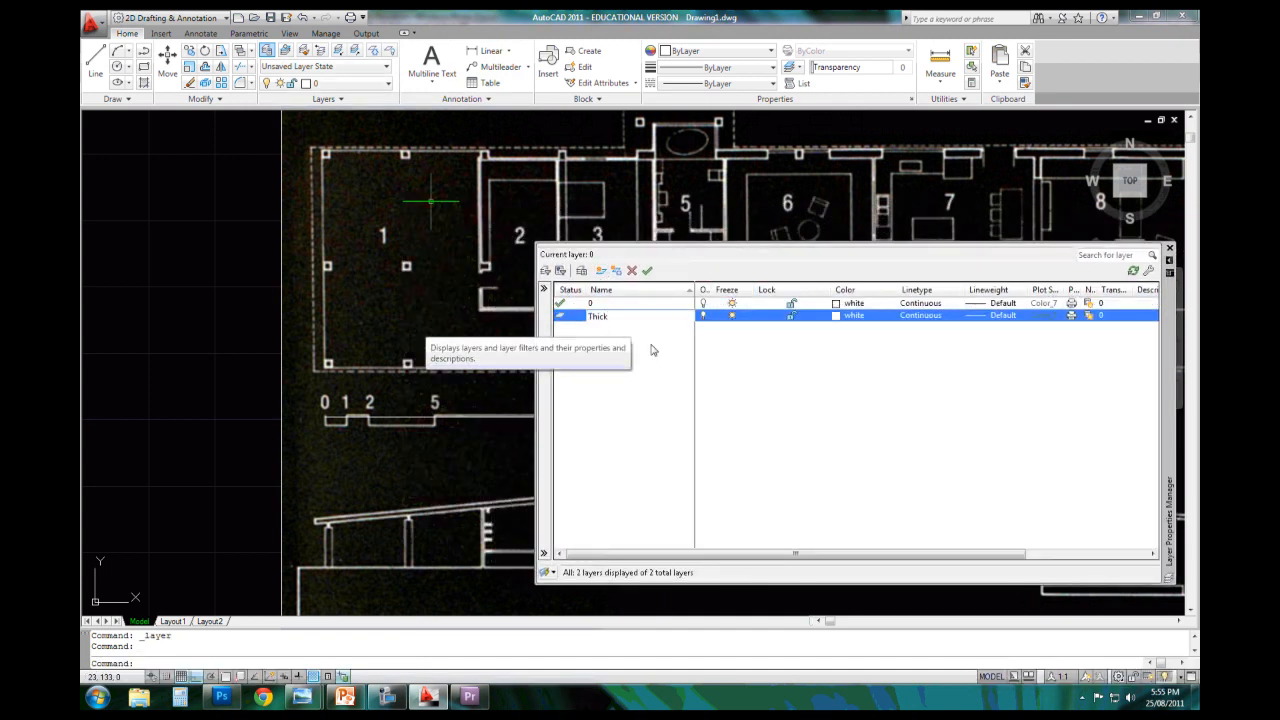
key(Return)
Create two more layers named Medium and Thin in the layer manager
click(601, 271)
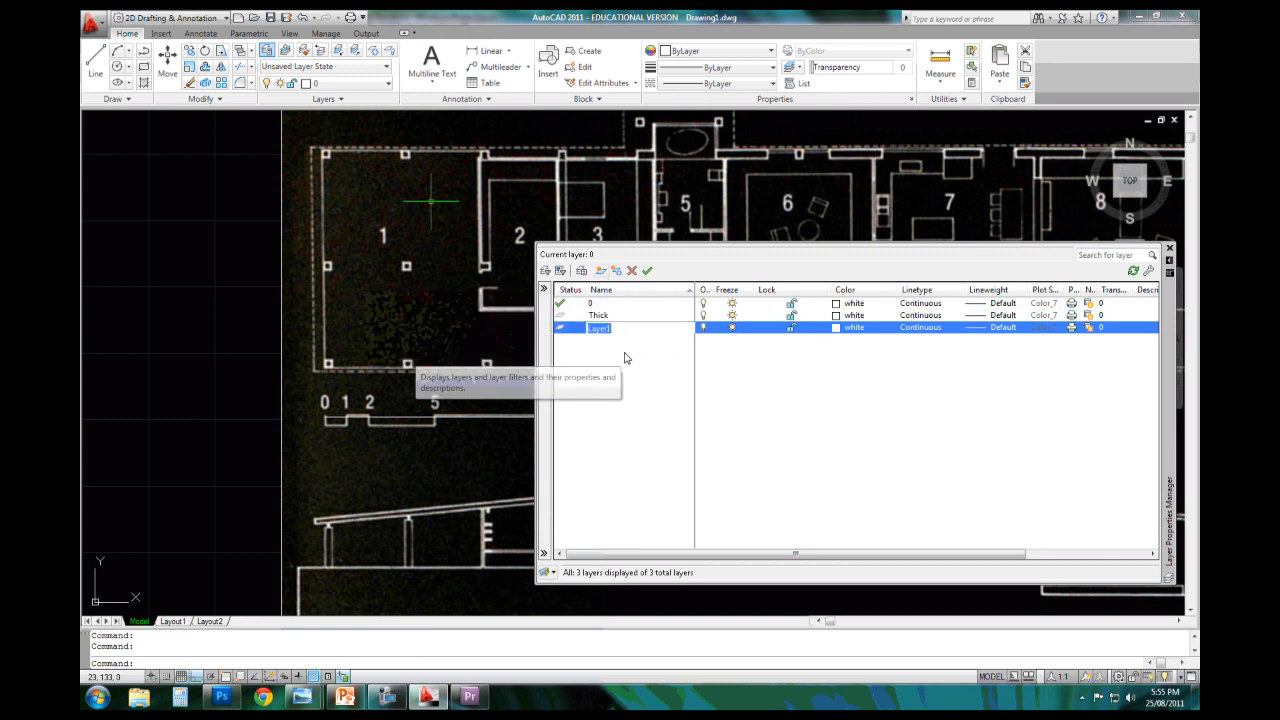
text(Medium)
key(Return)
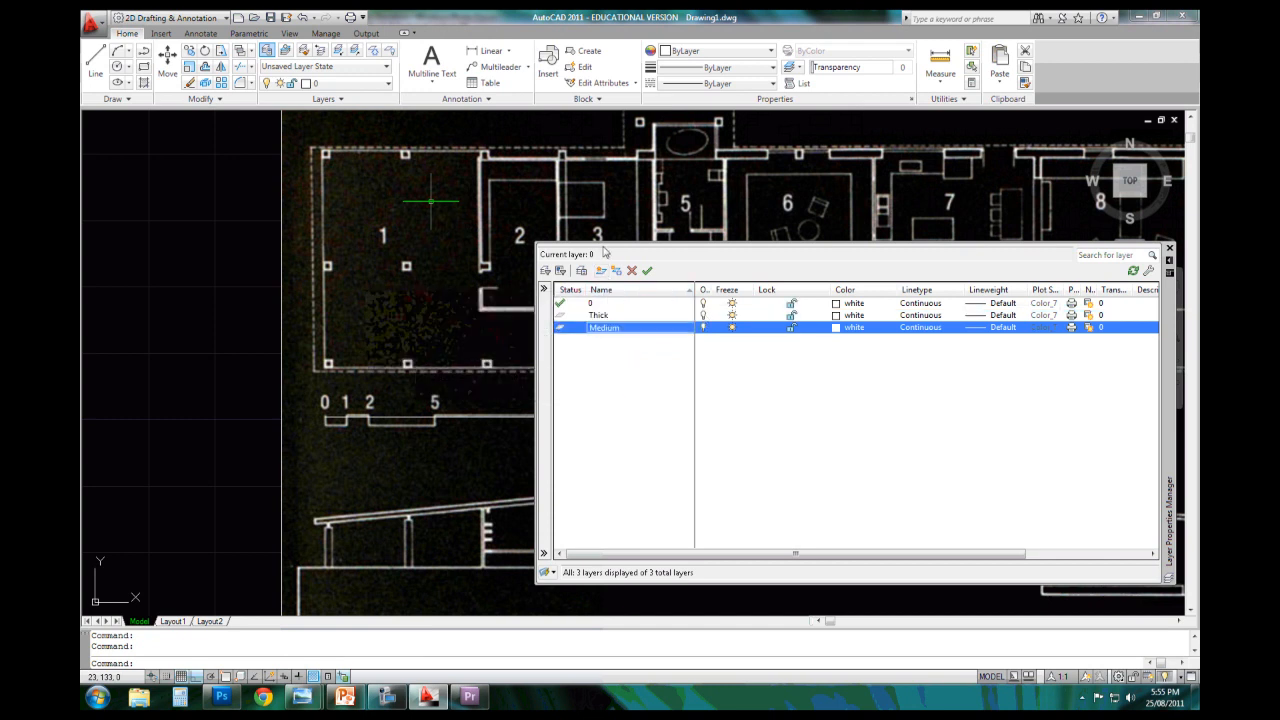
key(alt+n)
text(Thin)
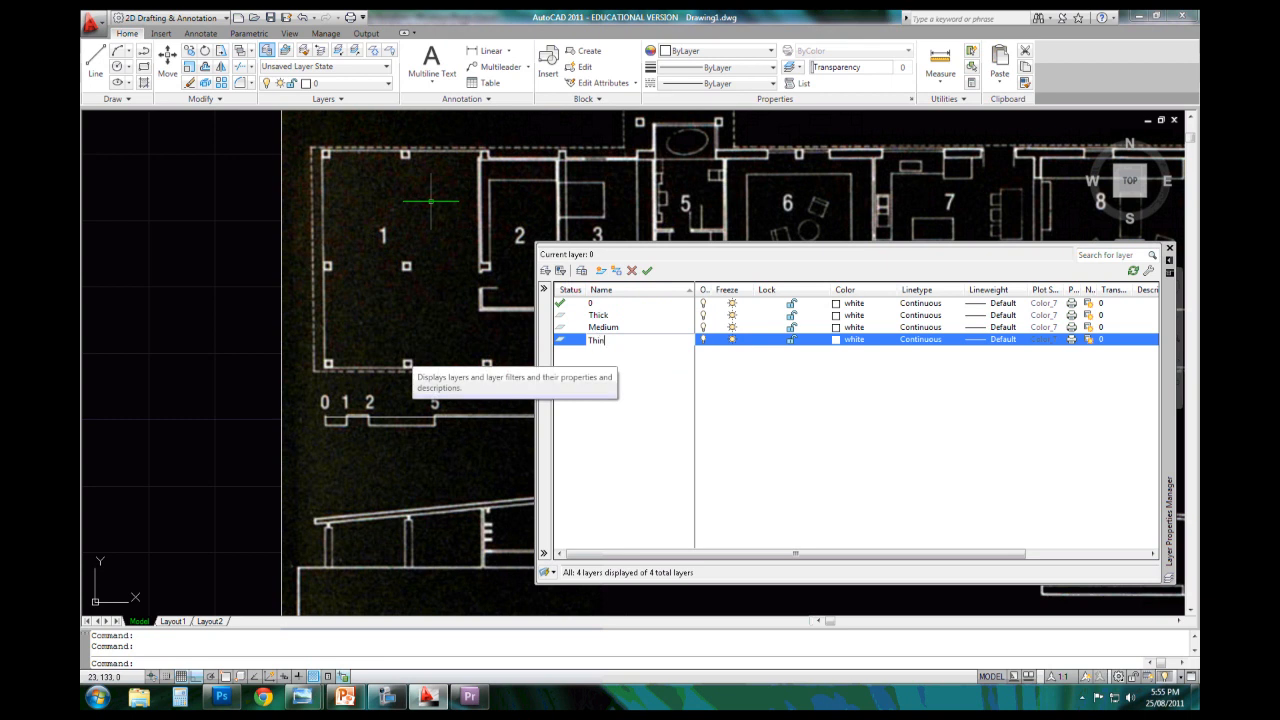
key(Return)
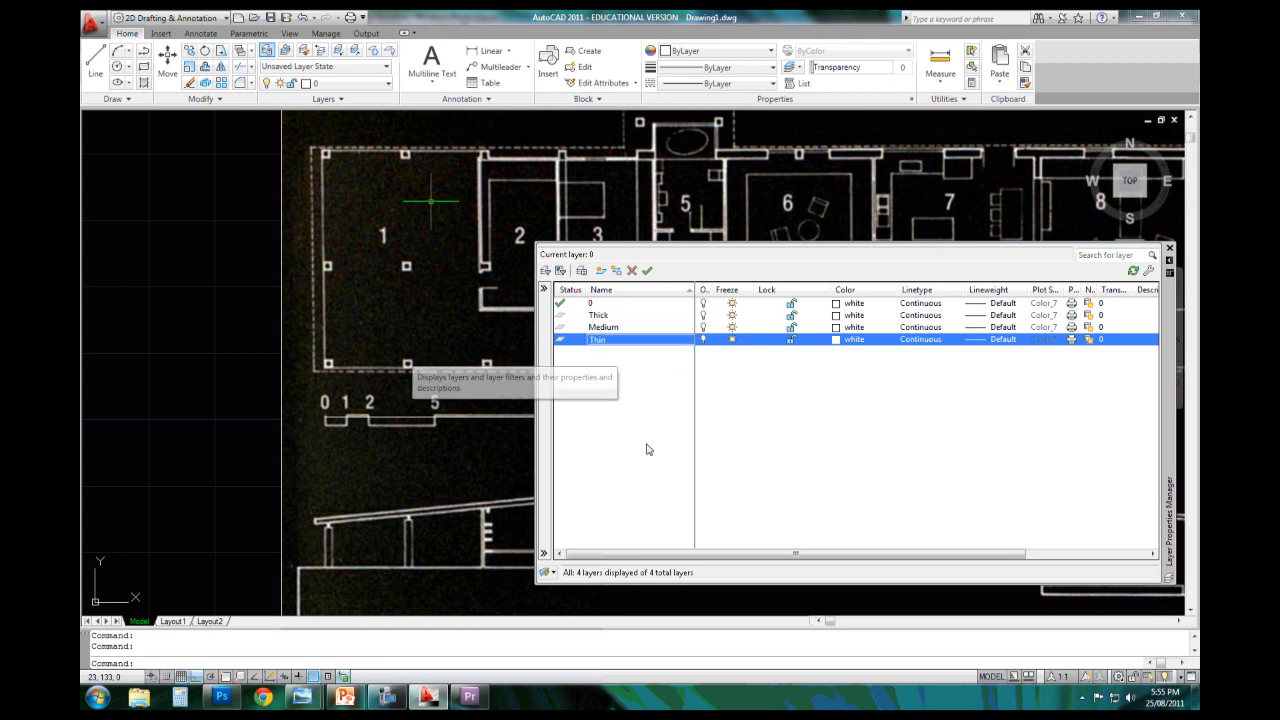
Colour the Thick layer red, the Medium layer yellow and the Thin layer green, and collapse the layer manager
click(835, 316)
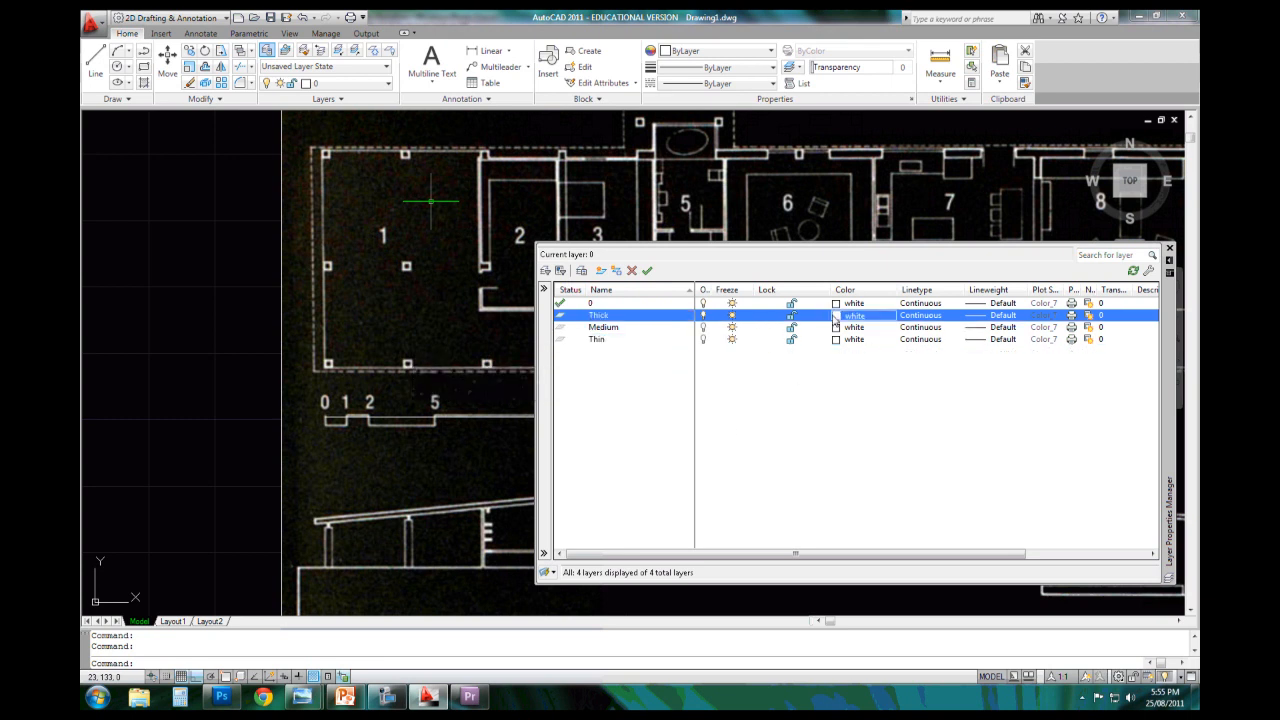
click(551, 443)
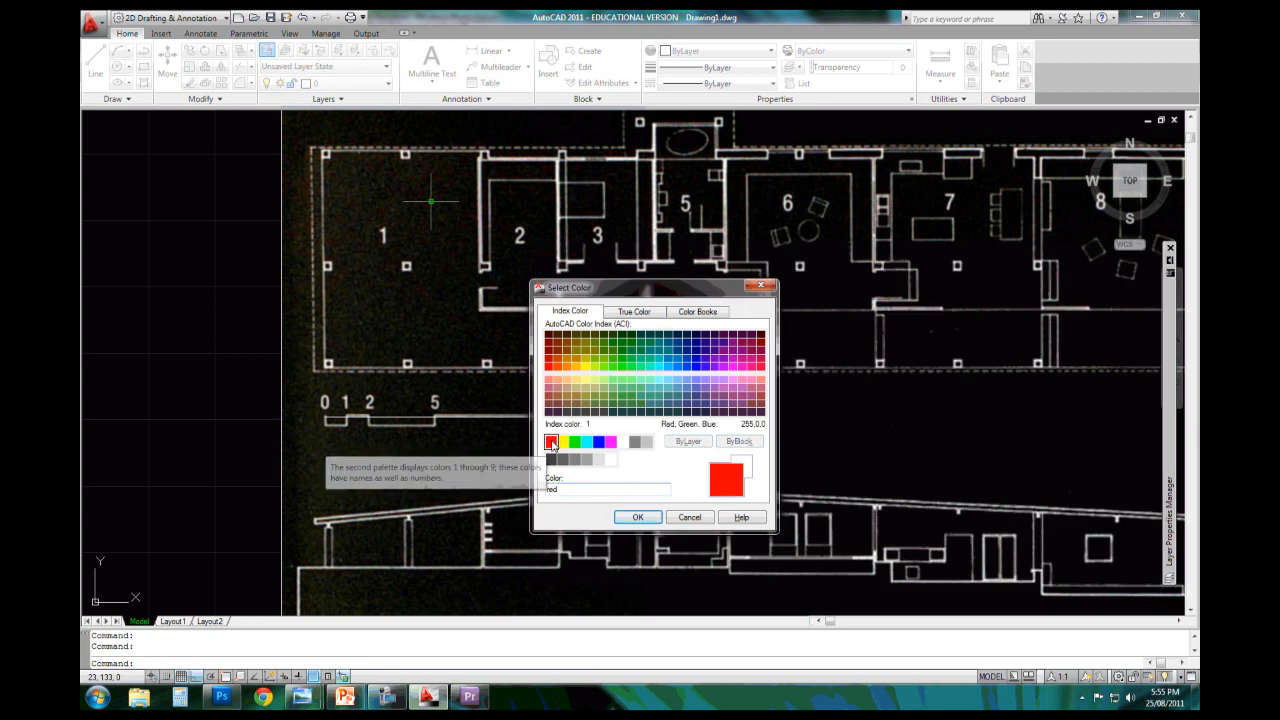
click(638, 517)
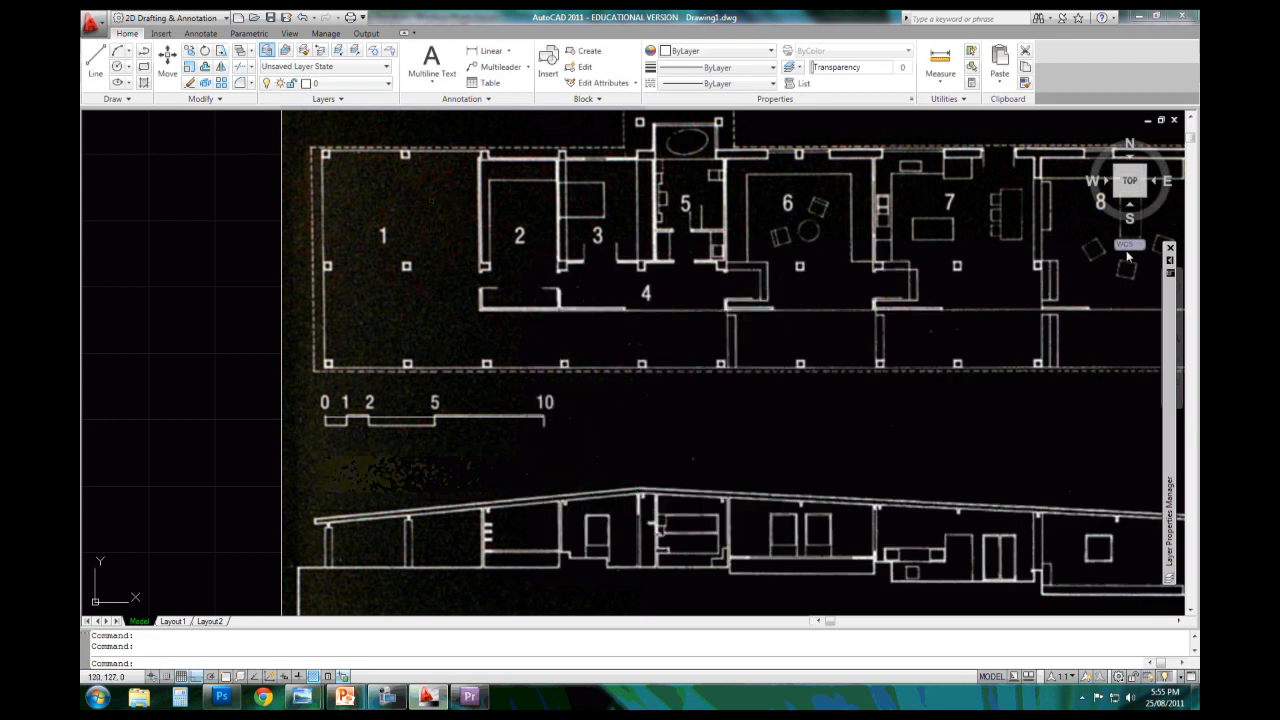
mouse_move(1170, 268)
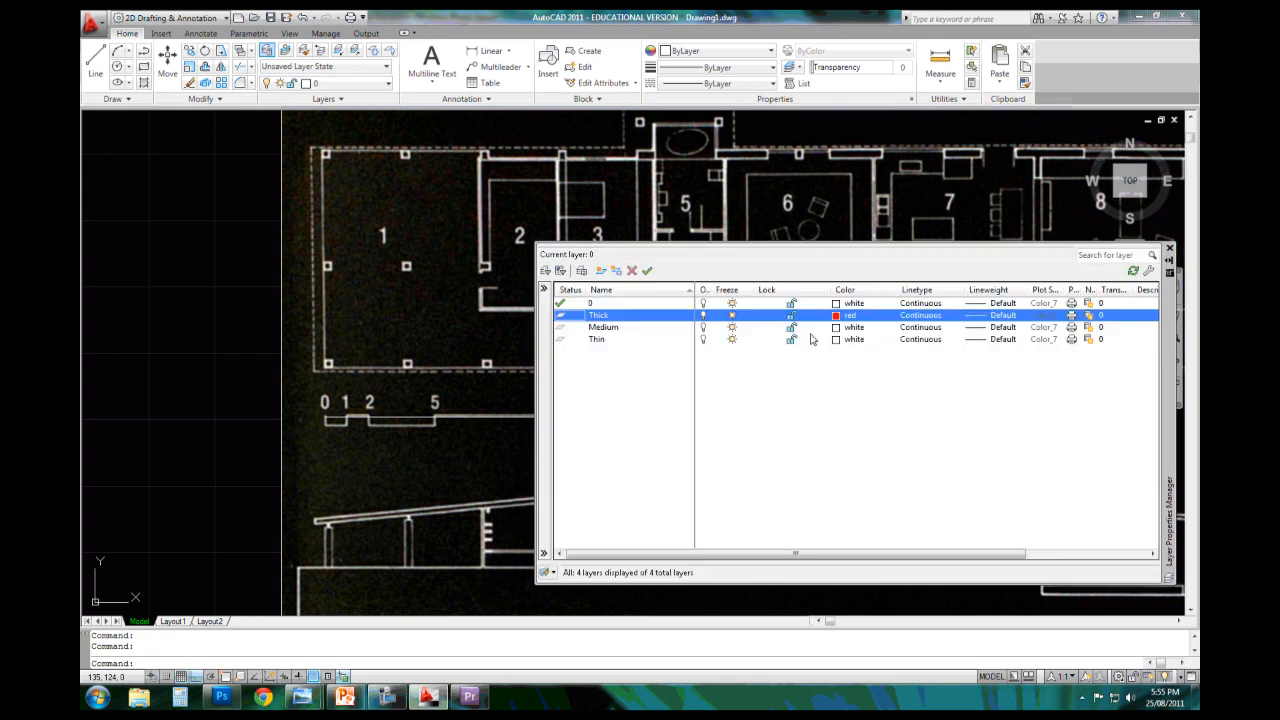
click(837, 330)
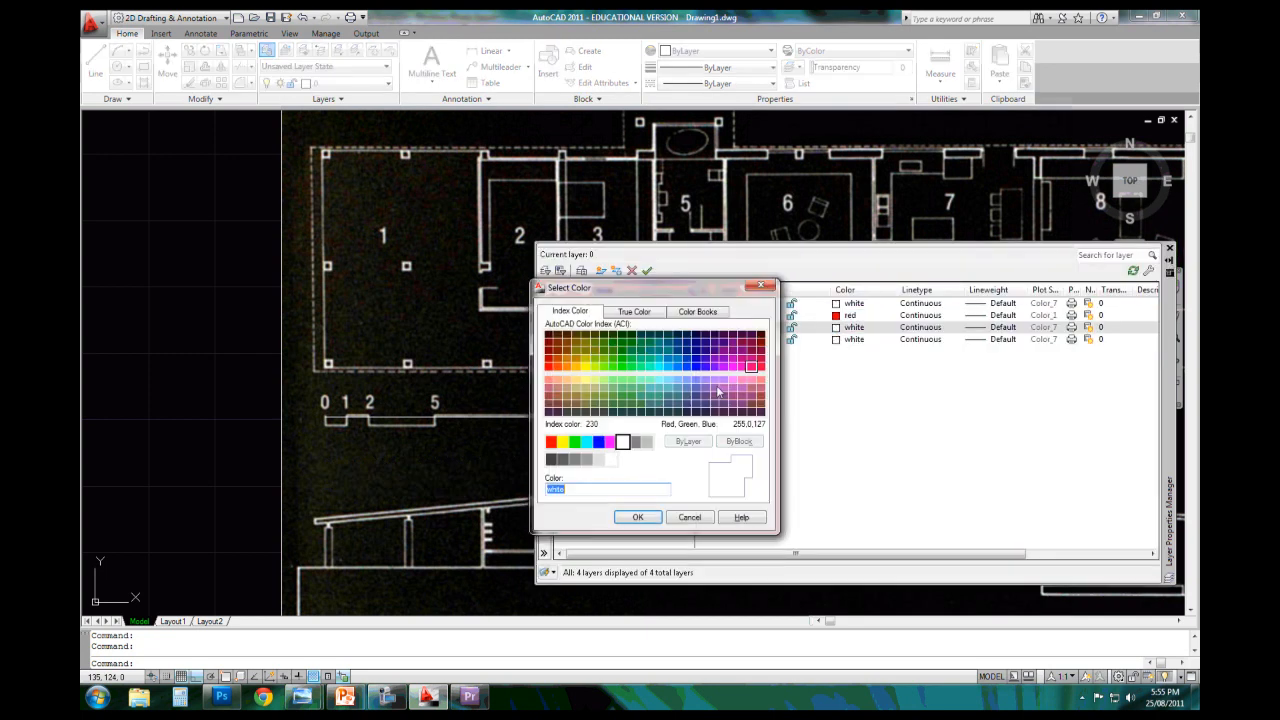
click(562, 441)
click(635, 517)
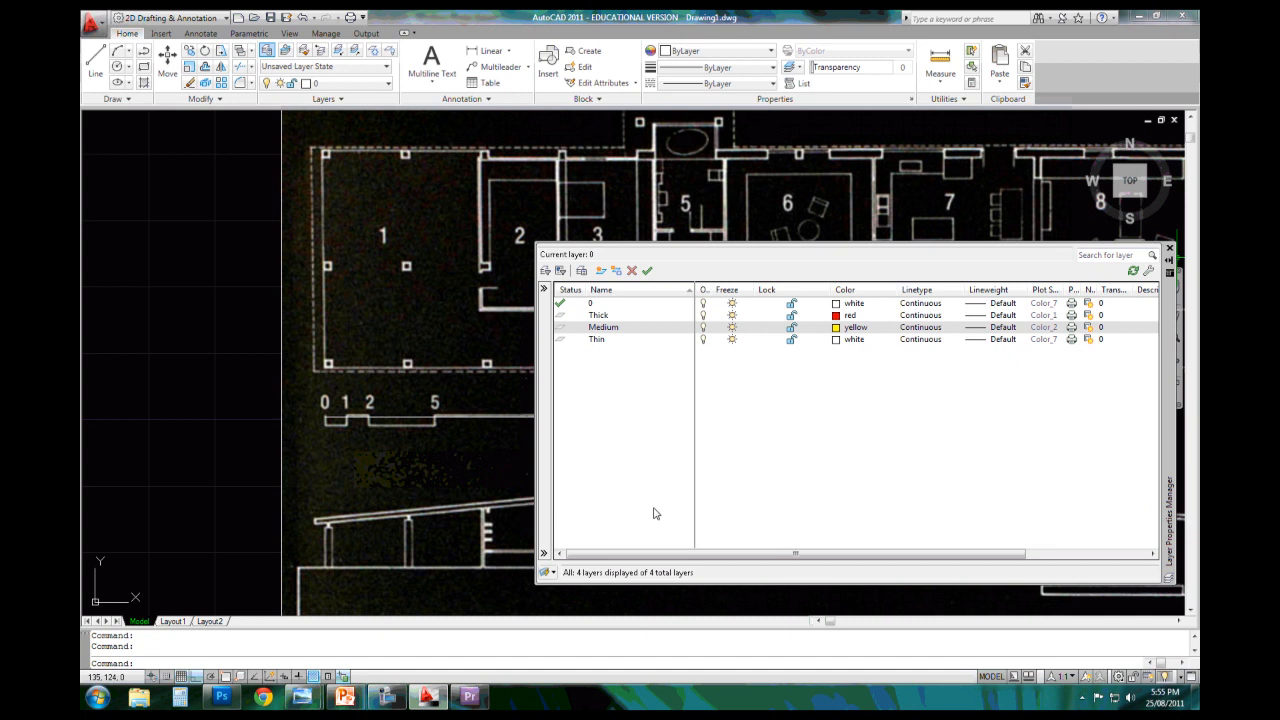
click(836, 339)
click(574, 441)
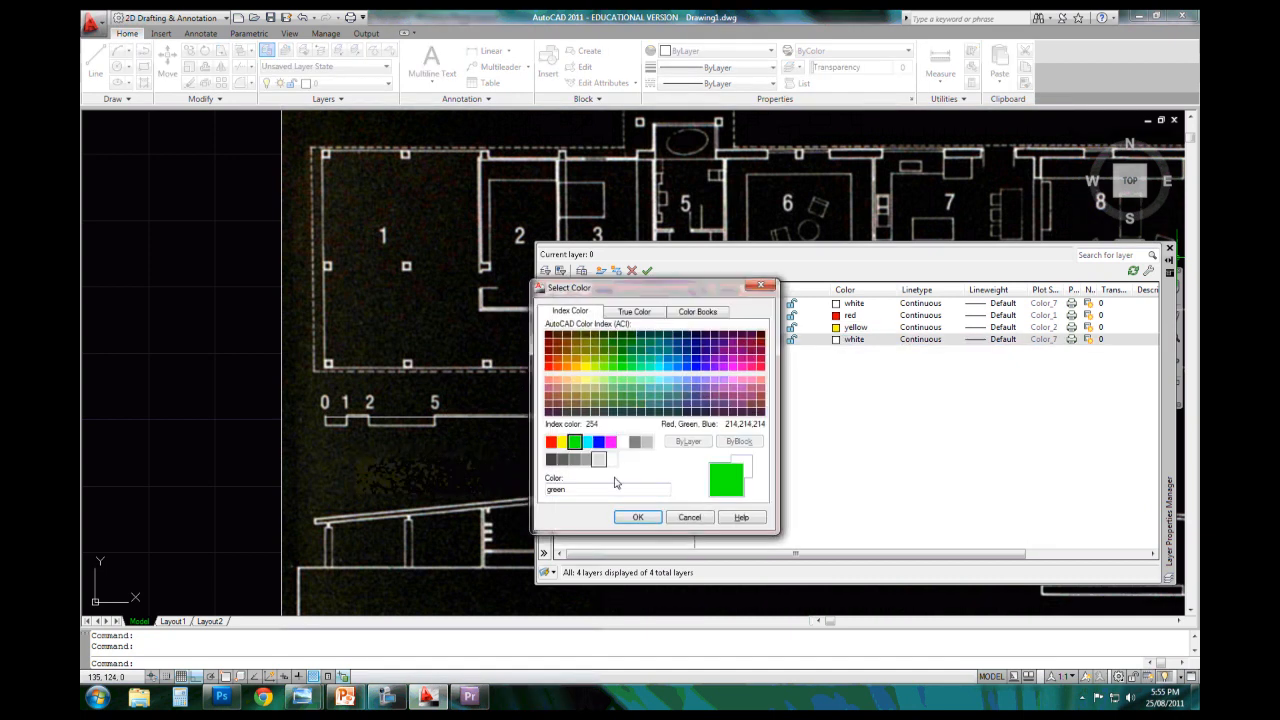
click(637, 517)
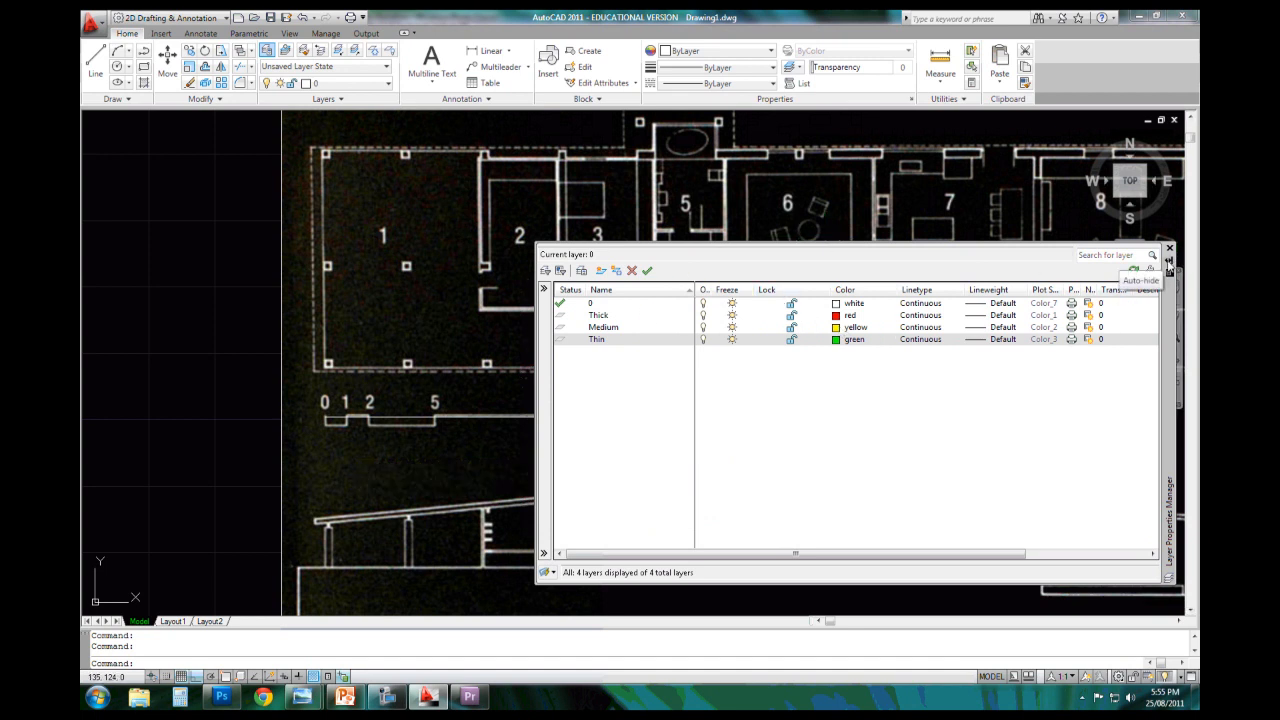
click(1169, 268)
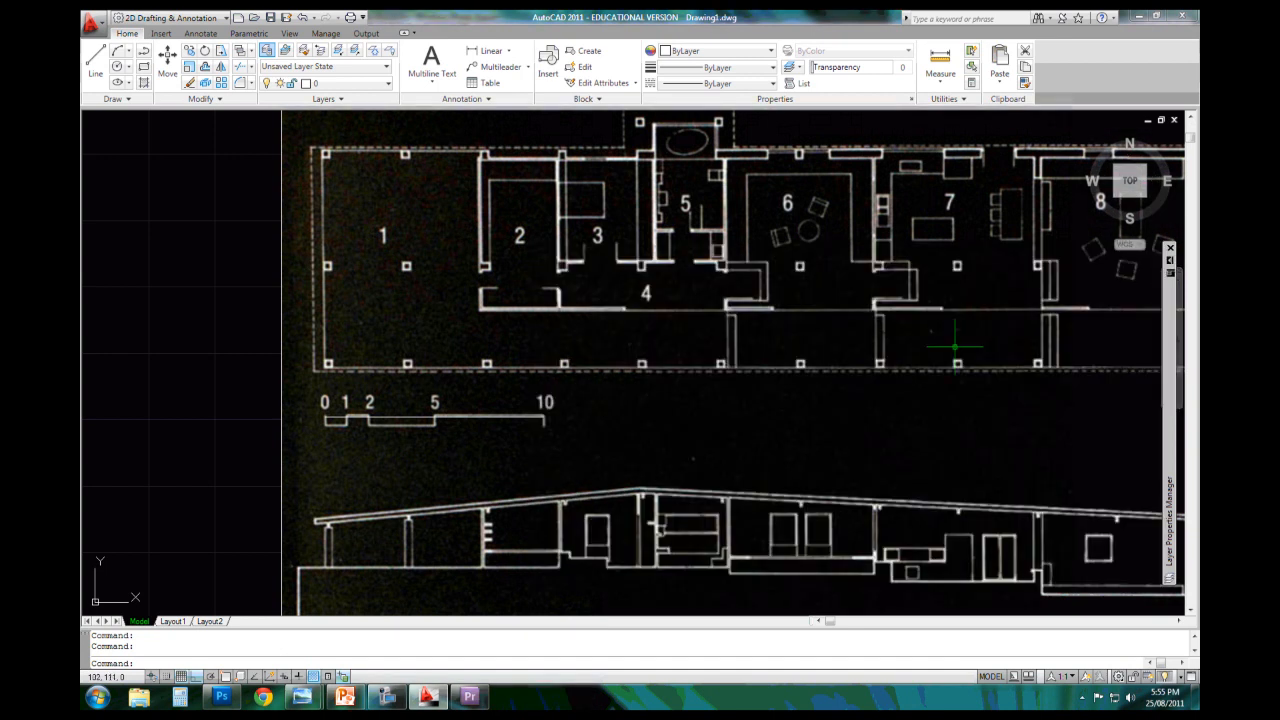
Make Thick the current layer
middle_drag(1017, 351, 846, 277)
middle_drag(315, 476, 397, 501)
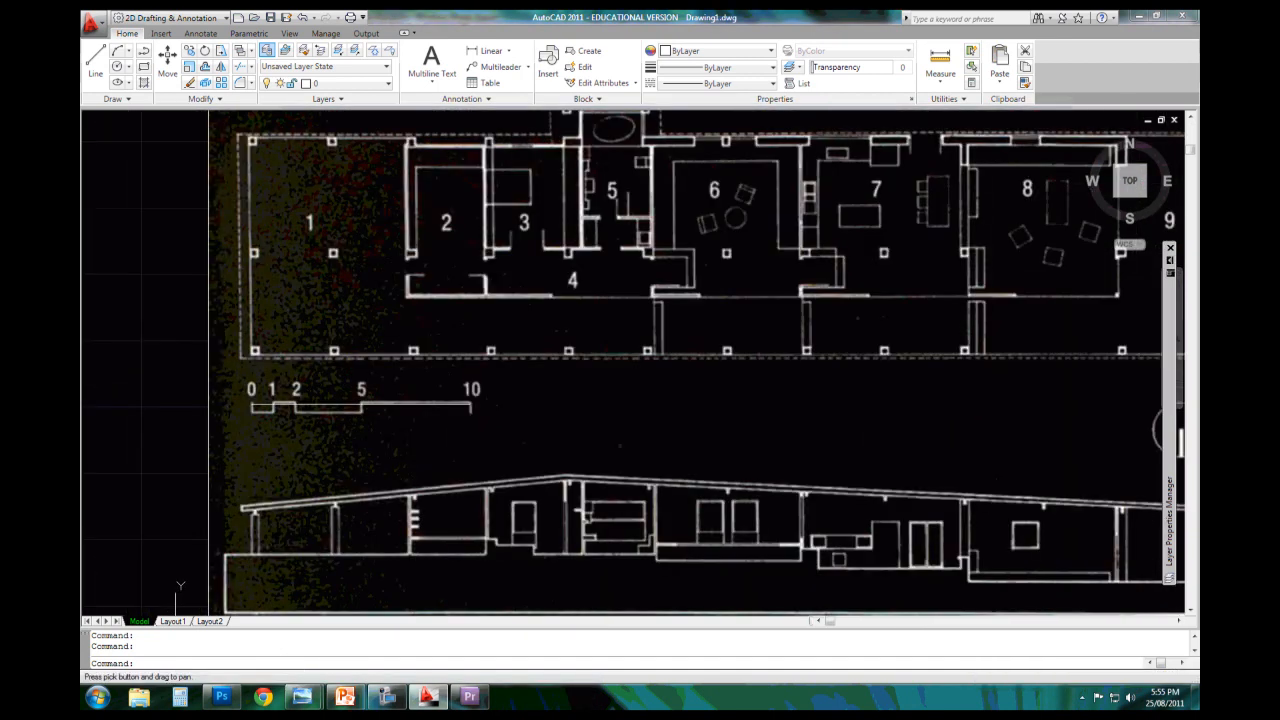
click(355, 432)
key(Escape)
click(365, 85)
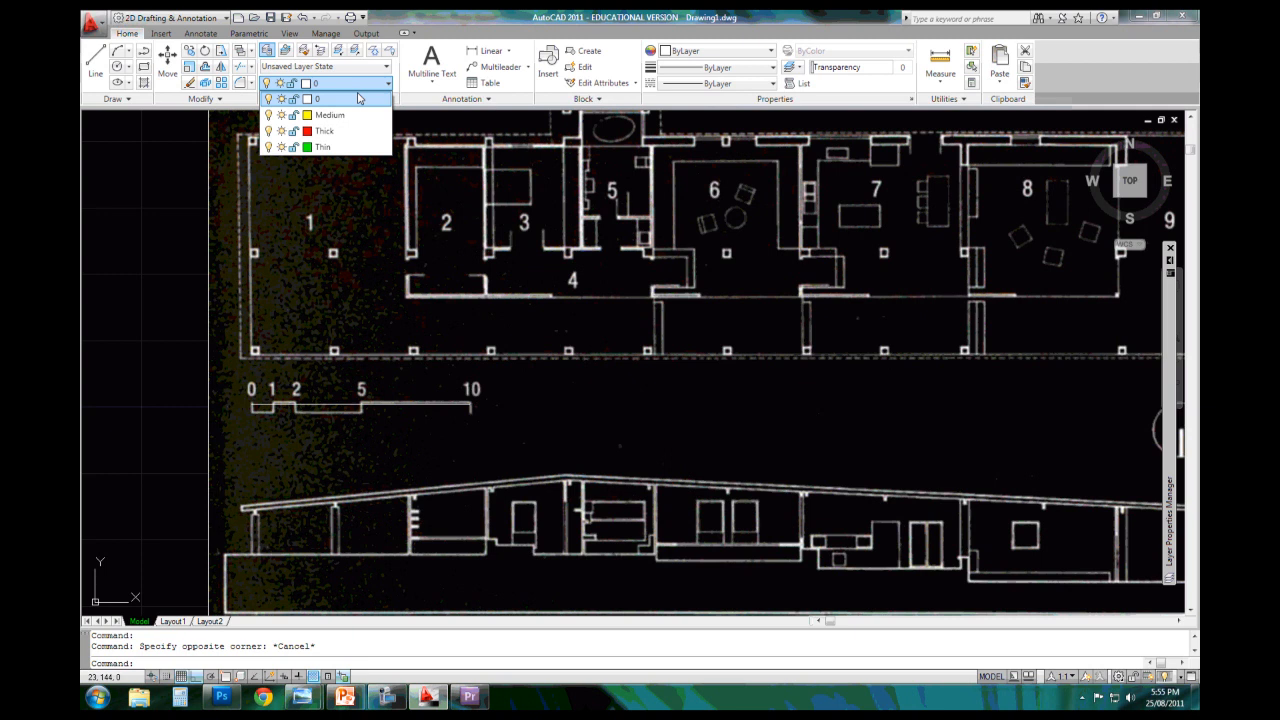
click(324, 131)
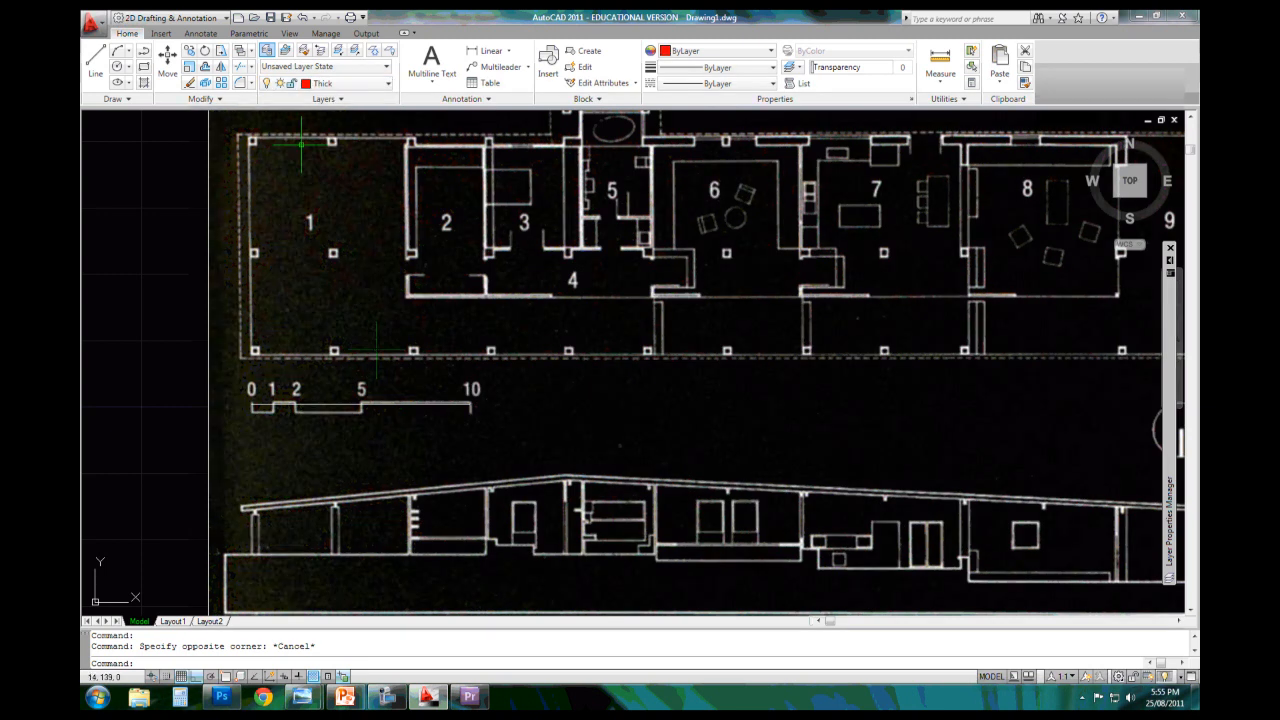
Move the polyline along the scale bar from layer 0 to the Thick layer and clear the selection
click(361, 412)
click(325, 384)
middle_drag(365, 404, 404, 397)
key(Escape)
click(441, 450)
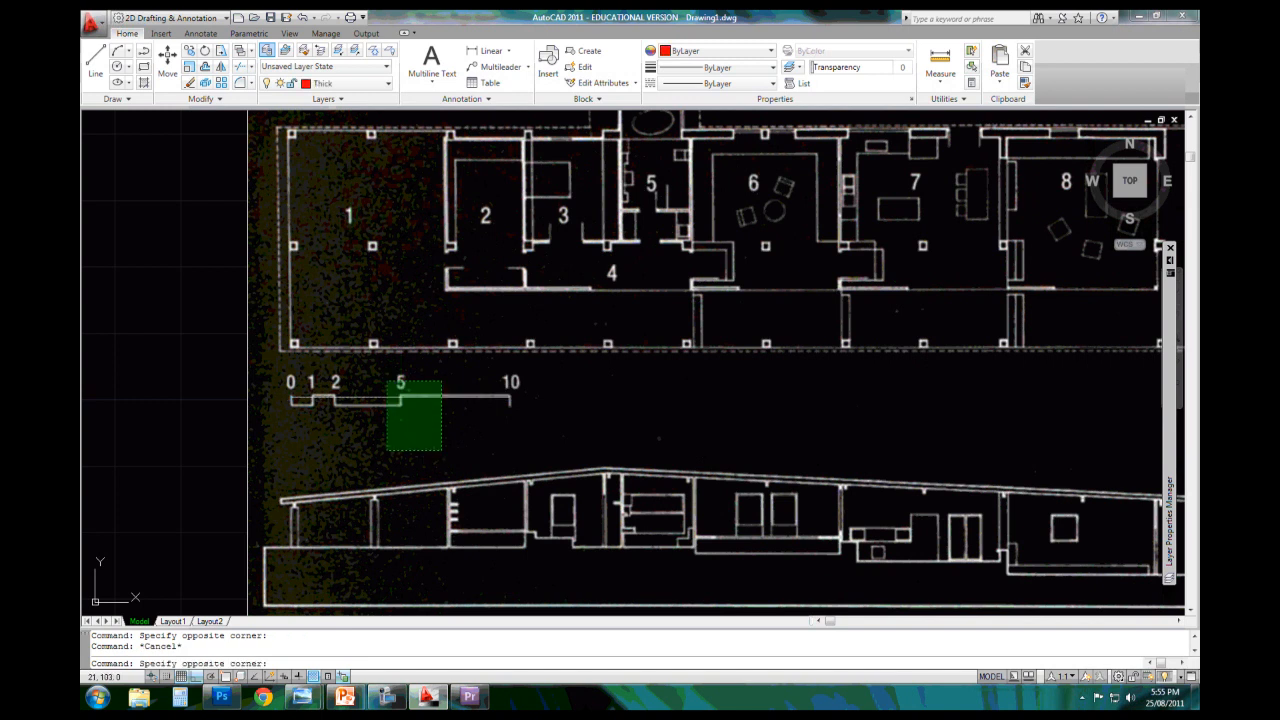
click(387, 382)
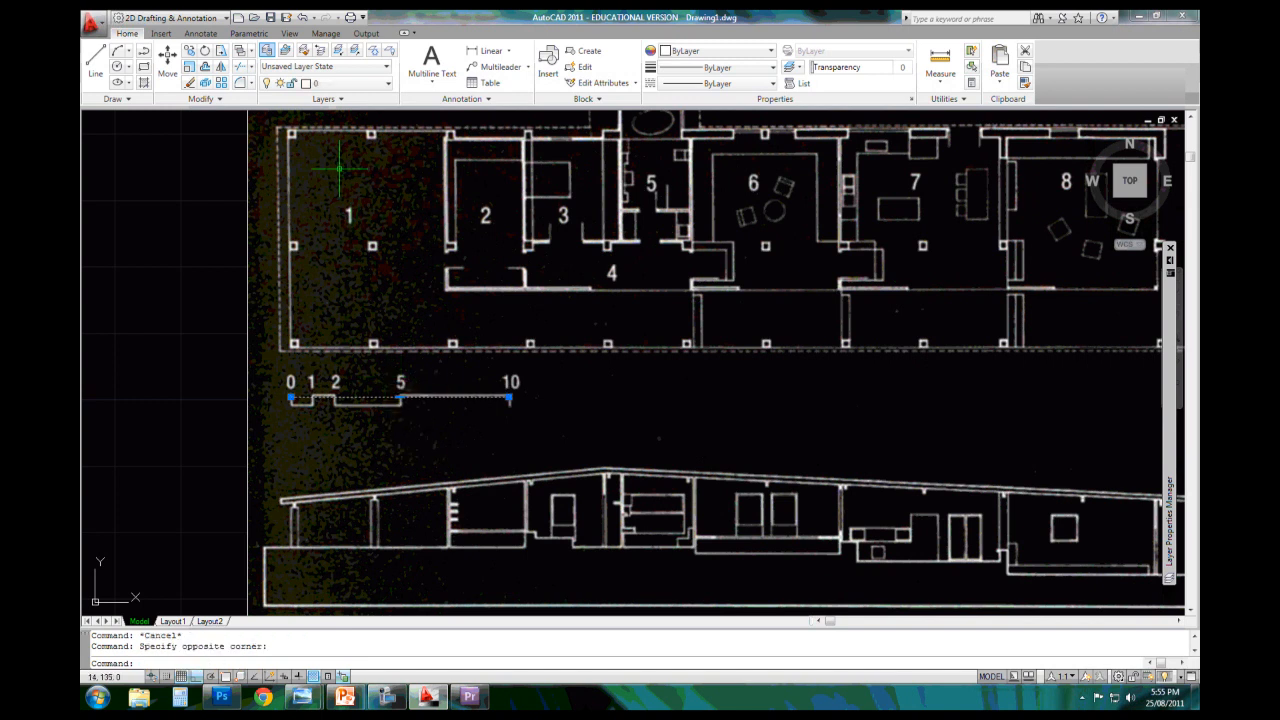
click(326, 84)
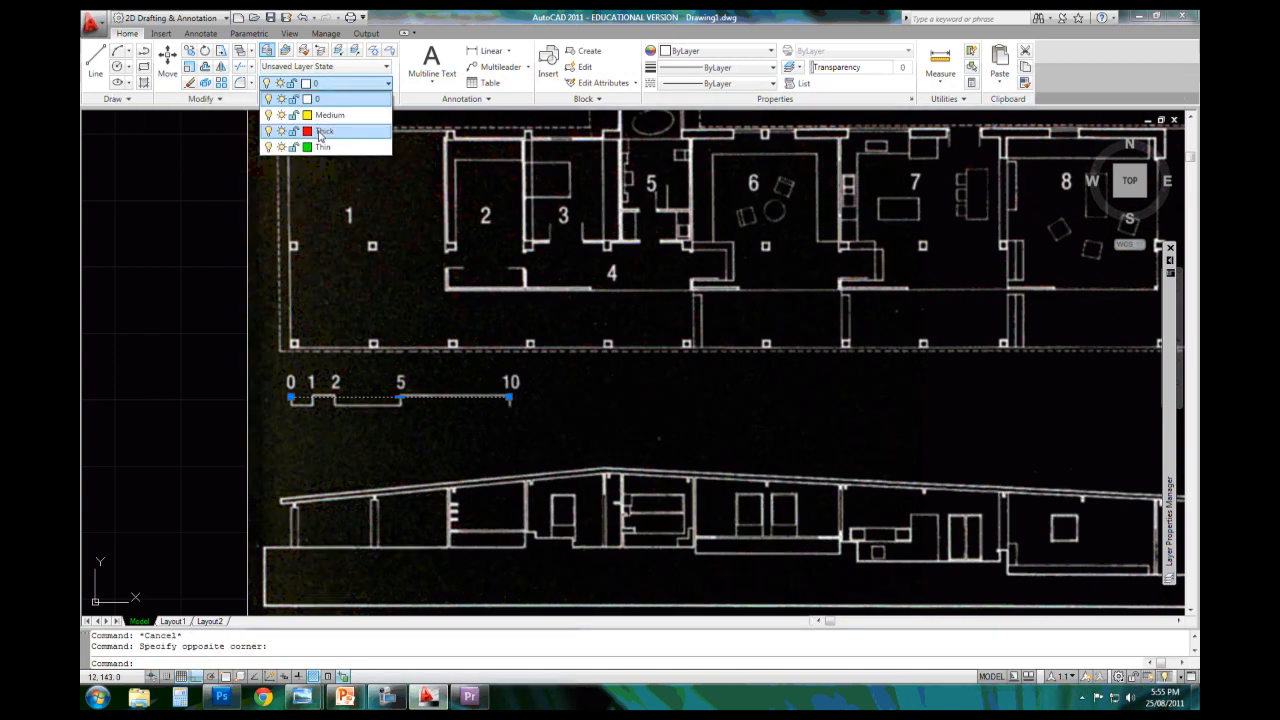
click(320, 132)
key(Escape)
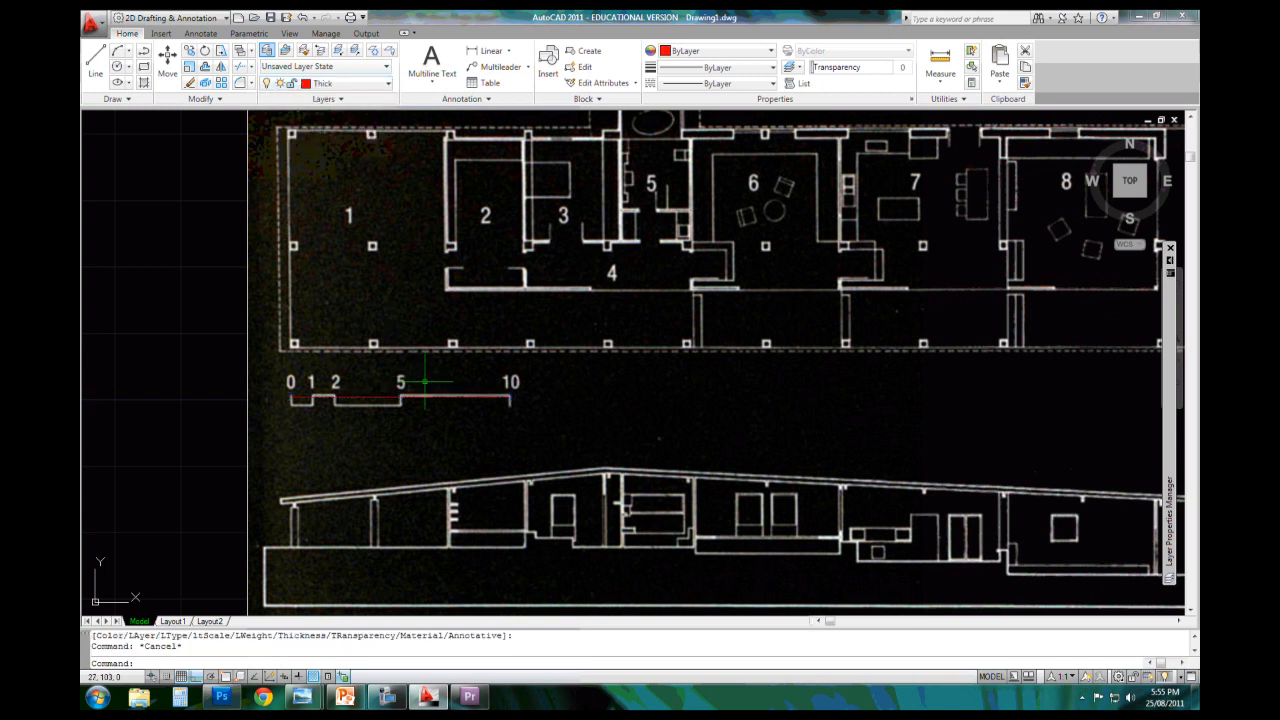
Draw a vertical test polyline on the Thick layer in the empty space west of the scanned plan
scroll(430, 330, down, 3)
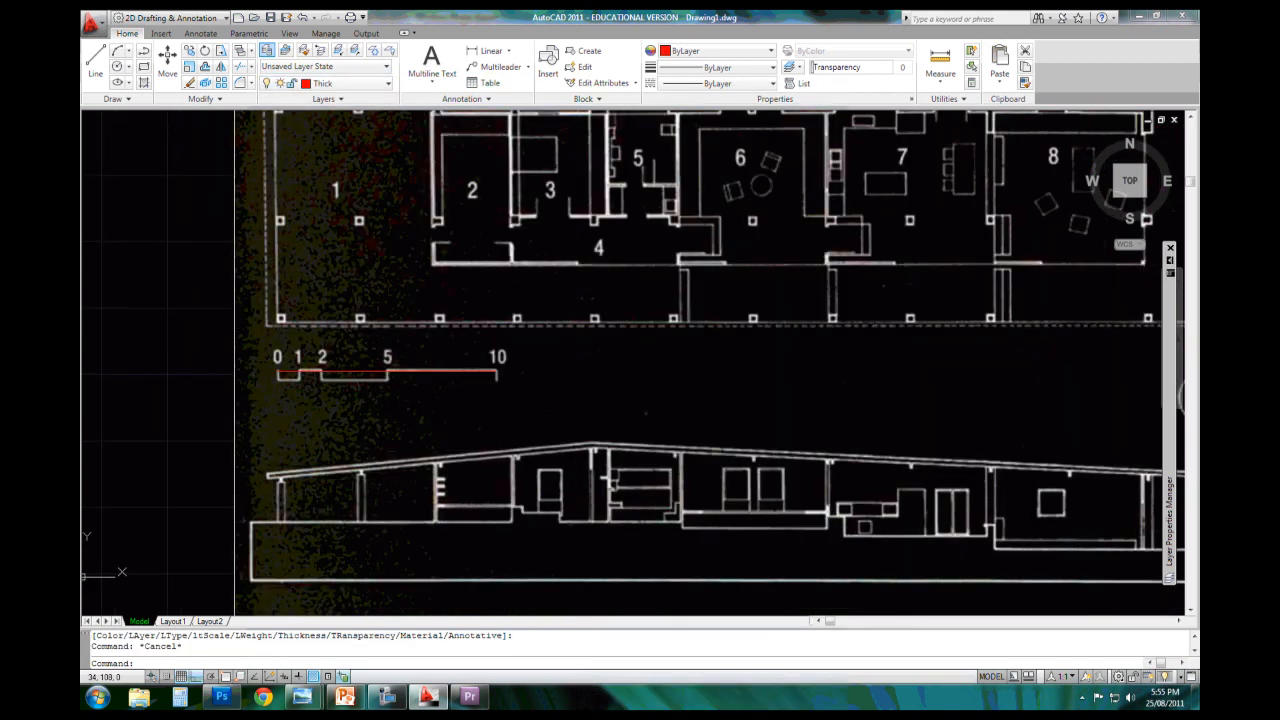
text(pl)
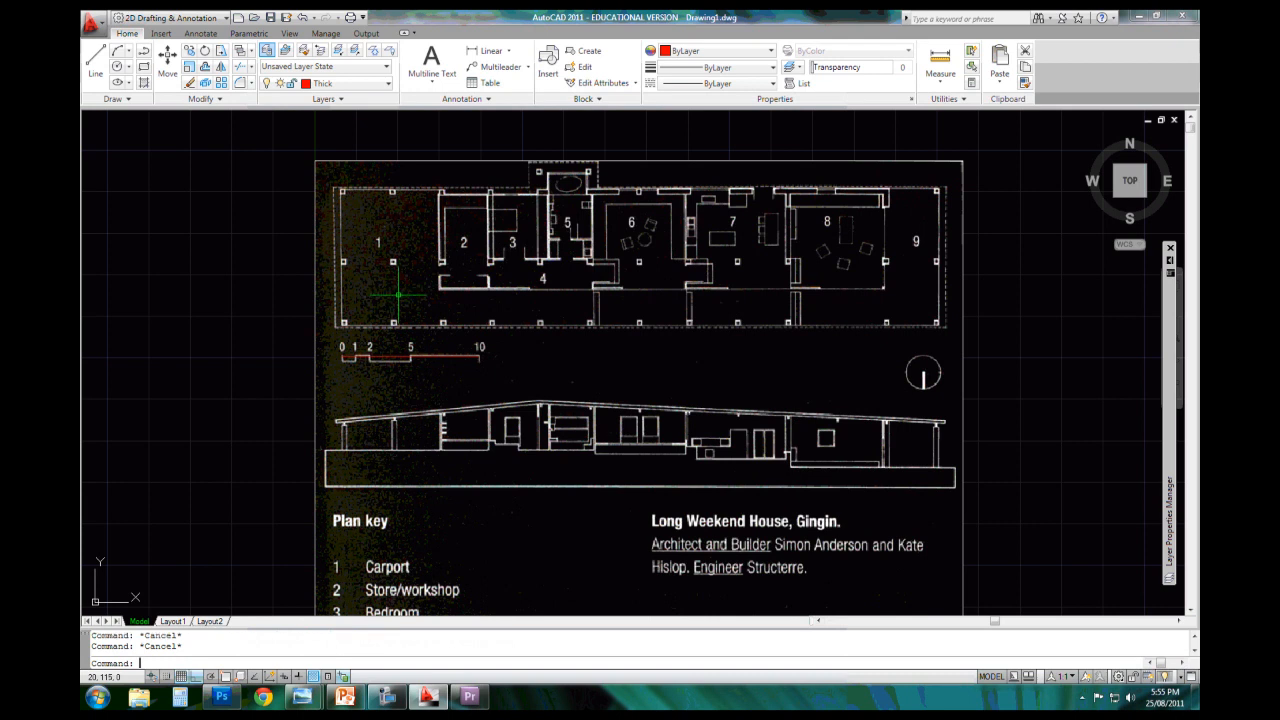
key(Return)
click(252, 273)
click(252, 386)
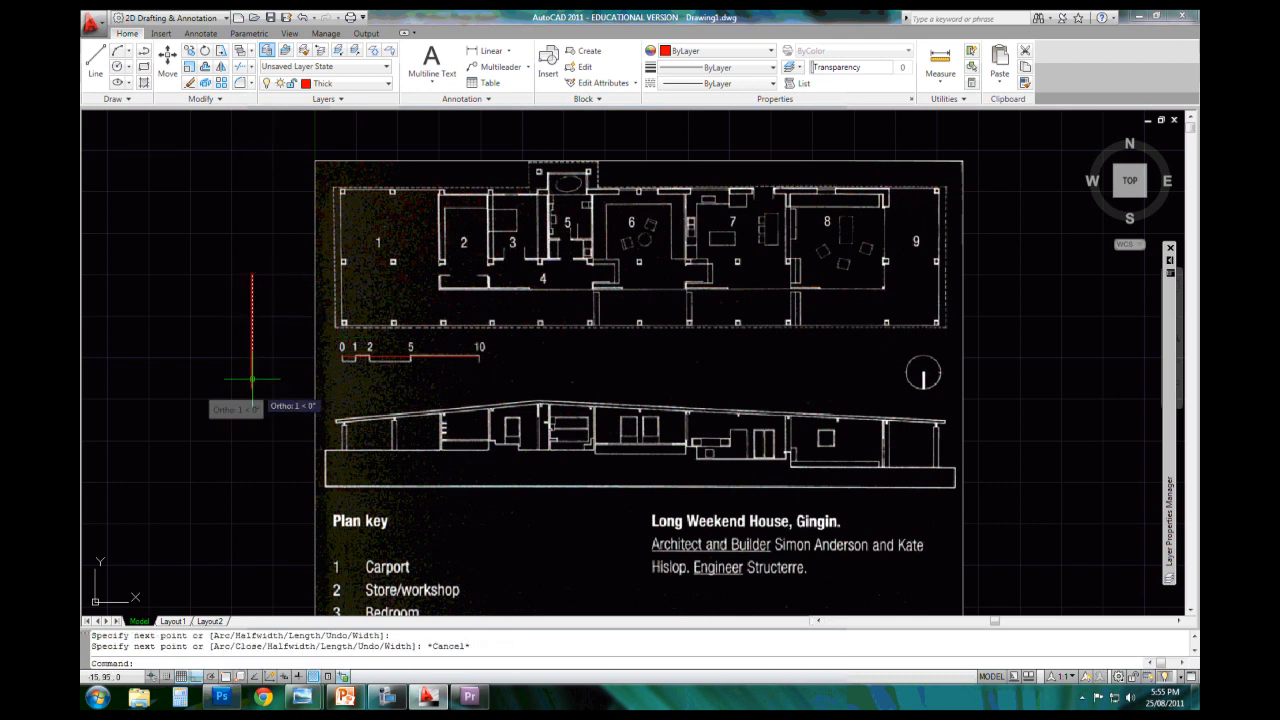
key(Escape)
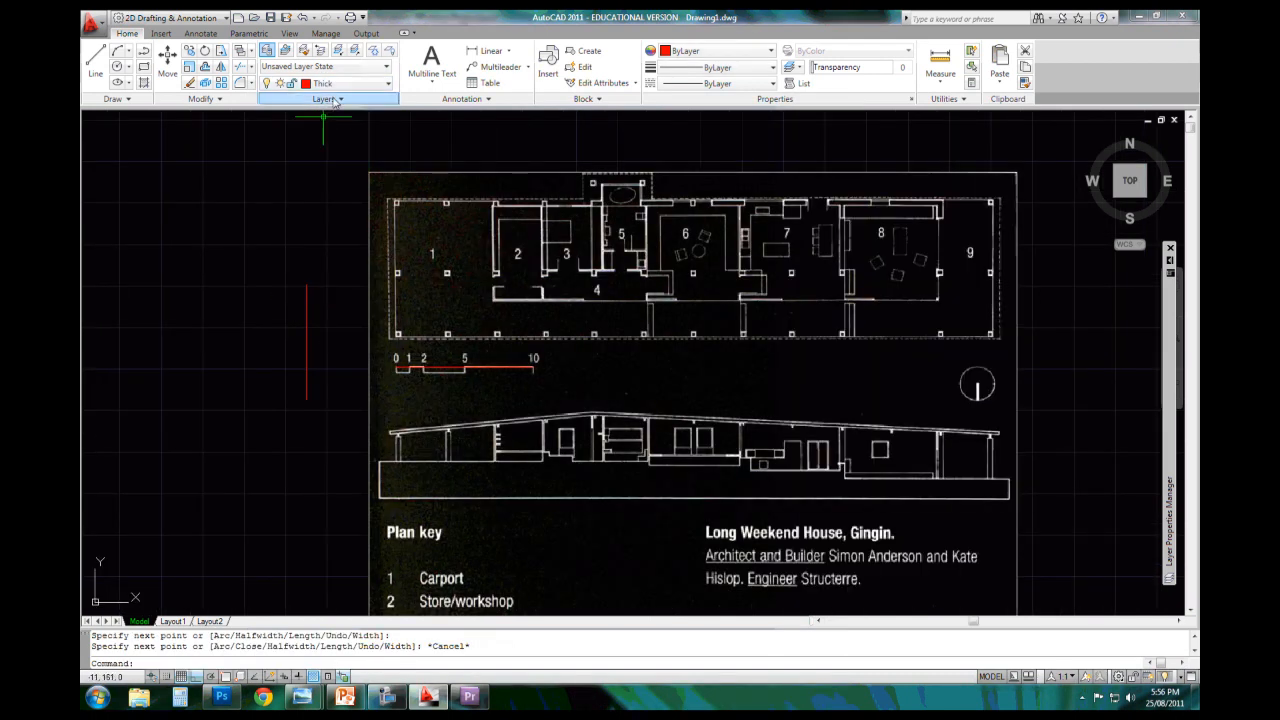
Move the vertical test polyline beside the scanned plan to the Thin layer and clear the selection
click(314, 277)
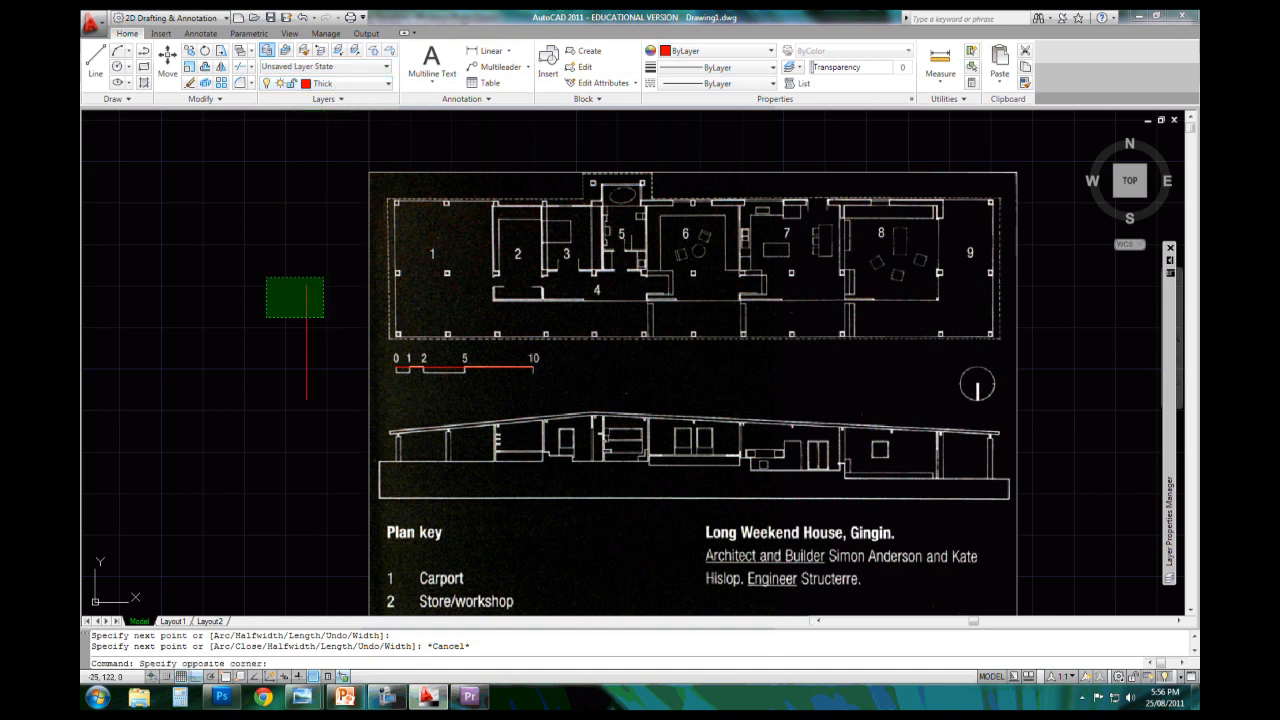
click(264, 322)
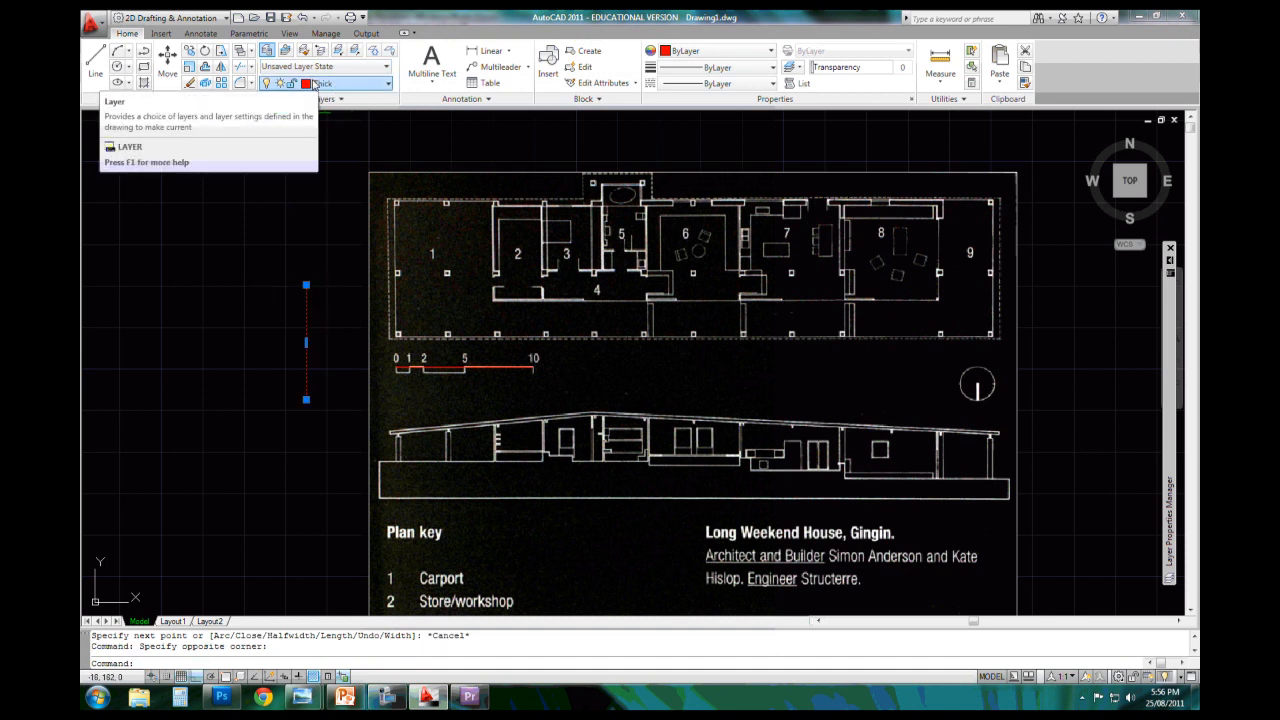
click(314, 84)
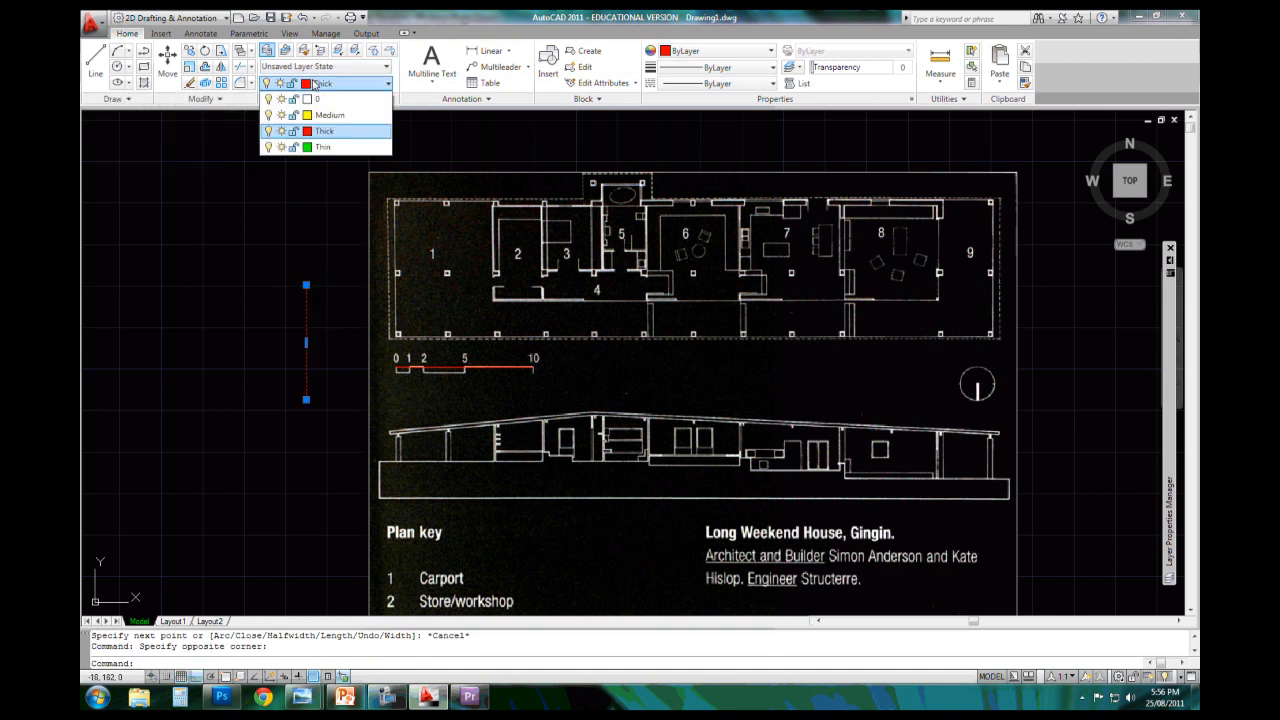
click(318, 147)
key(Escape)
scroll(308, 317, up, 2)
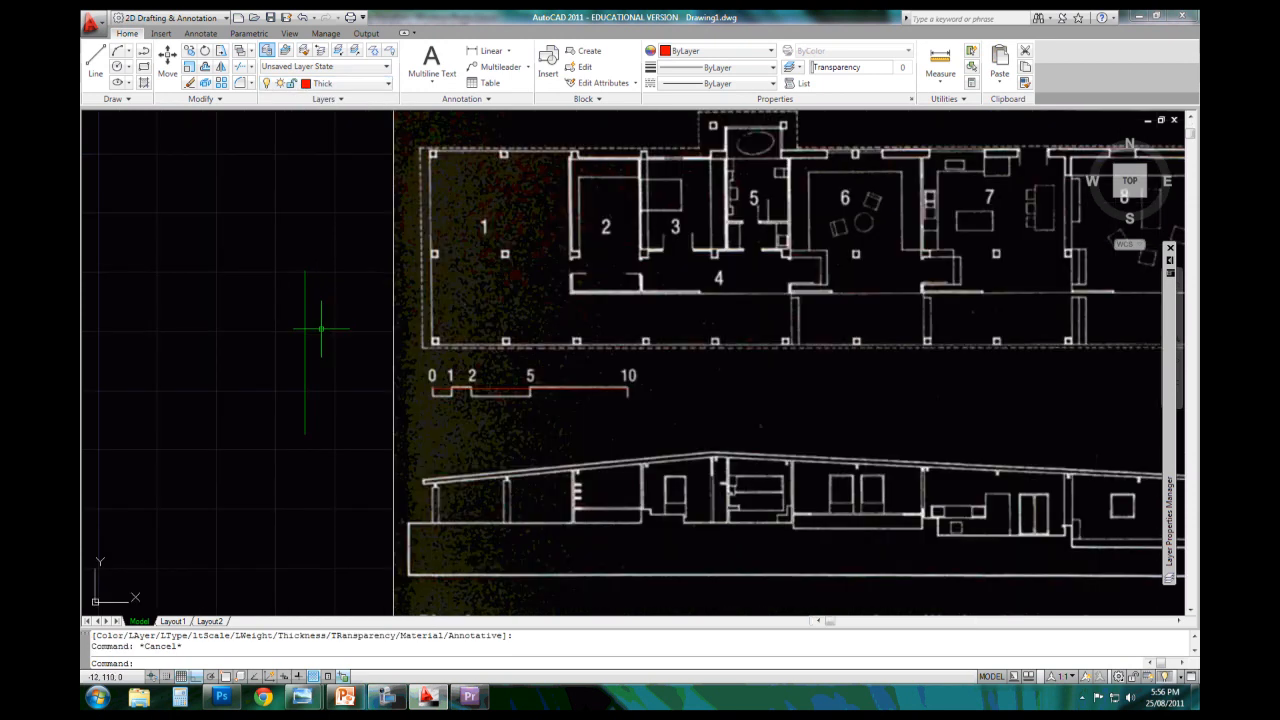
Erase the vertical test polyline beside the scanned plan
click(323, 331)
click(278, 314)
text(e)
key(Return)
middle_drag(494, 486, 474, 451)
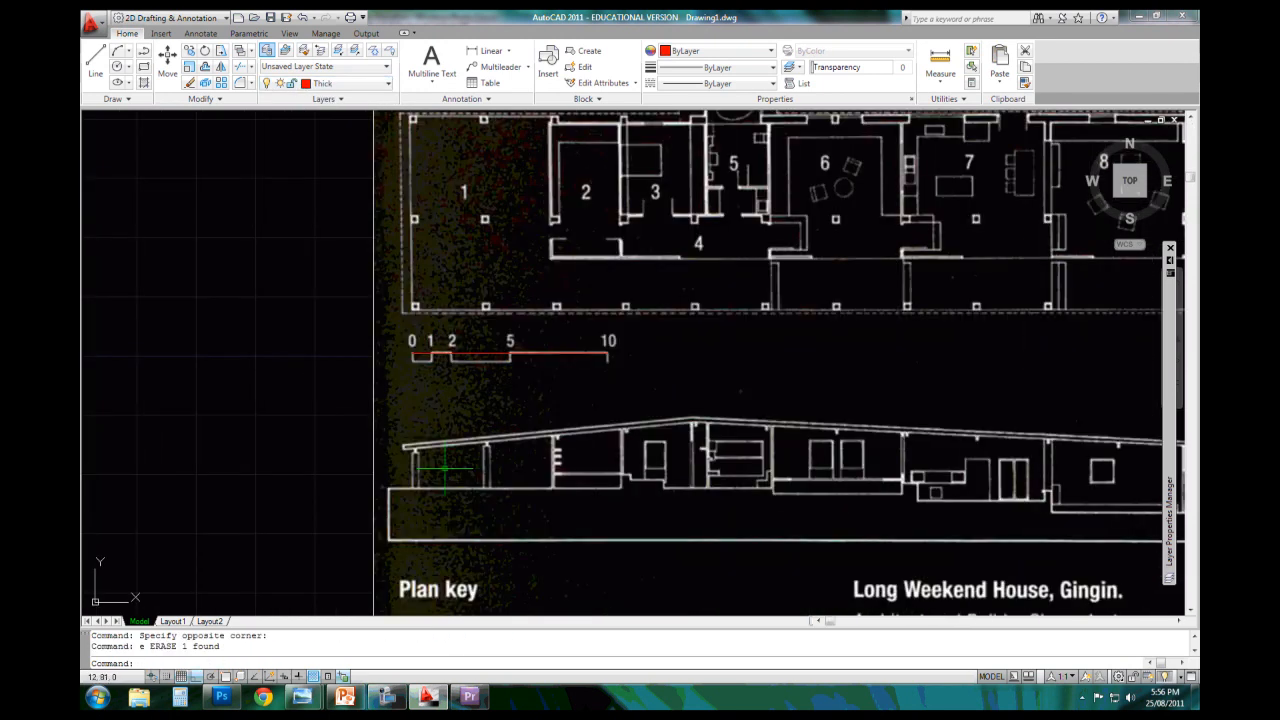
mouse_move(457, 371)
middle_down()
mouse_move(329, 371)
mouse_move(425, 388)
middle_up()
scroll(400, 345, down, 2)
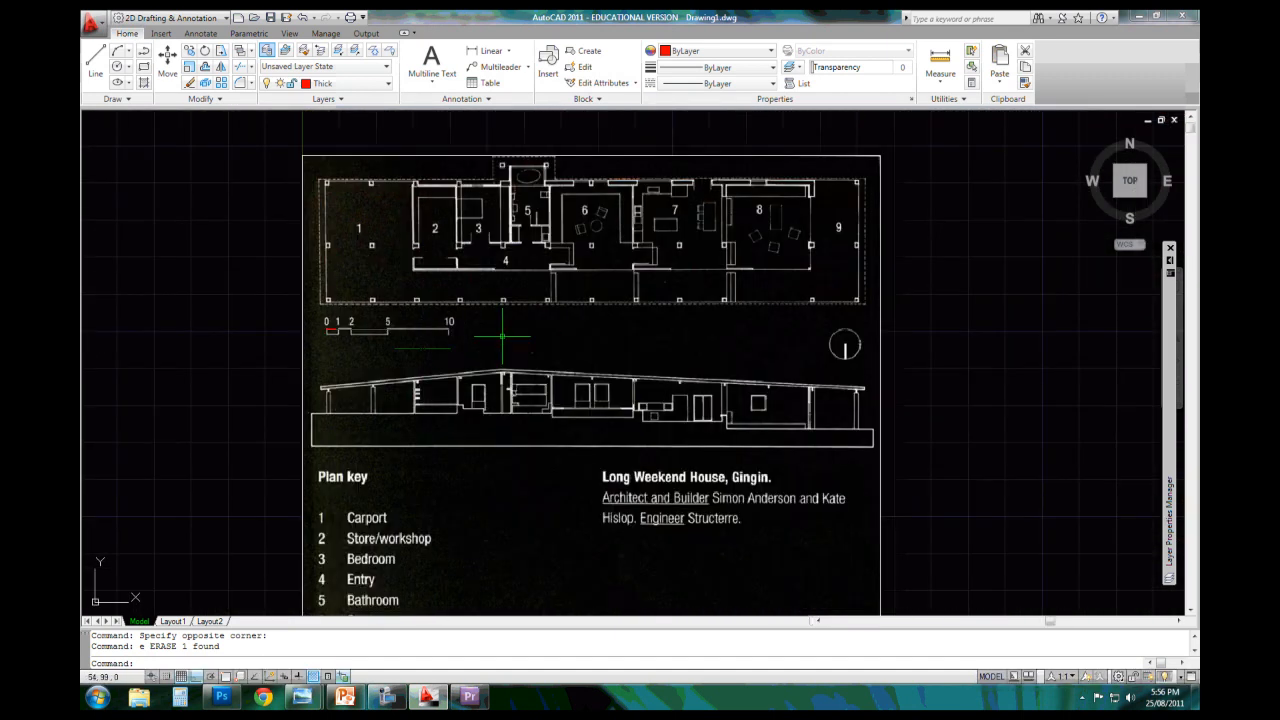
scroll(375, 339, up, 2)
scroll(334, 337, up, 2)
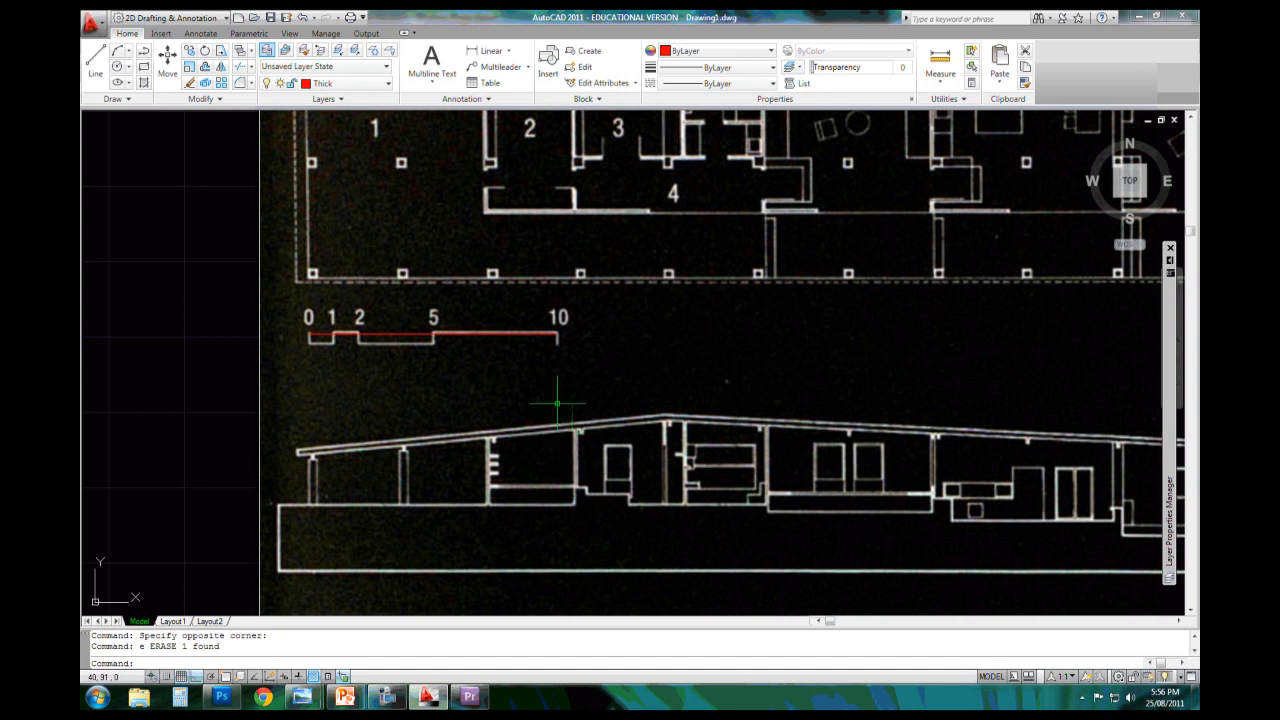
scroll(349, 373, down, 2)
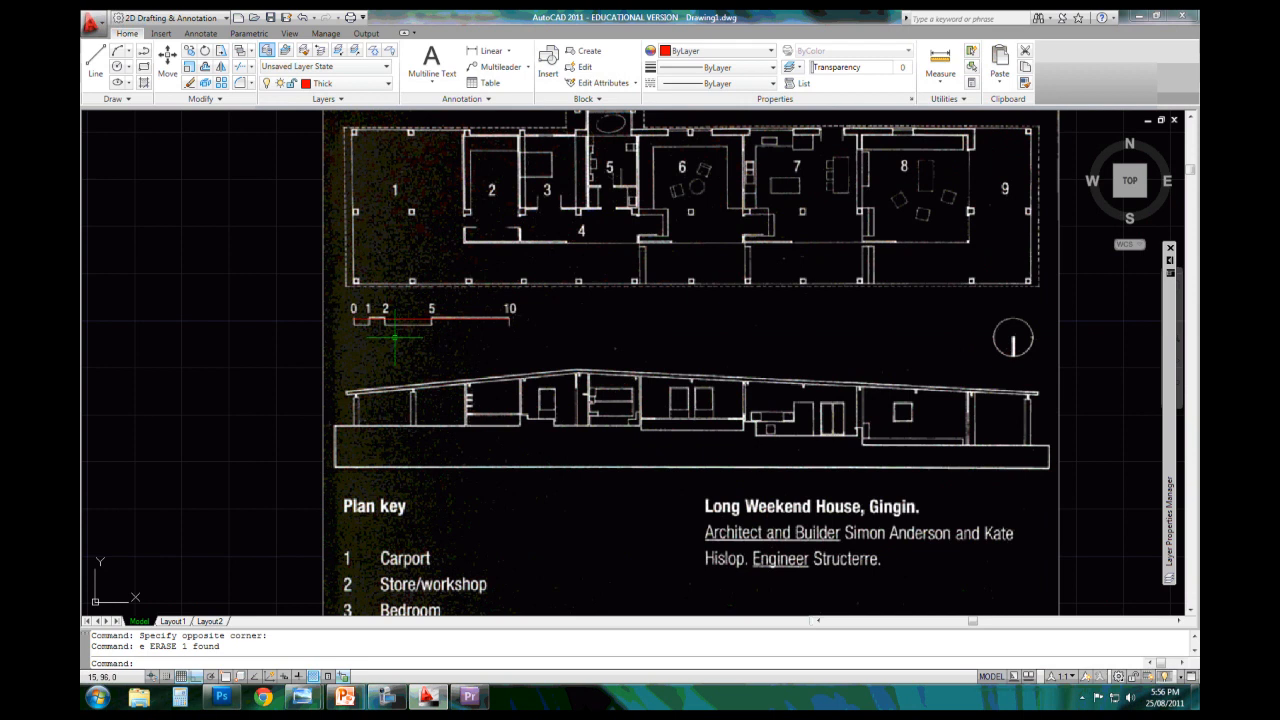
click(387, 697)
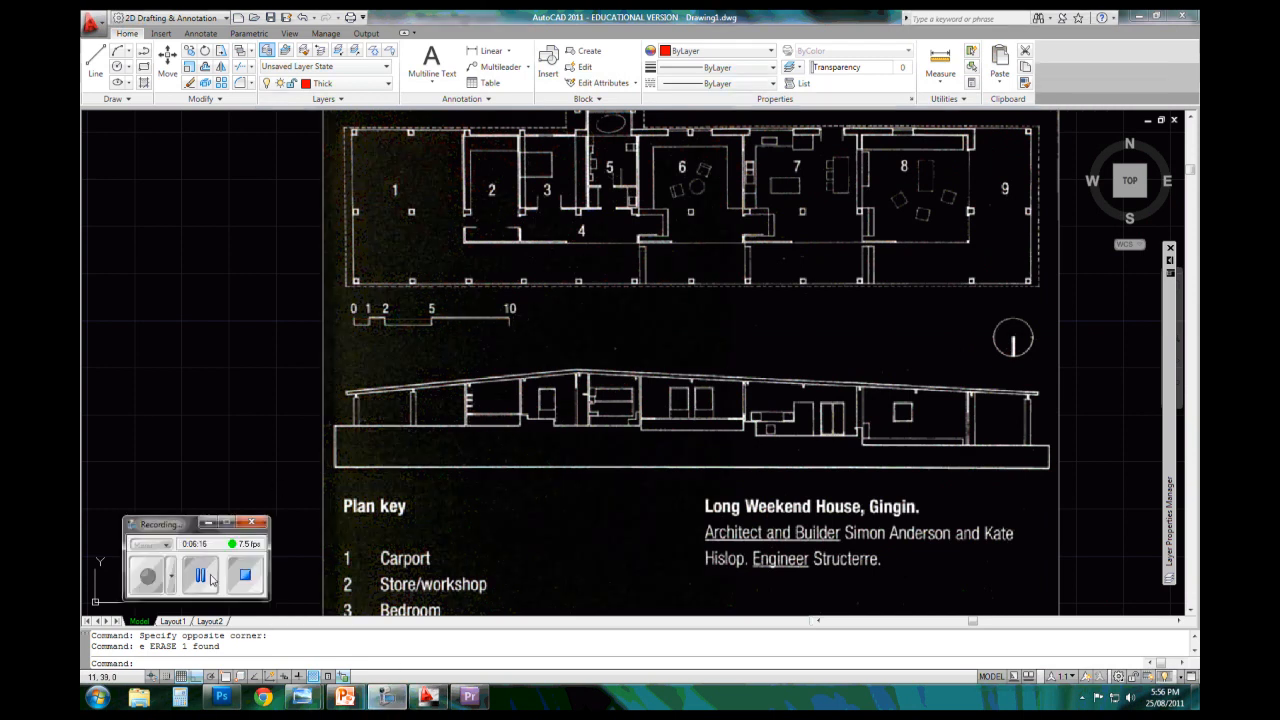
click(212, 580)
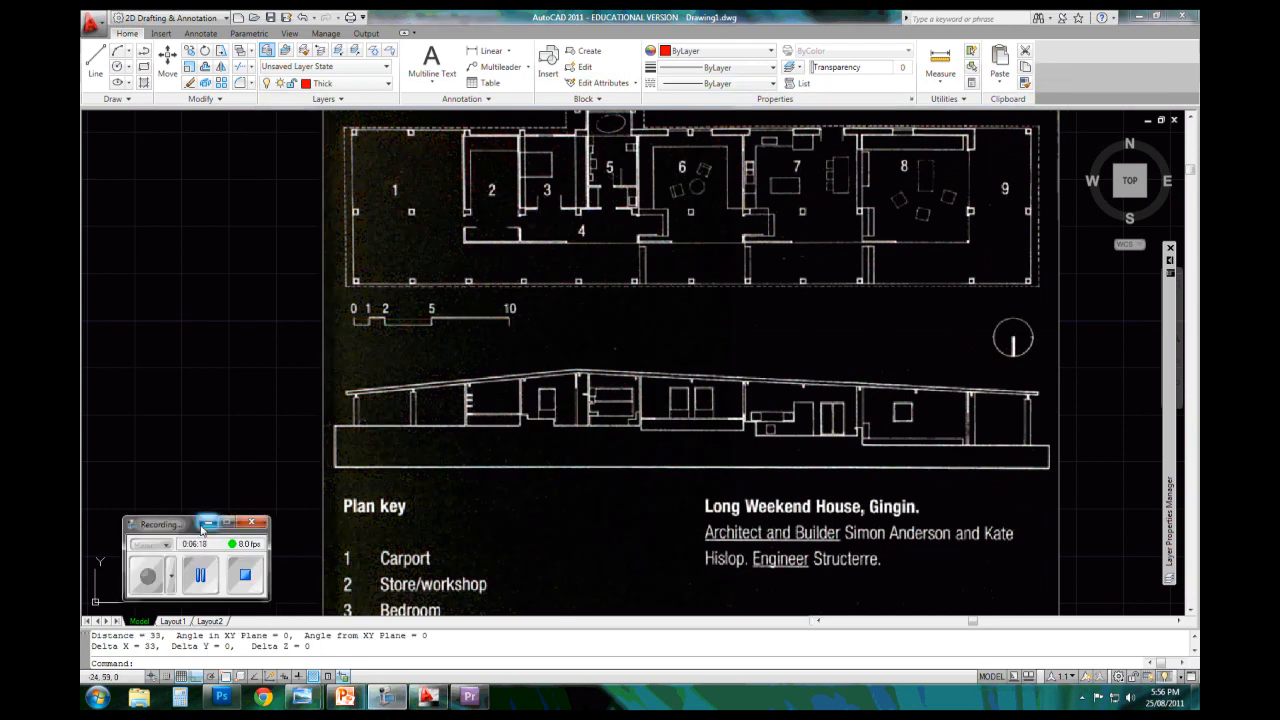
click(205, 524)
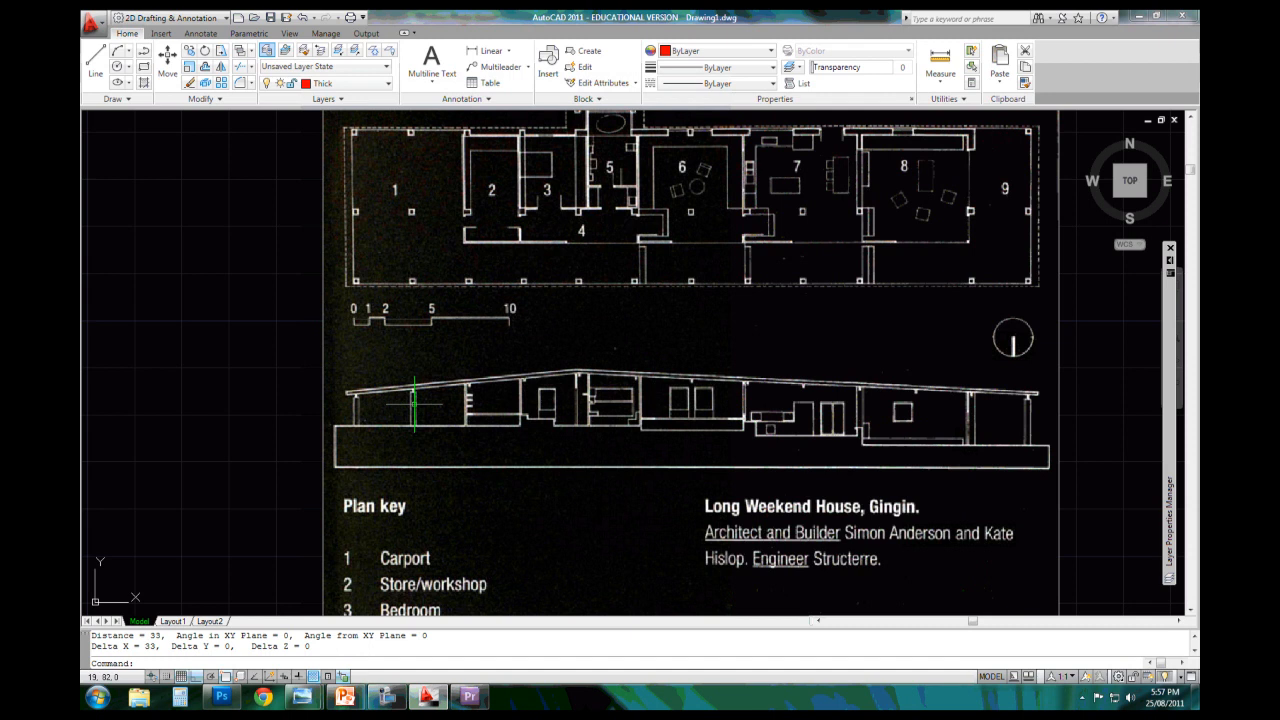
mouse_move(428, 319)
middle_down()
mouse_move(440, 375)
mouse_move(415, 358)
middle_up()
scroll(414, 362, up, 3)
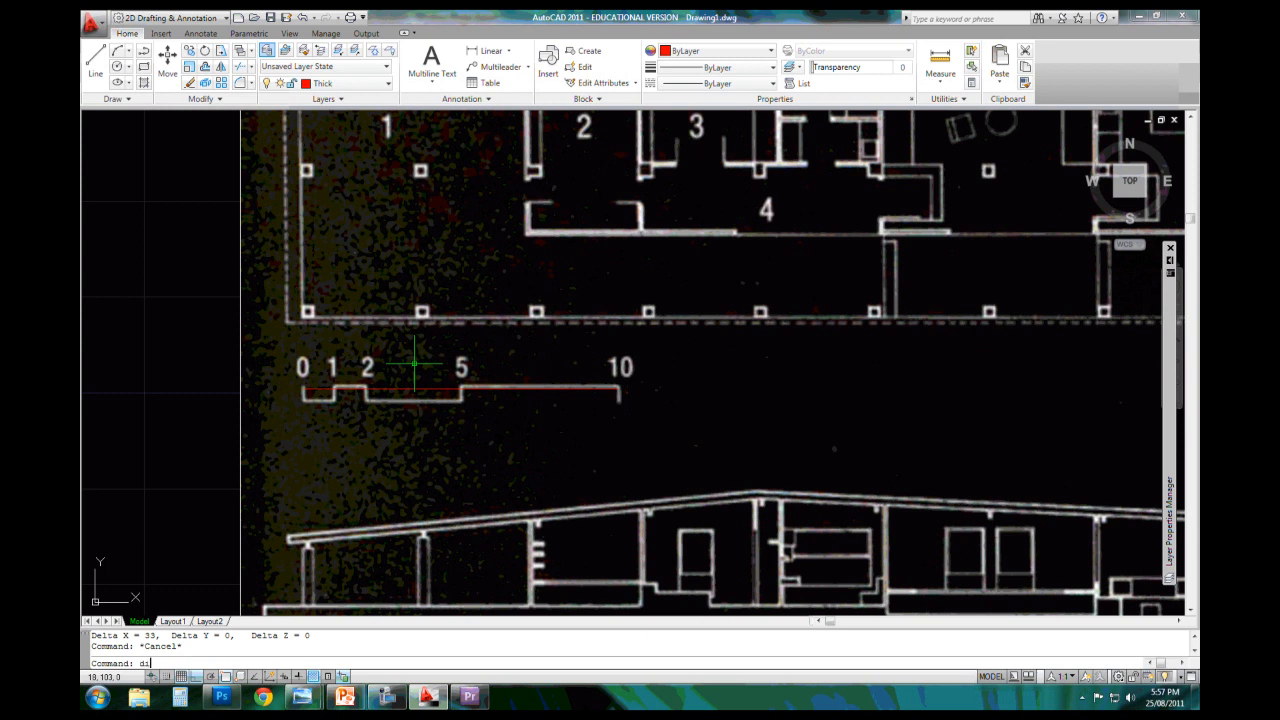
key(Escape)
text(di)
key(Return)
click(303, 389)
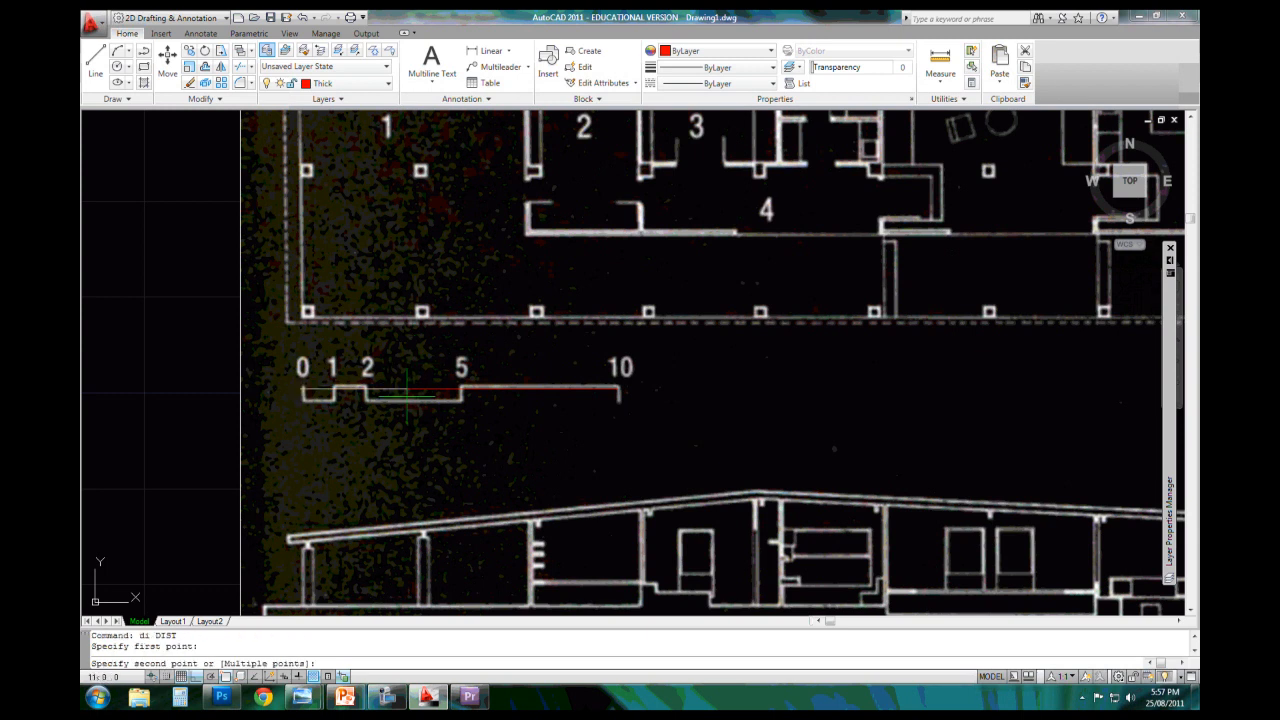
key(Escape)
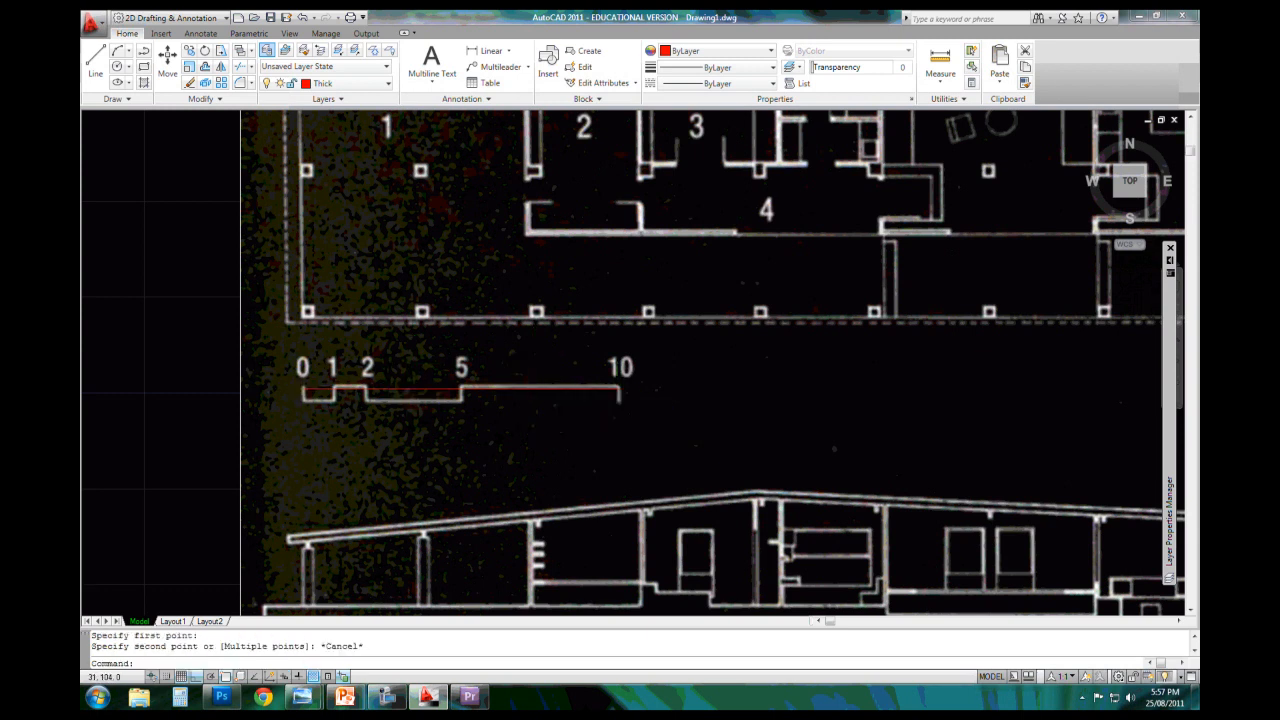
scroll(541, 353, down, 4)
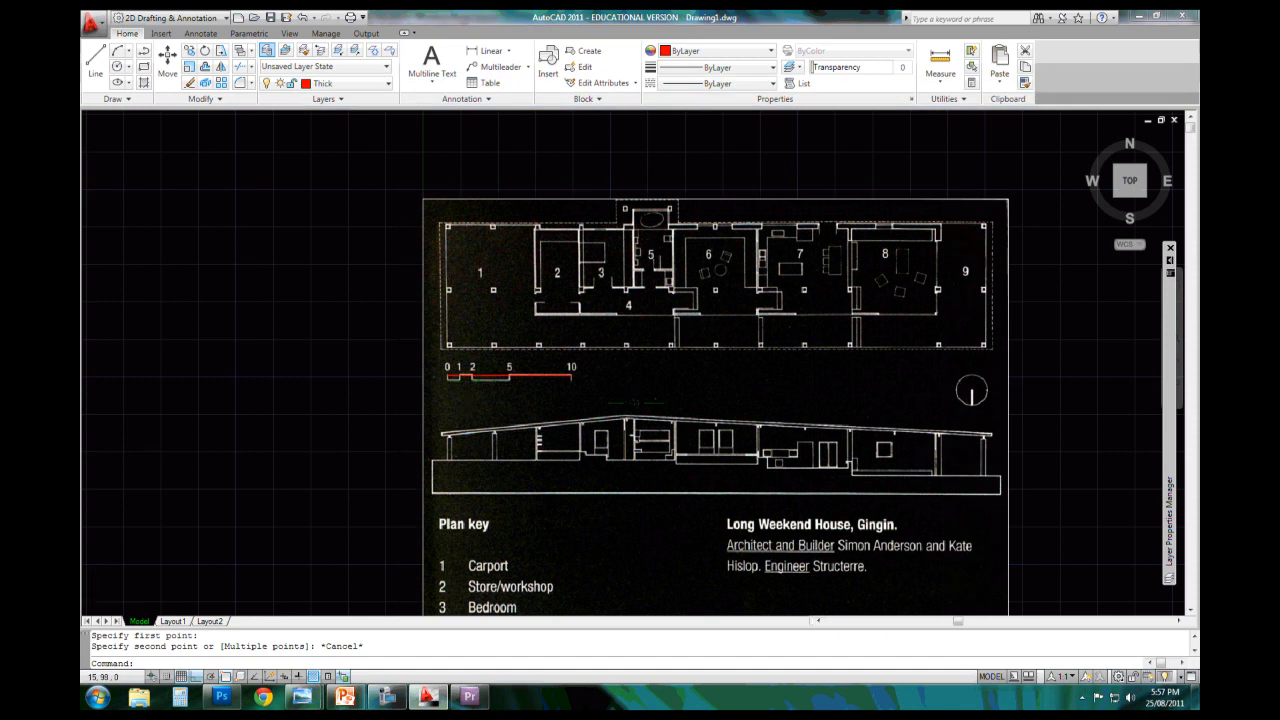
Measure the distance along the scale-bar polyline from the 0 mark to the 10 mark
scroll(478, 378, up, 3)
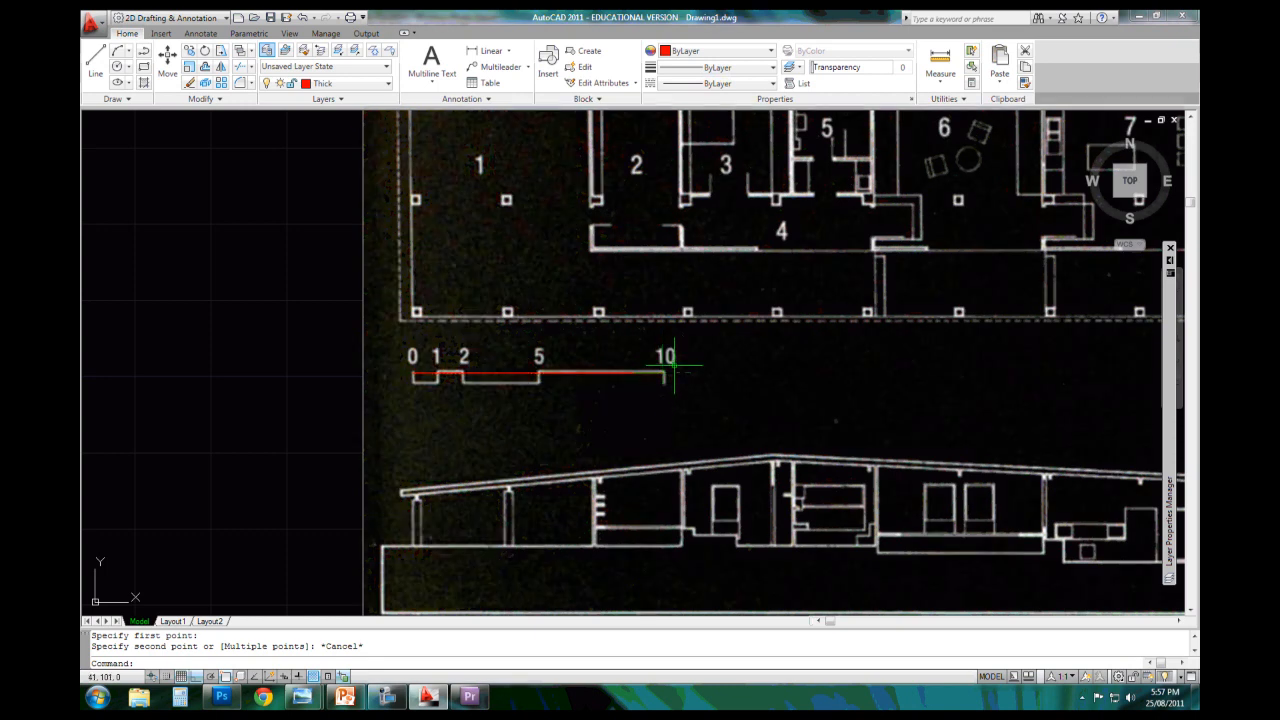
text(di)
key(Return)
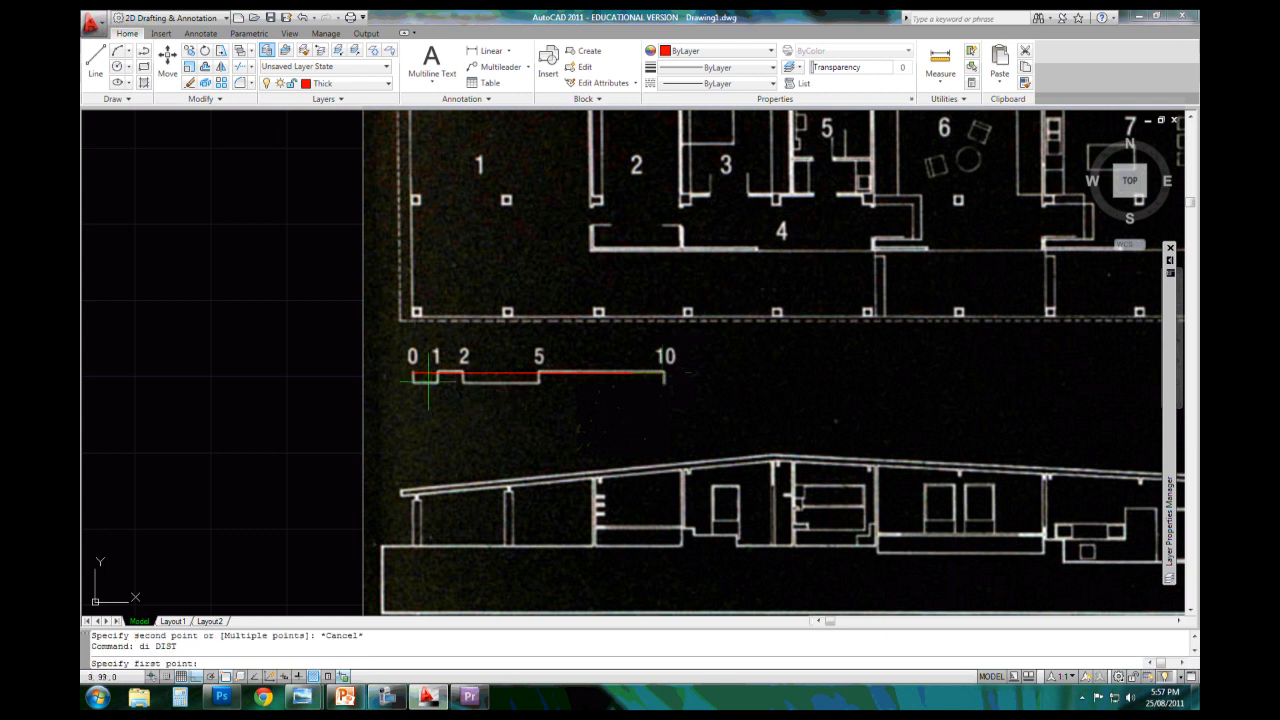
click(412, 374)
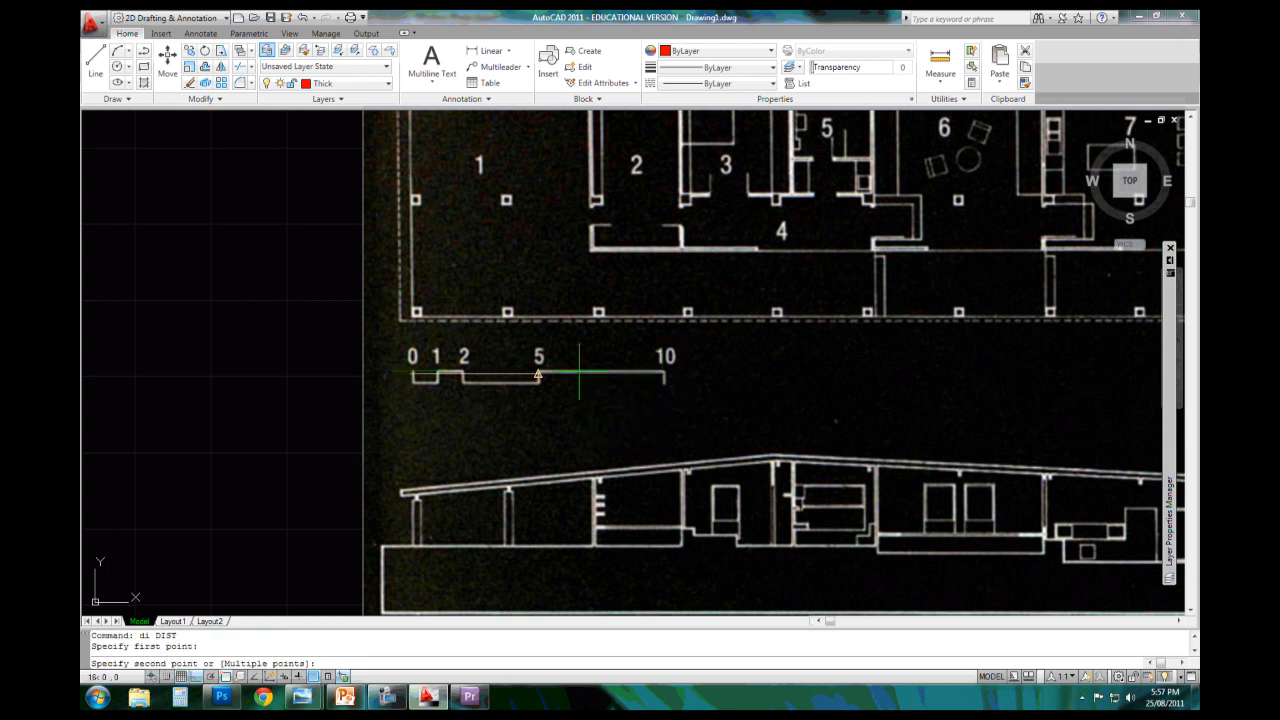
click(663, 374)
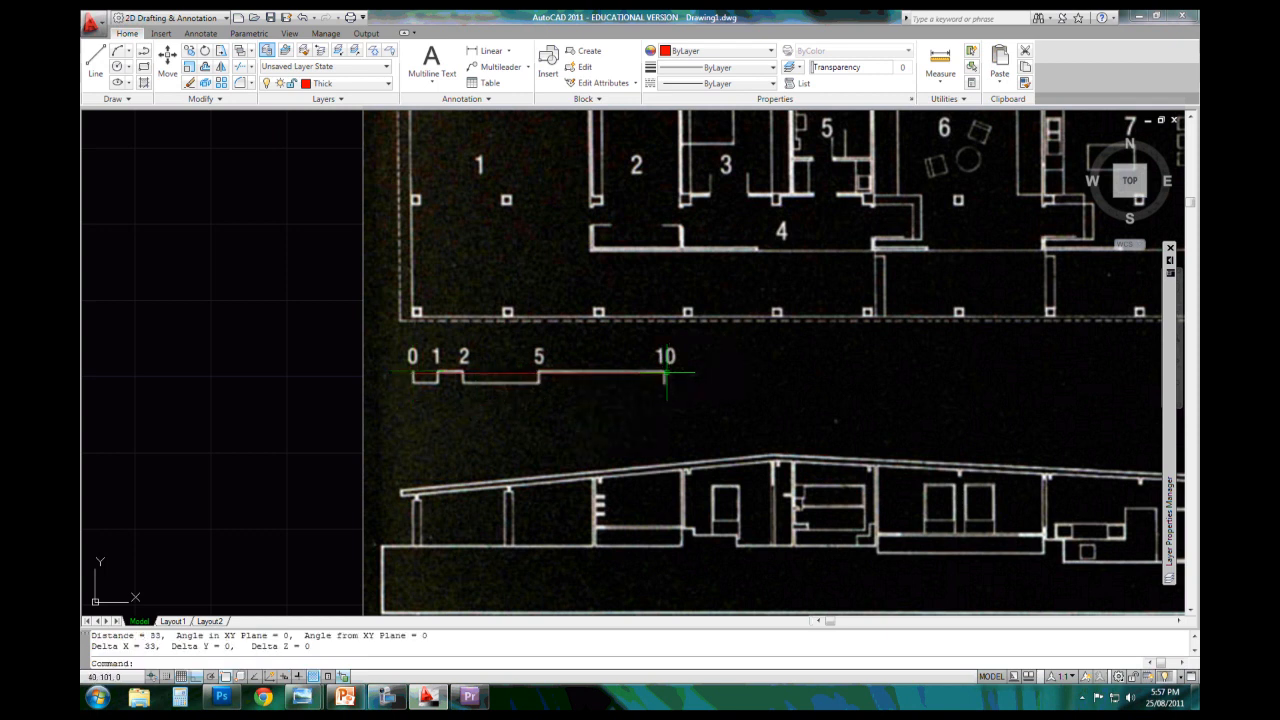
scroll(330, 375, down, 3)
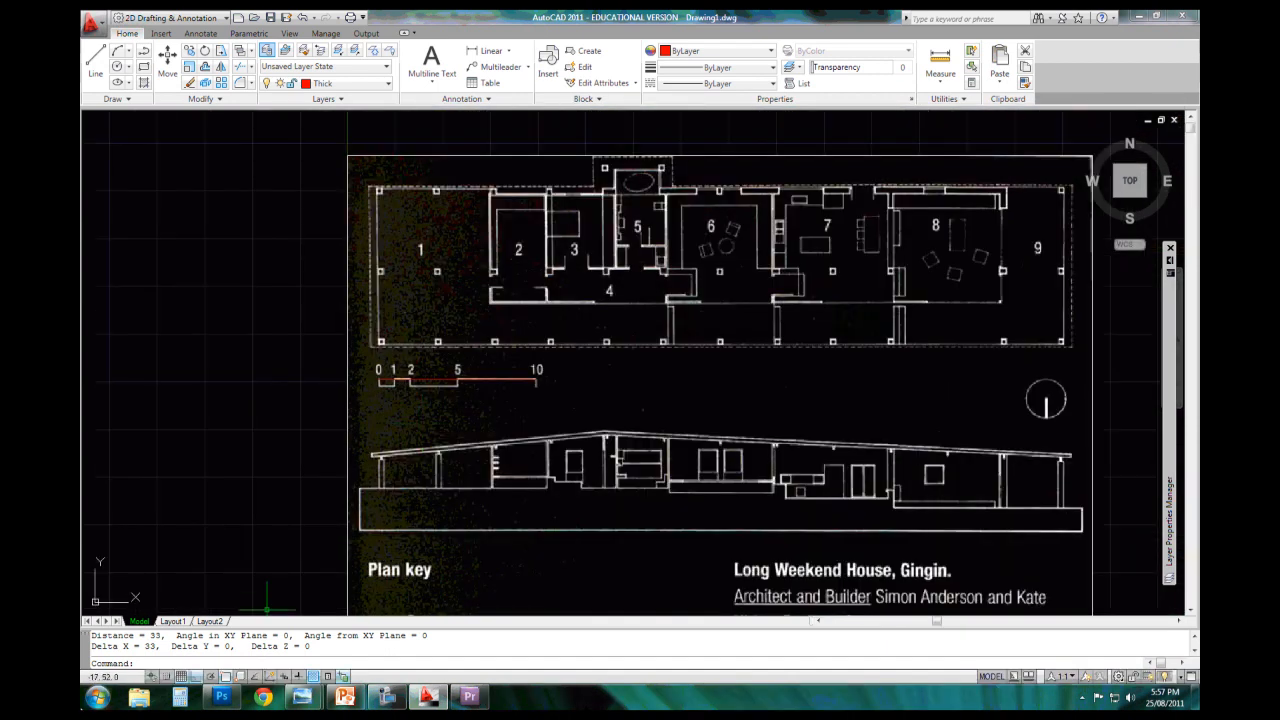
Switch to Calculator, divide 10000 by 33 for the scale factor, and return to the drawing
click(183, 699)
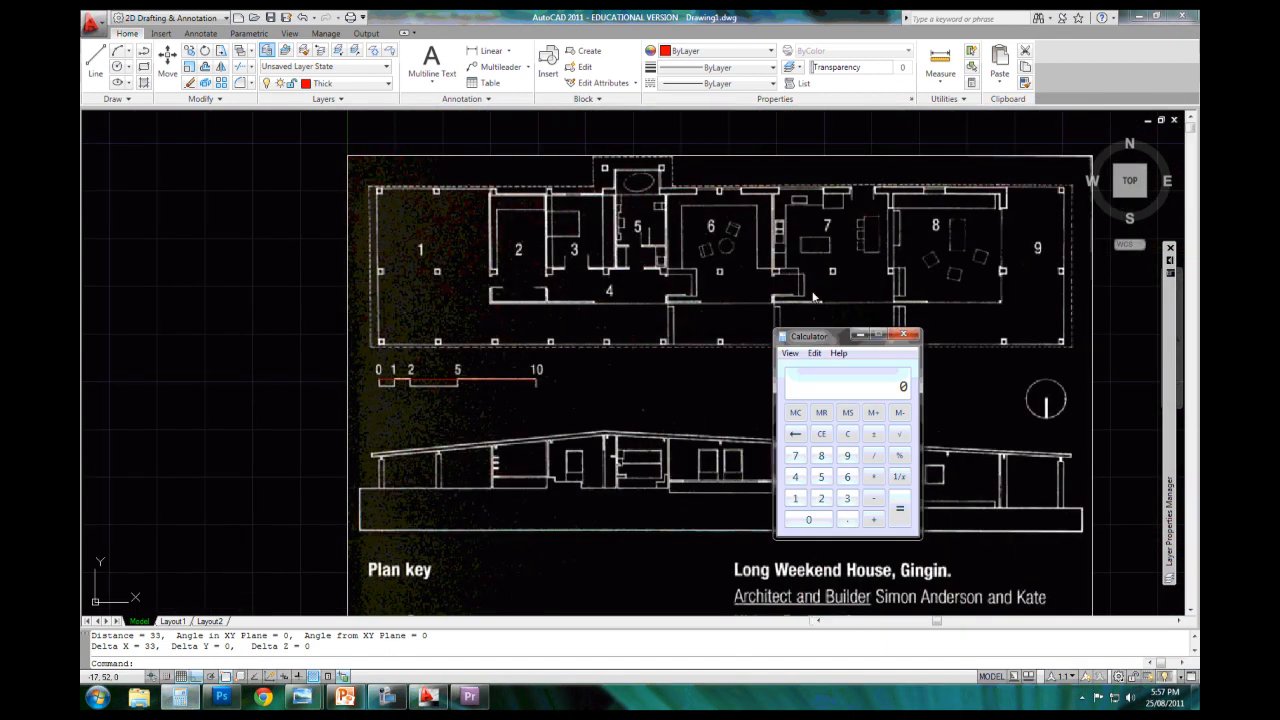
mouse_move(824, 338)
mouse_down()
mouse_move(858, 352)
mouse_move(846, 354)
mouse_up()
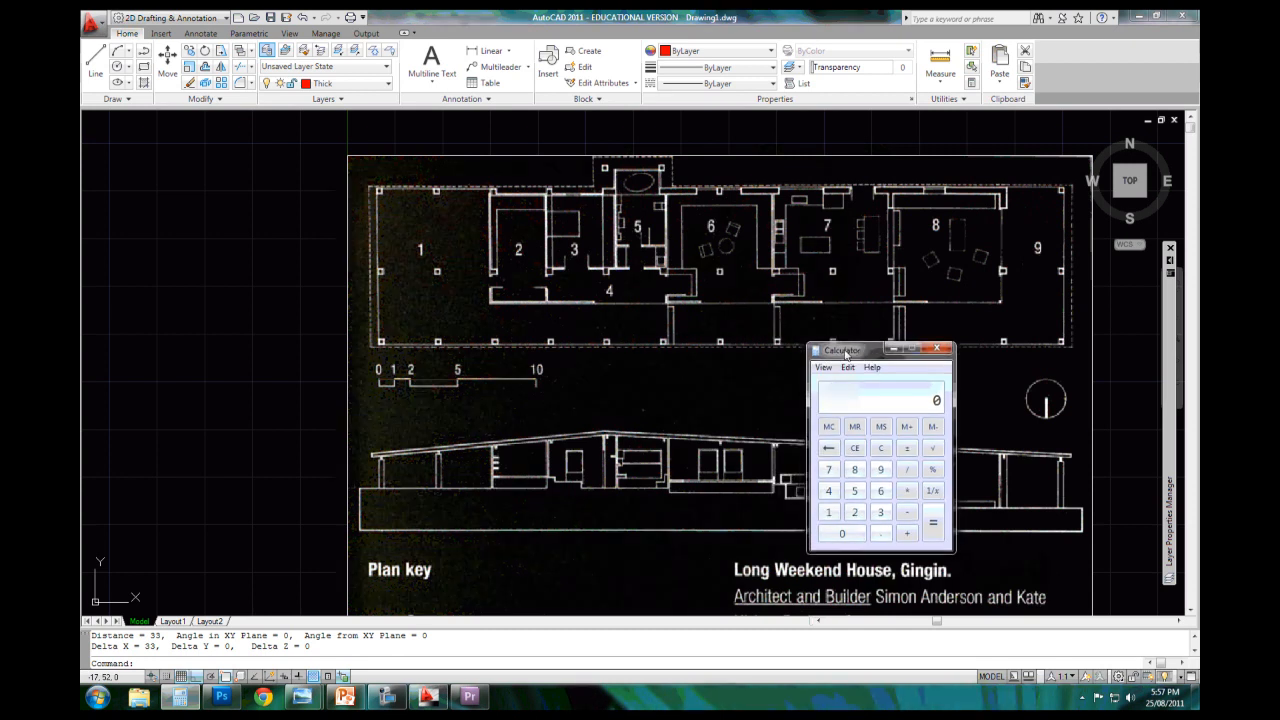
text(10000 )
text(/ )
text(33)
key(Return)
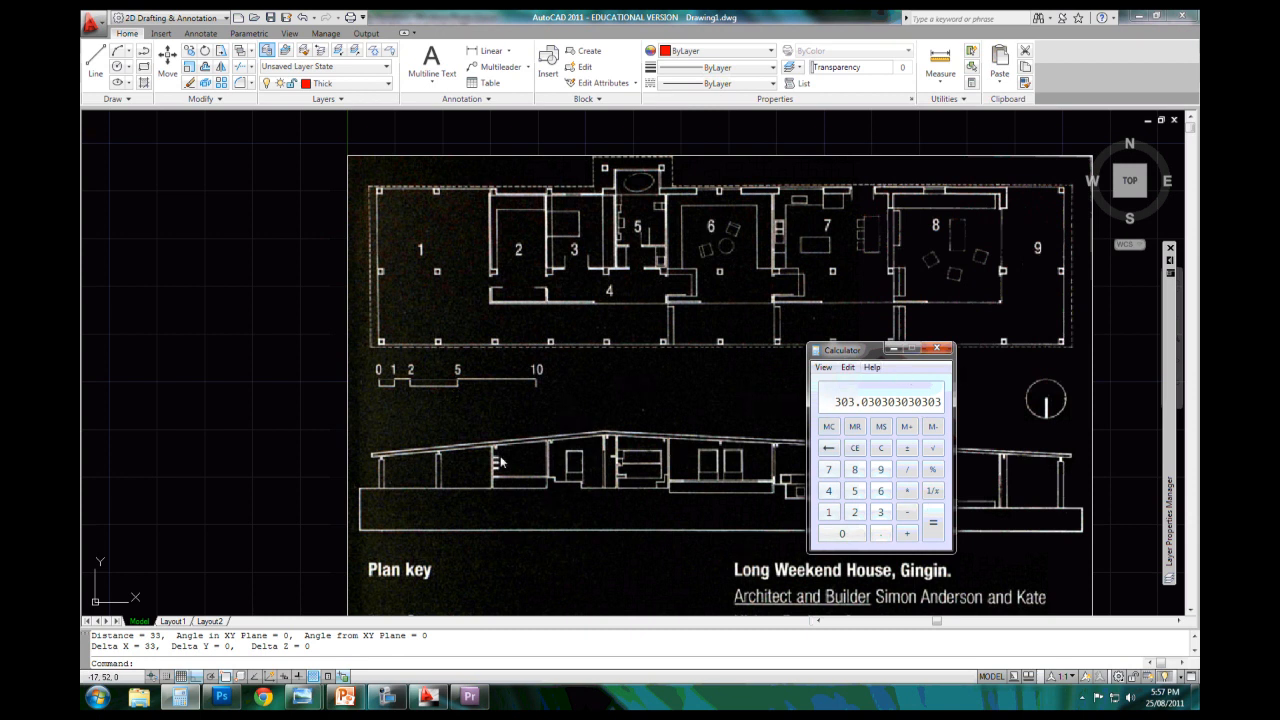
click(893, 348)
Scale the scanned plan and its scale-bar polyline together by 303.03, using the scan's lower-left corner as base point
scroll(652, 374, down, 2)
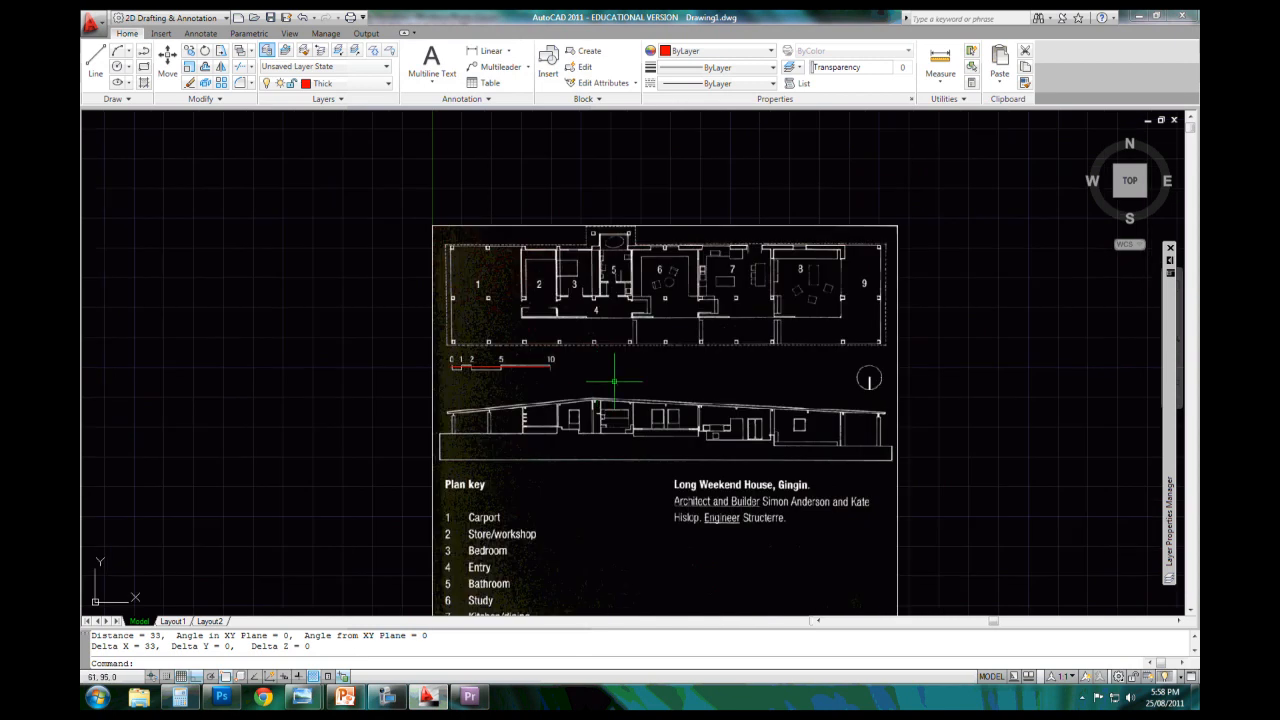
click(514, 390)
click(457, 353)
click(497, 430)
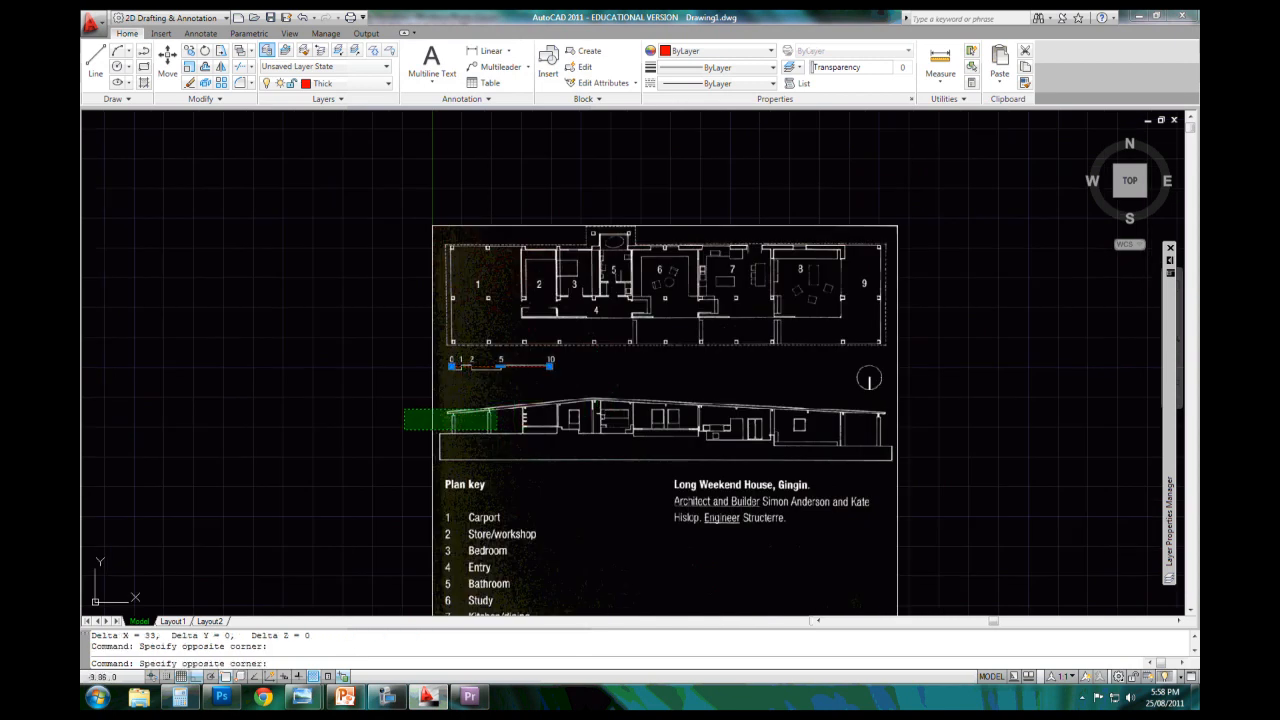
click(397, 408)
middle_drag(386, 437, 369, 393)
middle_drag(409, 430, 405, 398)
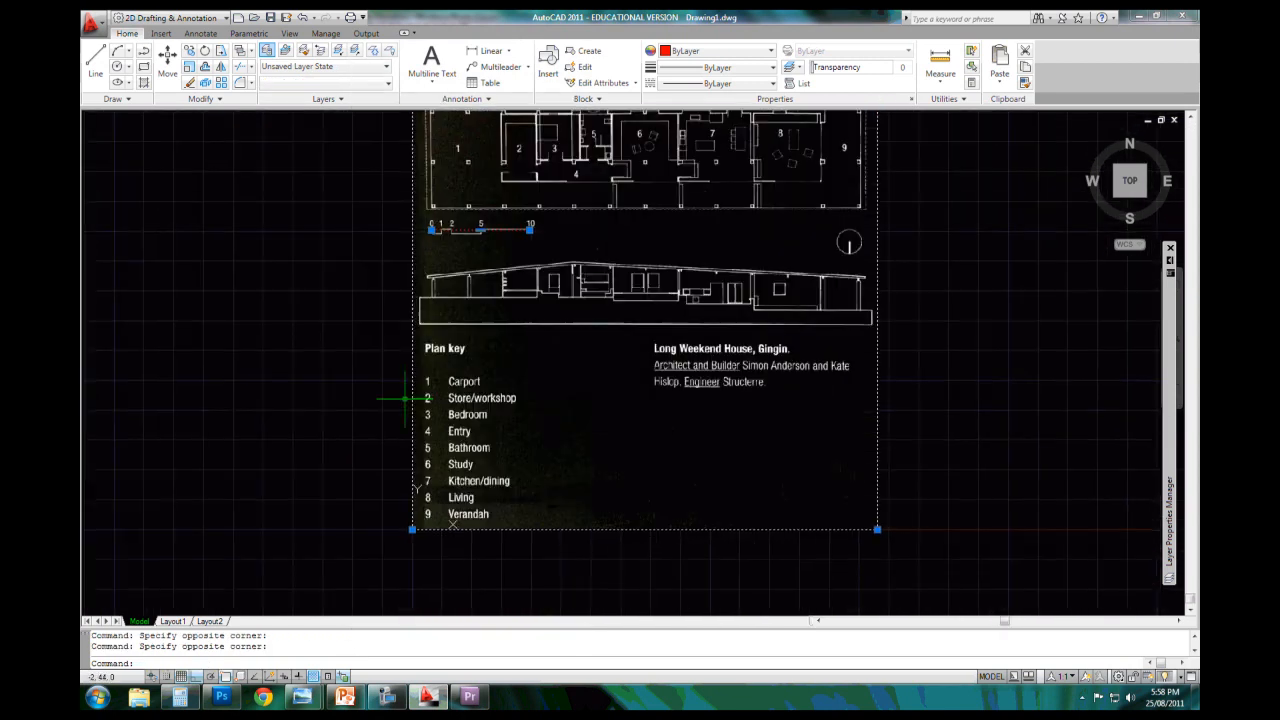
text(sc)
key(Return)
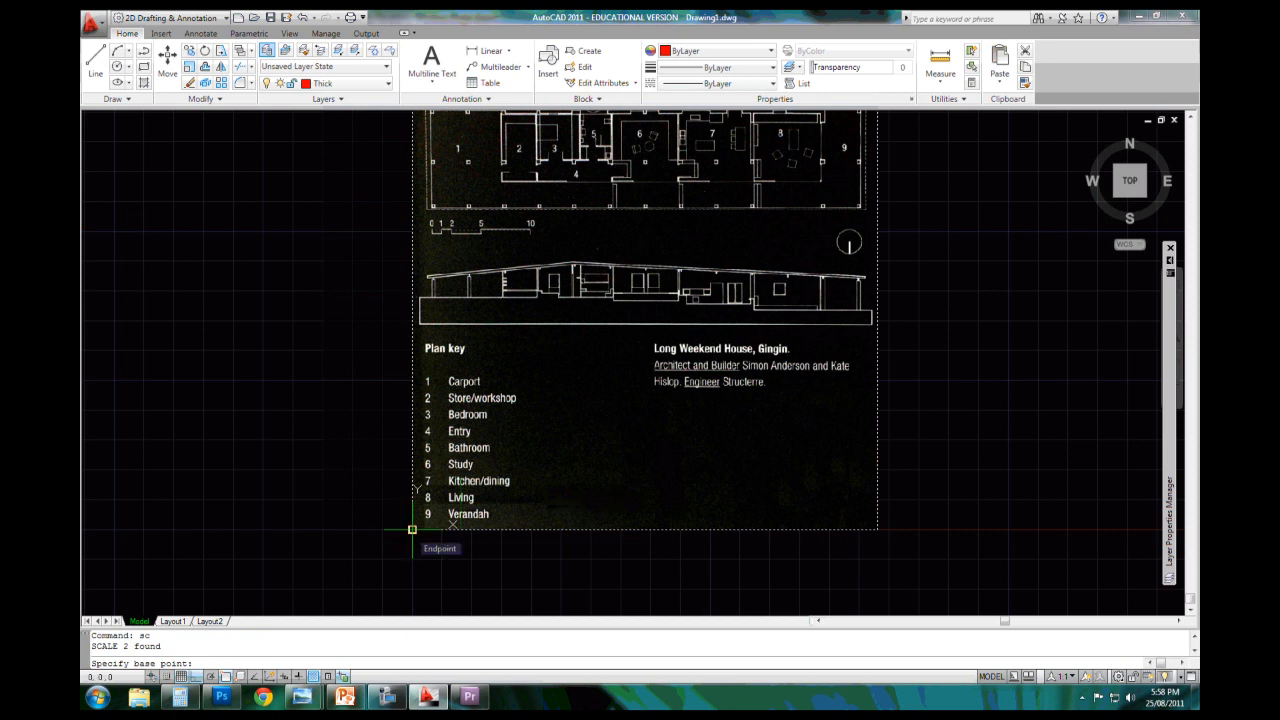
click(412, 529)
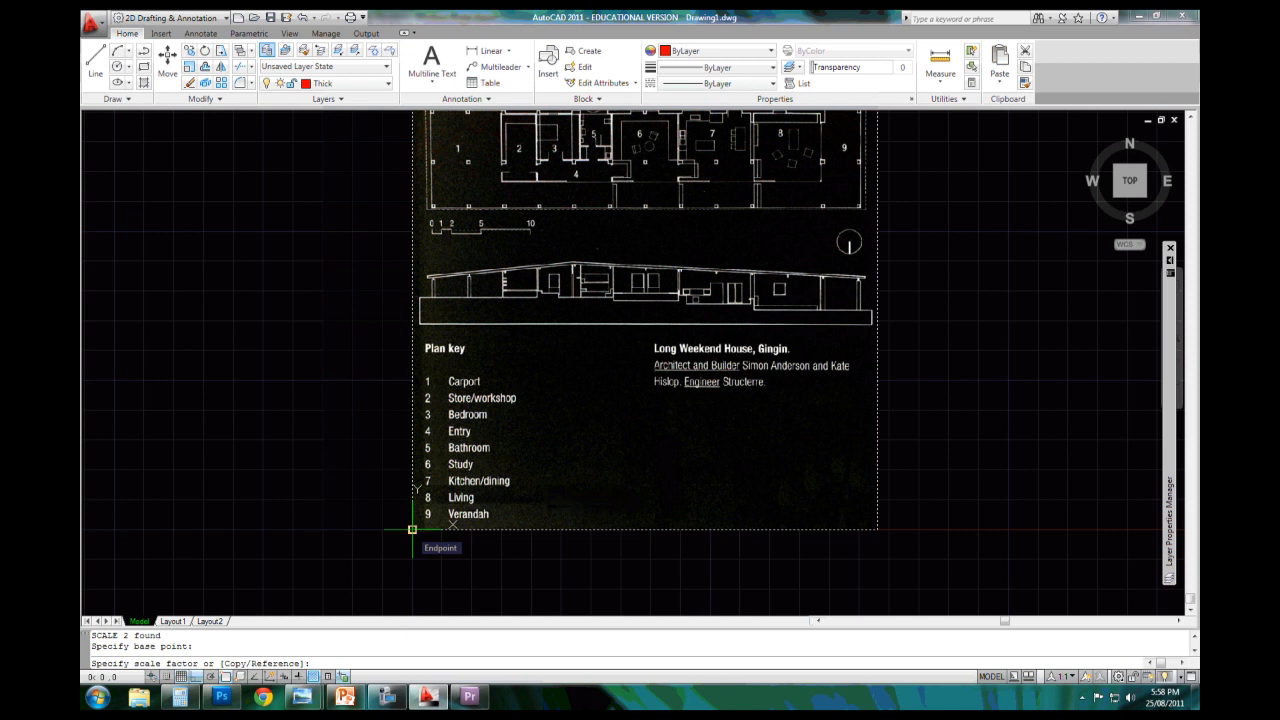
right_click(329, 662)
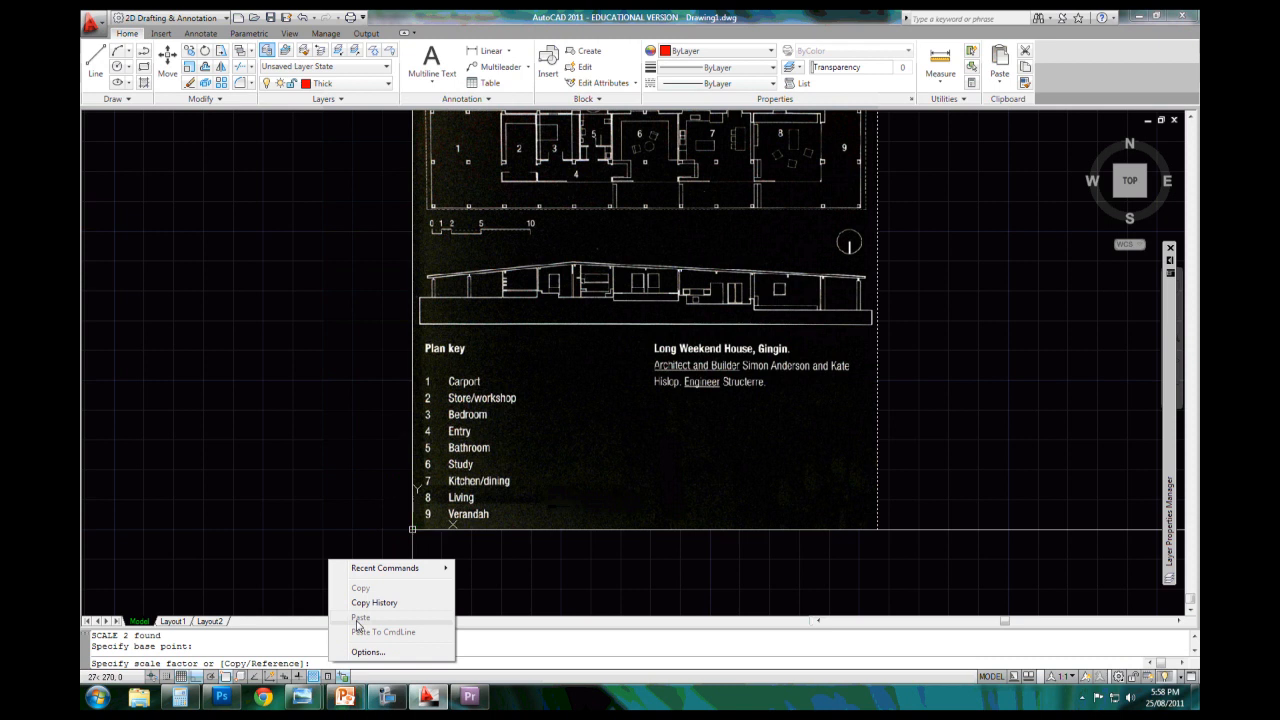
click(317, 664)
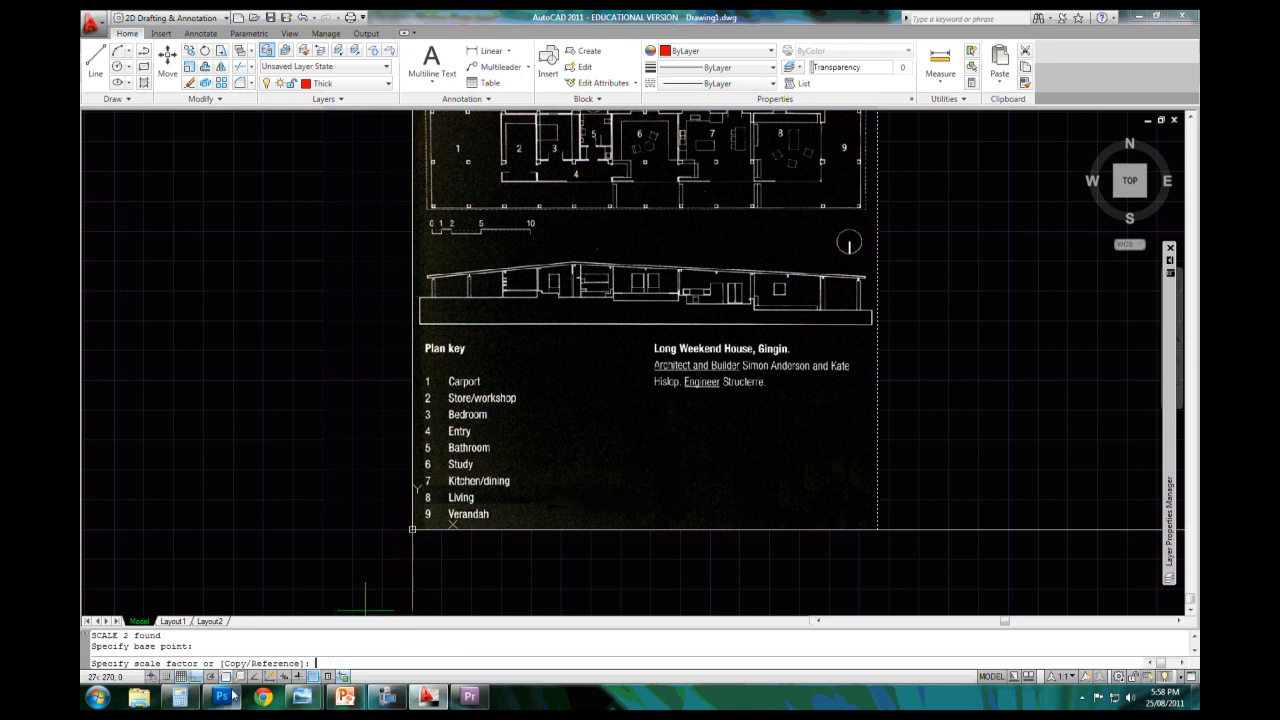
click(182, 697)
click(182, 697)
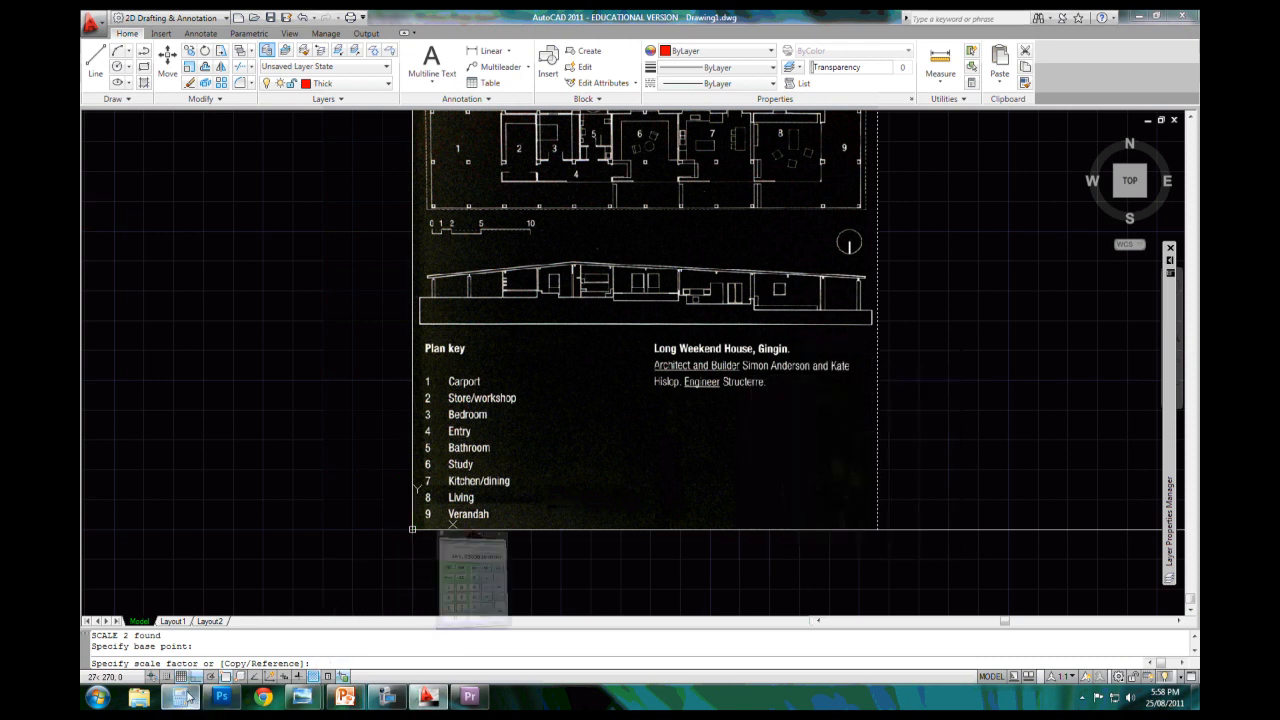
text(303)
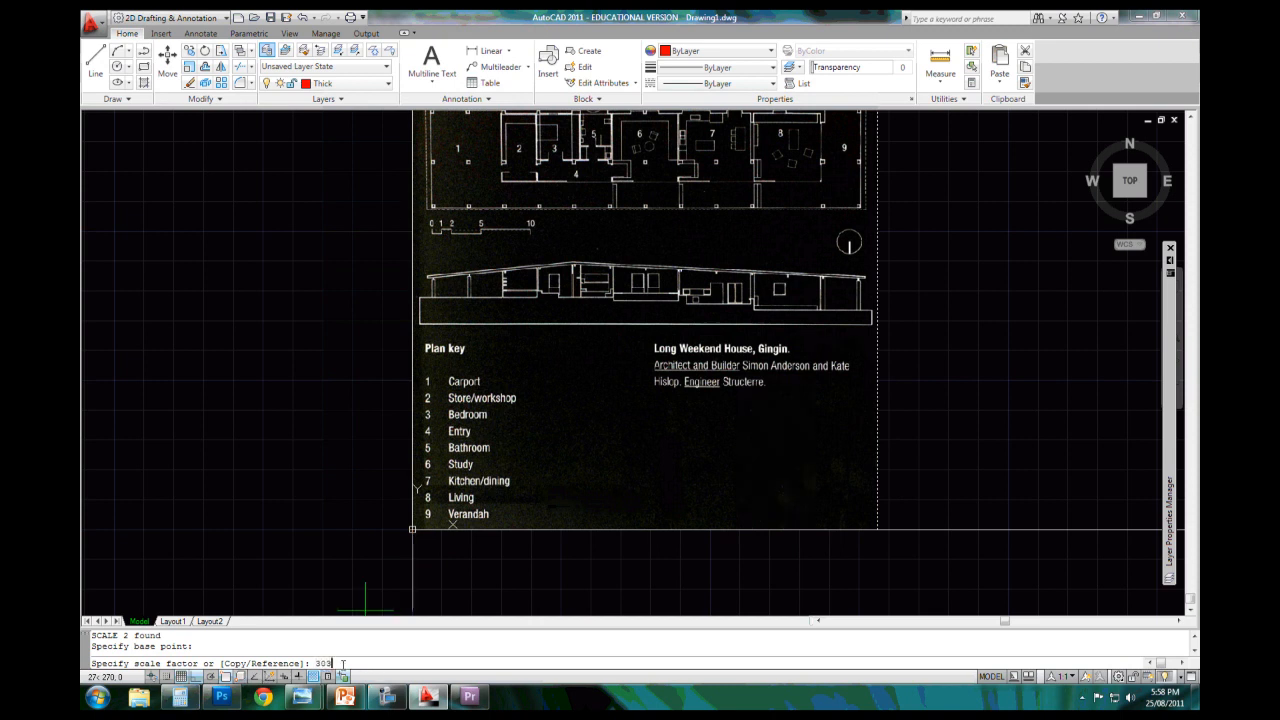
text(.03)
key(Return)
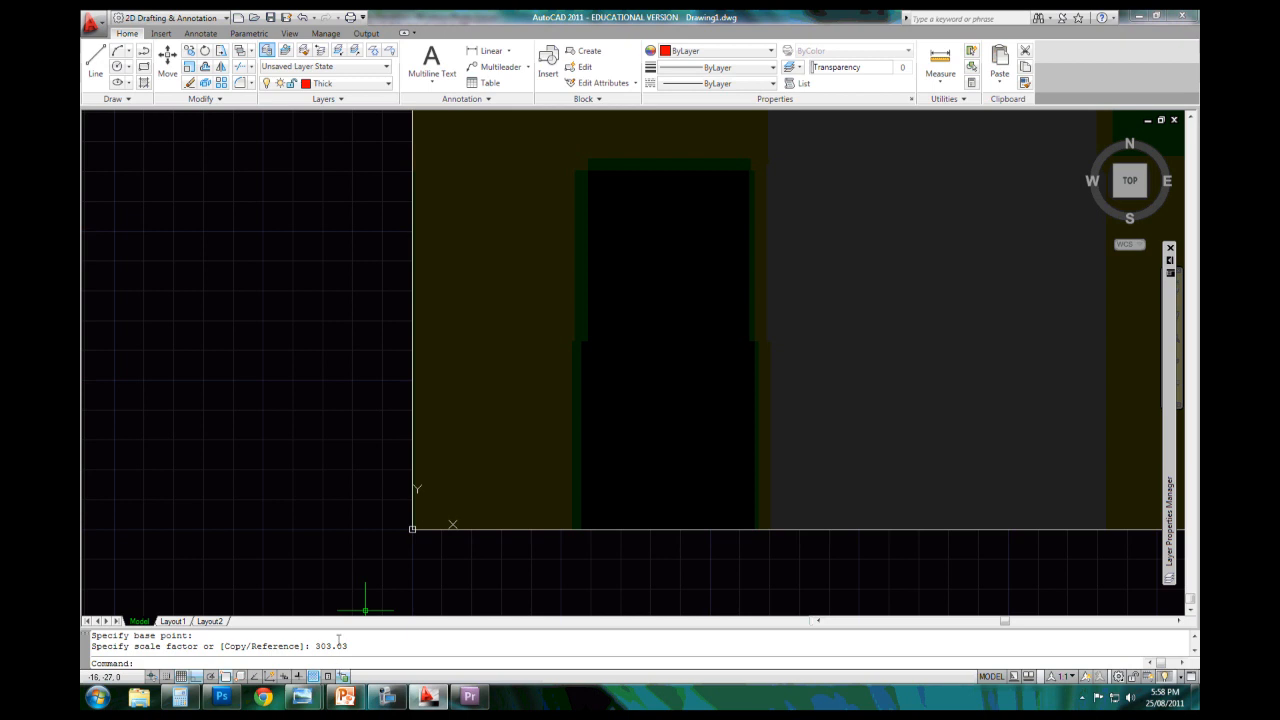
click(180, 697)
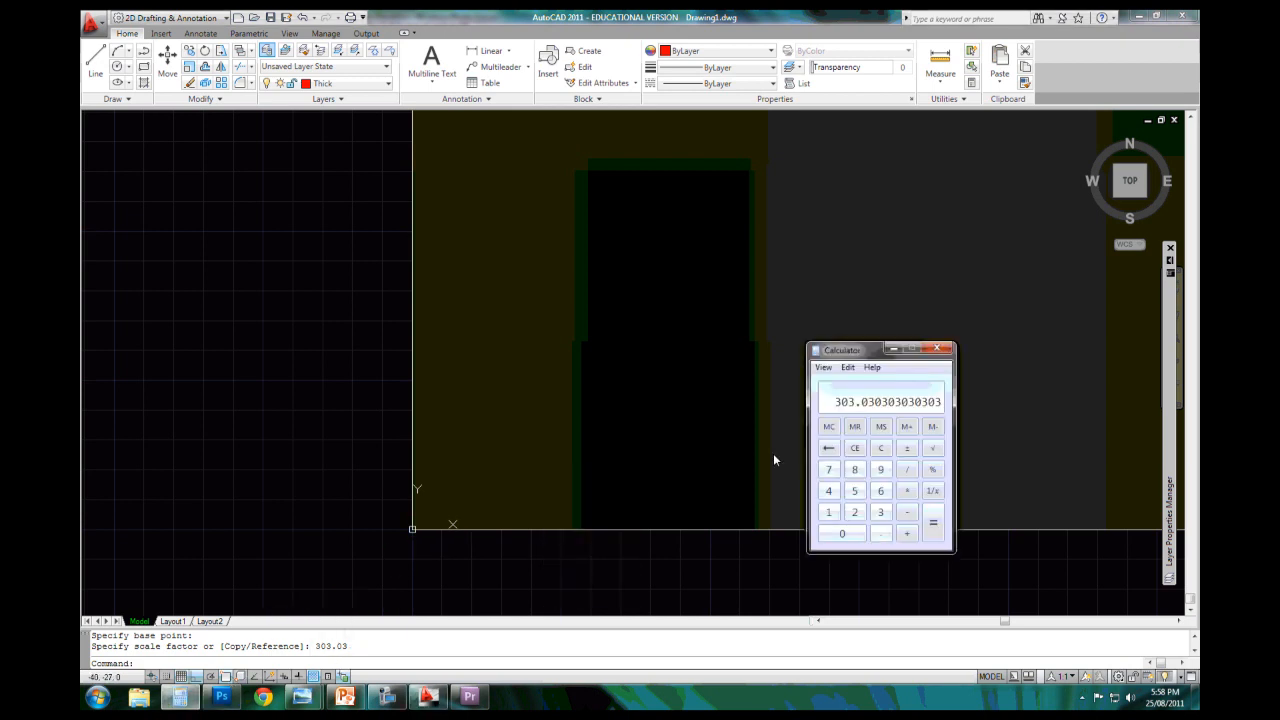
click(893, 350)
Zoom to the drawing extents so the whole enlarged plan is in view
middle_drag(714, 414, 545, 431)
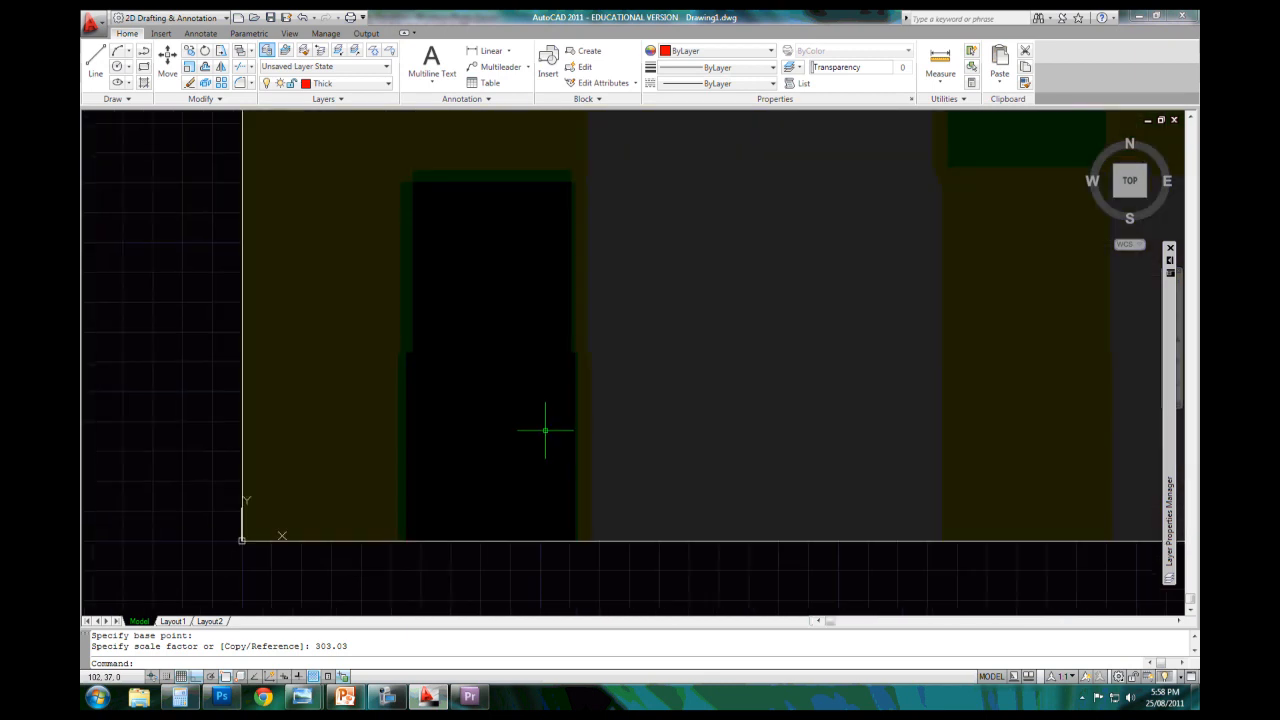
text(zoom)
key(BackSpace)
key(BackSpace)
key(BackSpace)
key(Return)
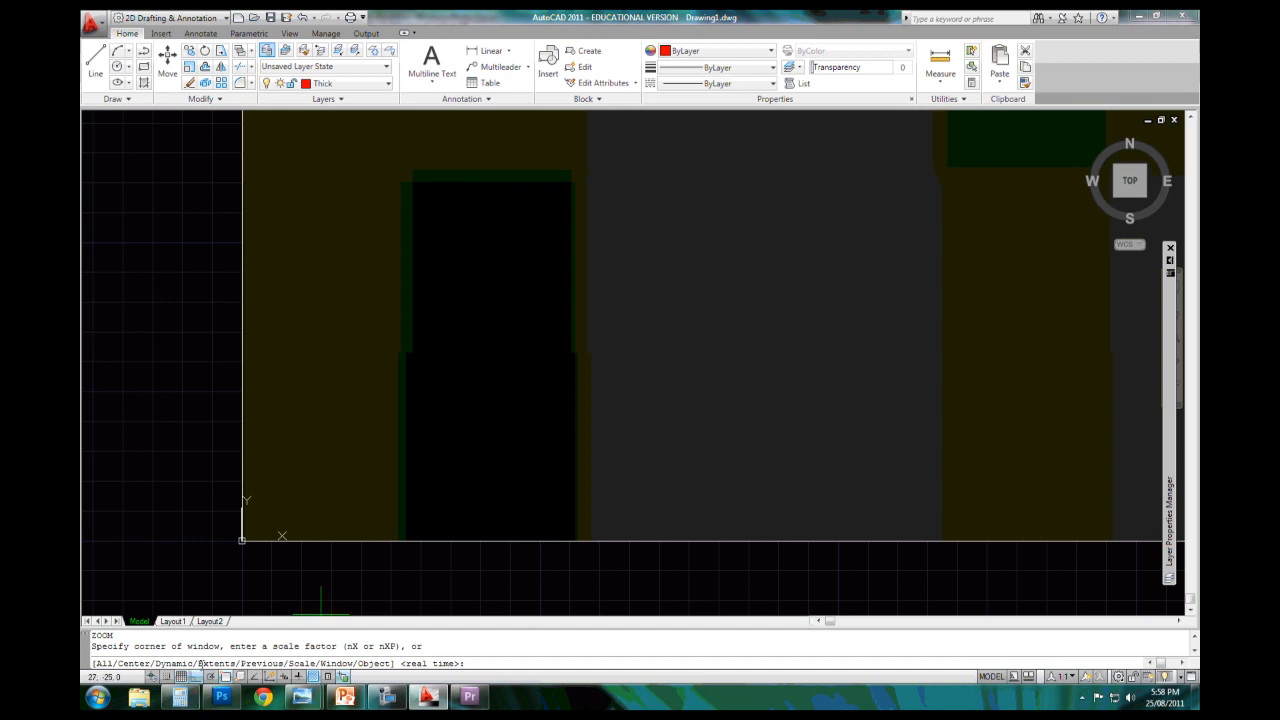
text(e)
key(Return)
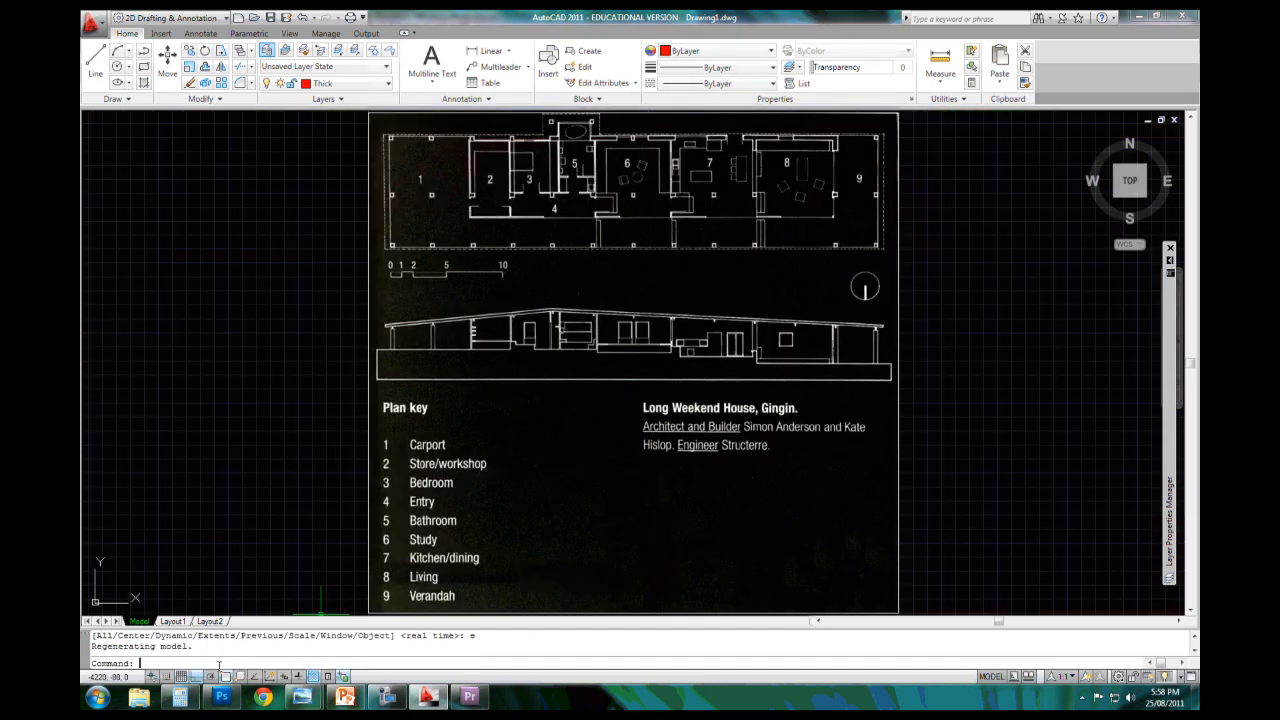
middle_drag(600, 506, 594, 486)
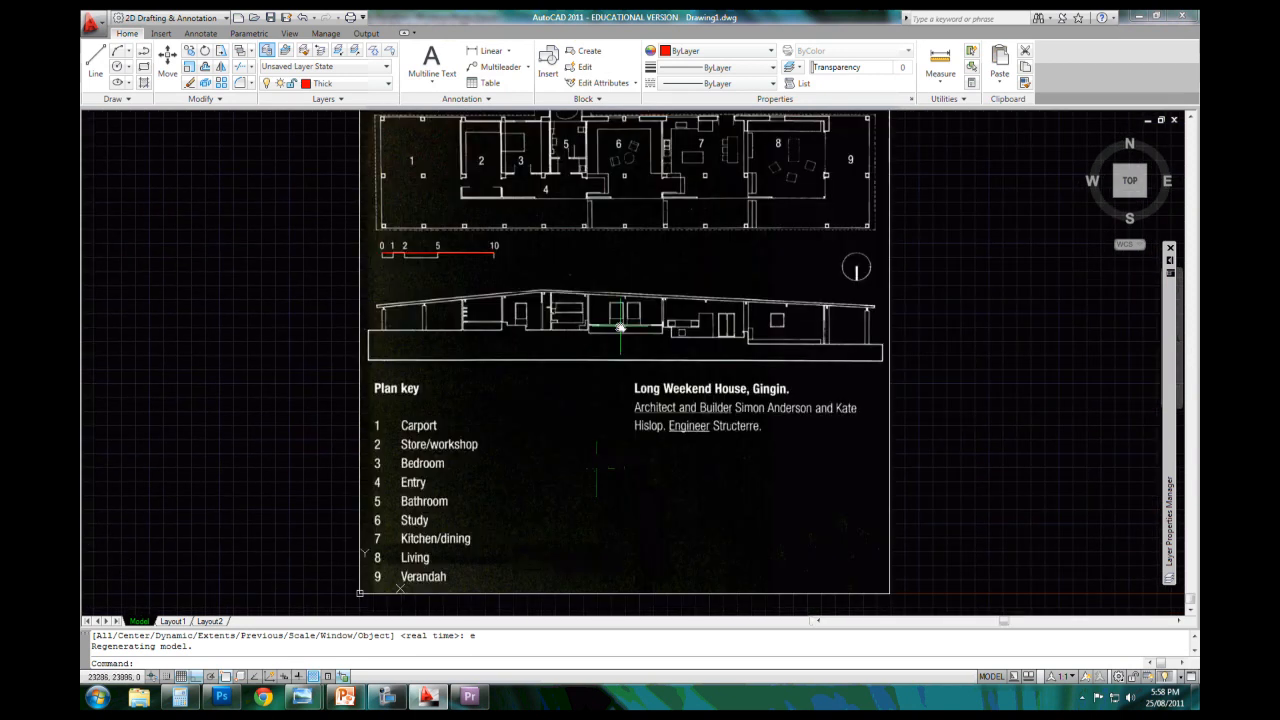
middle_drag(620, 327, 576, 374)
middle_drag(598, 275, 595, 277)
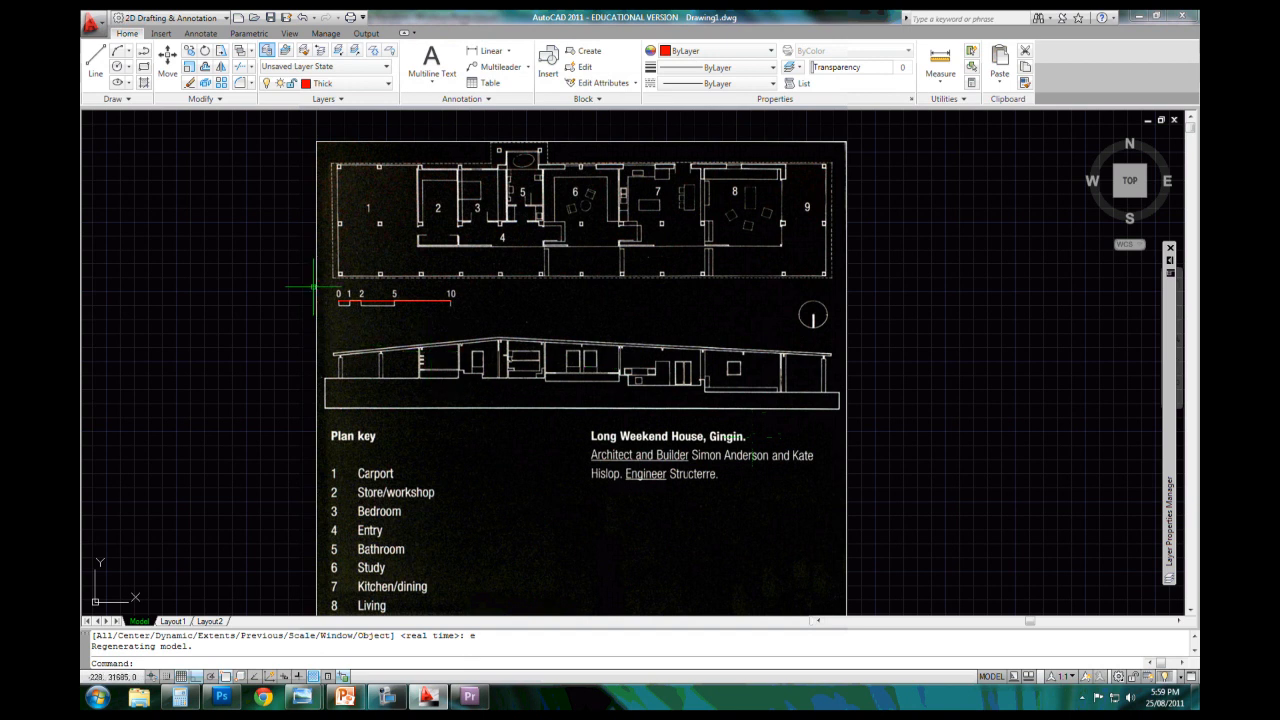
Check the enlarged plan's scale by measuring the scale-bar polyline again between its two ends
scroll(342, 286, up, 3)
scroll(389, 334, up, 2)
text(di)
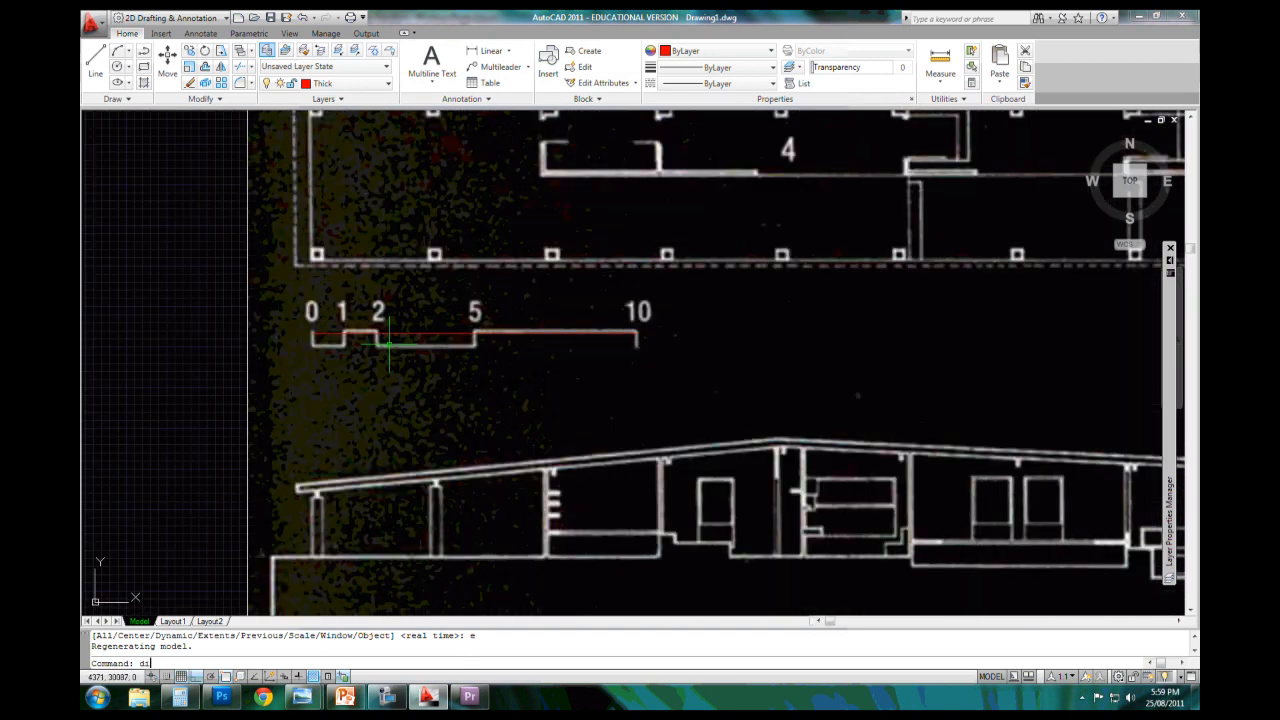
key(Return)
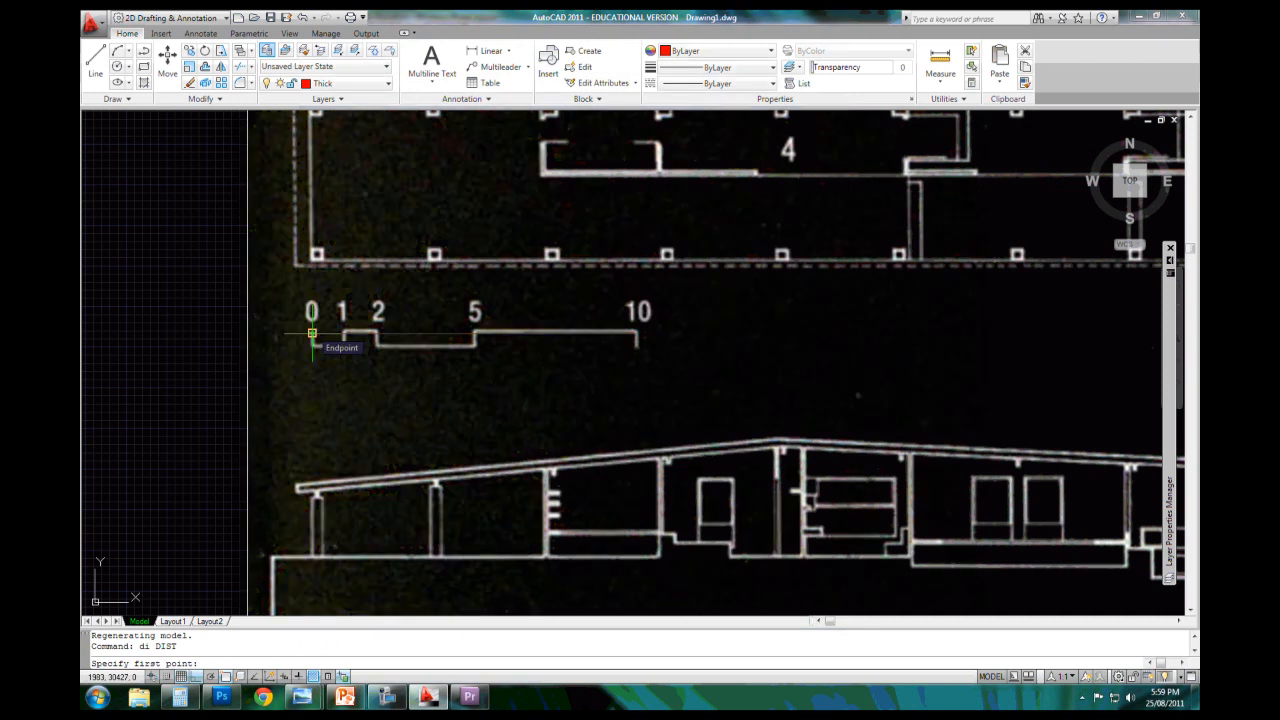
click(312, 334)
click(630, 330)
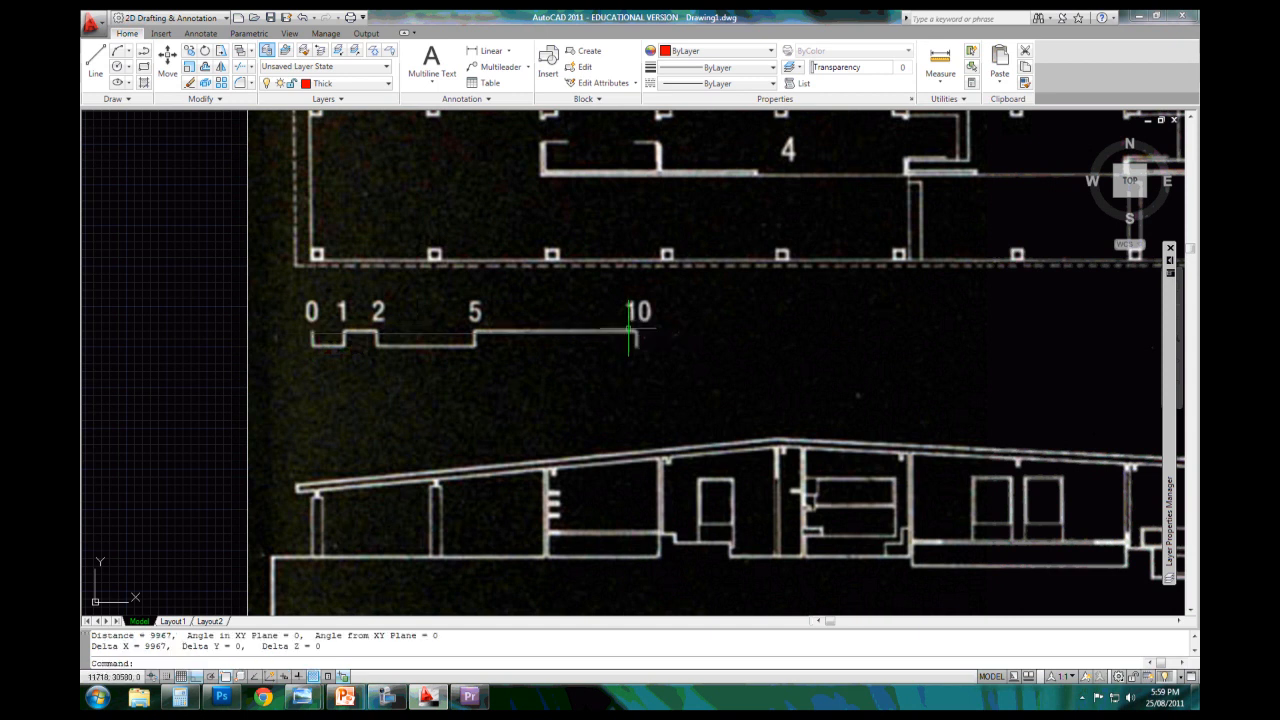
Draw a horizontal 10000 mm polyline along the scale bar's lower edge, starting from its zero mark
scroll(630, 330, up, 2)
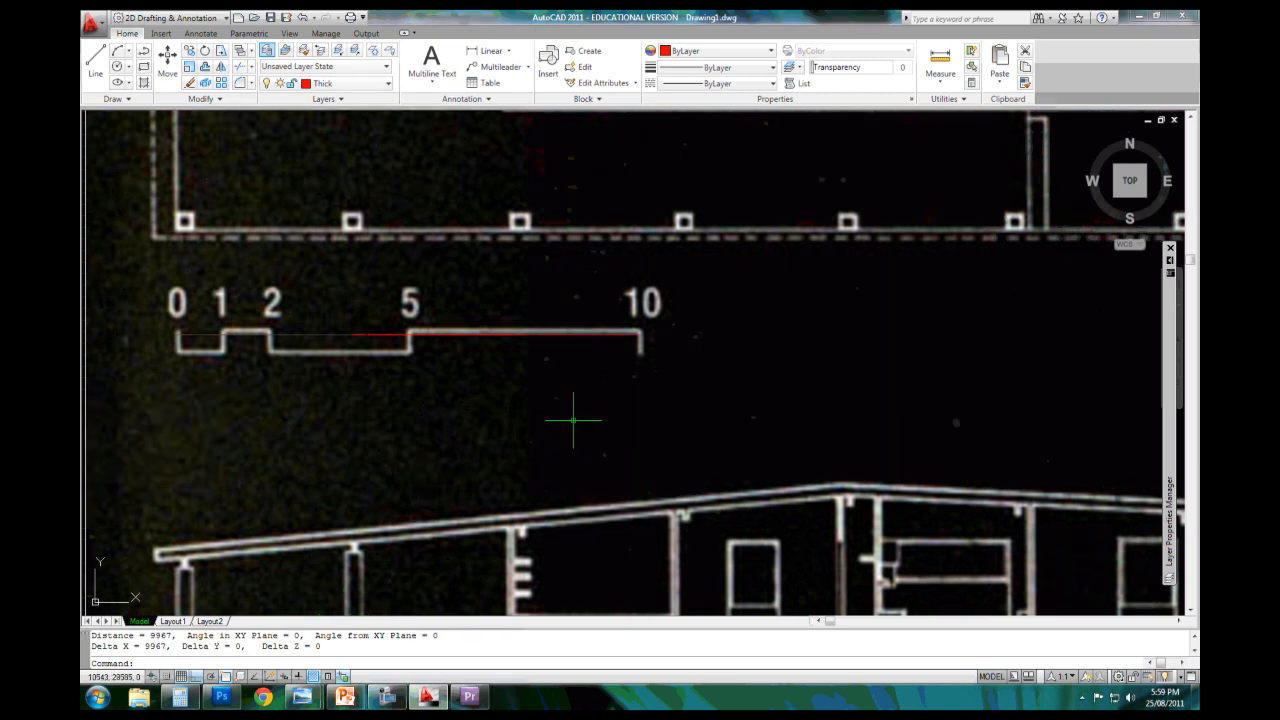
middle_drag(618, 394, 503, 297)
scroll(632, 339, down, 2)
scroll(537, 297, up, 2)
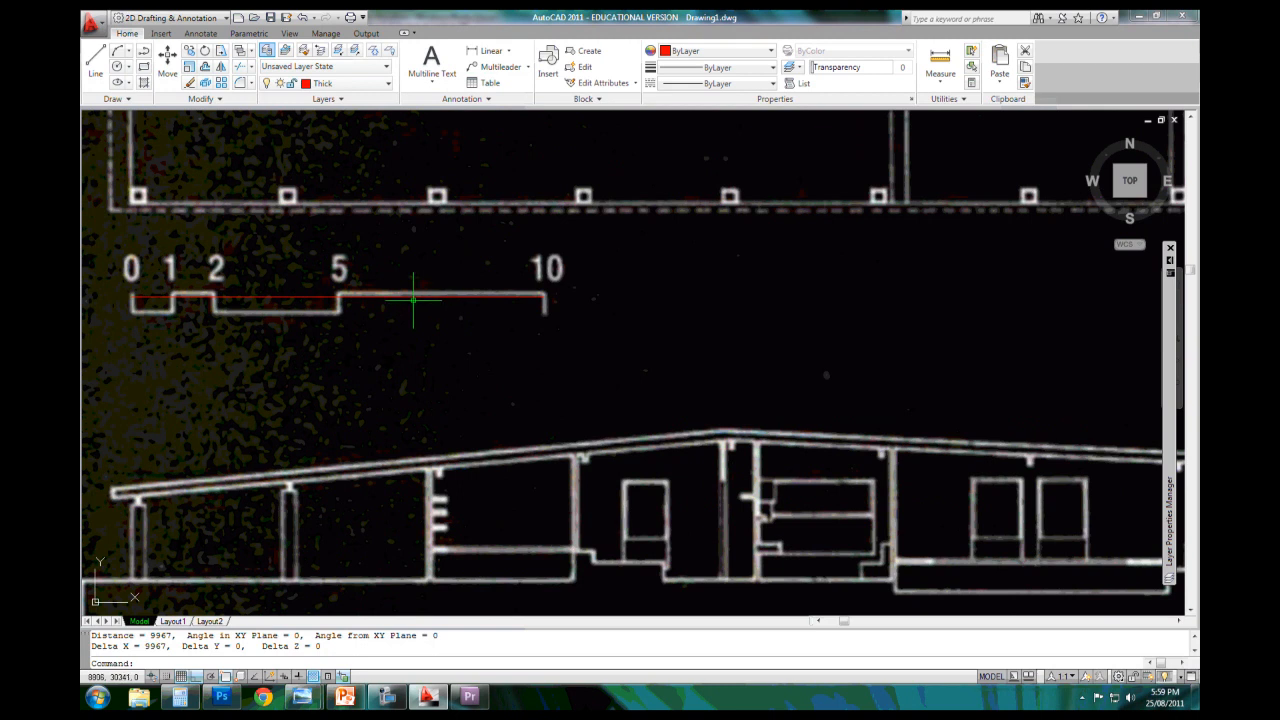
text(pl)
key(Return)
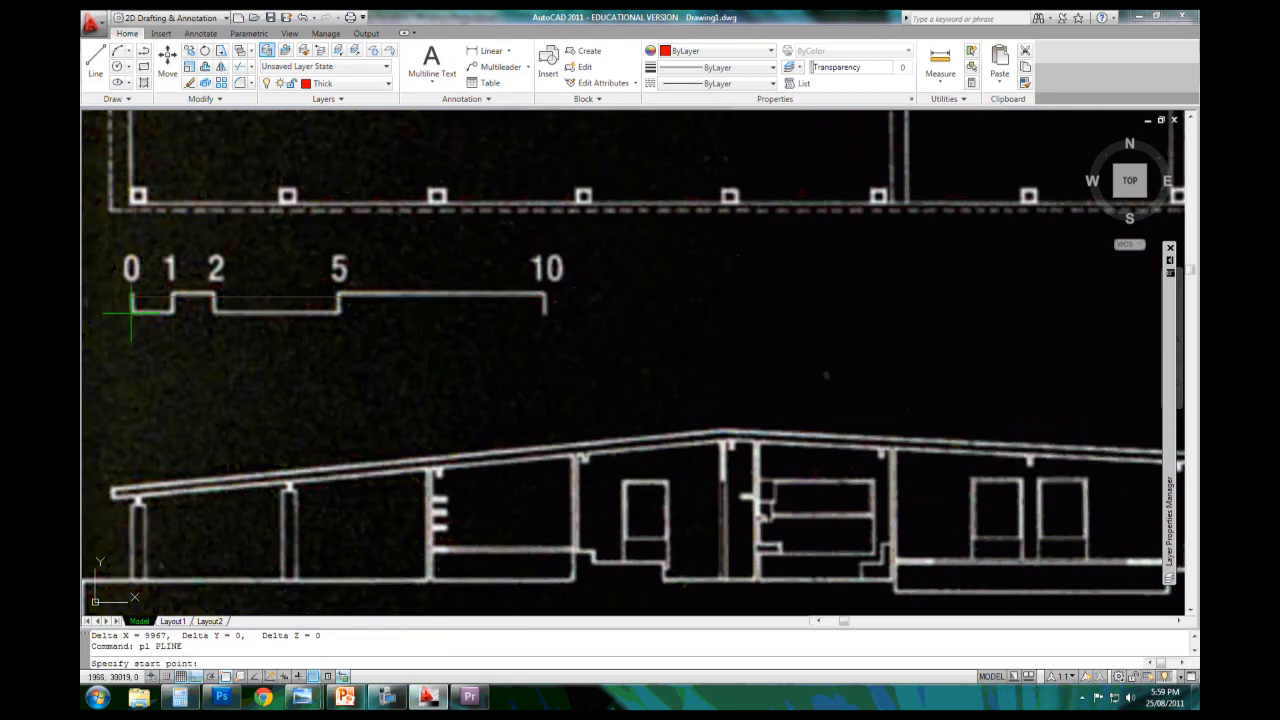
click(132, 310)
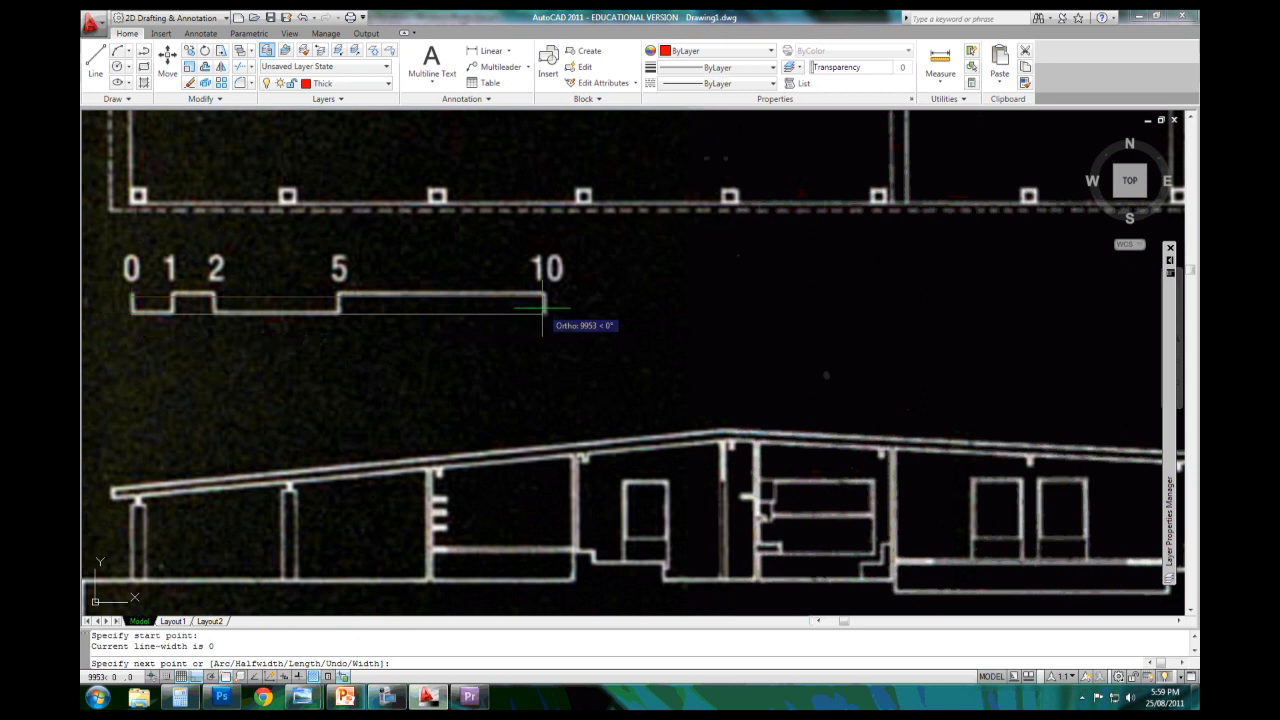
text(10000)
key(Return)
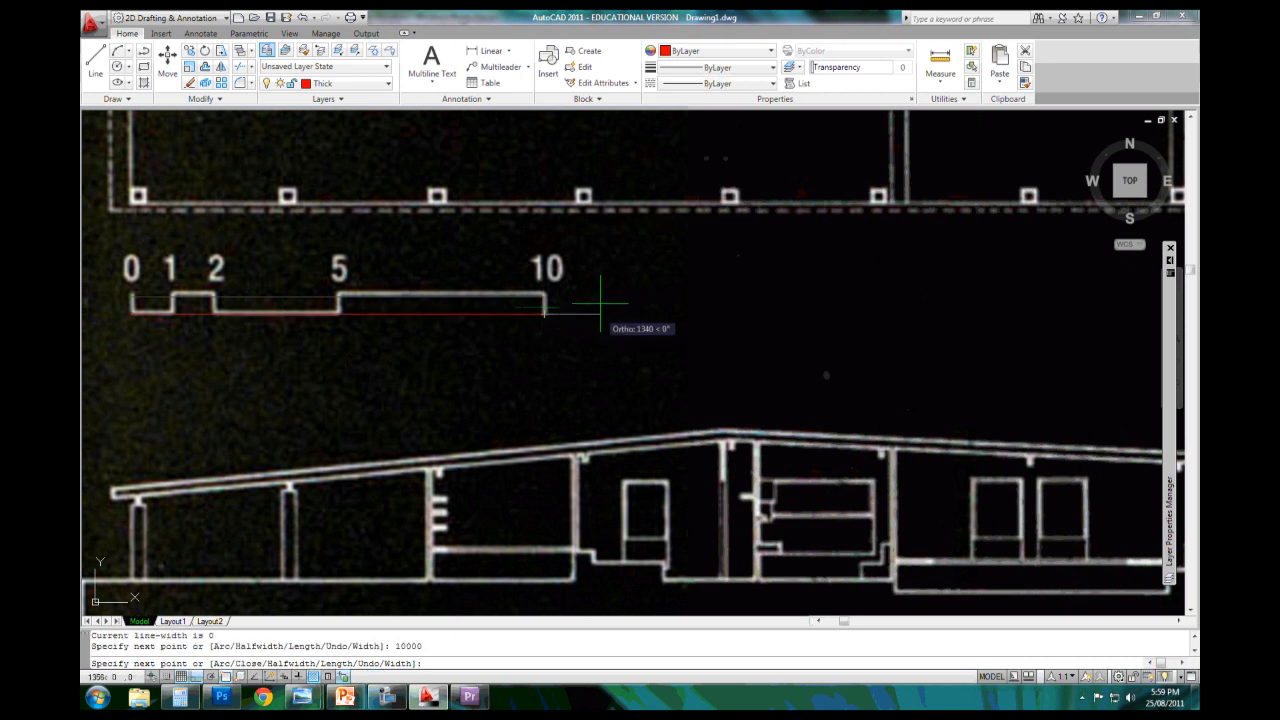
key(Escape)
Erase the old scaled polyline running along the upper part of the scale bar, keeping the new 10000 mm one
scroll(530, 300, up, 1)
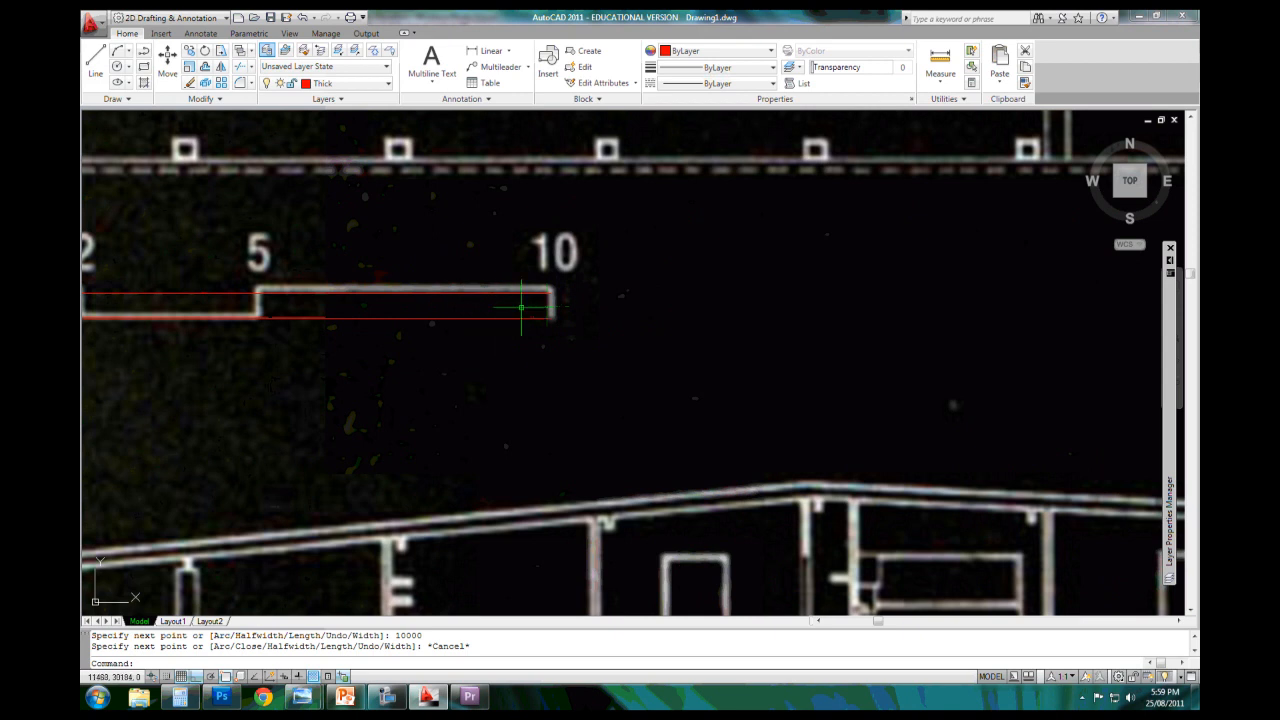
middle_drag(523, 306, 716, 318)
scroll(640, 362, down, 2)
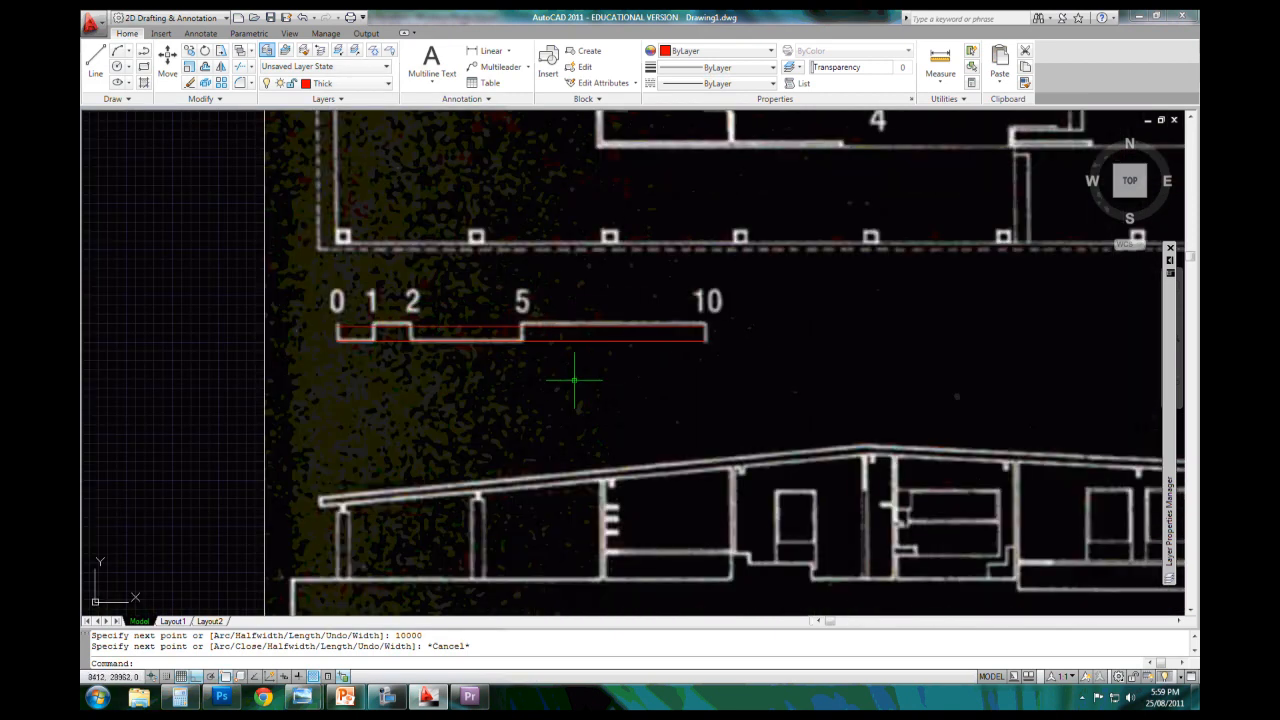
scroll(564, 346, up, 1)
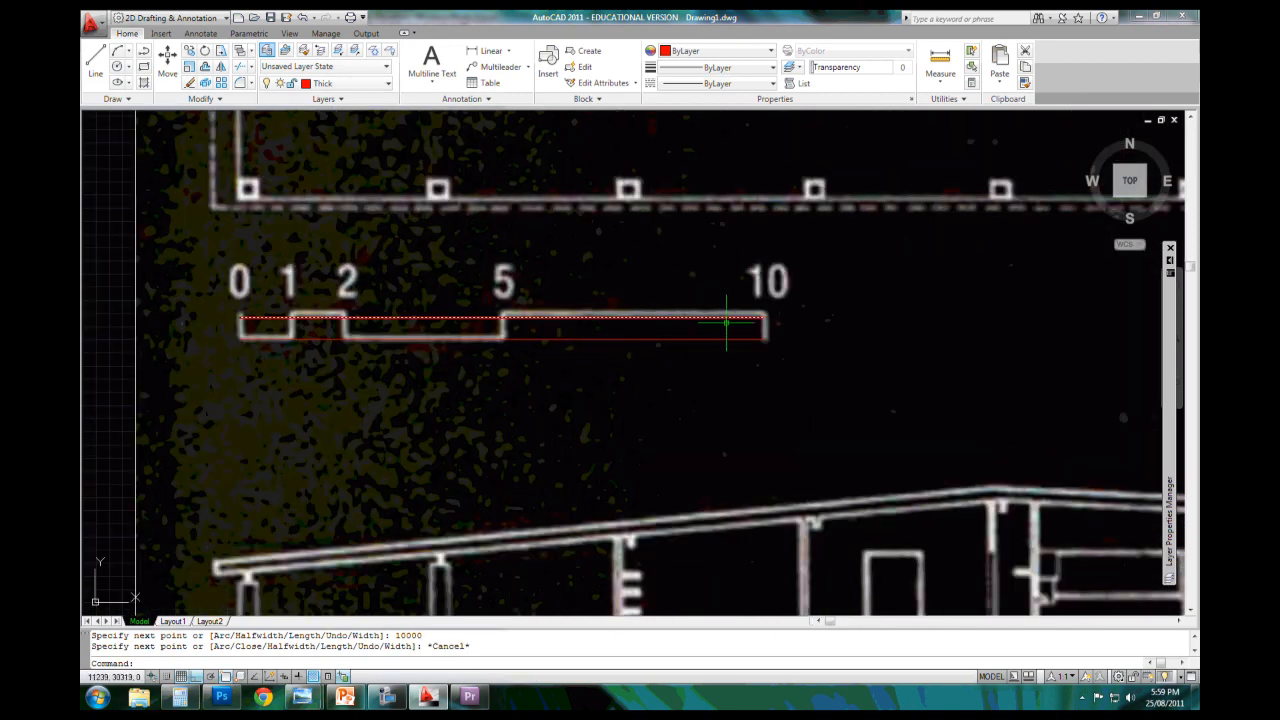
click(757, 316)
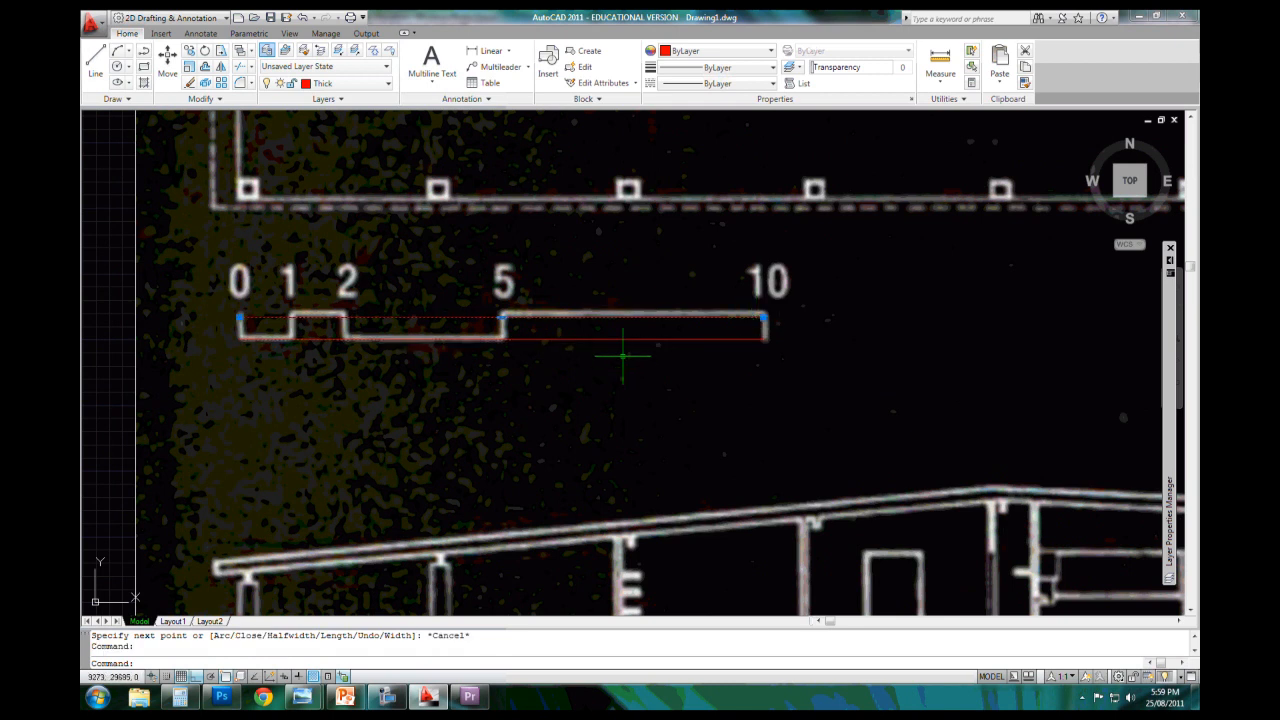
middle_drag(590, 371, 490, 386)
scroll(490, 386, down, 2)
text(e)
key(Return)
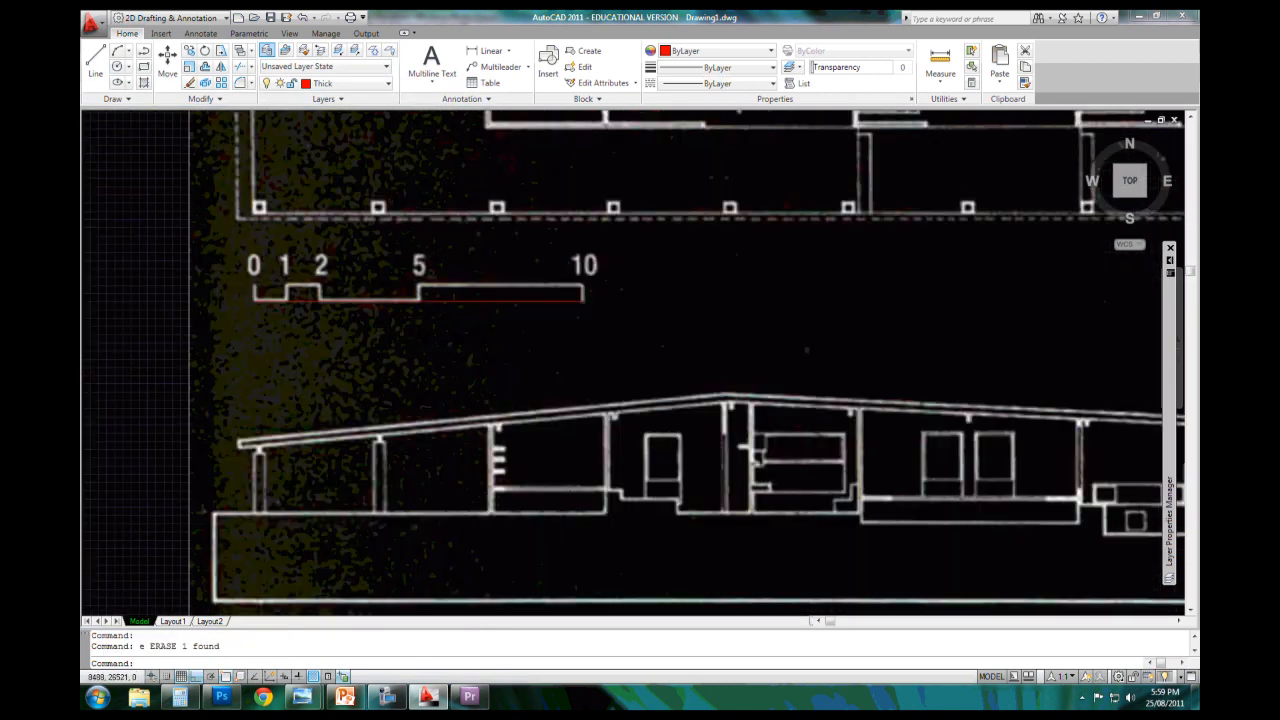
Trace a trial polyline over the section's ground line, from its left end to the first floor step
scroll(700, 400, down, 6)
middle_drag(788, 376, 723, 314)
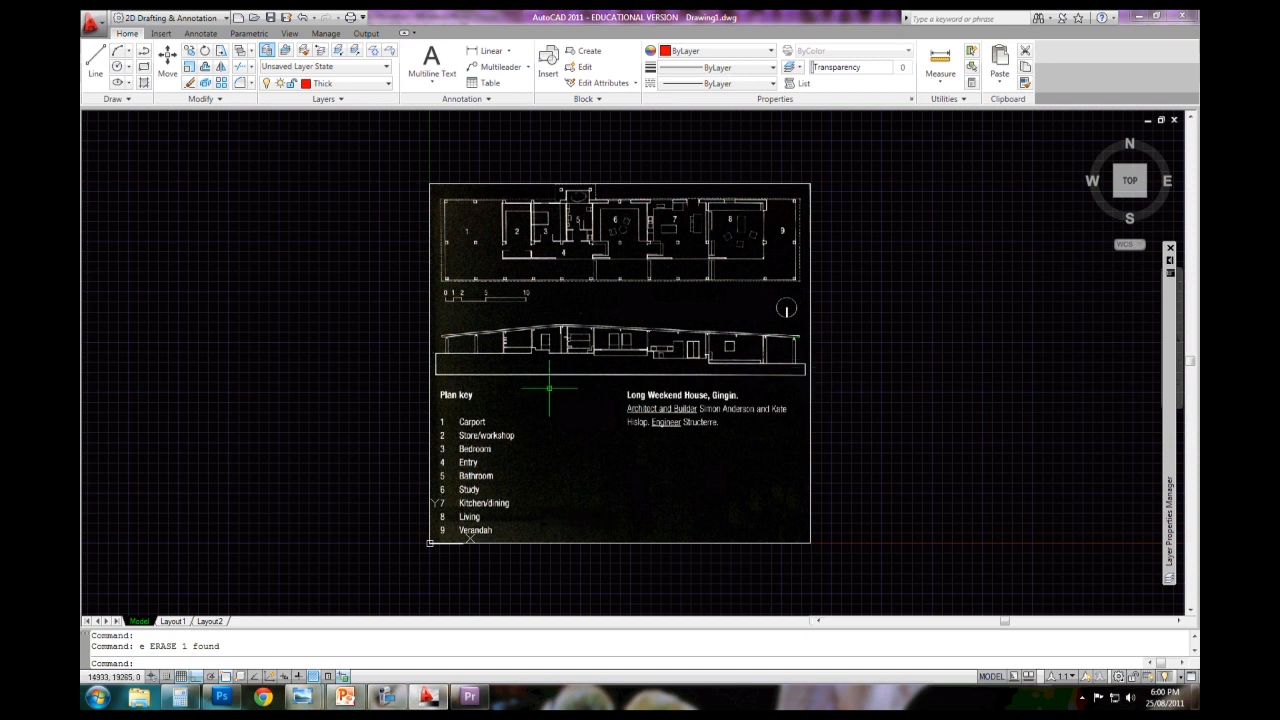
scroll(495, 350, up, 2)
text(pl)
key(space)
scroll(415, 362, up, 3)
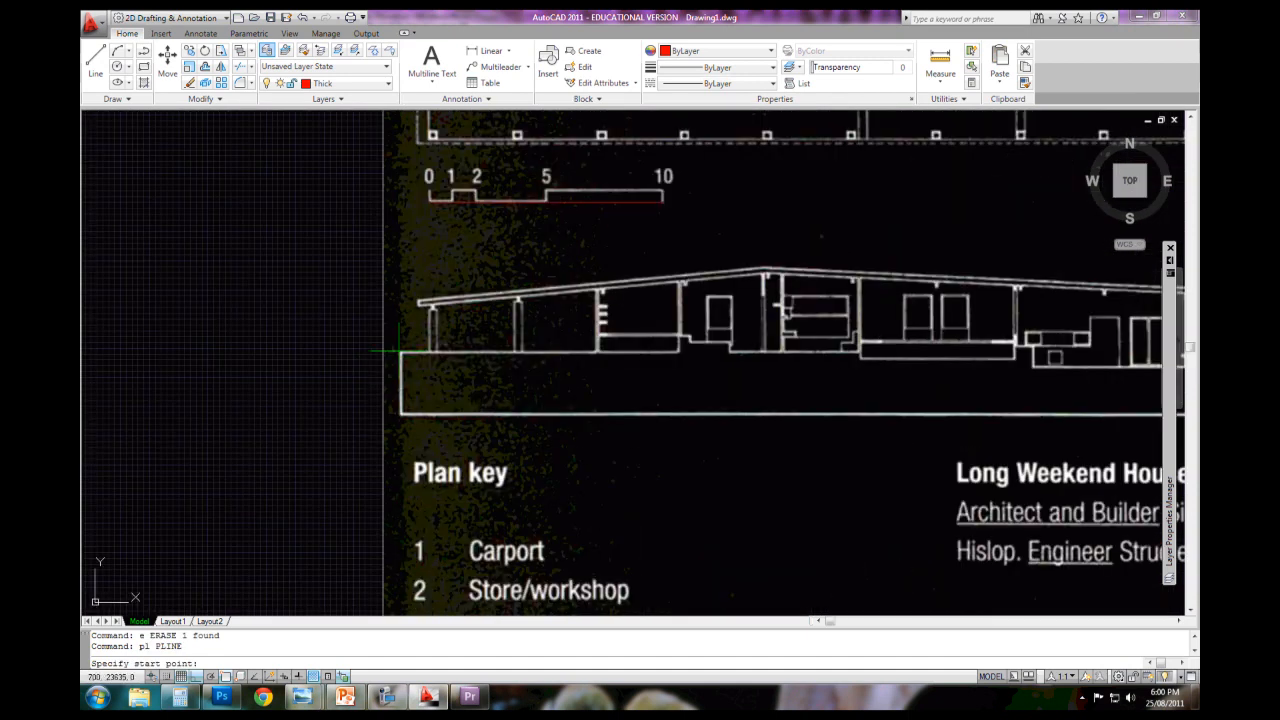
key(F3)
click(400, 352)
click(672, 350)
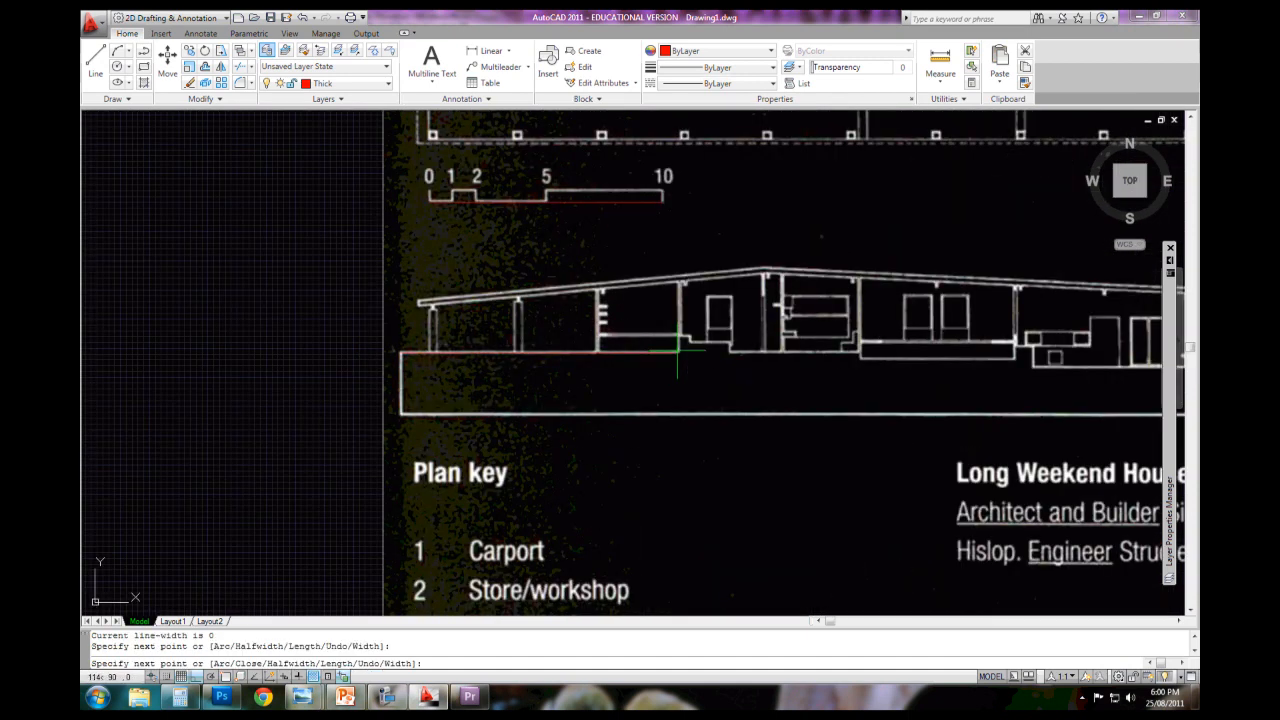
click(684, 345)
key(Escape)
Erase the trial polyline traced over the section's ground line
click(700, 372)
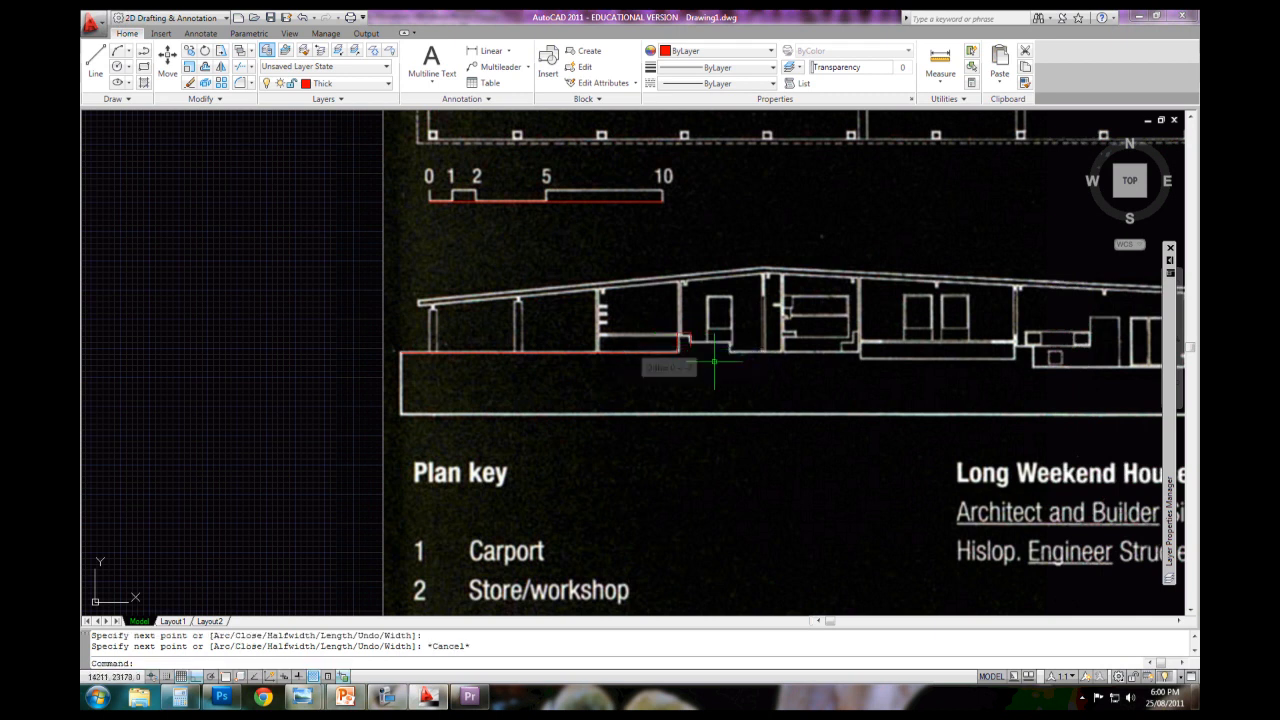
click(650, 345)
mouse_move(725, 405)
middle_down()
mouse_move(677, 391)
mouse_move(571, 400)
middle_up()
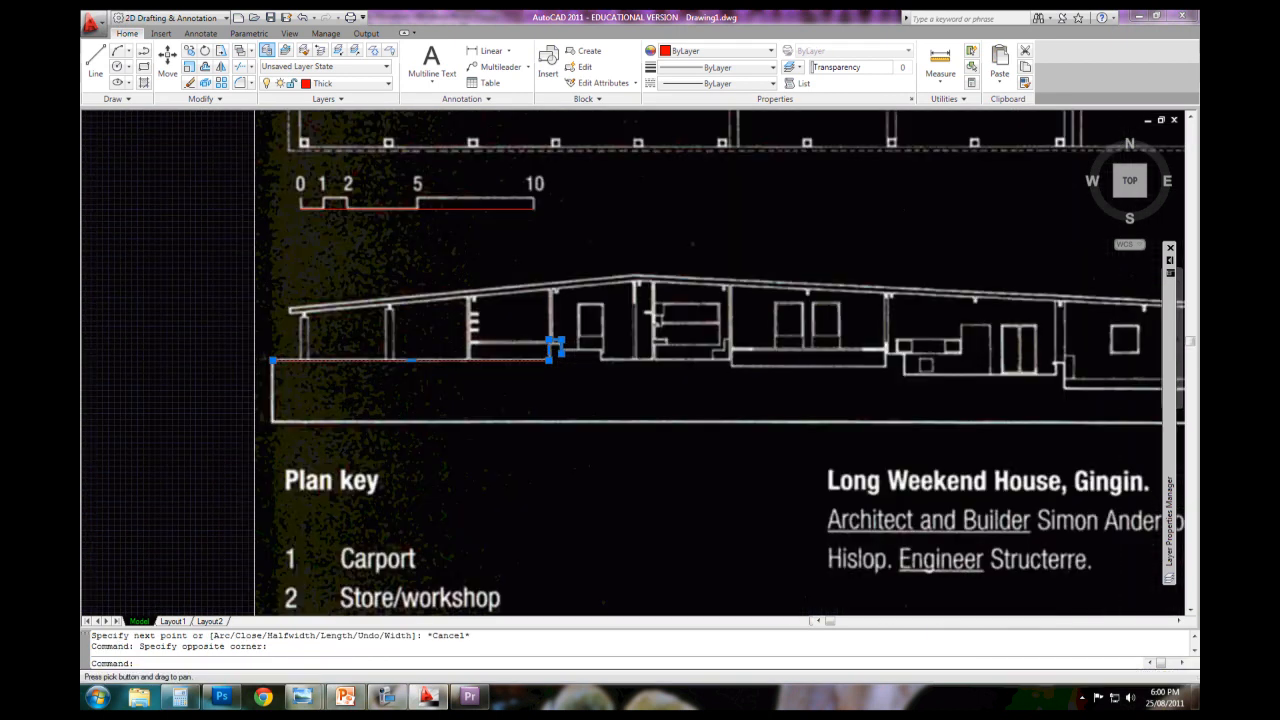
text(e)
key(space)
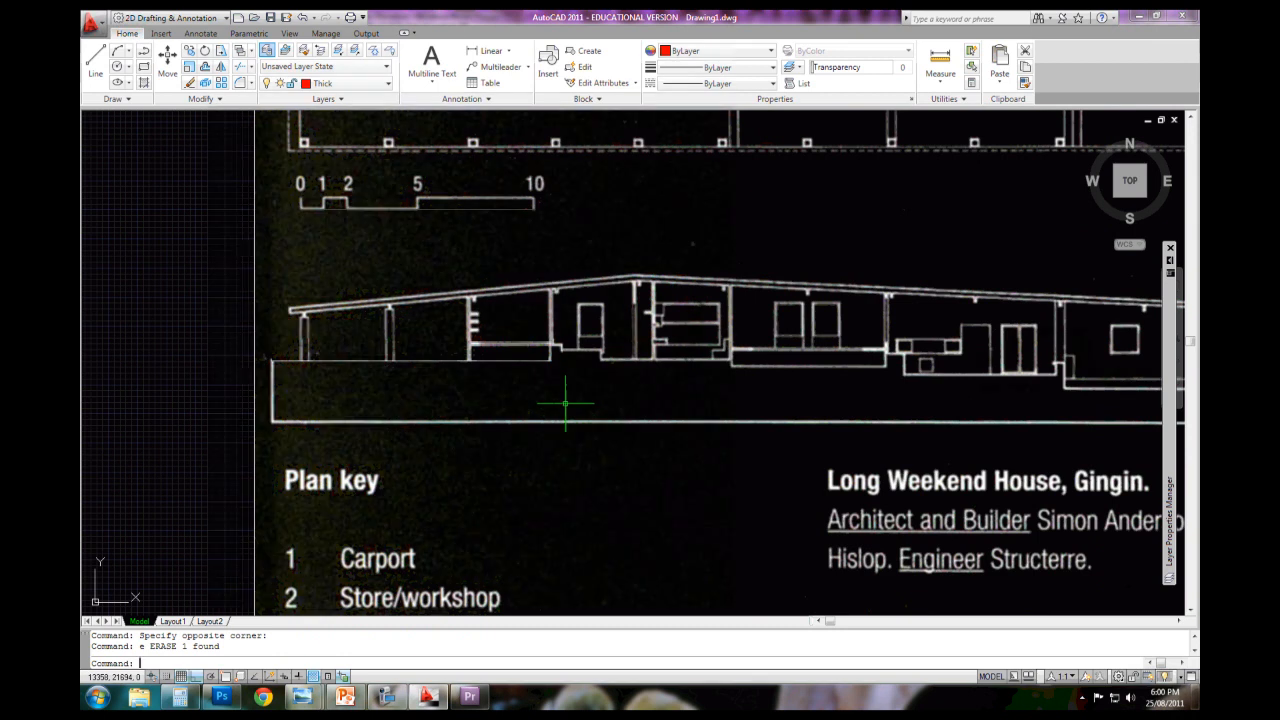
scroll(565, 404, down, 2)
middle_drag(818, 327, 606, 381)
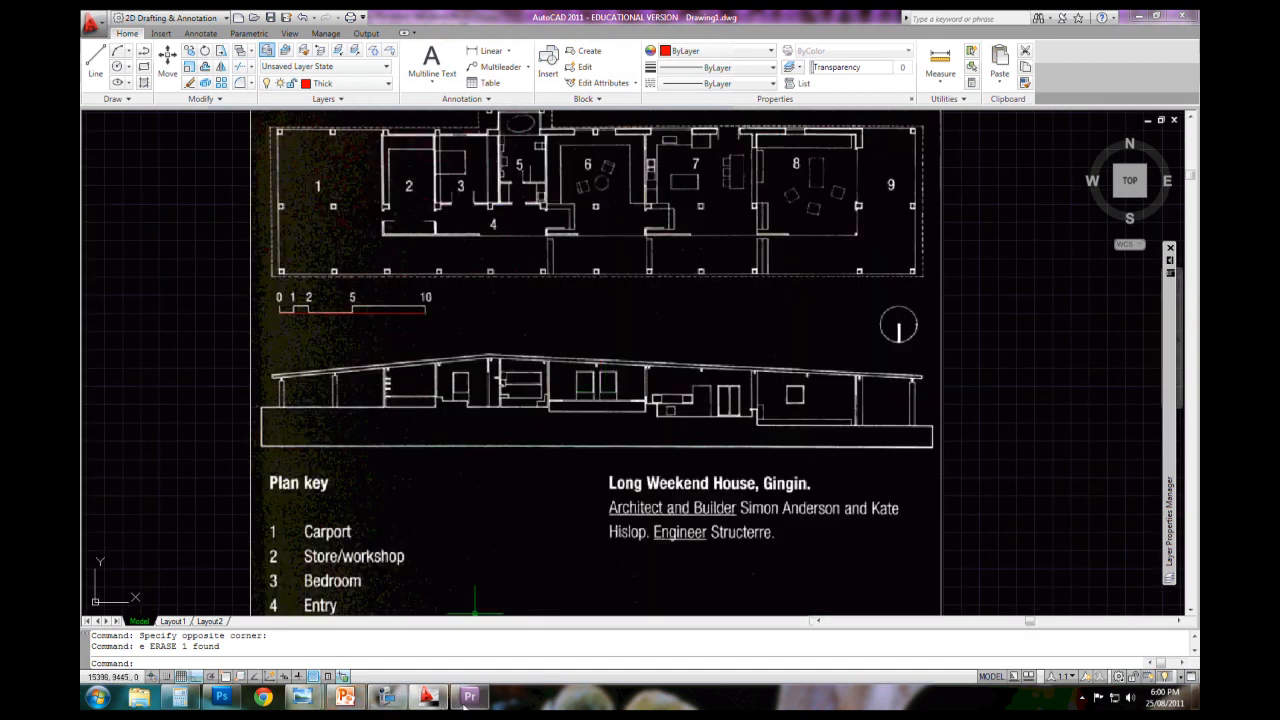
click(389, 697)
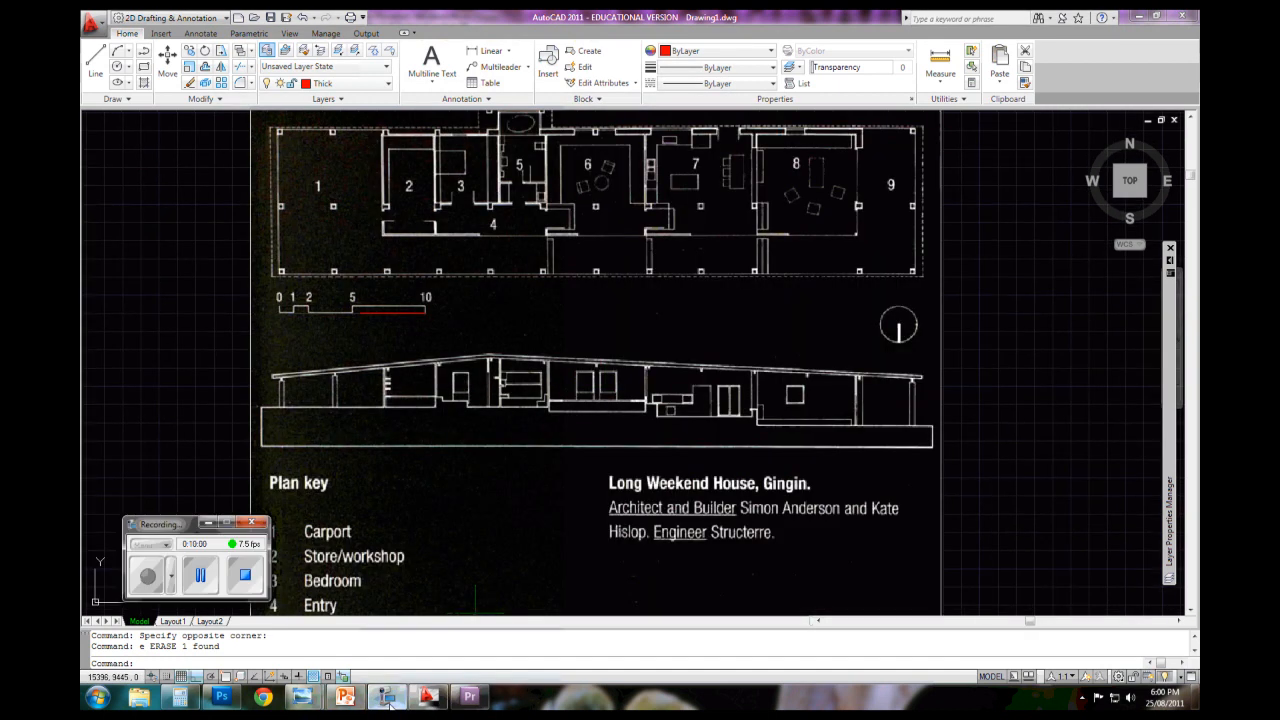
click(389, 704)
Move the scanned plan together with its 10000 mm scale-bar polyline horizontally in the negative X direction, clear of the origin
scroll(508, 404, down, 4)
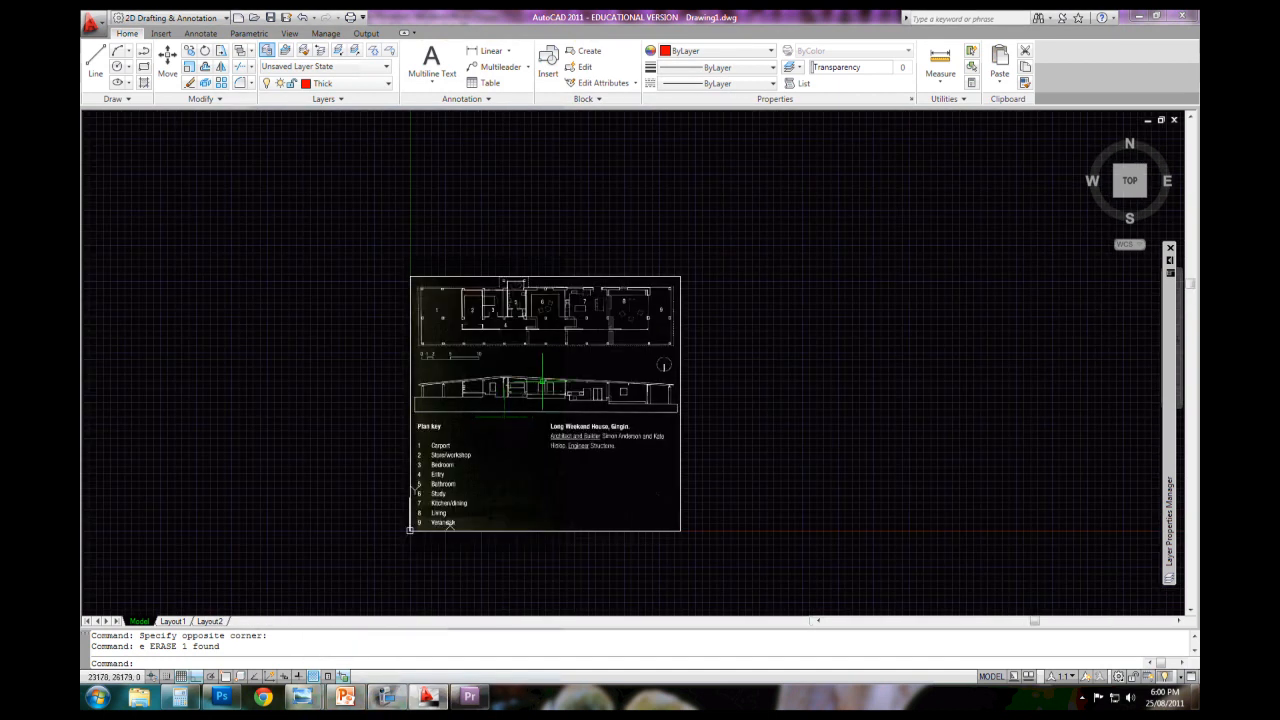
click(746, 399)
click(480, 345)
text(m)
key(Return)
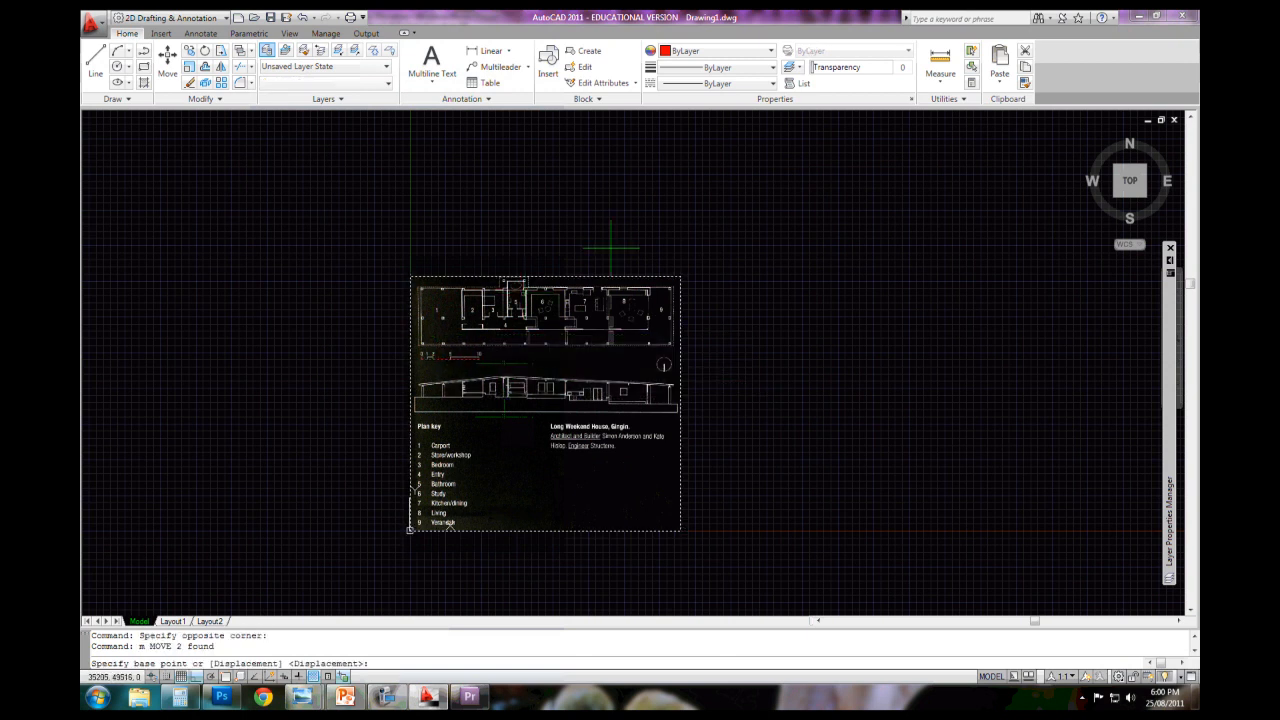
click(686, 220)
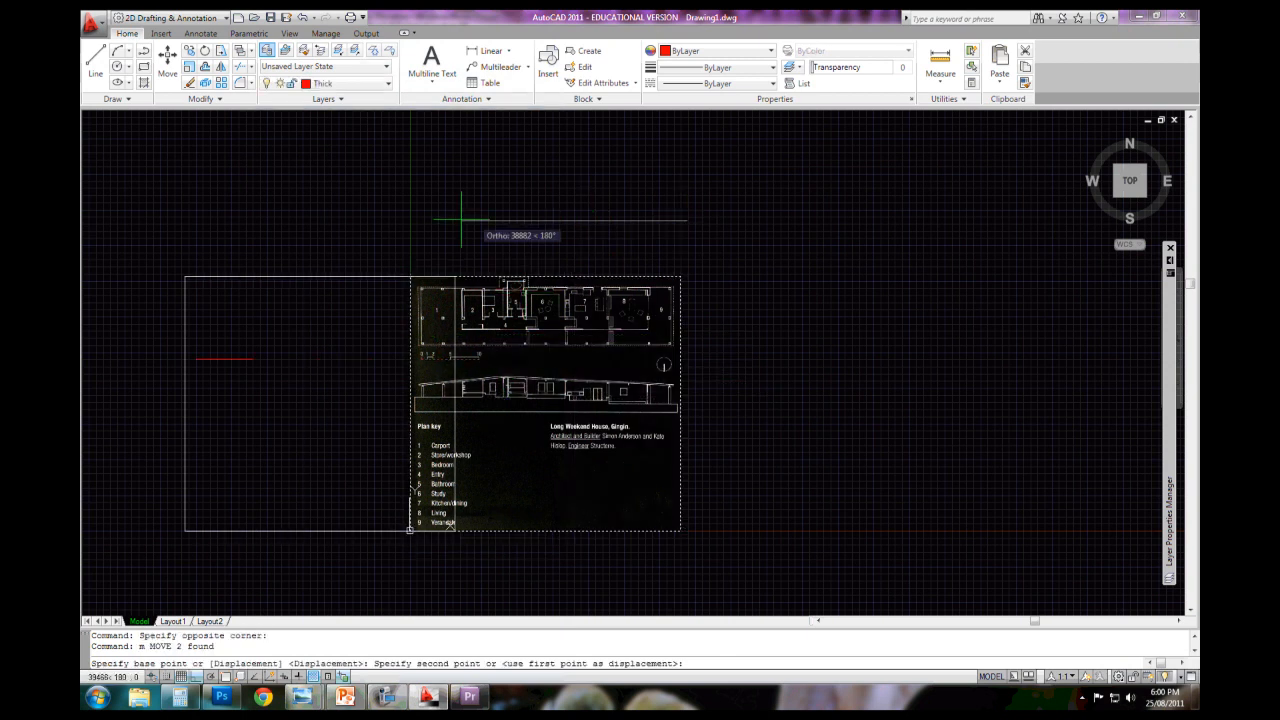
click(367, 222)
middle_drag(342, 275, 480, 300)
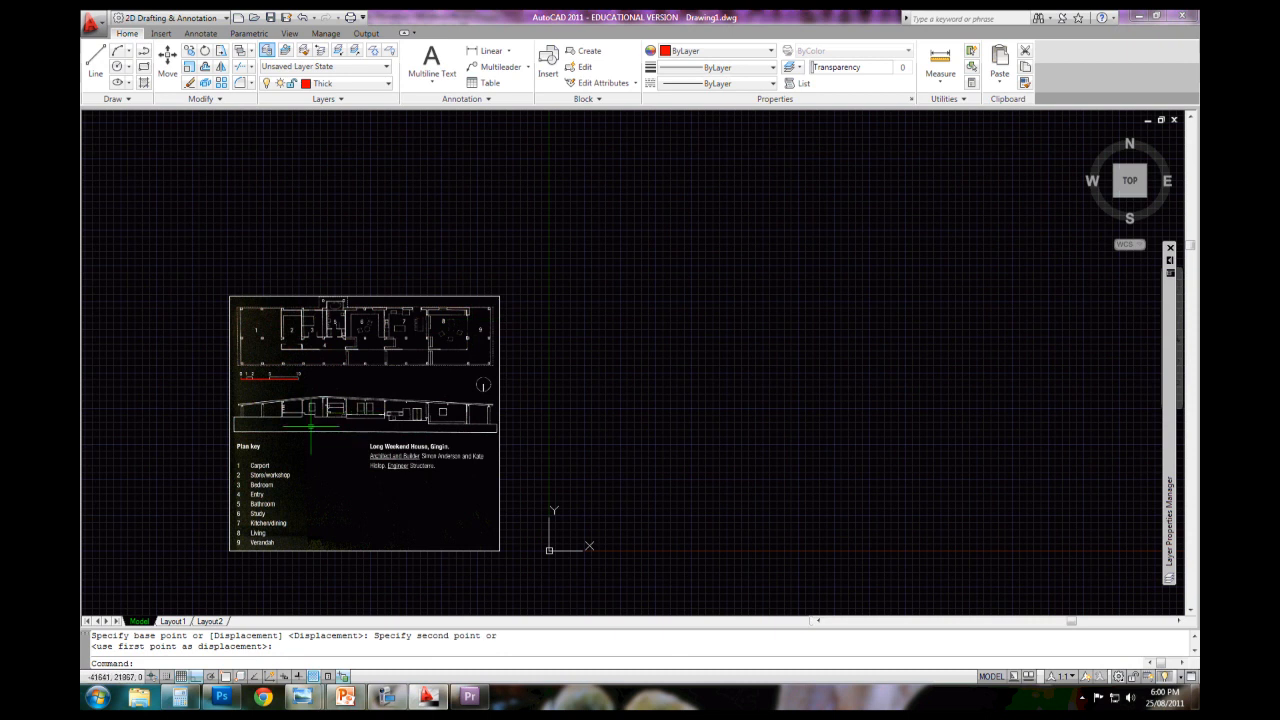
scroll(254, 427, up, 2)
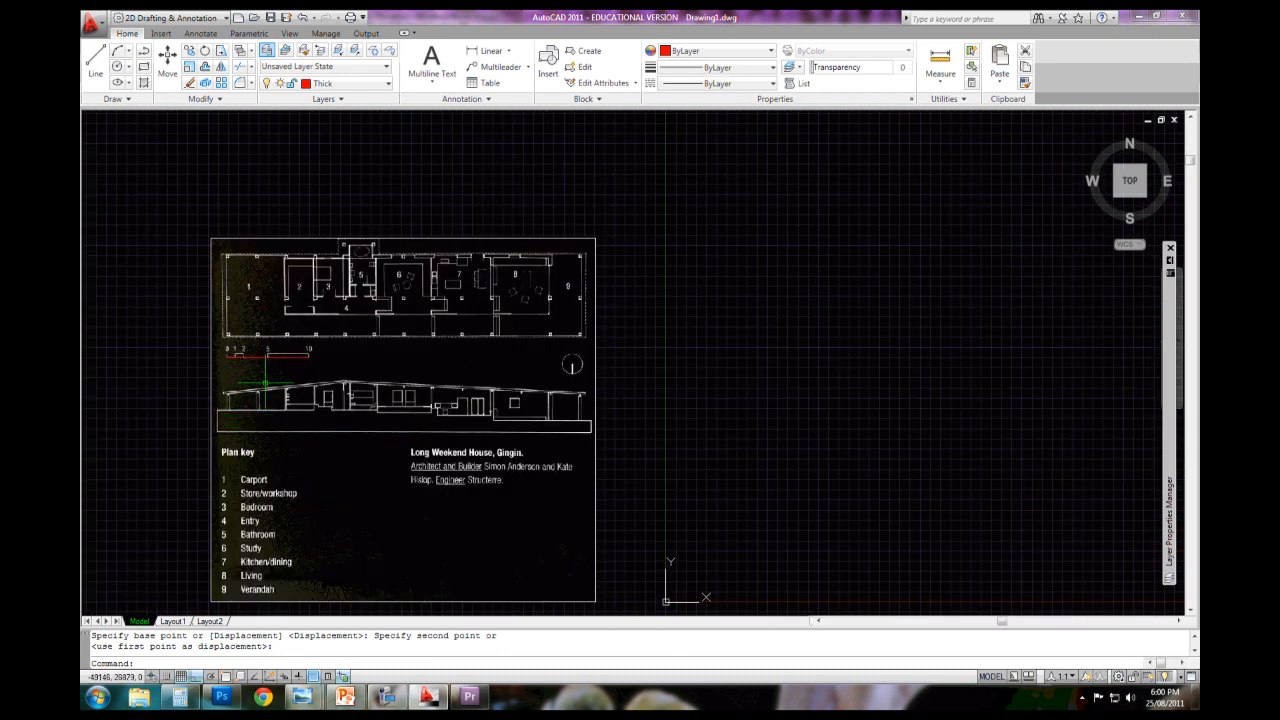
mouse_move(545, 415)
middle_down()
mouse_move(297, 363)
mouse_move(297, 378)
middle_up()
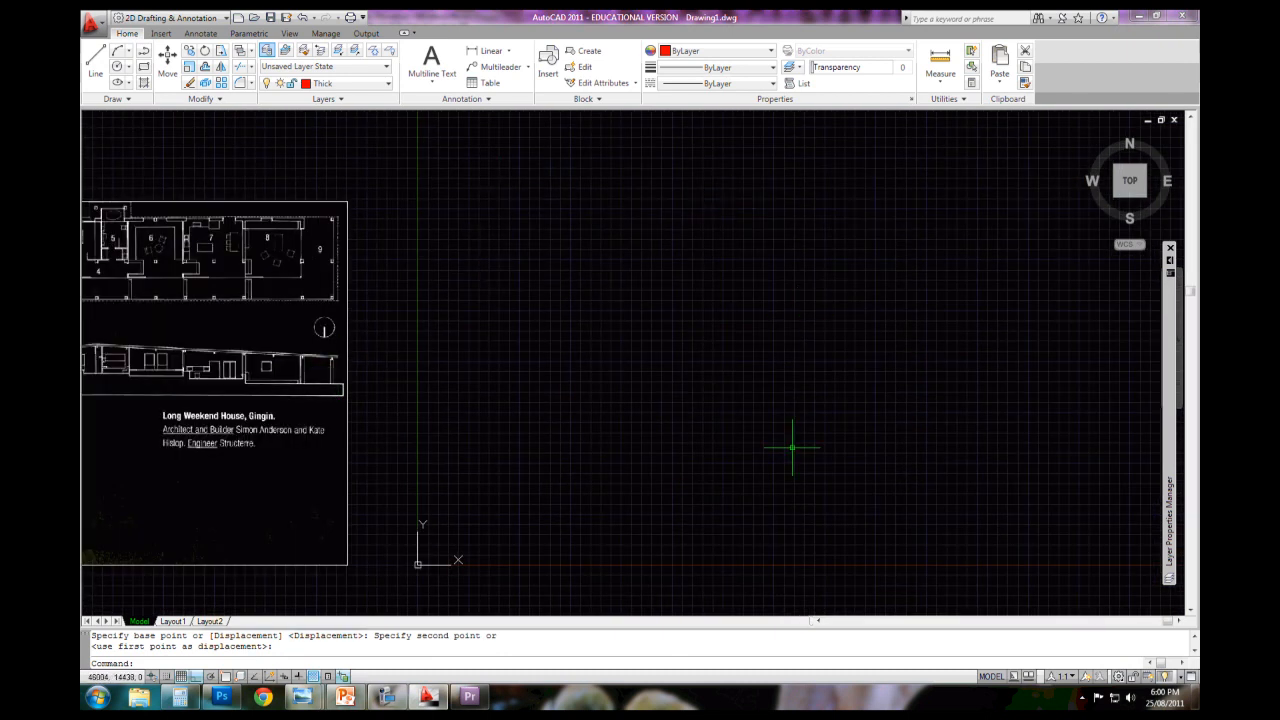
middle_drag(491, 494, 686, 500)
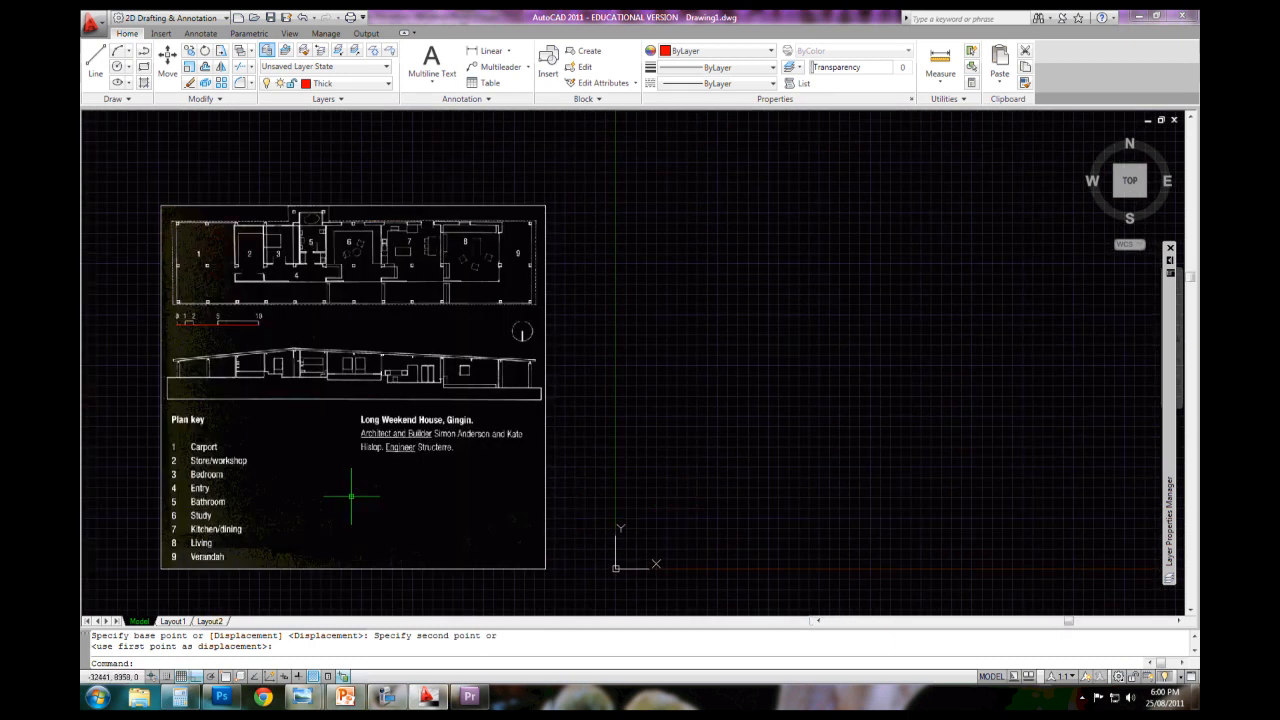
middle_drag(387, 529, 382, 532)
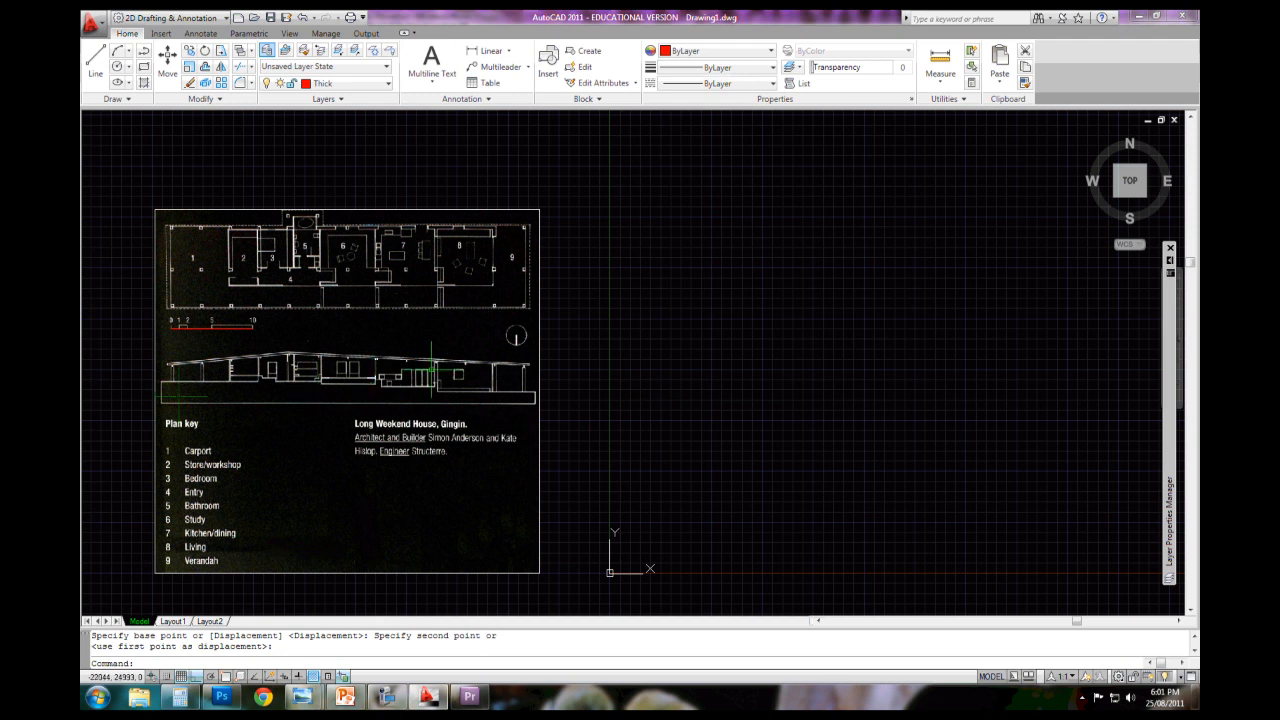
middle_drag(309, 373, 332, 363)
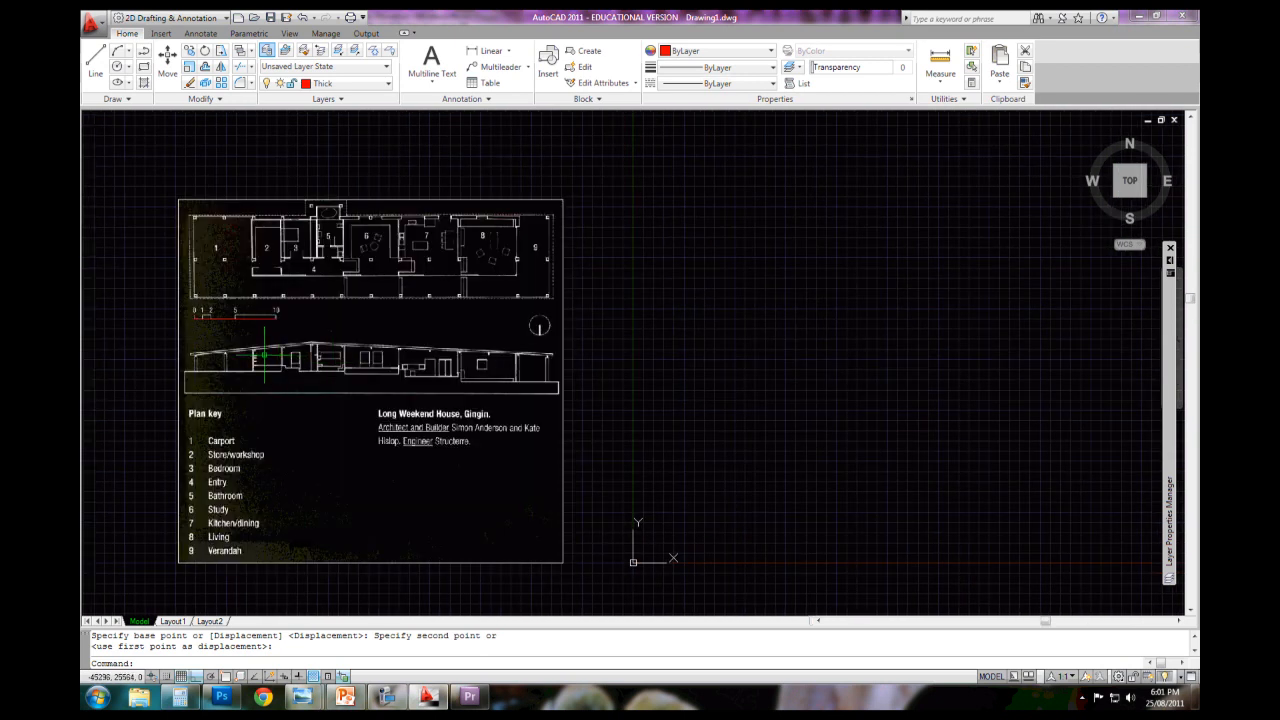
middle_drag(428, 366, 426, 366)
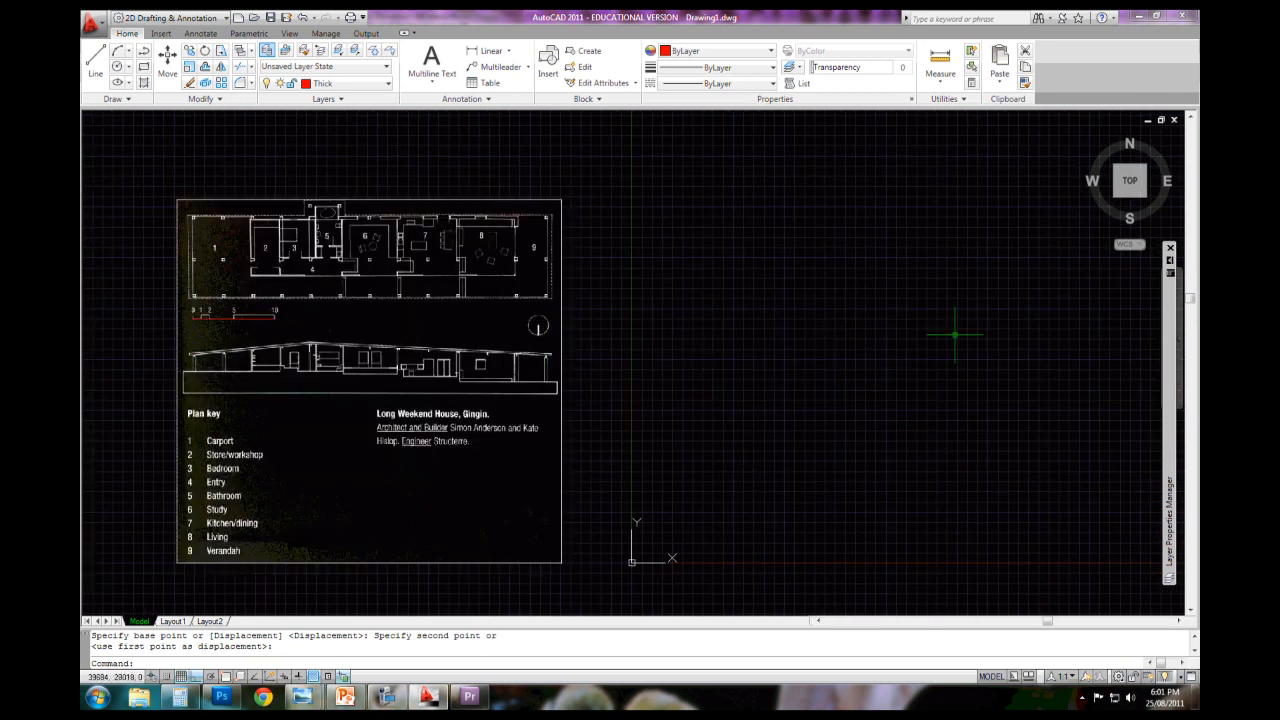
scroll(930, 390, down, 3)
scroll(897, 385, up, 5)
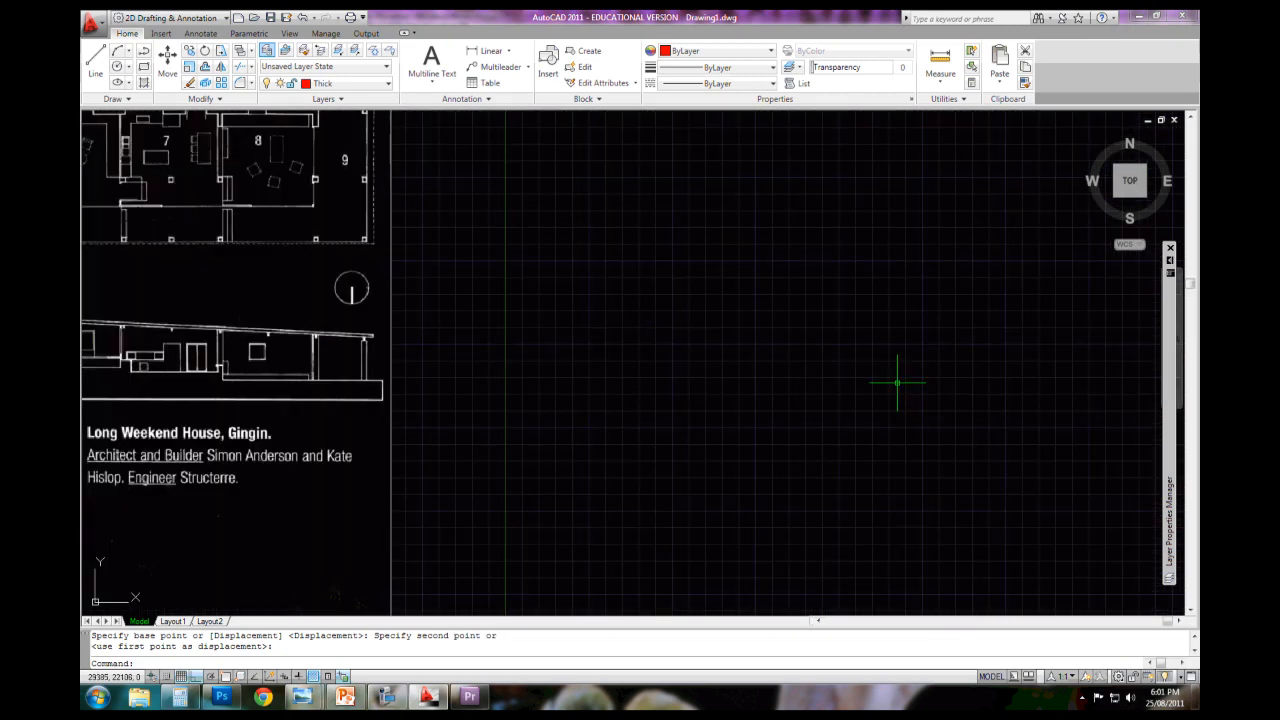
mouse_move(207, 312)
middle_down()
mouse_move(294, 306)
mouse_move(680, 338)
middle_up()
scroll(605, 370, down, 3)
mouse_move(537, 360)
middle_down()
mouse_move(417, 357)
mouse_move(334, 401)
mouse_move(338, 358)
middle_up()
scroll(338, 358, down, 4)
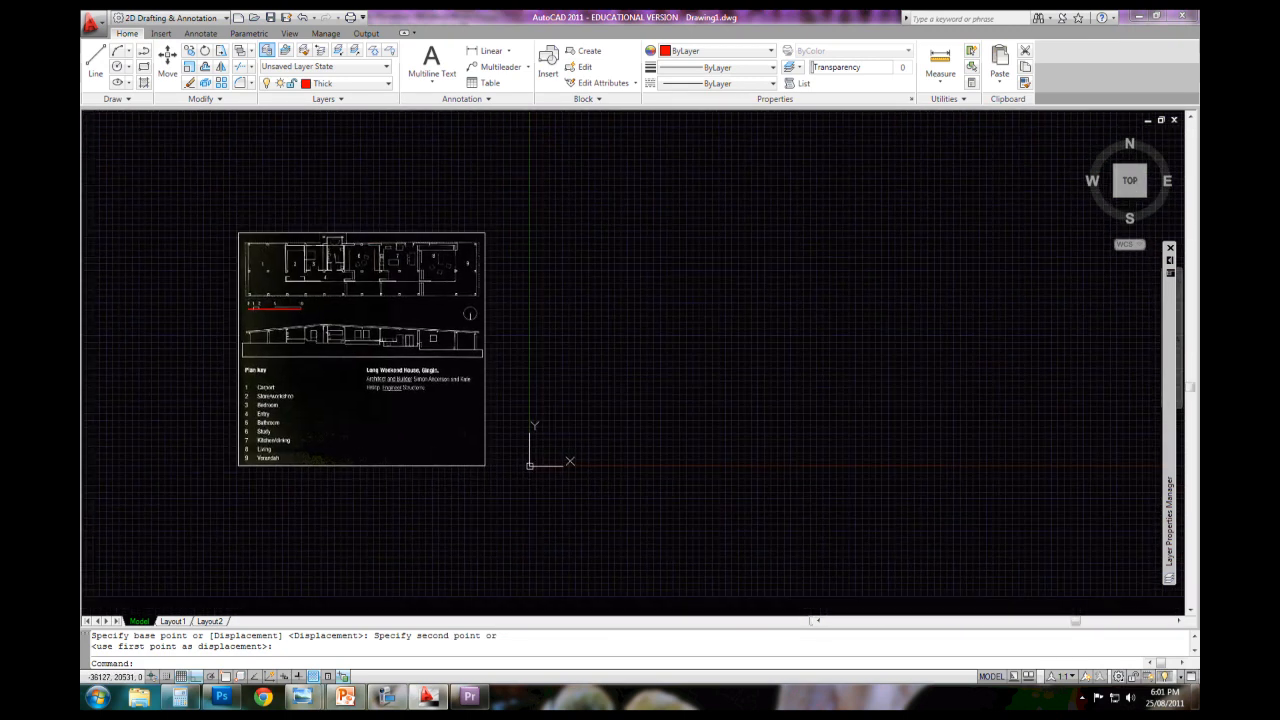
scroll(352, 372, up, 3)
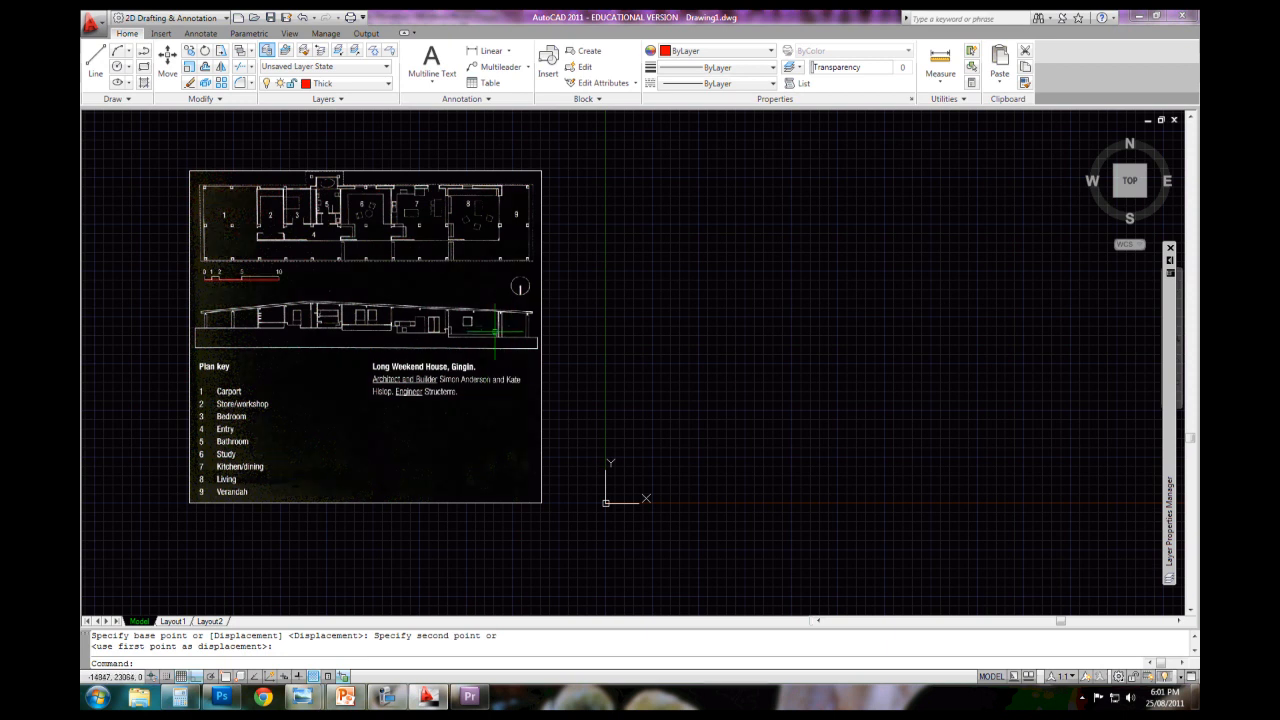
Split the model space into two vertical viewports
click(289, 35)
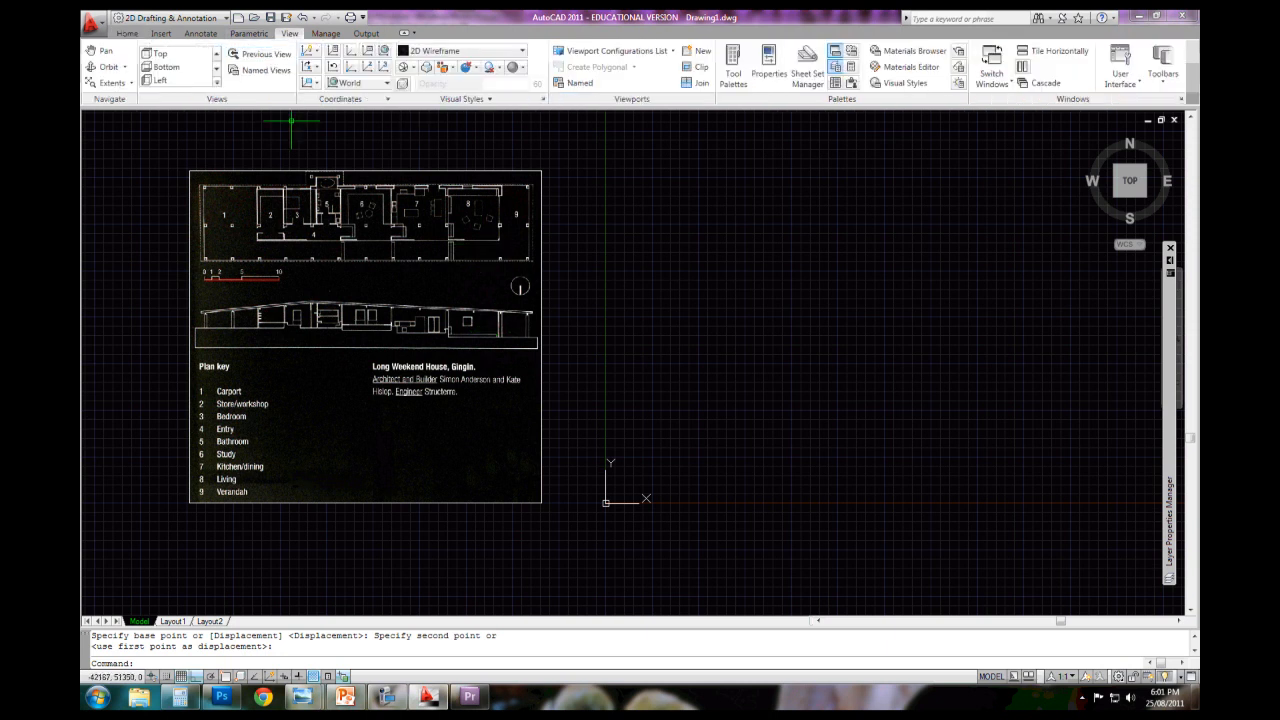
click(390, 697)
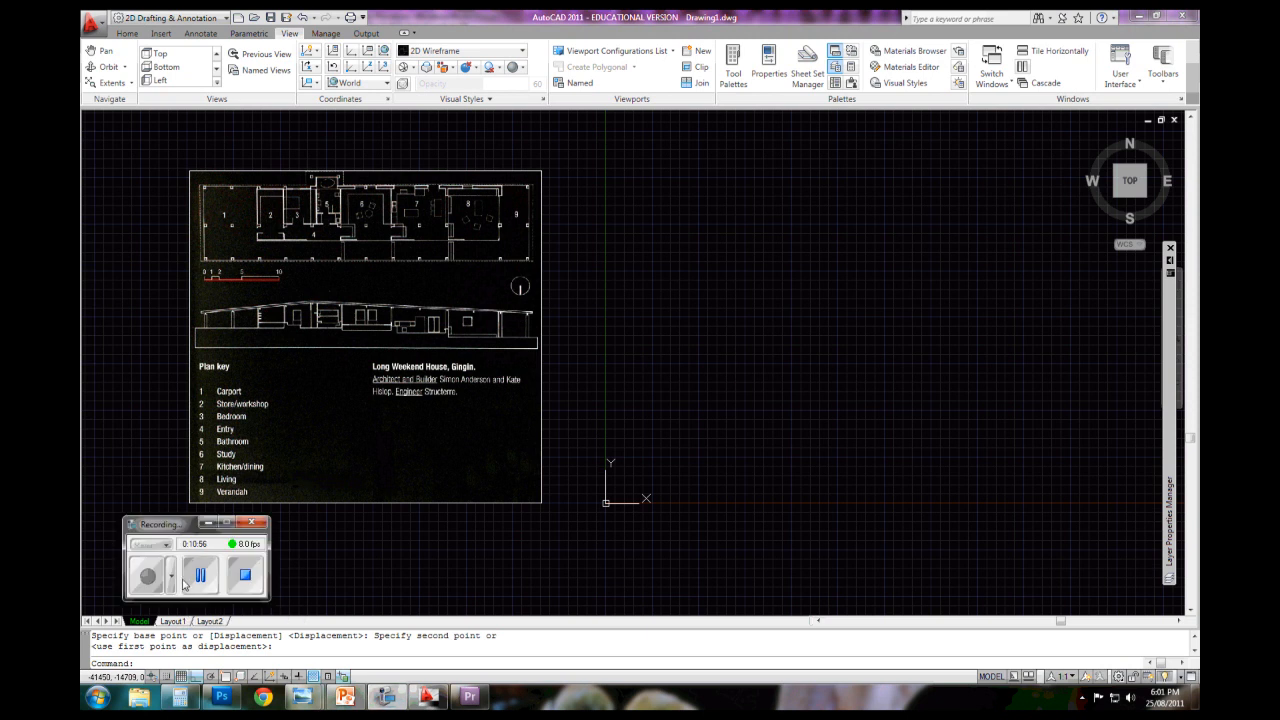
click(206, 524)
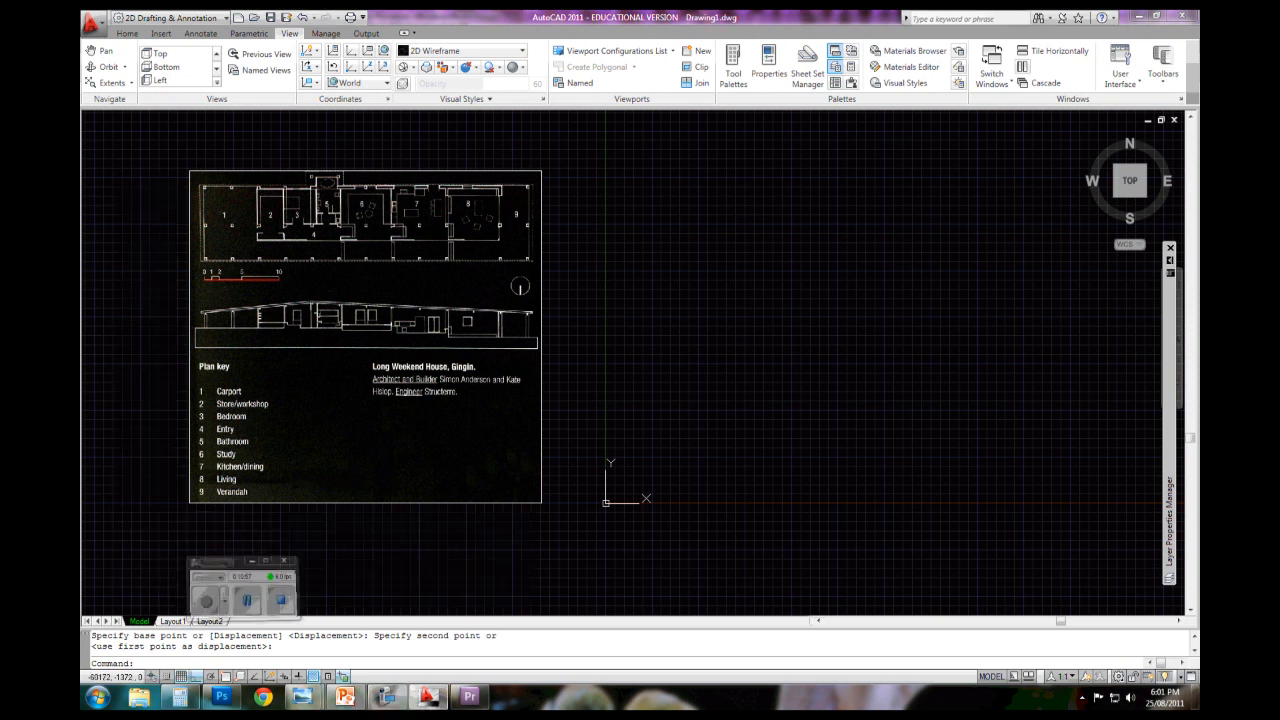
click(624, 52)
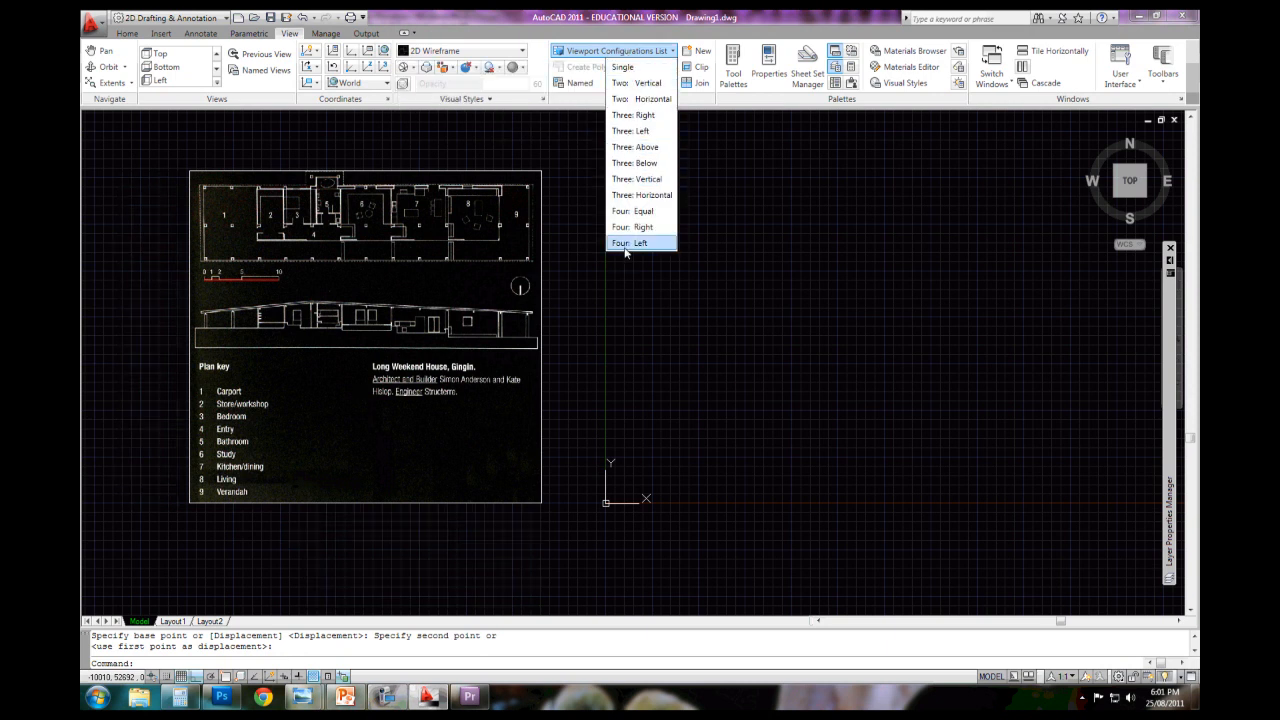
click(640, 83)
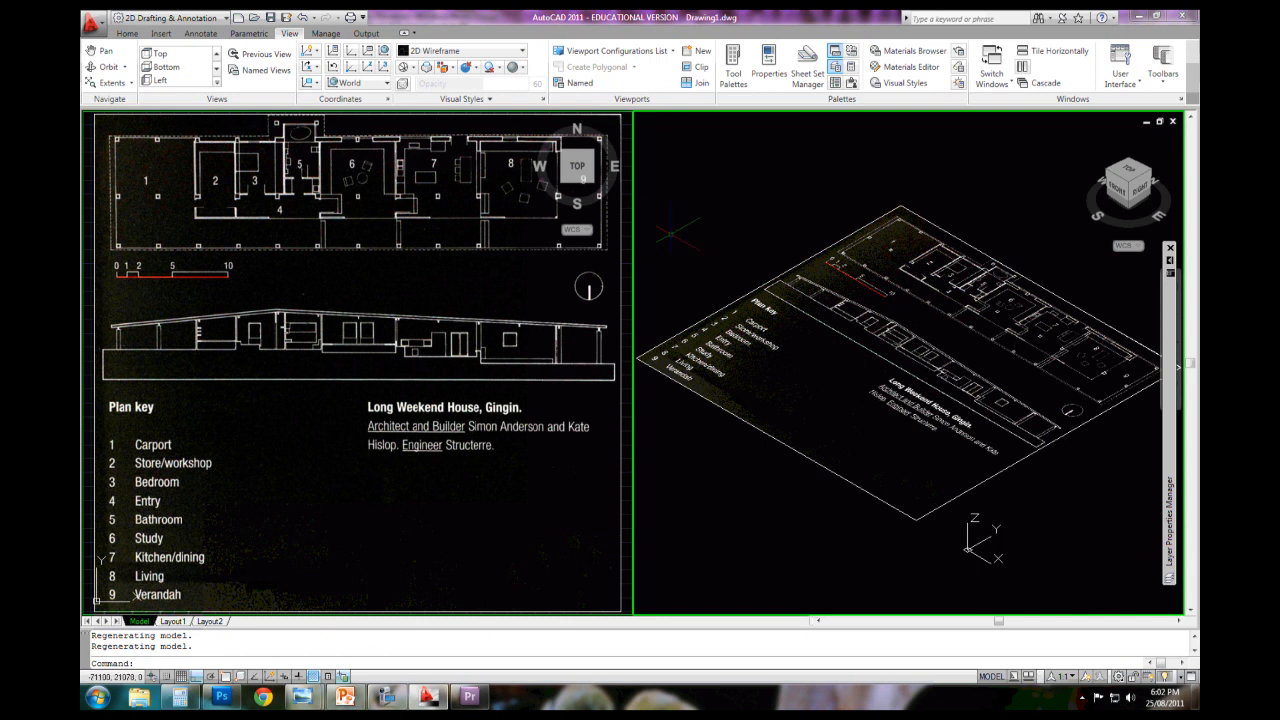
Activate the viewport showing the scan from above and frame the whole scanned plan inside it
click(509, 265)
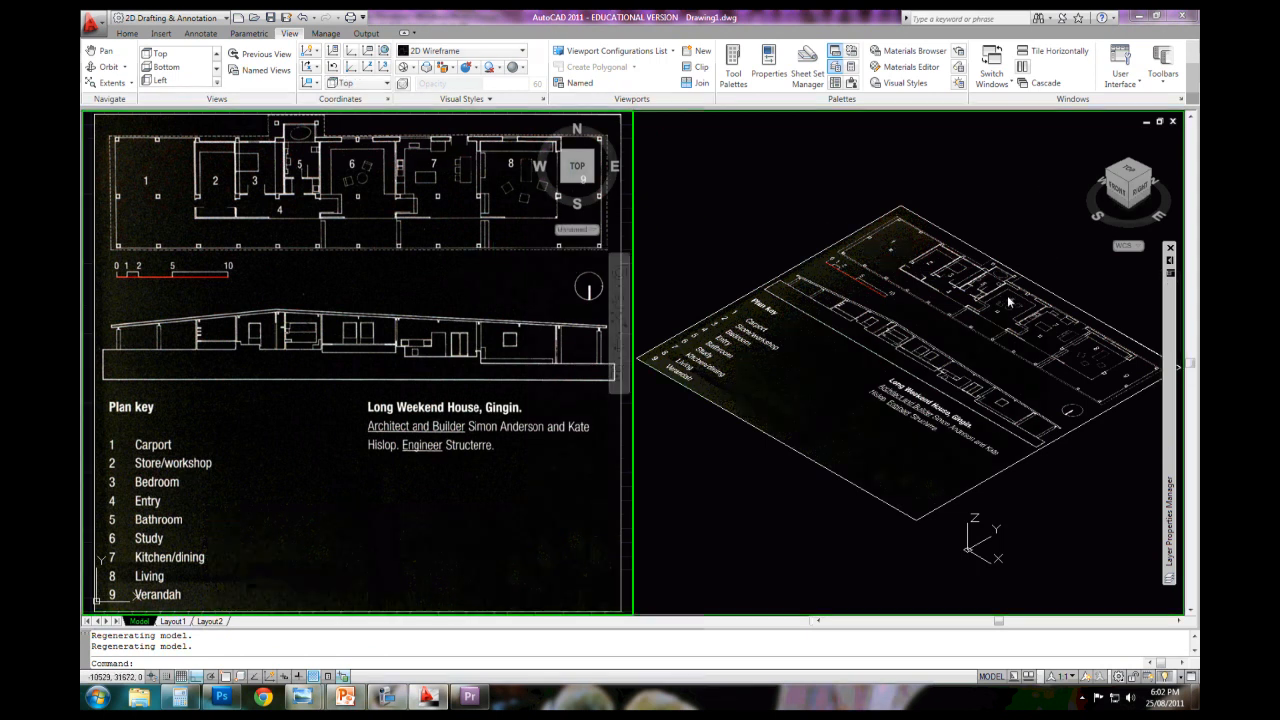
click(296, 322)
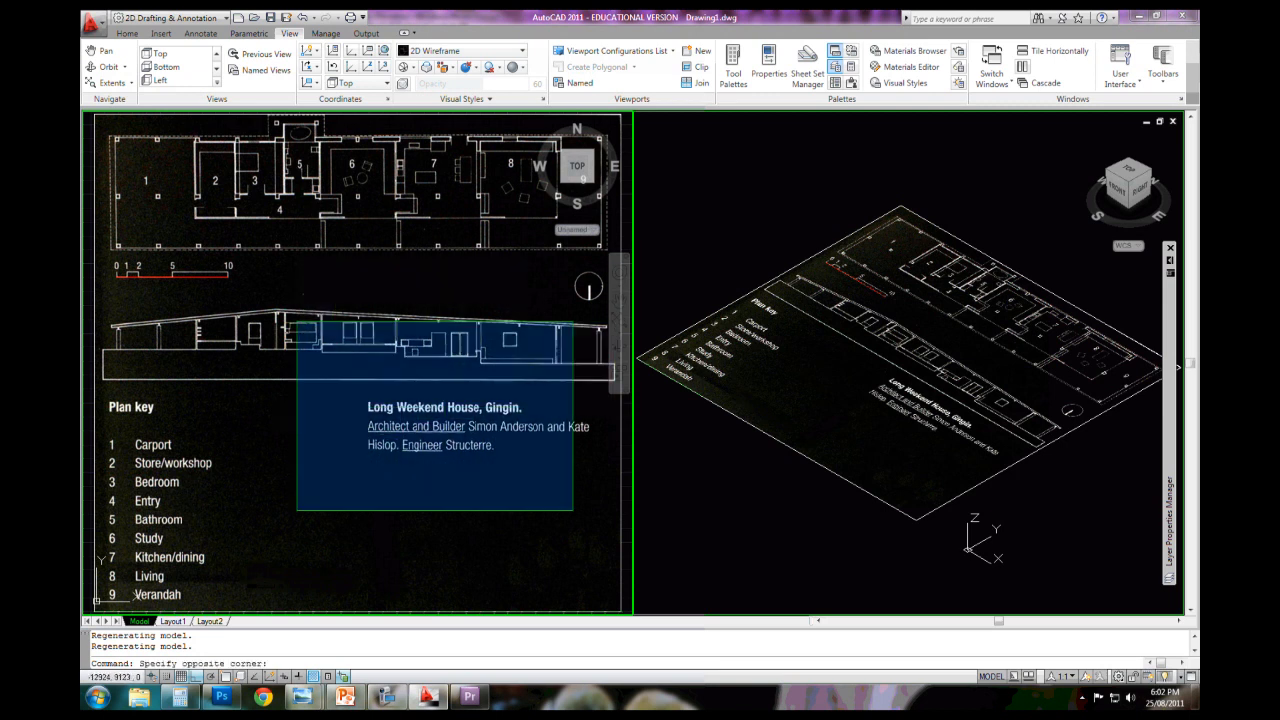
key(Escape)
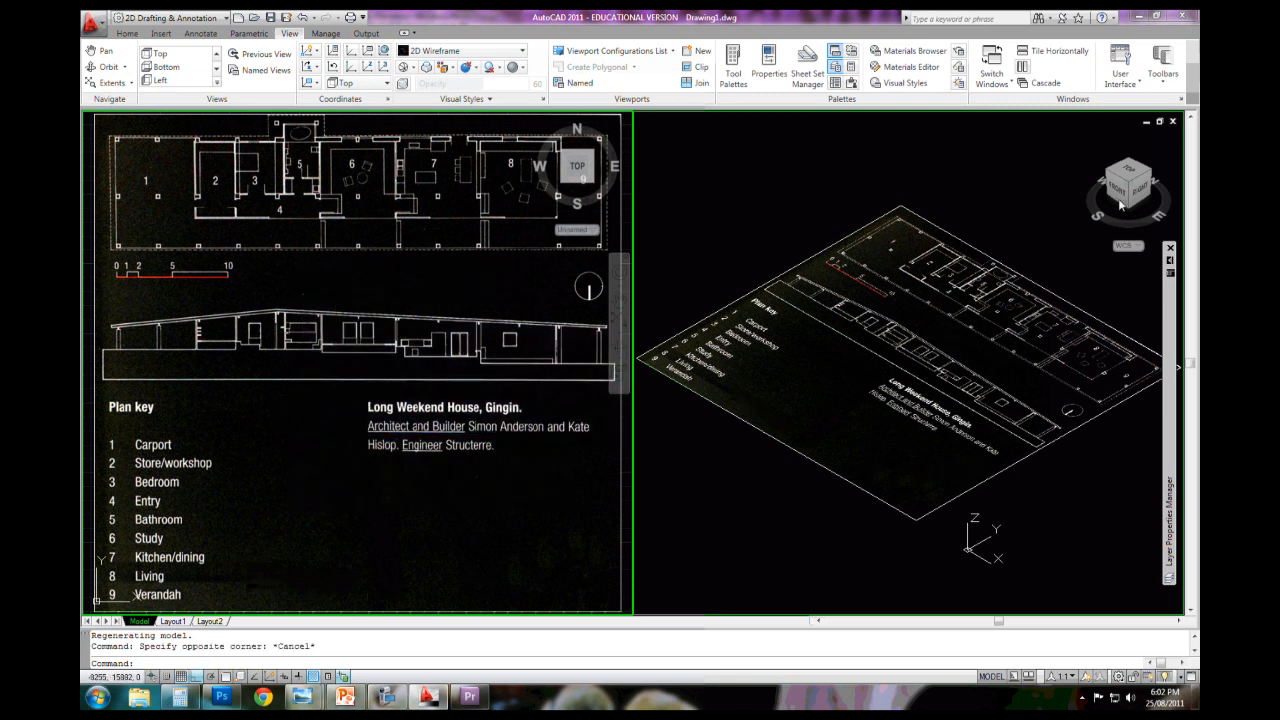
middle_drag(943, 421, 943, 411)
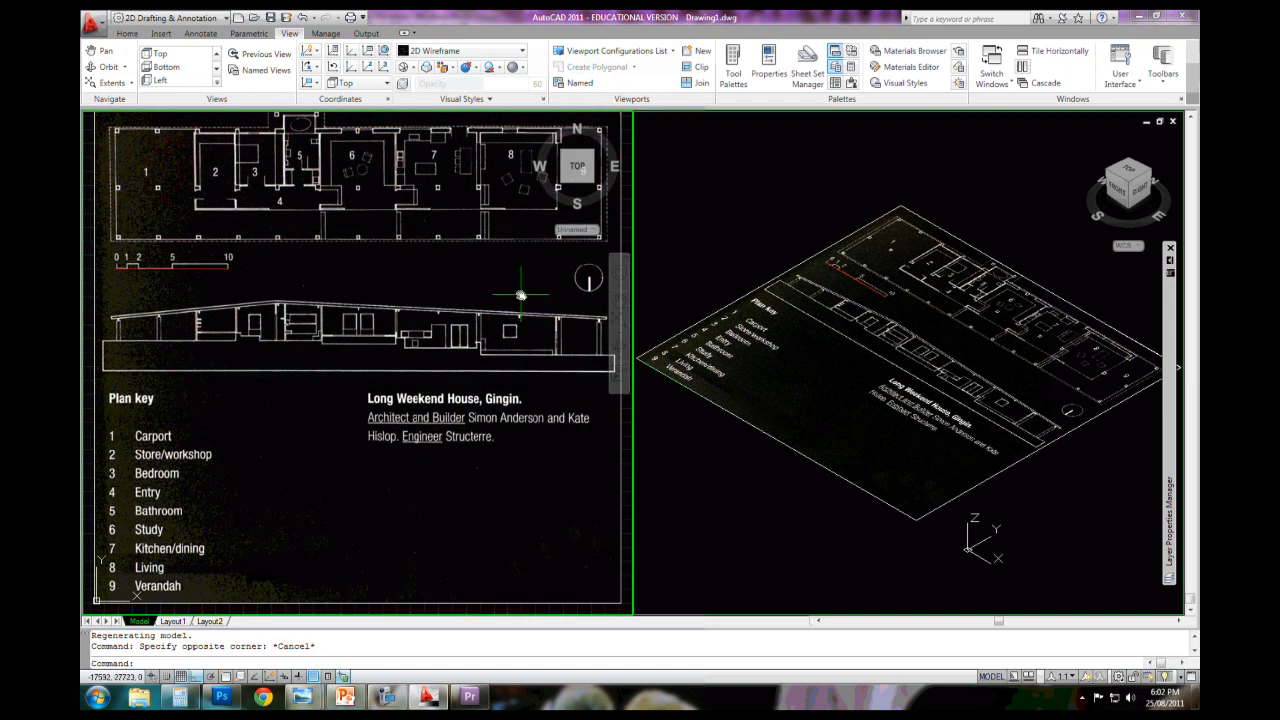
middle_drag(494, 326, 415, 350)
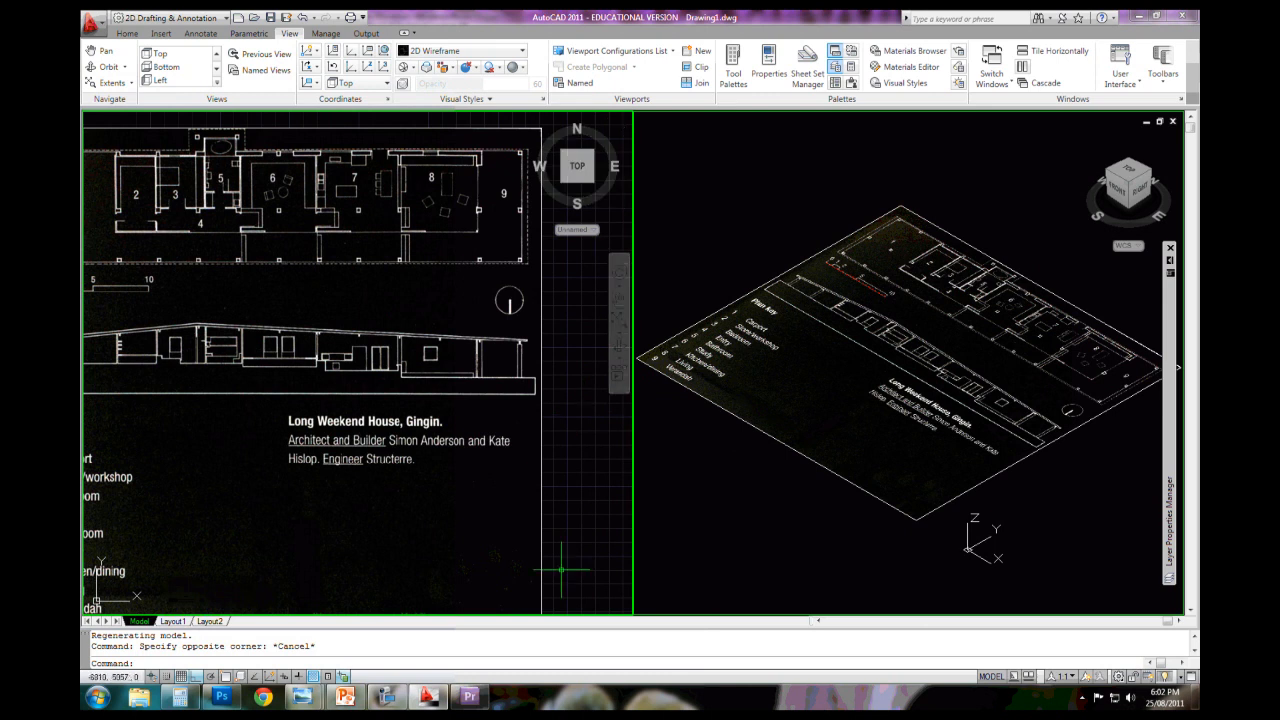
middle_drag(282, 344, 505, 361)
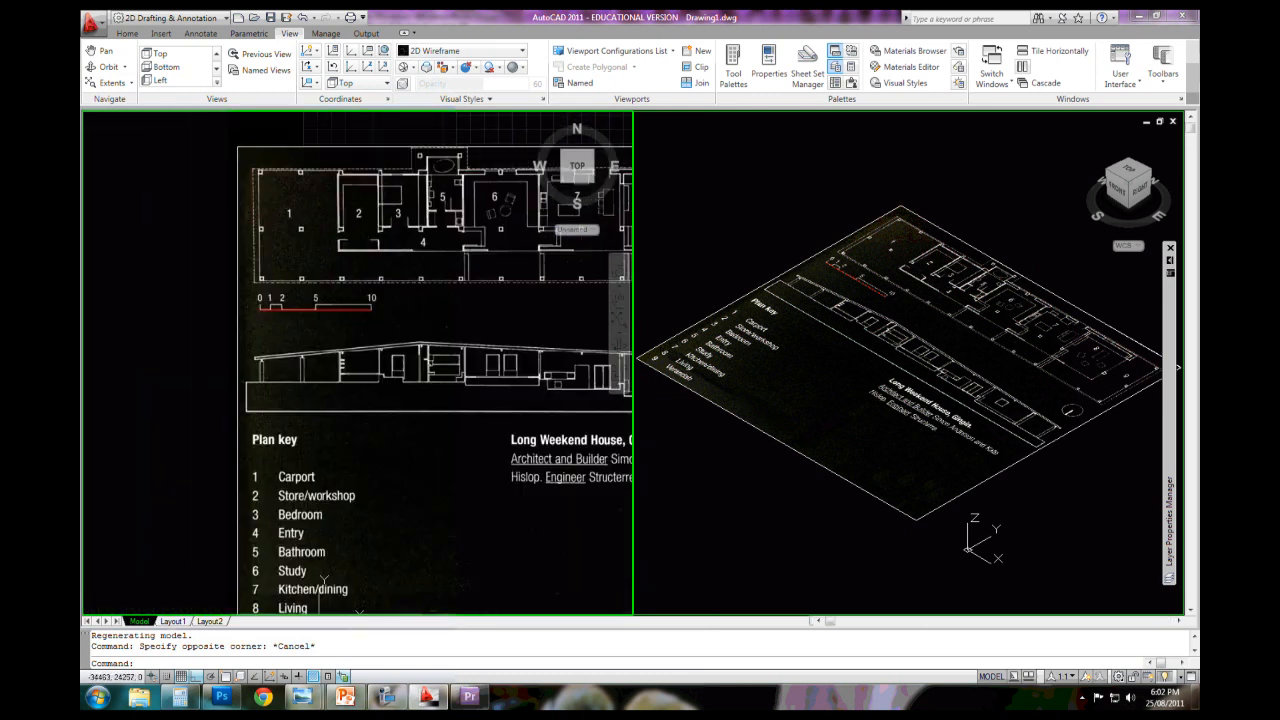
middle_drag(468, 421, 339, 386)
mouse_move(798, 318)
middle_down()
mouse_move(870, 305)
mouse_move(811, 302)
middle_up()
scroll(810, 302, down, 2)
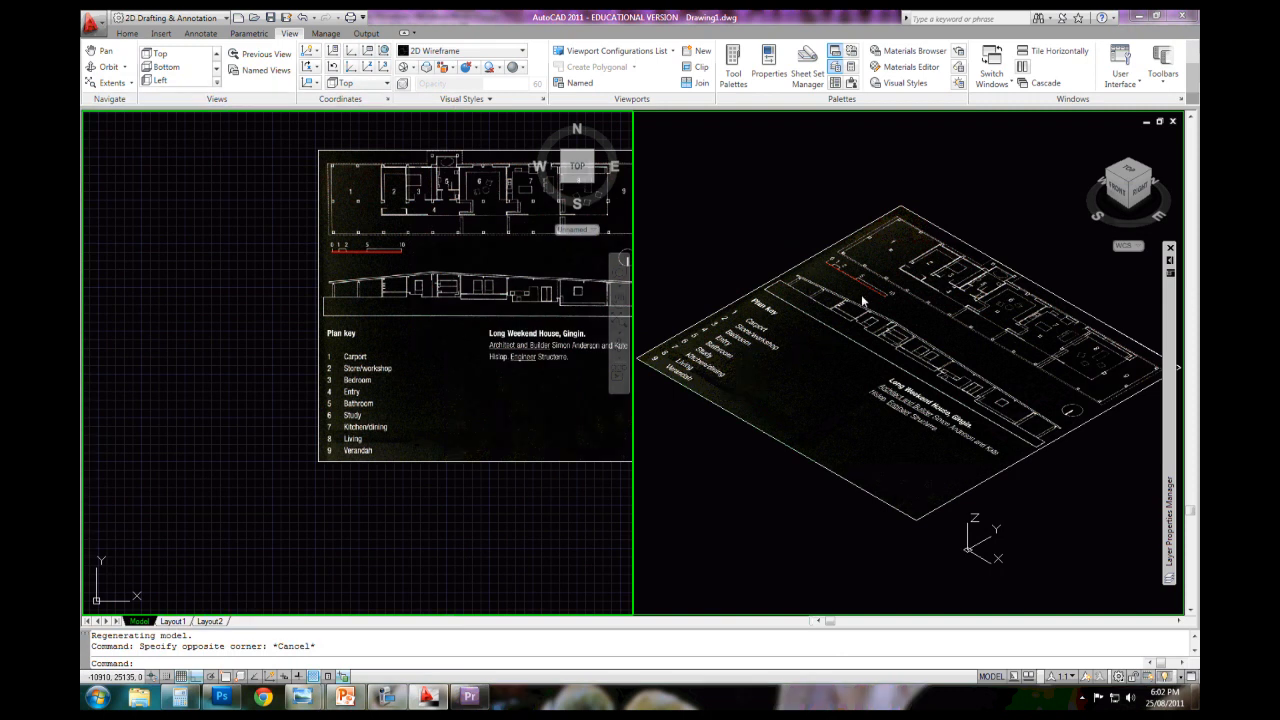
middle_drag(518, 365, 434, 391)
scroll(427, 385, up, 2)
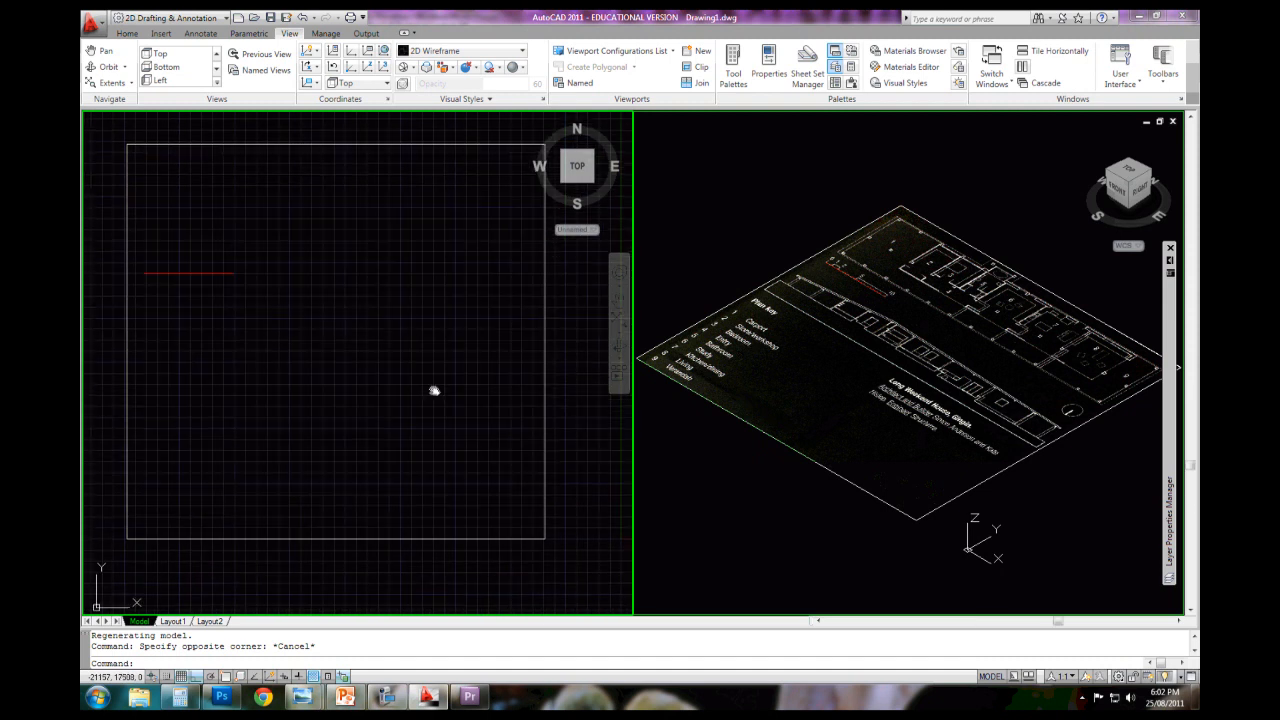
Change the isometric viewport to the Top view and frame the blank drawing area beside the origin
click(754, 257)
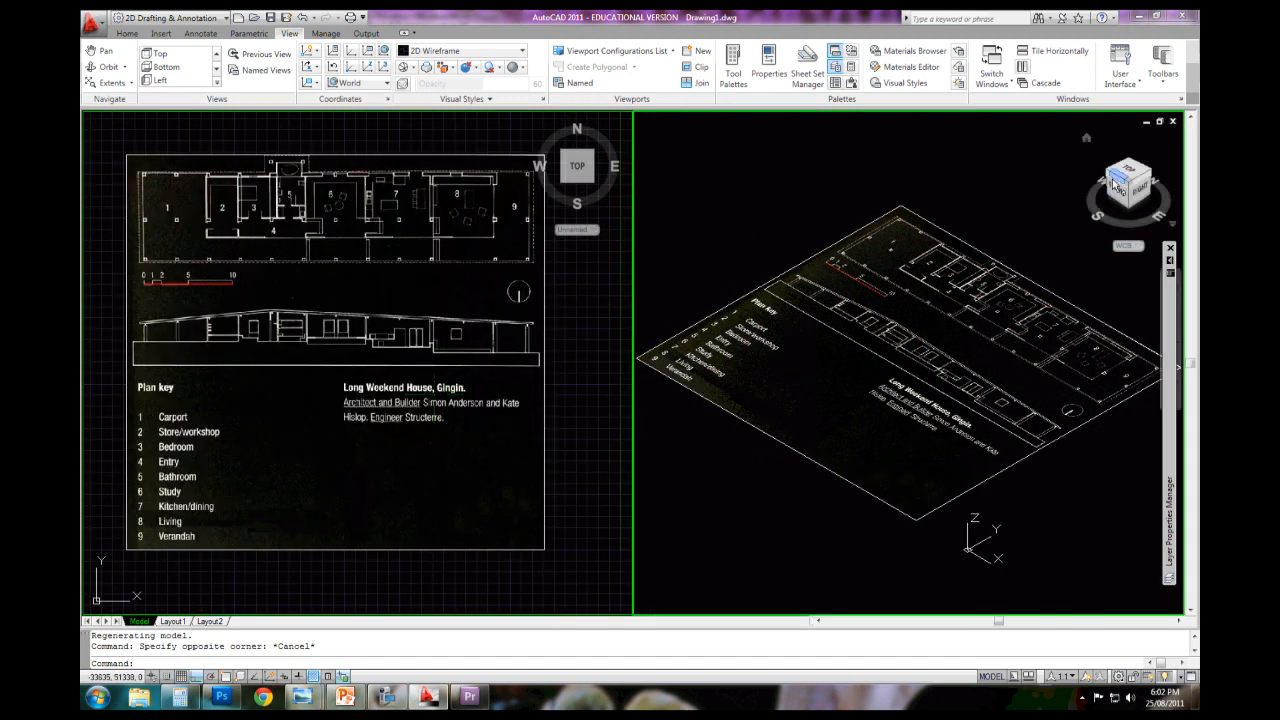
click(1128, 171)
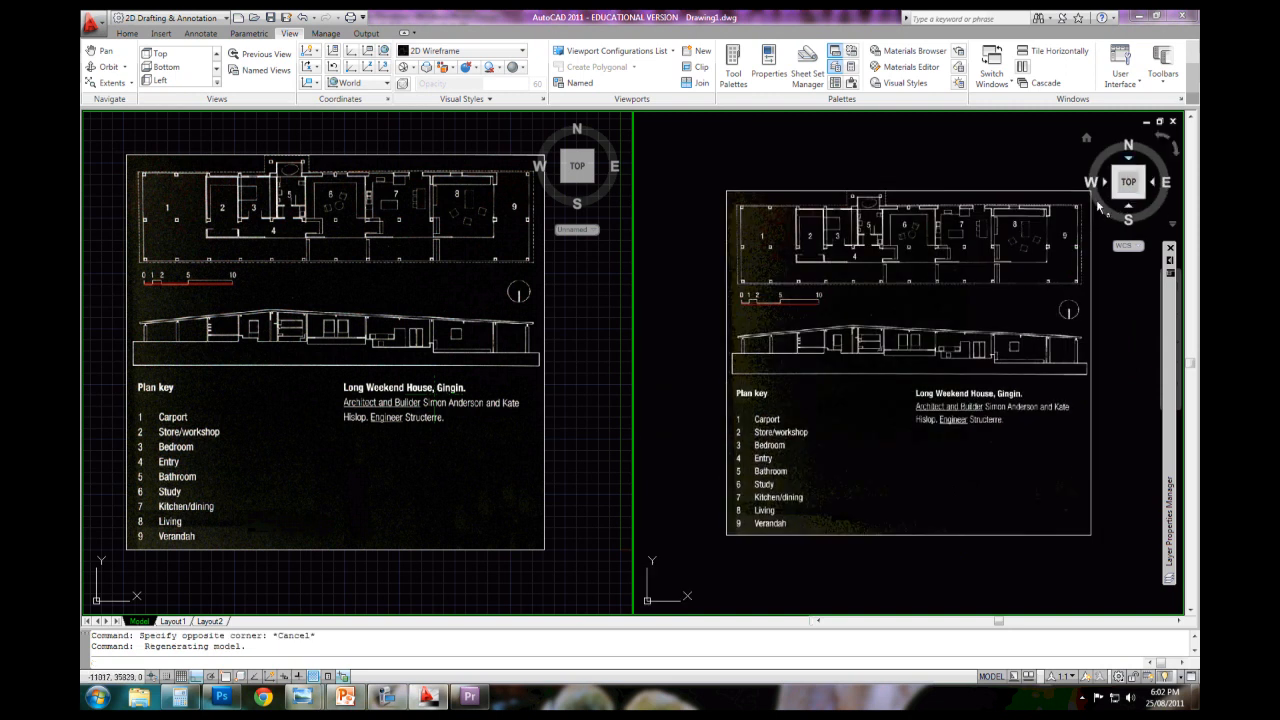
middle_drag(1069, 401, 882, 402)
scroll(882, 402, down, 4)
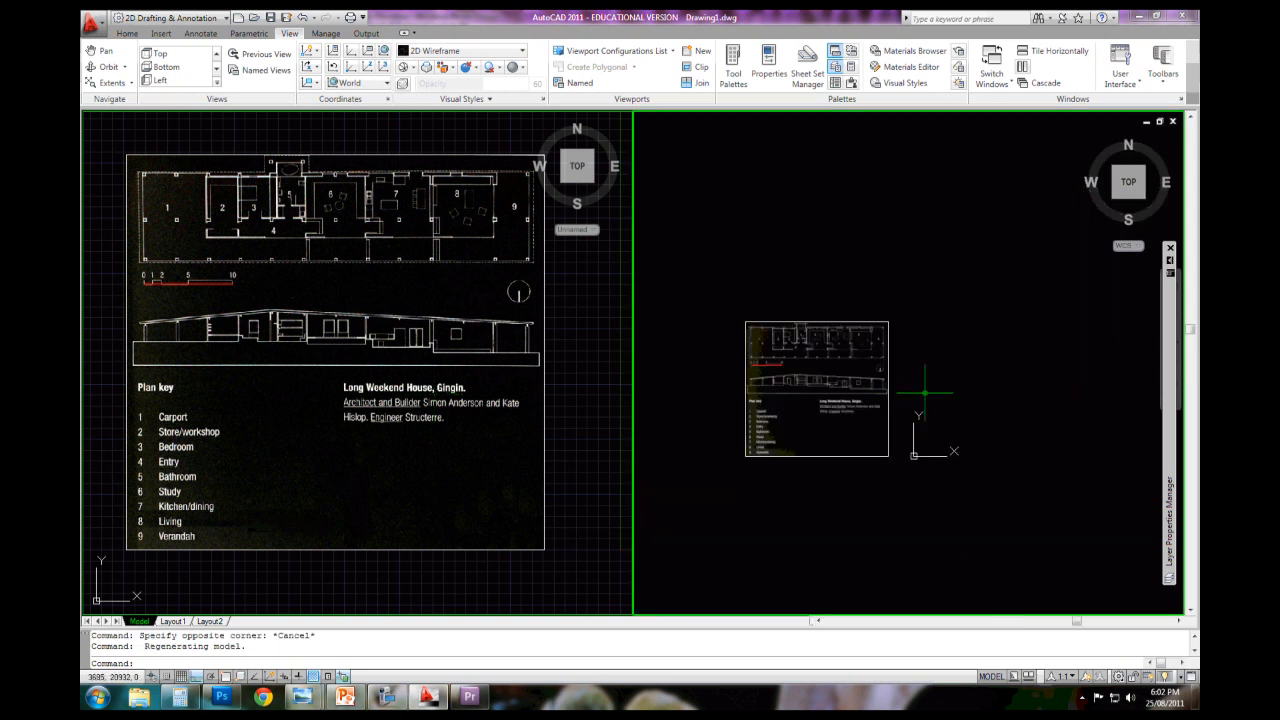
middle_drag(971, 398, 837, 364)
scroll(839, 386, up, 3)
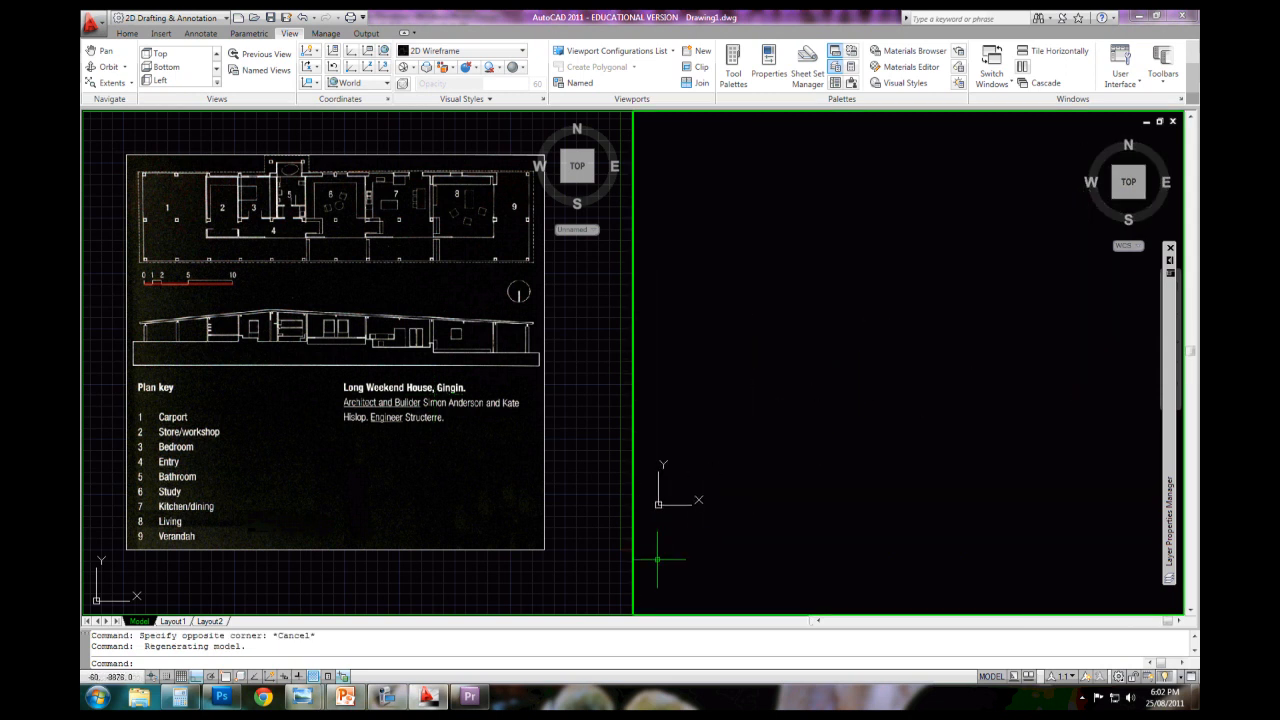
Turn on the grid in the blank viewport and frame the empty area above the X axis for drawing
click(182, 677)
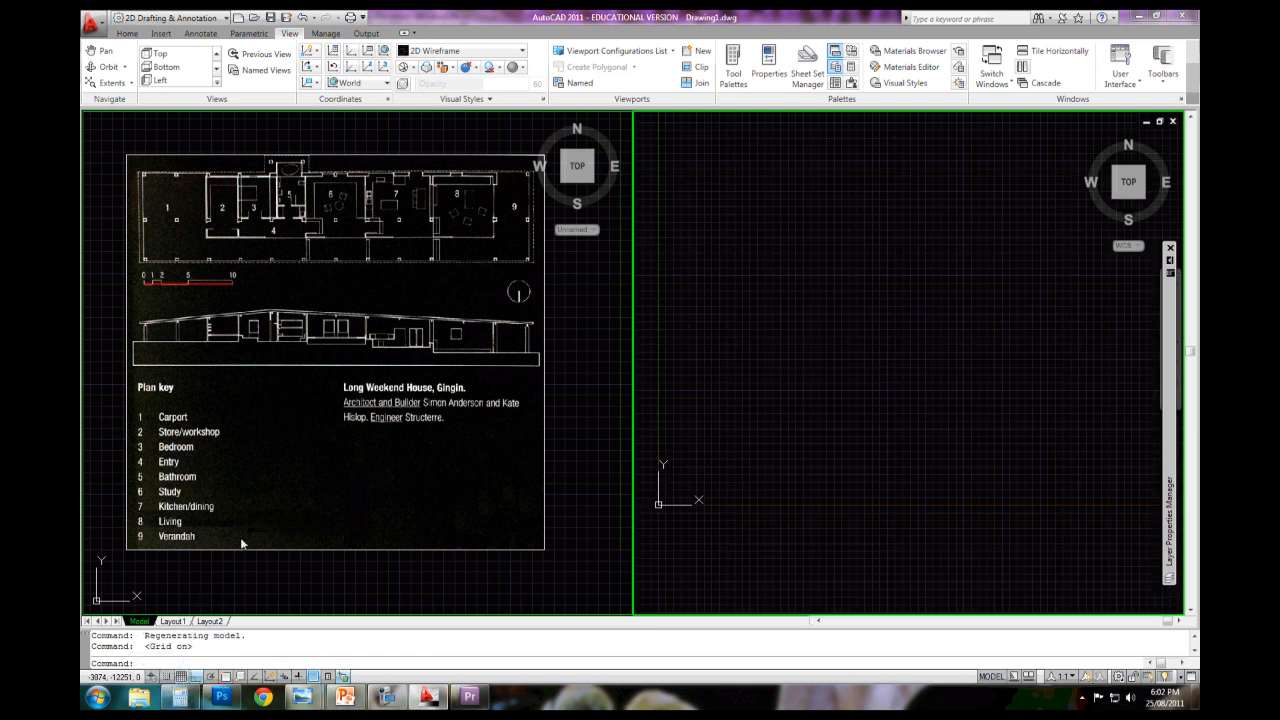
mouse_move(735, 408)
middle_down()
mouse_move(763, 397)
mouse_move(759, 413)
middle_up()
middle_drag(845, 337, 787, 337)
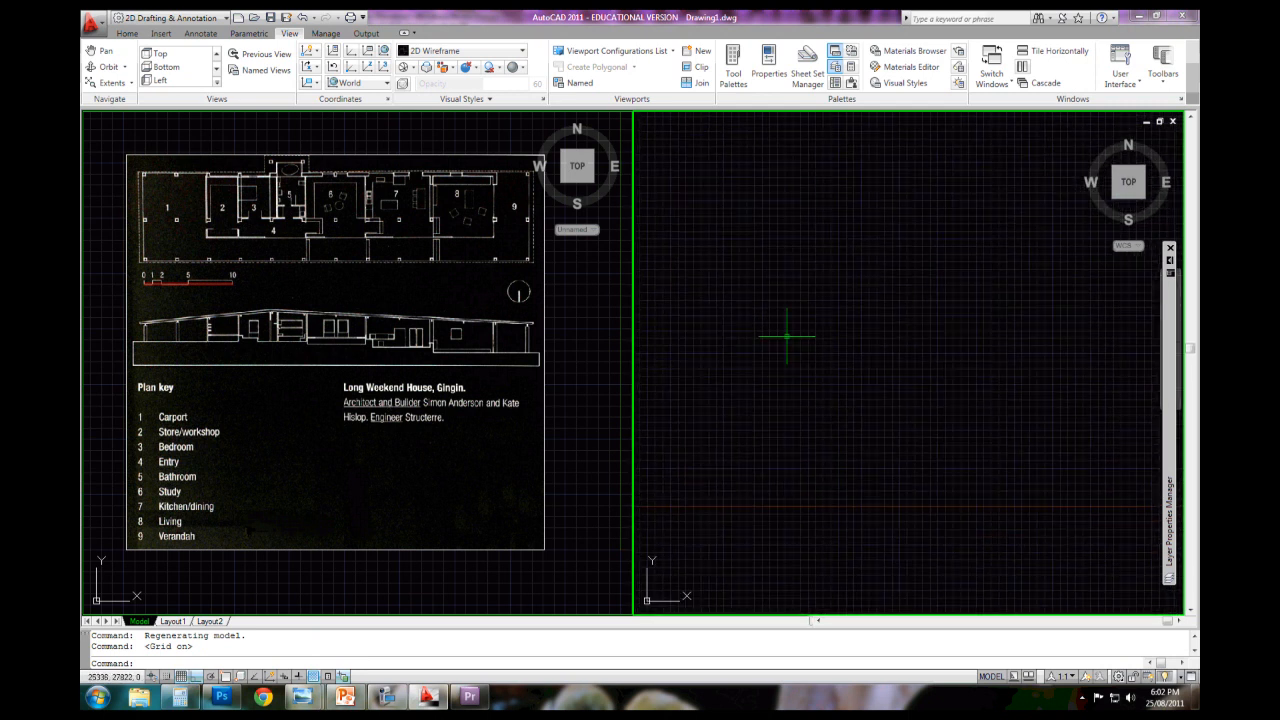
middle_drag(957, 339, 900, 400)
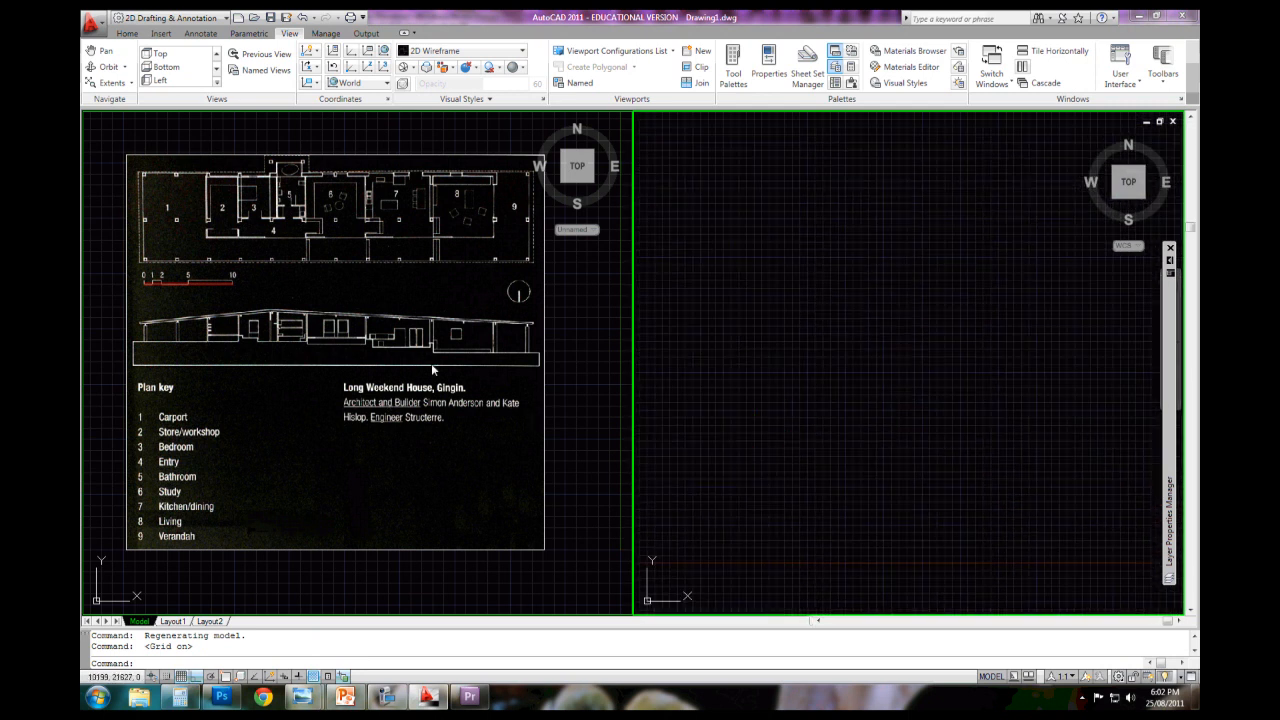
Reframe the scan in its own viewport so that the floor plan and section fill it
click(389, 365)
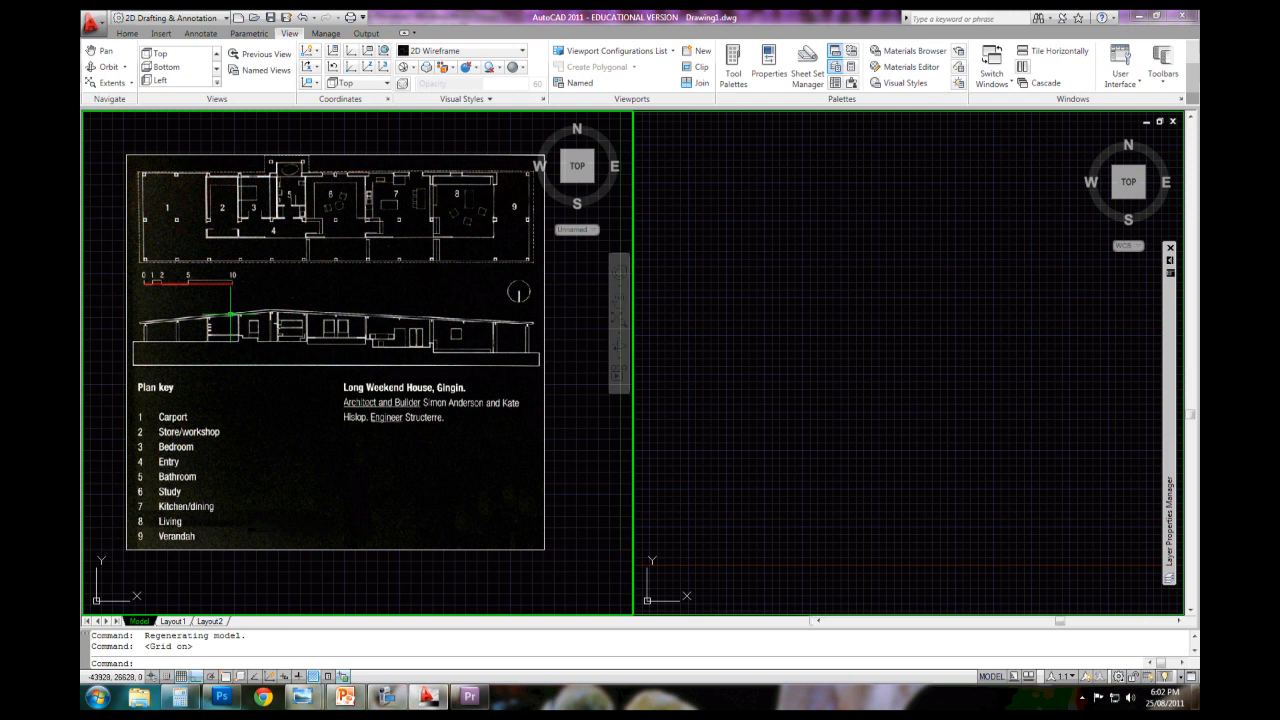
scroll(200, 303, up, 1)
scroll(201, 303, down, 4)
scroll(214, 307, up, 3)
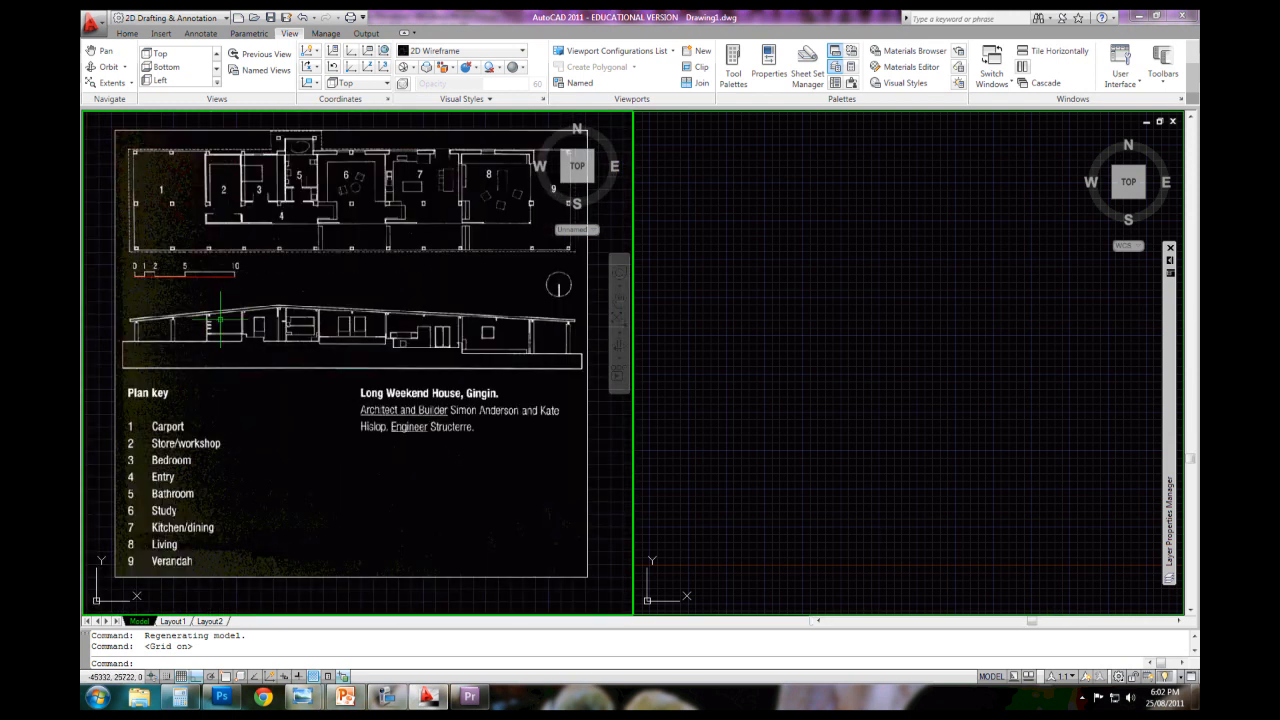
click(671, 327)
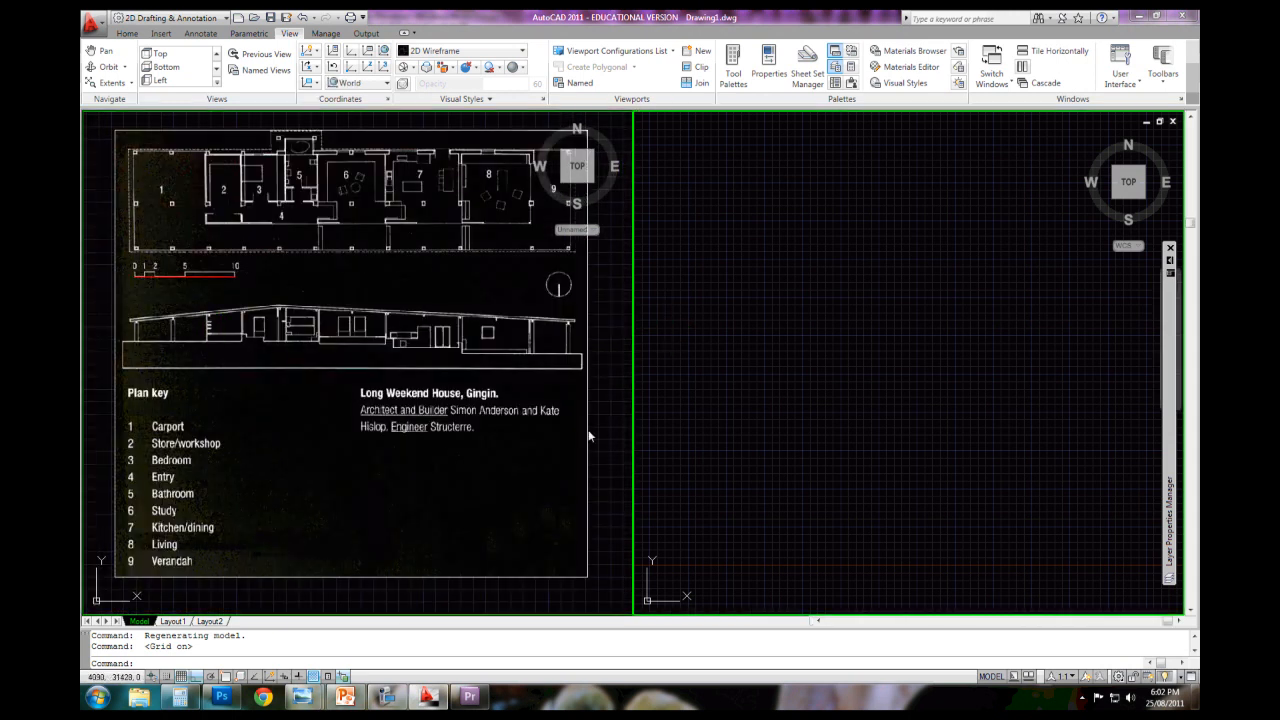
click(320, 387)
mouse_move(255, 367)
middle_down()
mouse_move(333, 401)
mouse_move(308, 375)
middle_up()
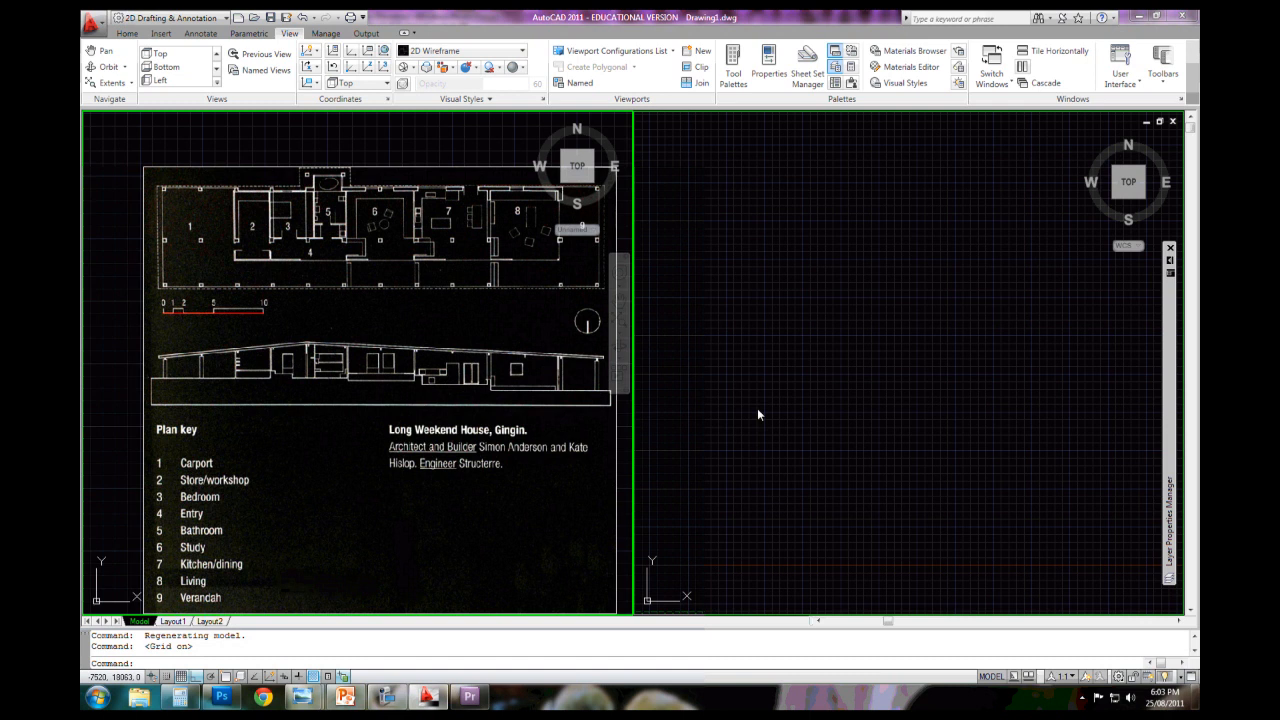
click(386, 697)
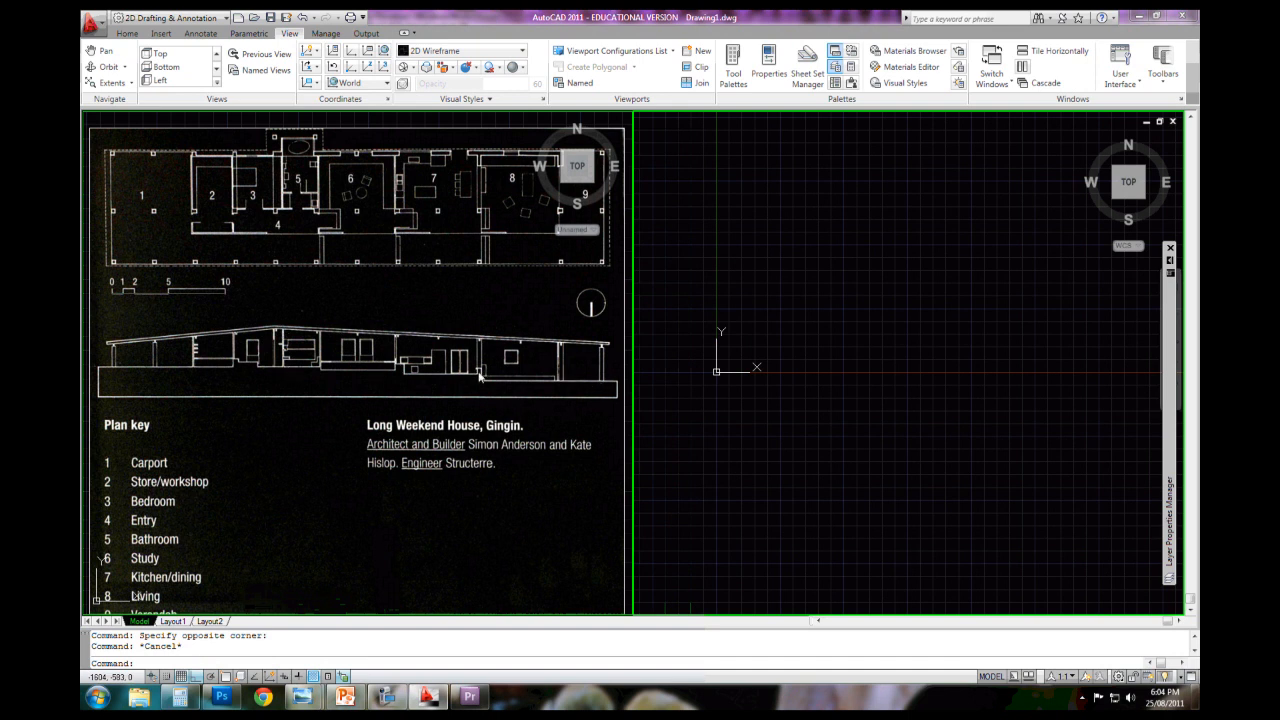
click(730, 358)
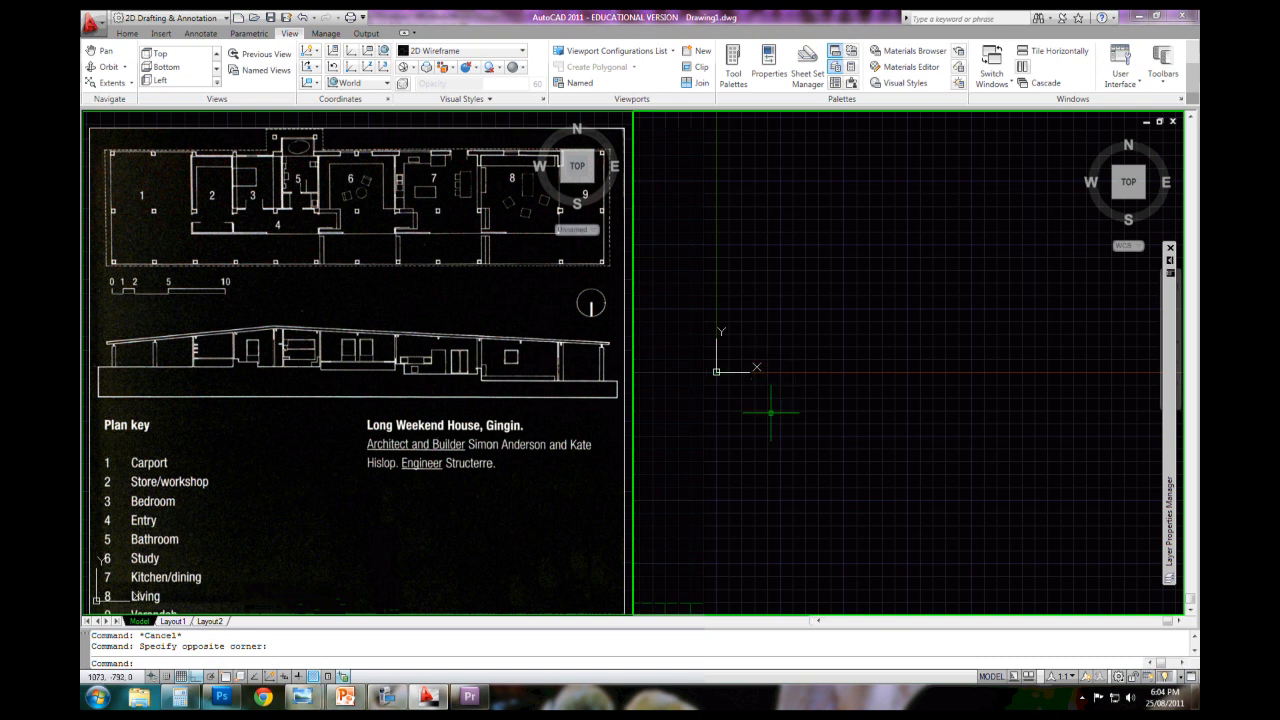
click(699, 389)
click(680, 388)
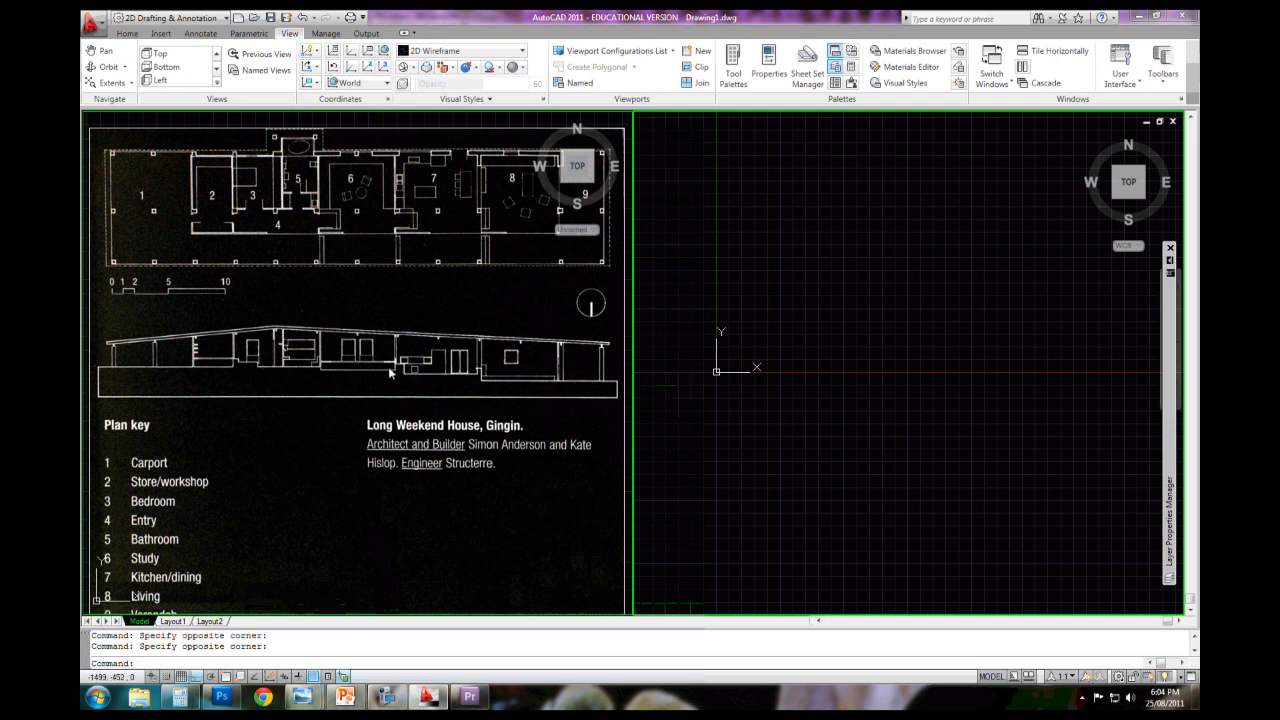
Make Thin the current layer
click(127, 33)
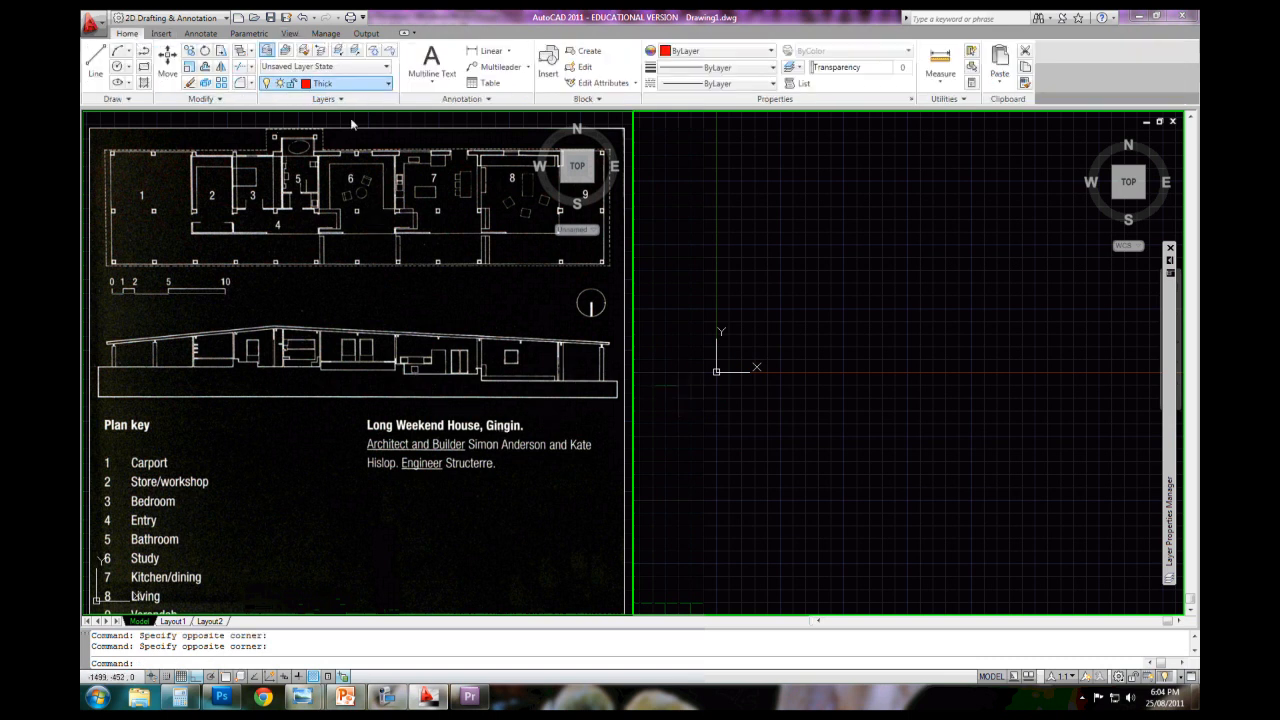
click(340, 83)
click(328, 148)
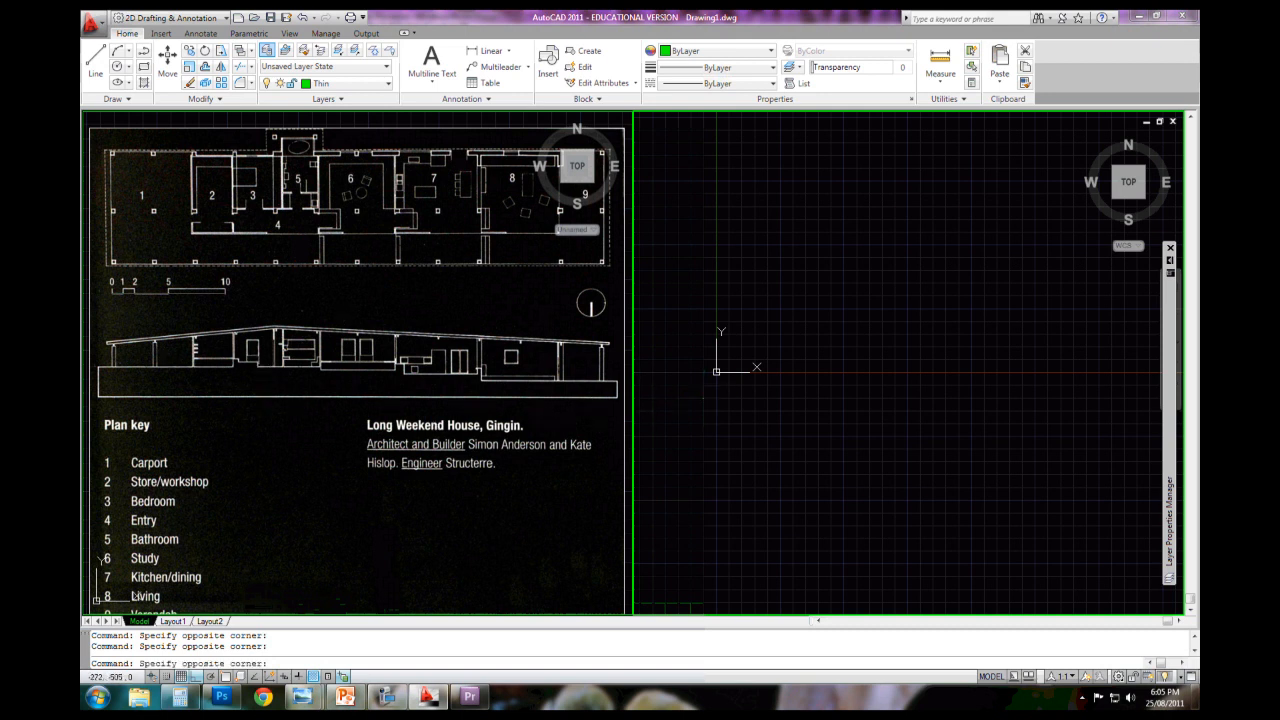
Draw a horizontal polyline in the blank viewport, starting at 0,0 and running along the positive X axis
key(Escape)
text(pl)
key(Return)
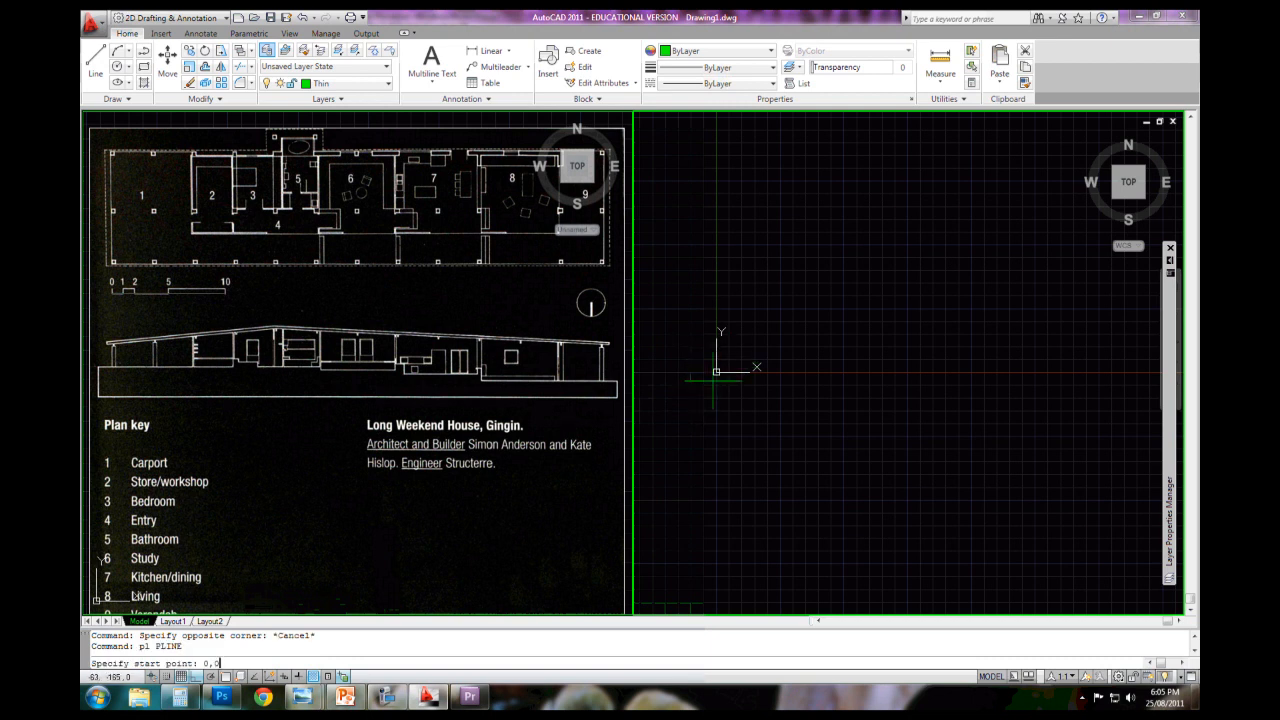
text(0,0)
key(Return)
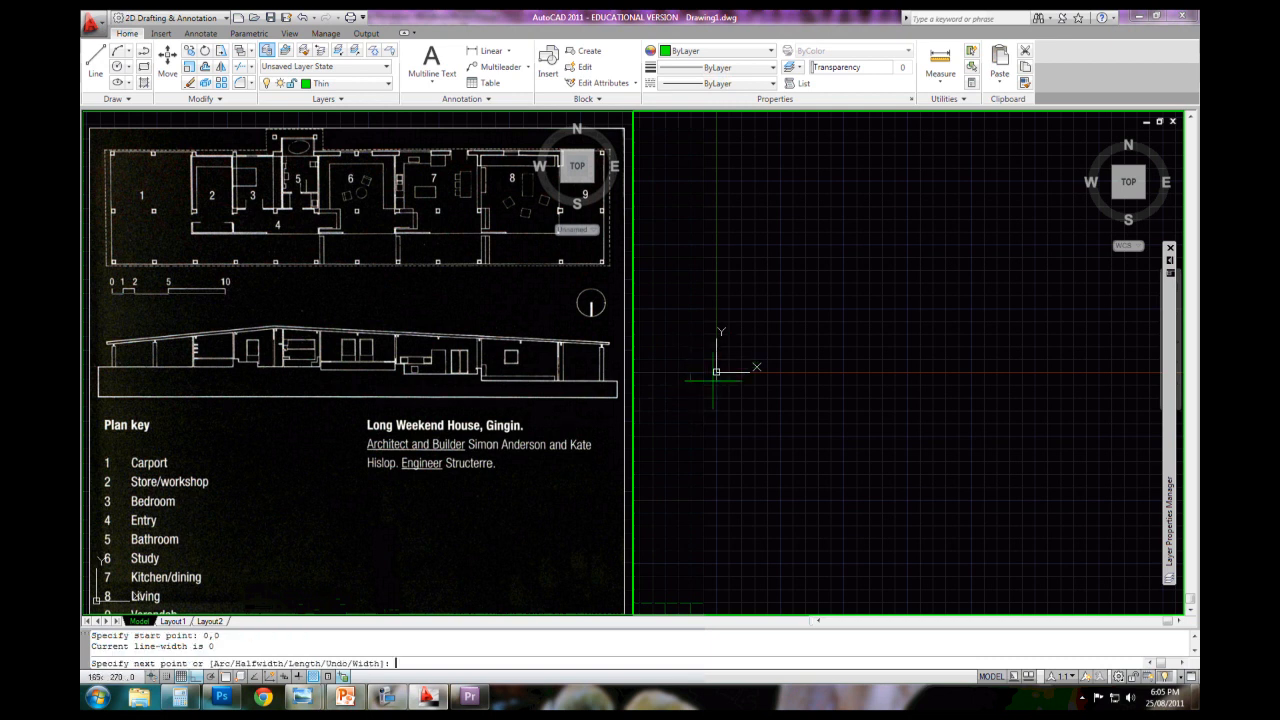
click(1113, 384)
key(Escape)
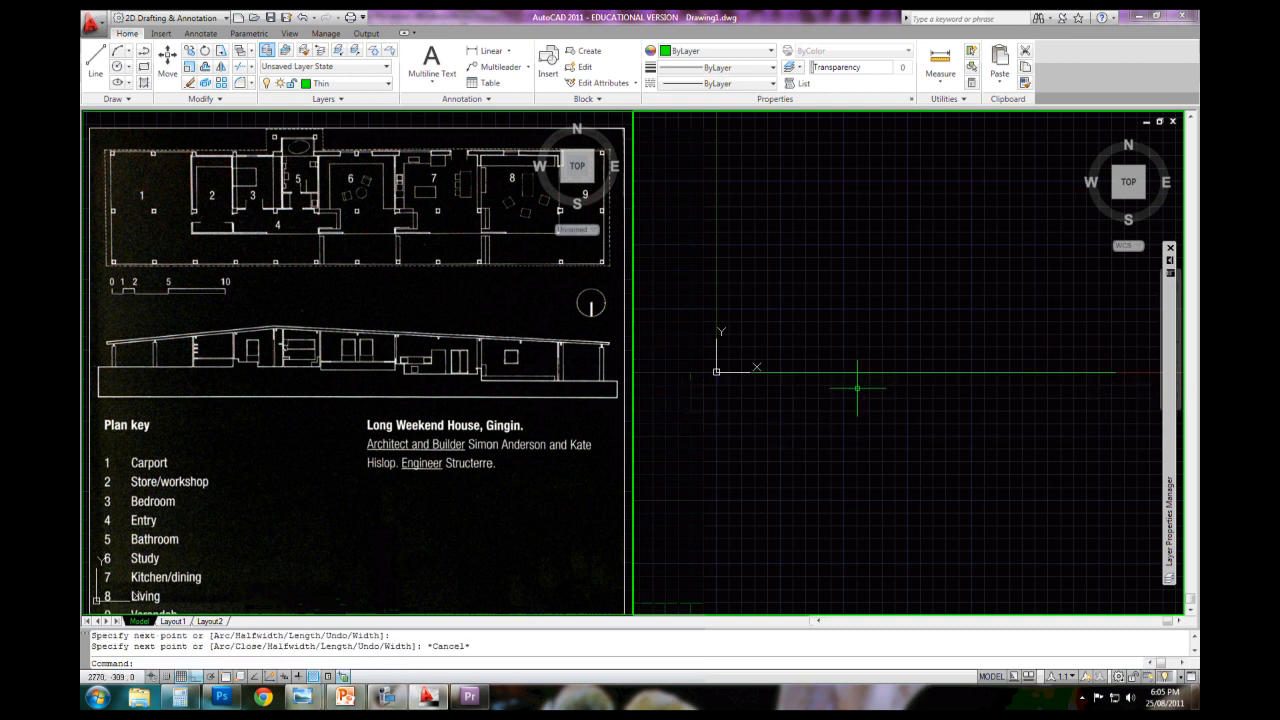
key(Escape)
Measure the full horizontal length of the section's base block on the scan and make the blank viewport current again
click(149, 379)
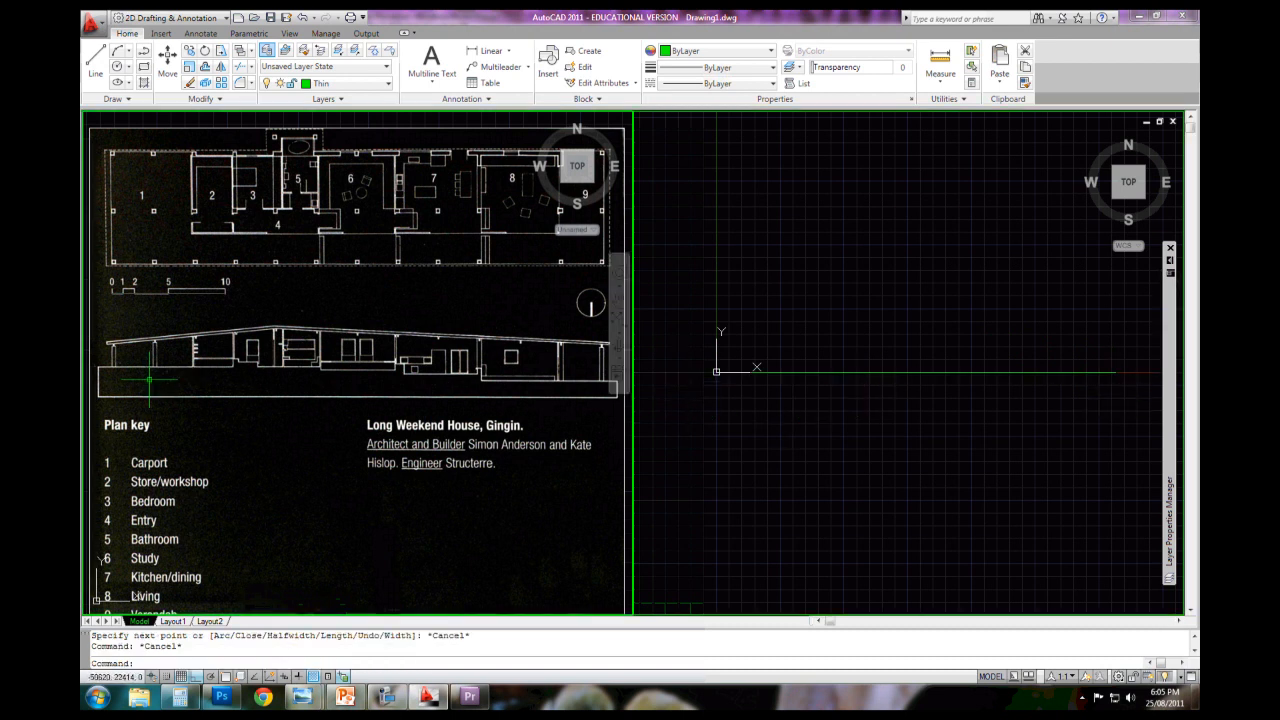
key(Escape)
key(Return)
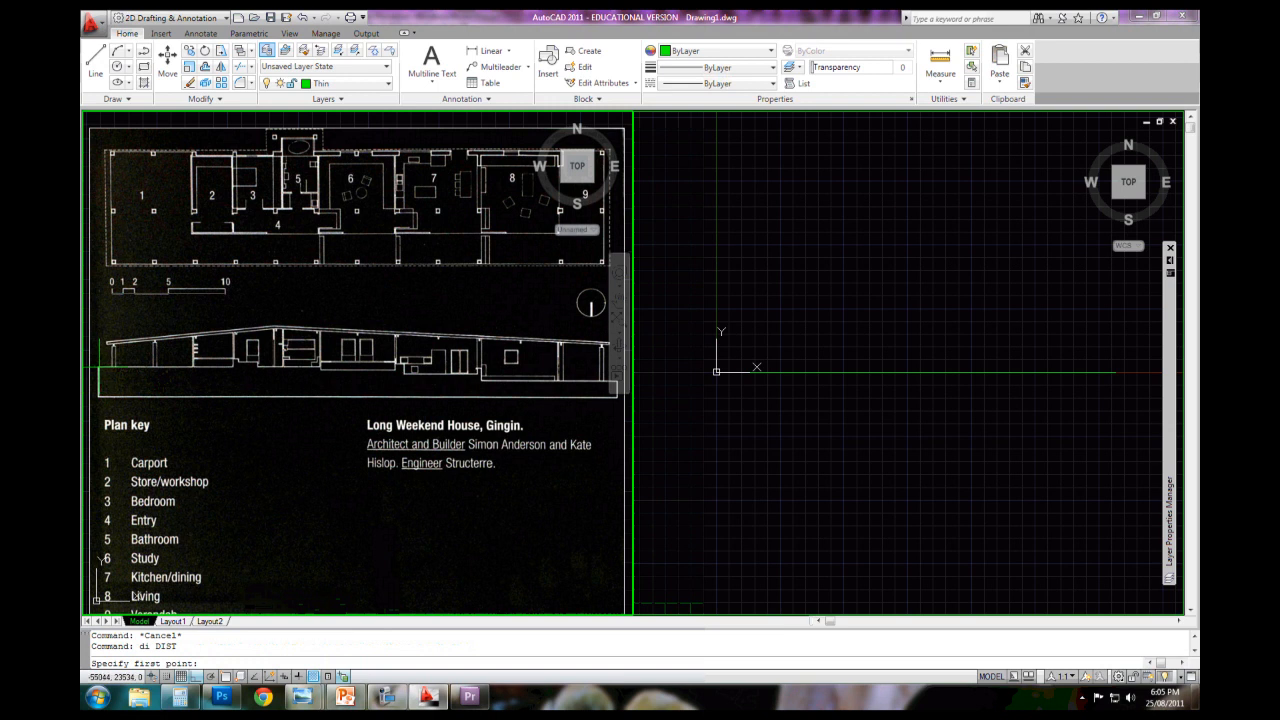
click(98, 367)
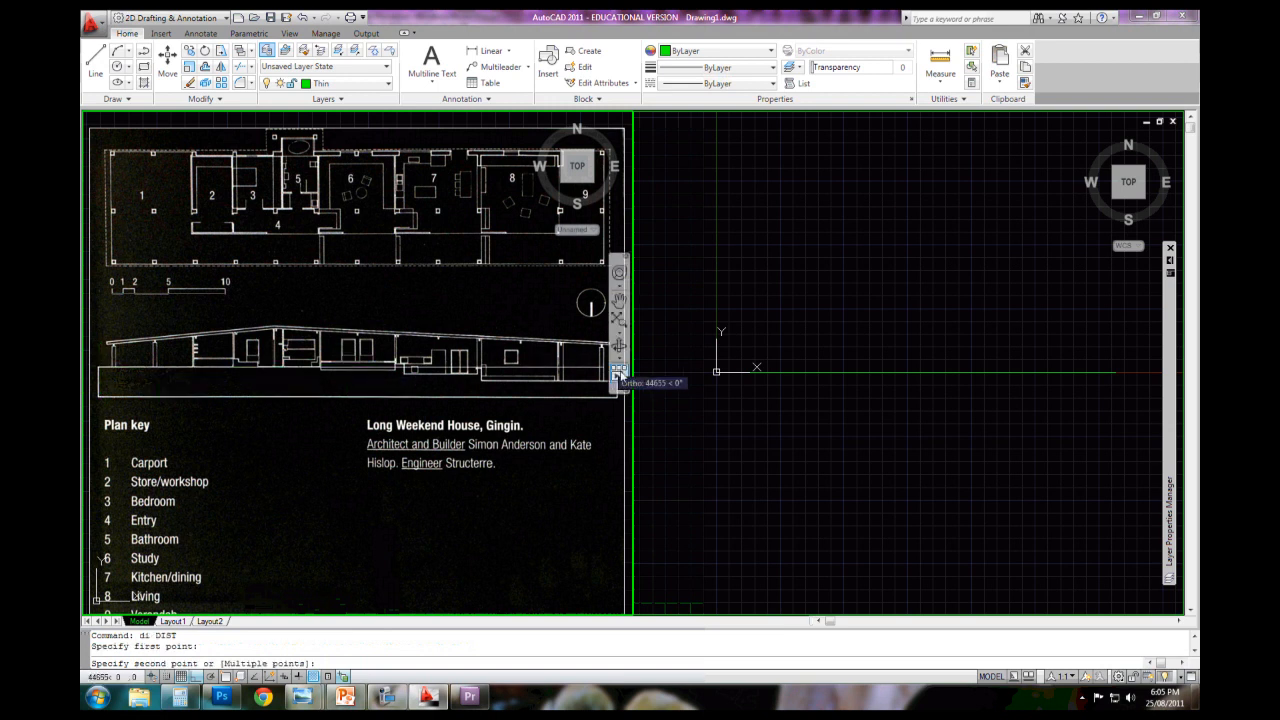
middle_drag(549, 371, 491, 381)
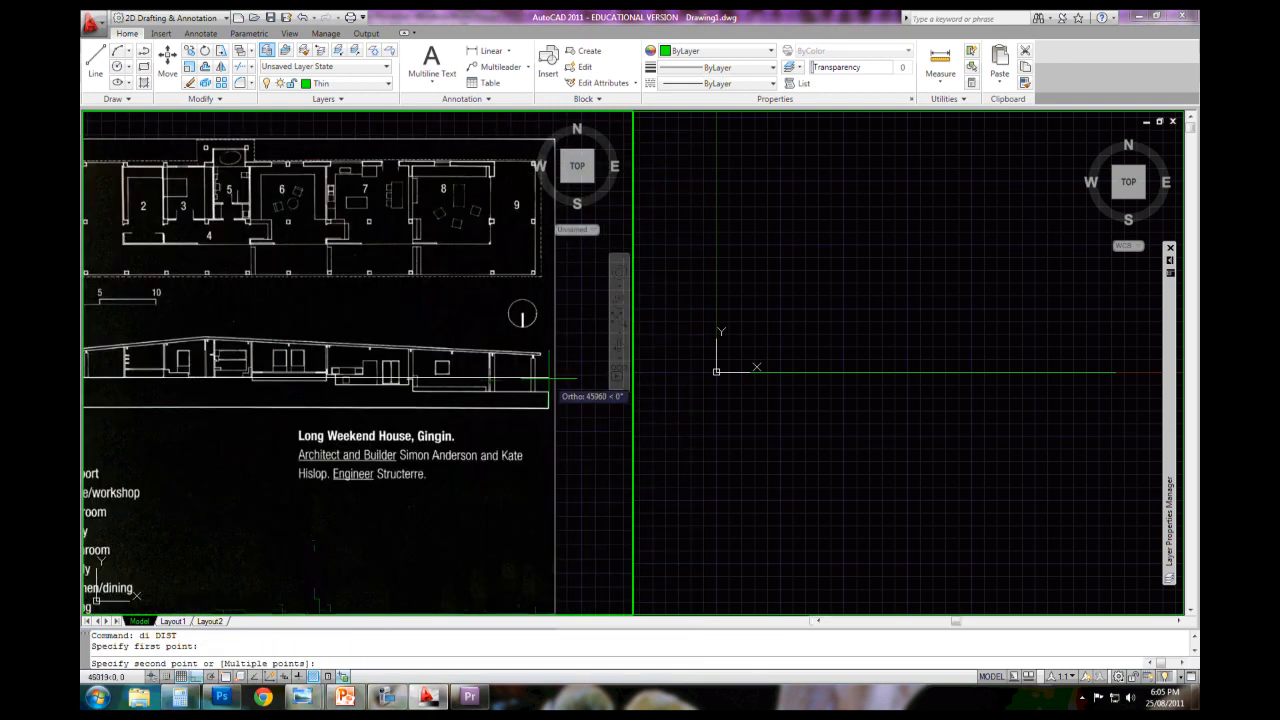
click(548, 379)
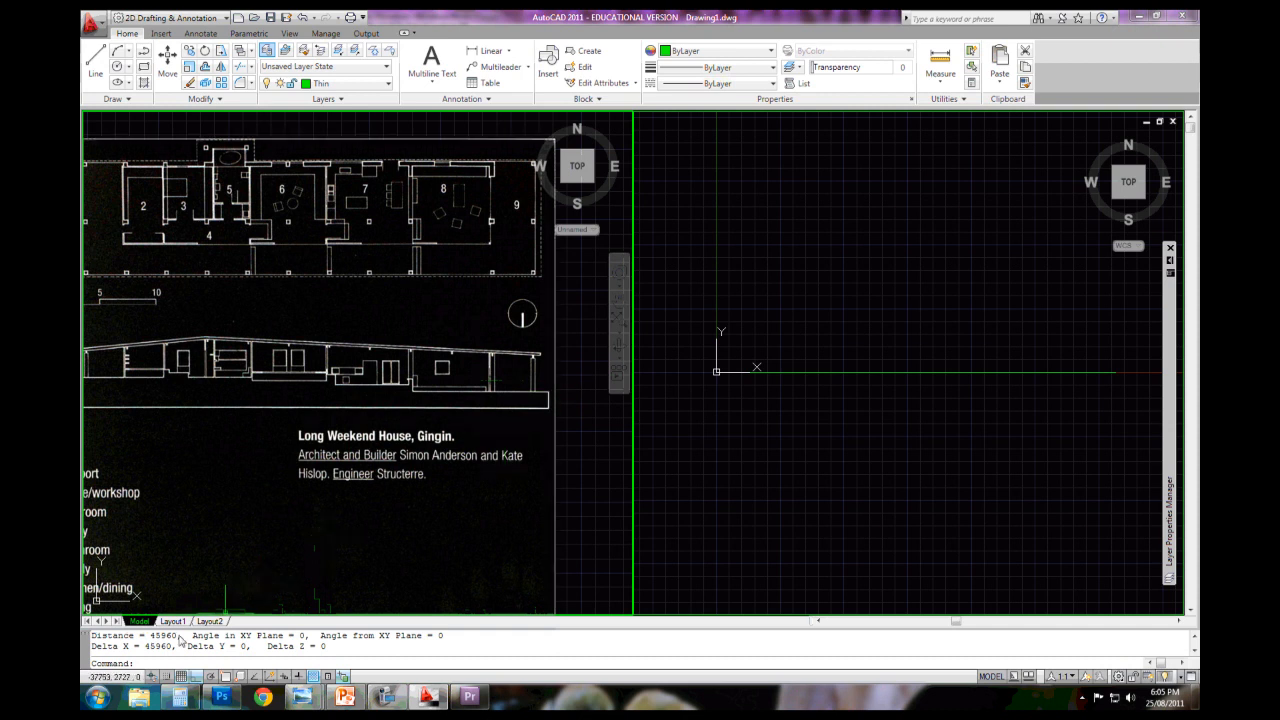
click(771, 414)
key(Escape)
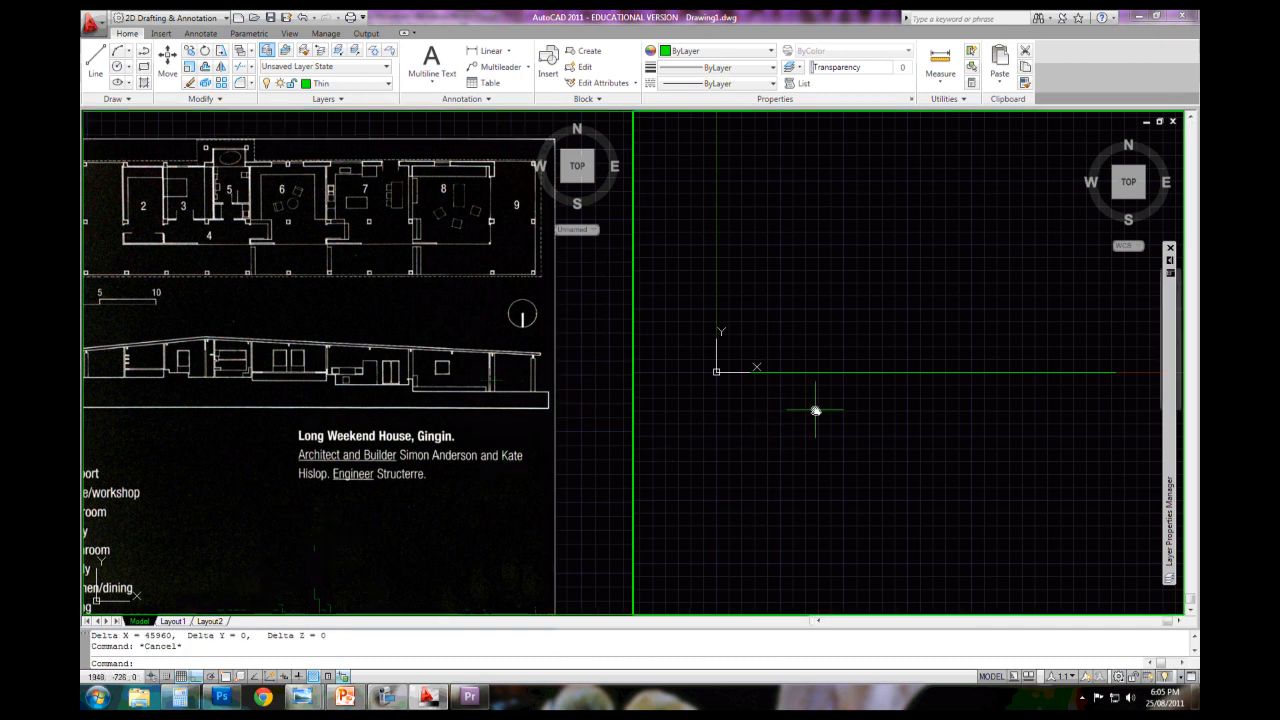
middle_drag(814, 409, 802, 412)
text(di)
key(space)
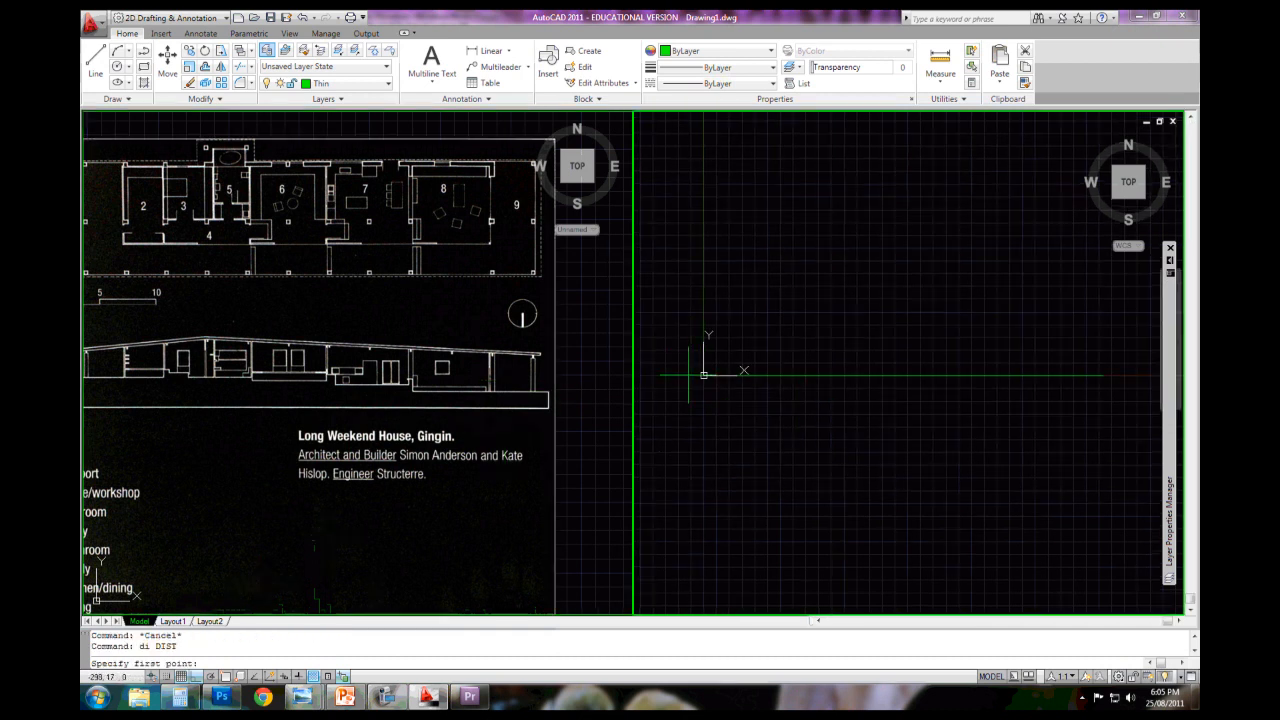
key(F3)
key(Escape)
Erase the existing horizontal polyline along the X axis in the blank viewport
click(786, 346)
click(774, 398)
text(e)
key(space)
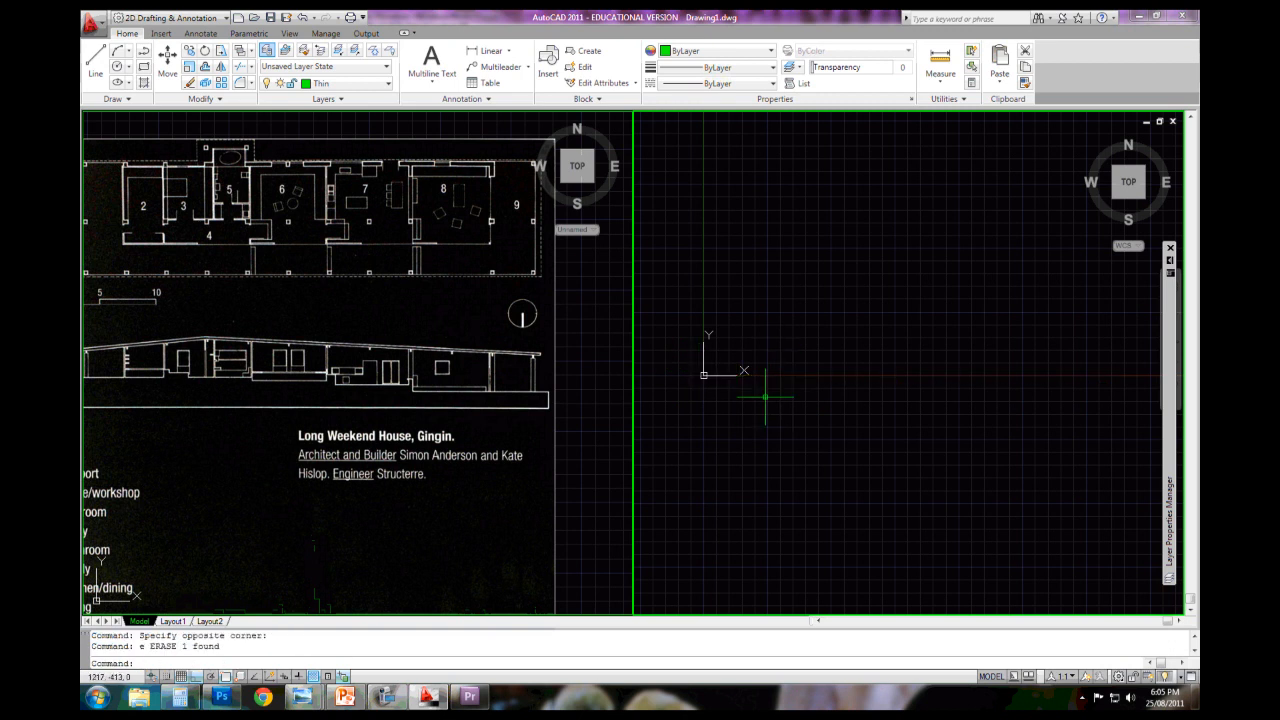
Draw a horizontal baseline polyline from 0,0, running 46000 along the positive X axis
text(pl)
key(space)
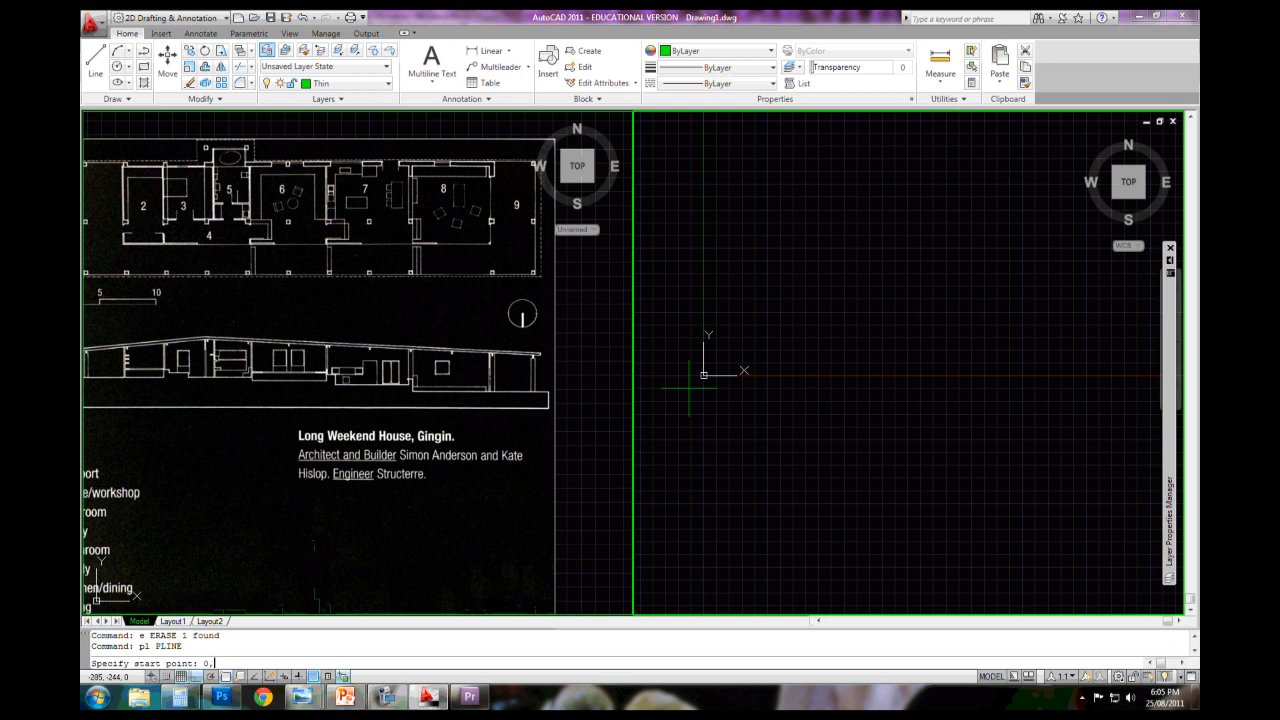
text(0,0)
key(Return)
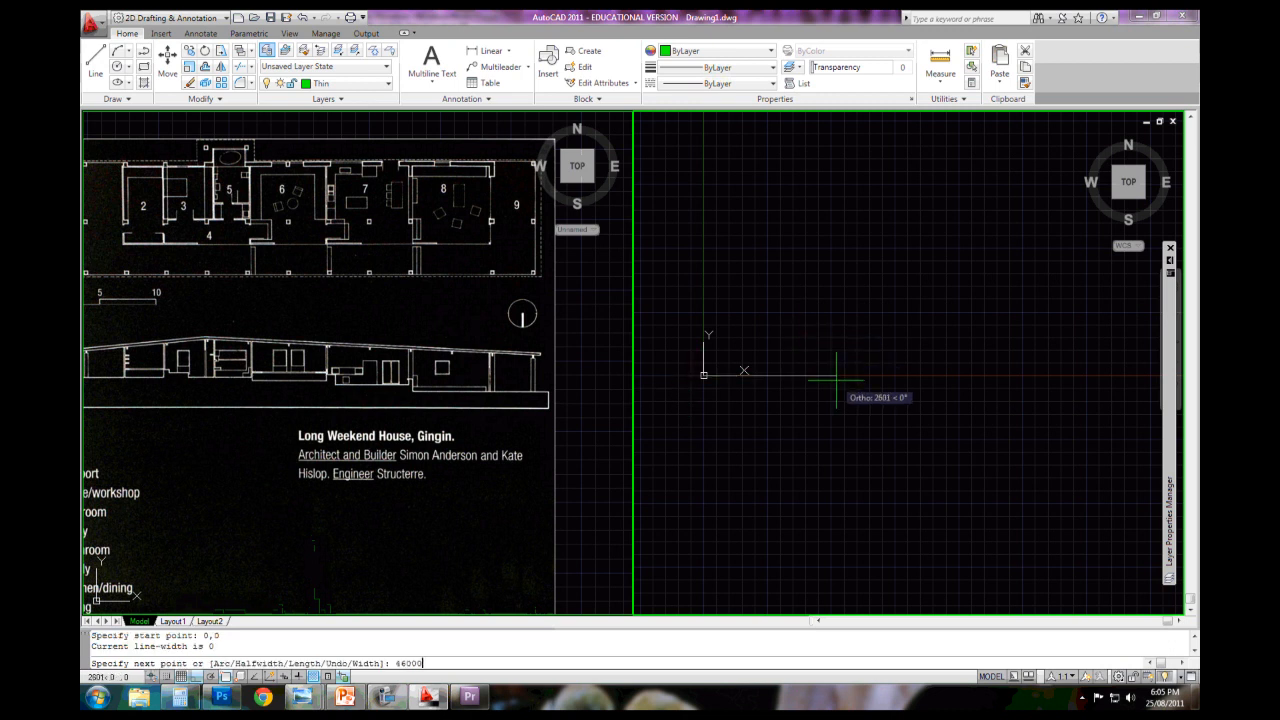
key(Return)
key(Escape)
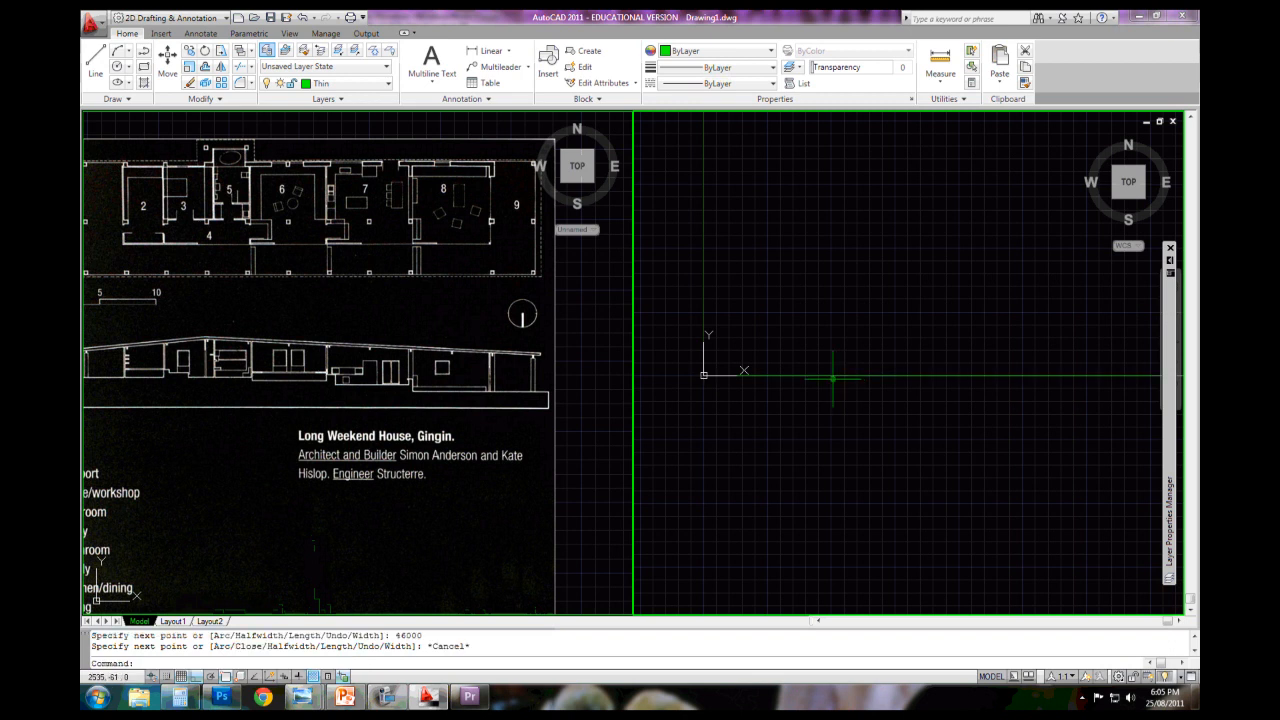
Reframe the blank viewport around the new baseline and close the Layer Properties Manager
text(z)
key(Return)
text(e)
key(Return)
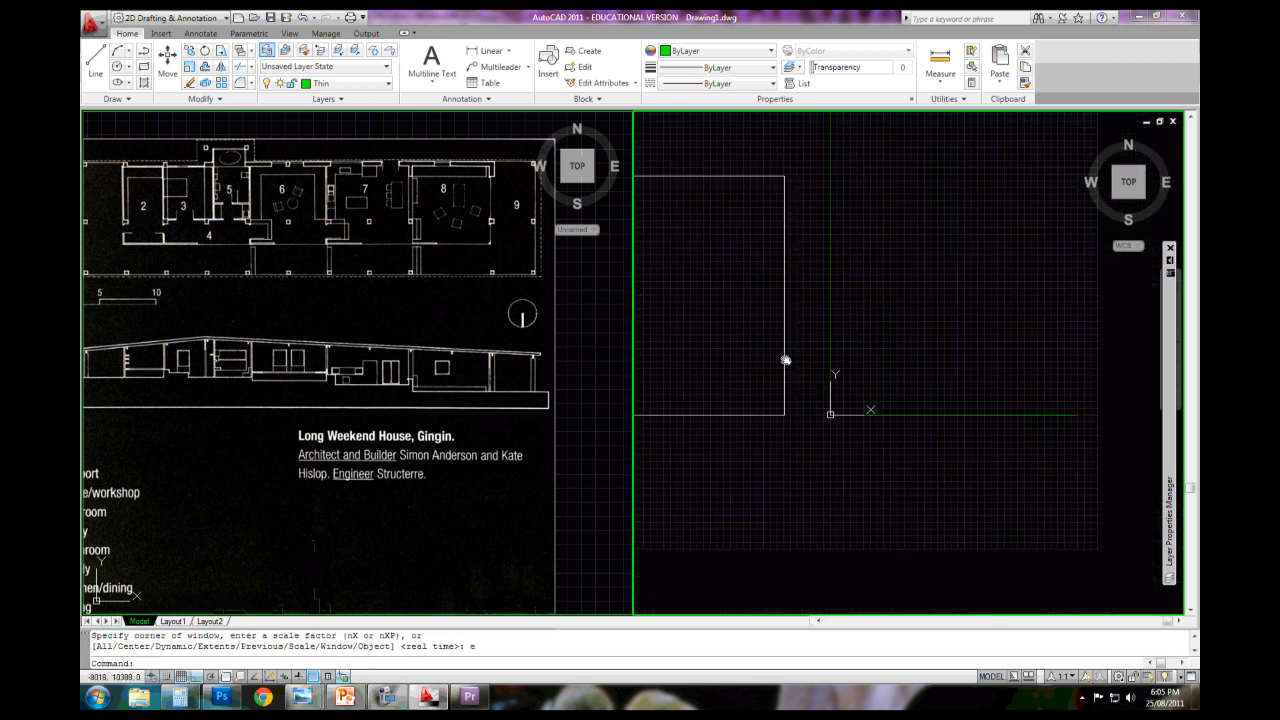
scroll(980, 443, up, 2)
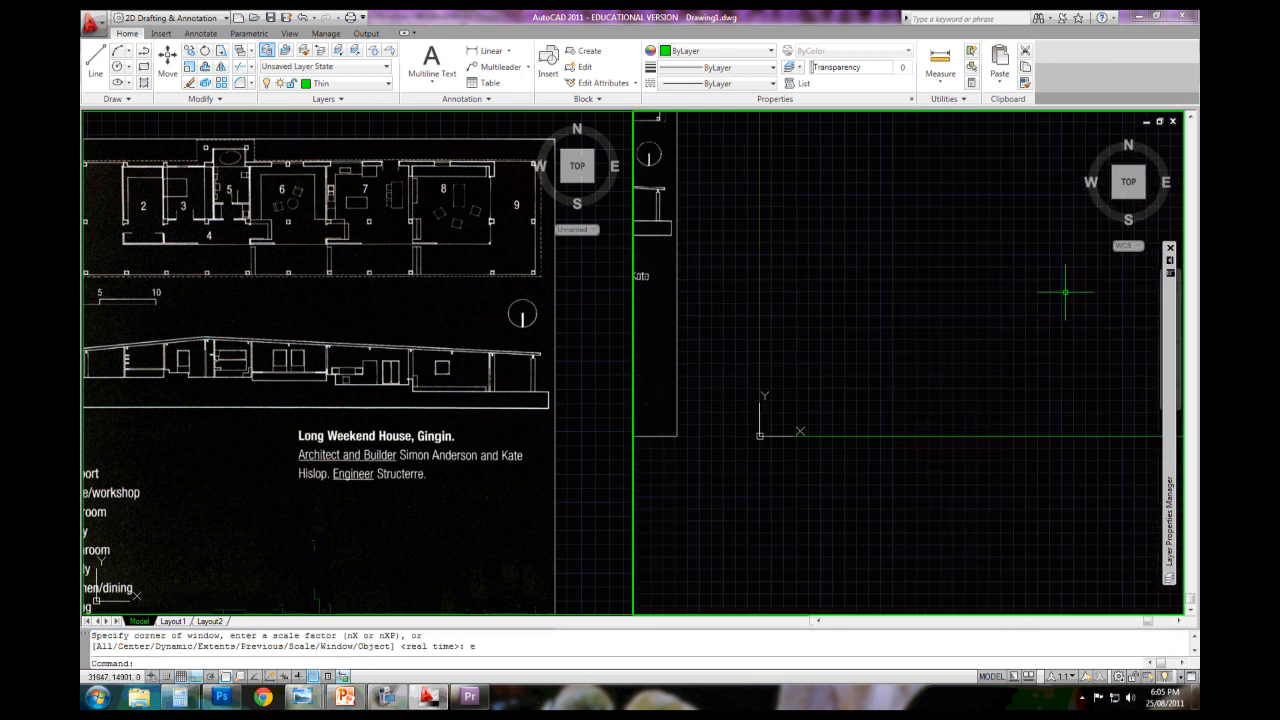
click(1170, 248)
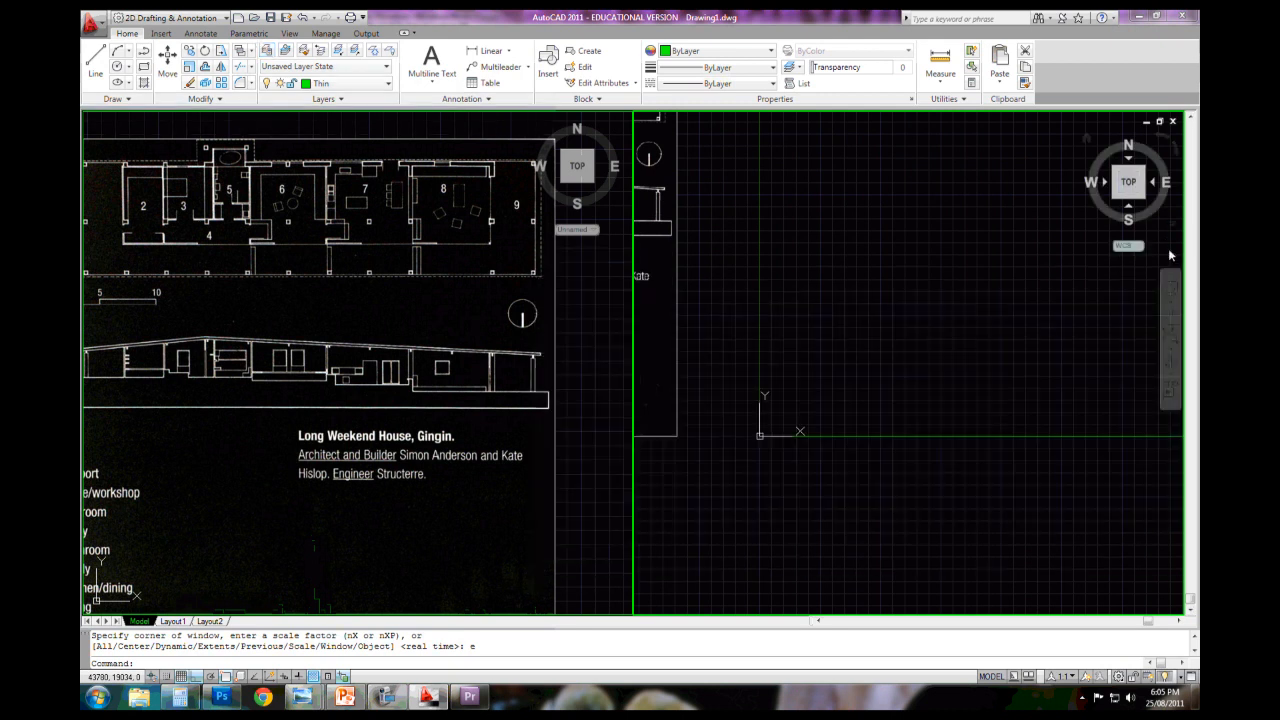
middle_drag(1091, 397, 1030, 394)
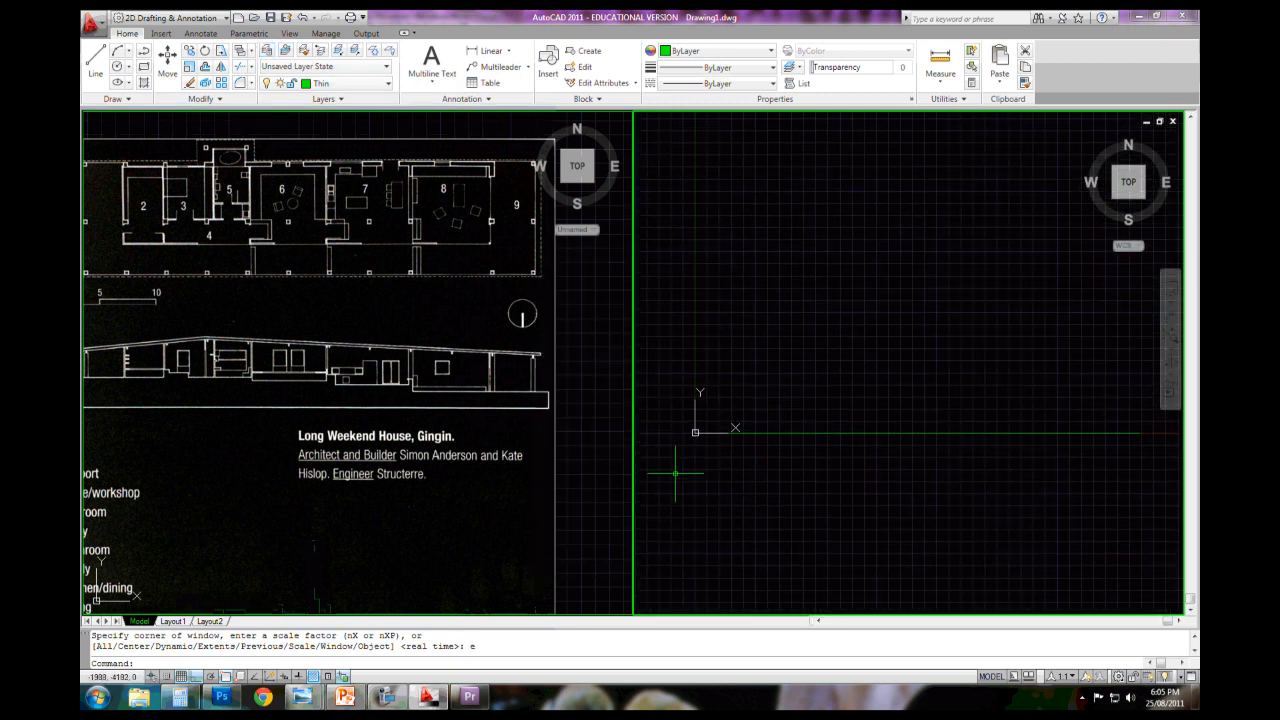
Examine the scanned section along its length, including the carport posts, roof edge, internal walls and floor levels
mouse_move(316, 438)
middle_down()
mouse_move(349, 441)
mouse_move(335, 440)
middle_up()
click(349, 443)
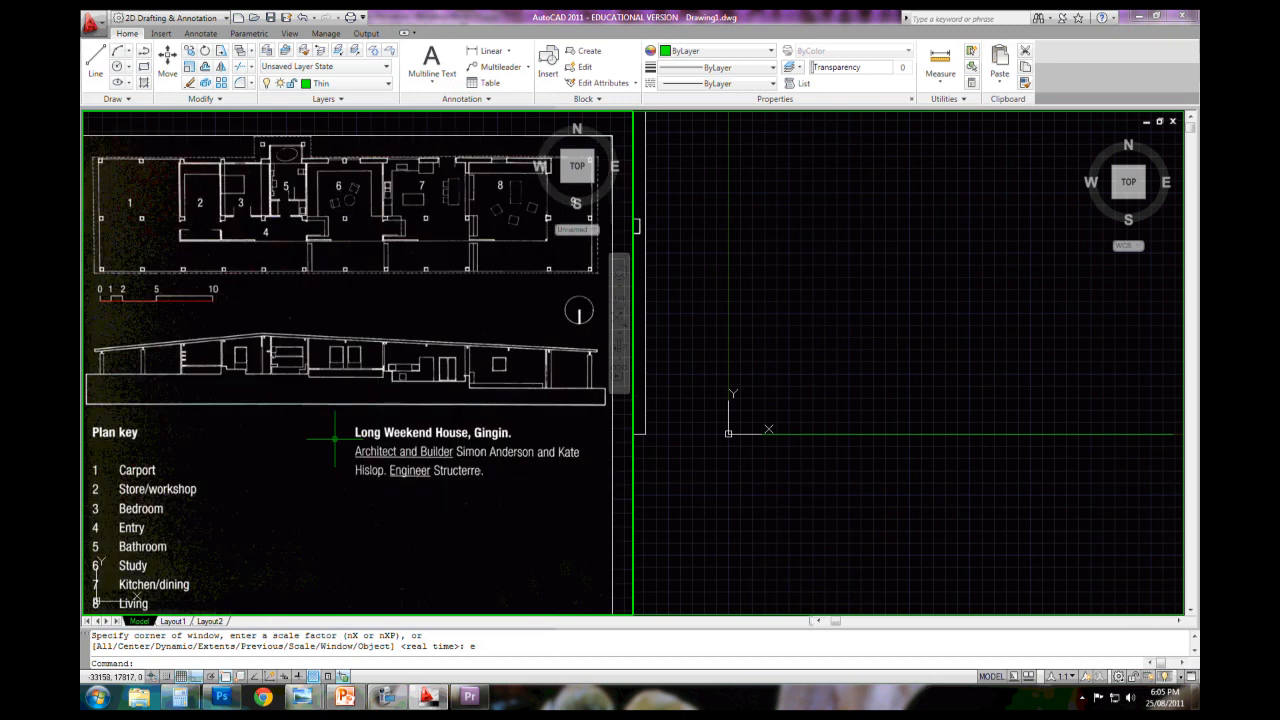
scroll(163, 363, up, 10)
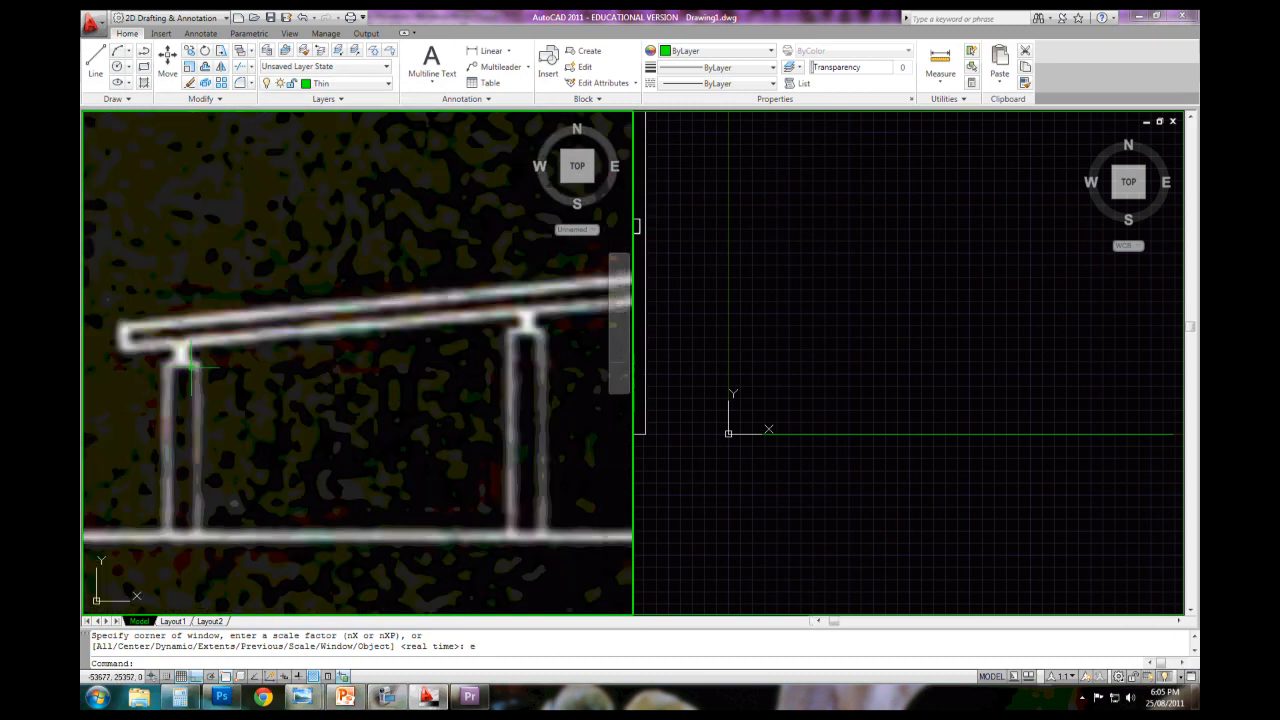
scroll(193, 366, down, 8)
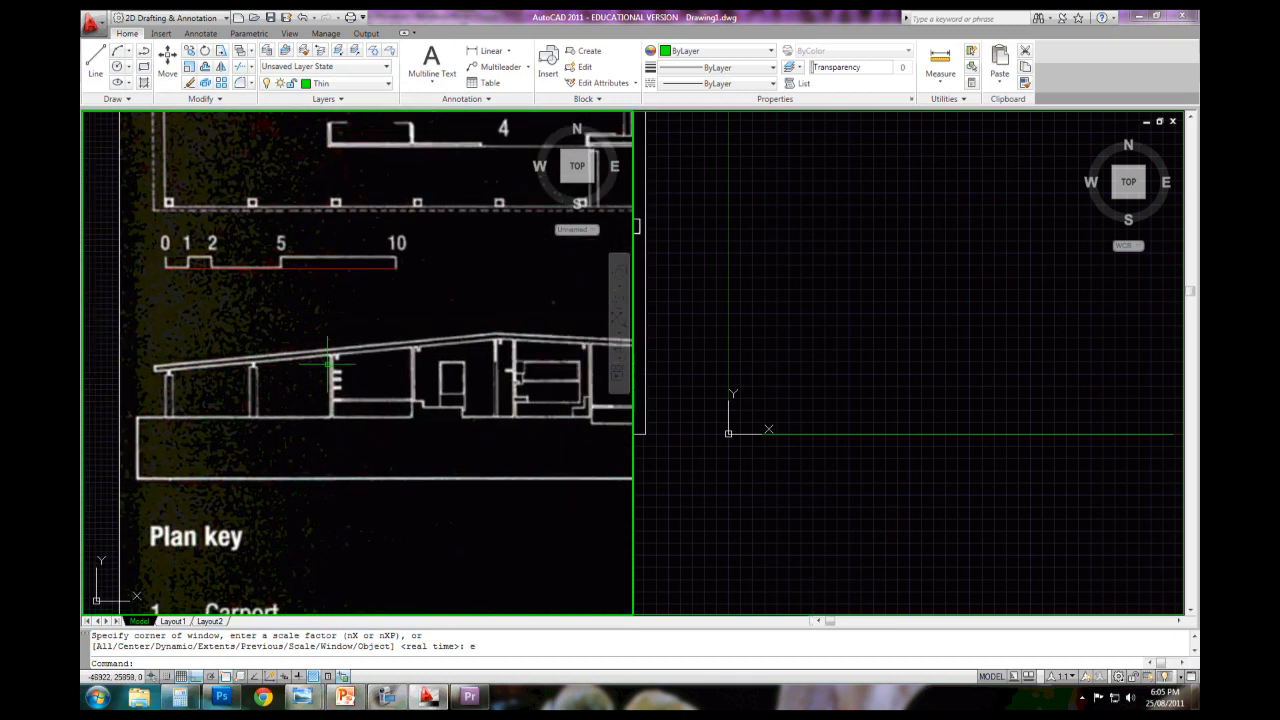
middle_drag(444, 370, 310, 369)
middle_drag(402, 377, 287, 369)
mouse_move(411, 389)
middle_down()
mouse_move(265, 413)
mouse_move(530, 428)
middle_up()
middle_drag(285, 430, 535, 421)
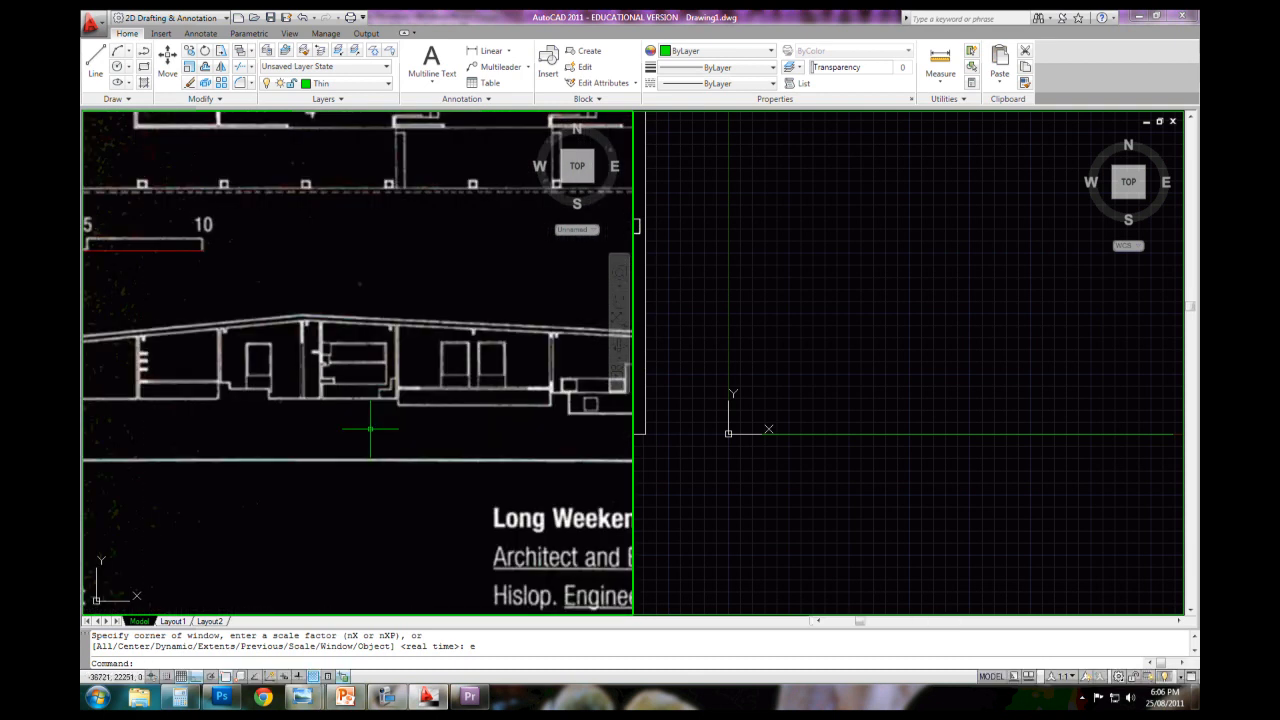
middle_drag(246, 376, 485, 363)
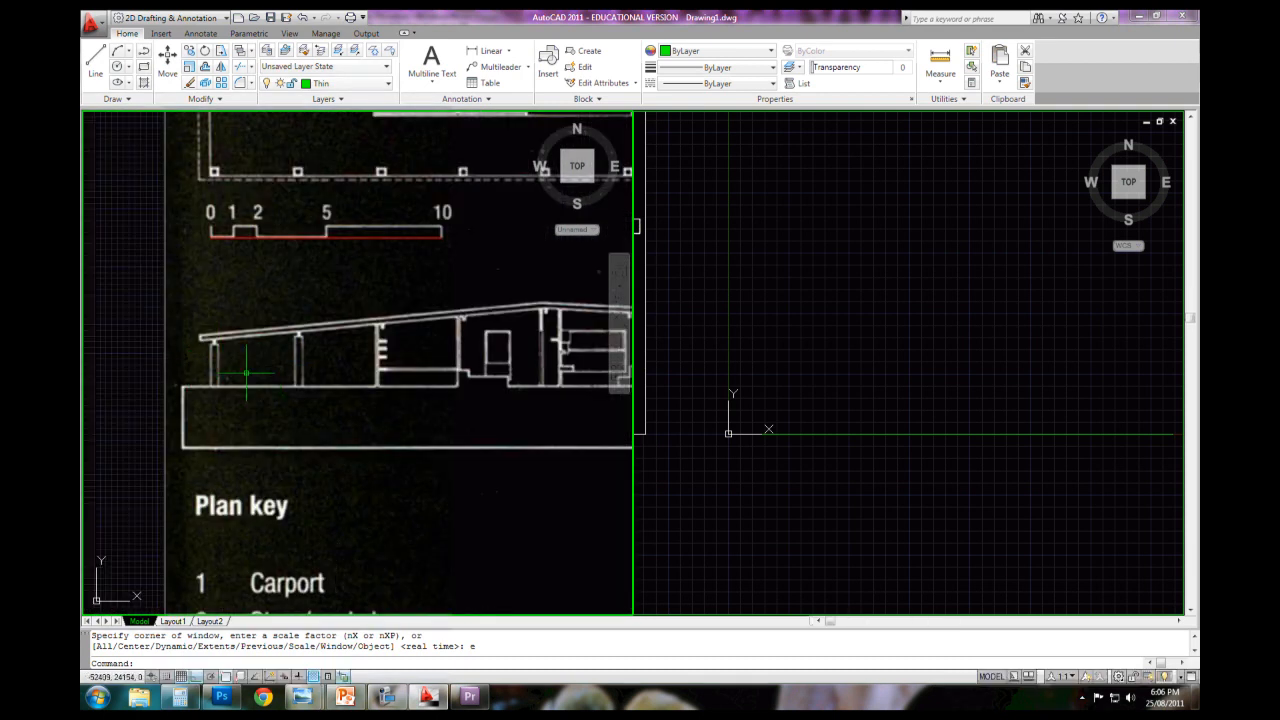
Measure the horizontal spacing between the two carport posts and from the second post to the store/workshop wall on the scan
scroll(205, 335, up, 3)
text(di)
key(Return)
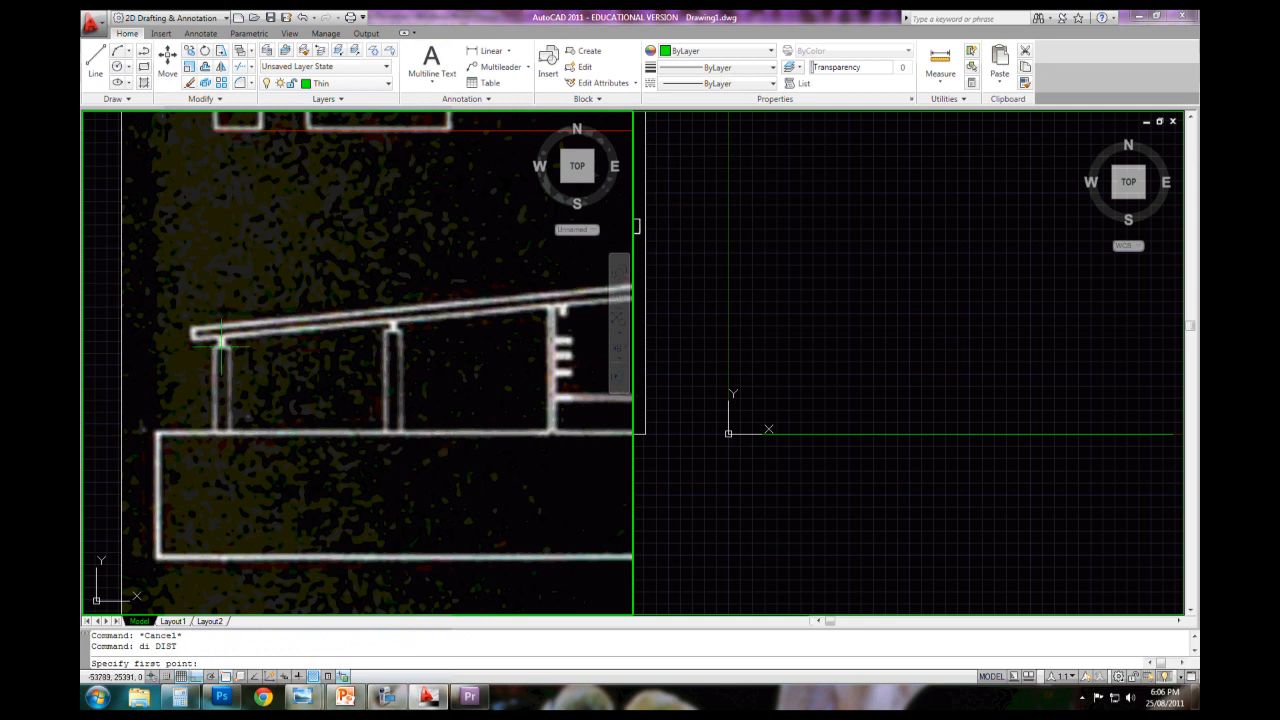
click(222, 341)
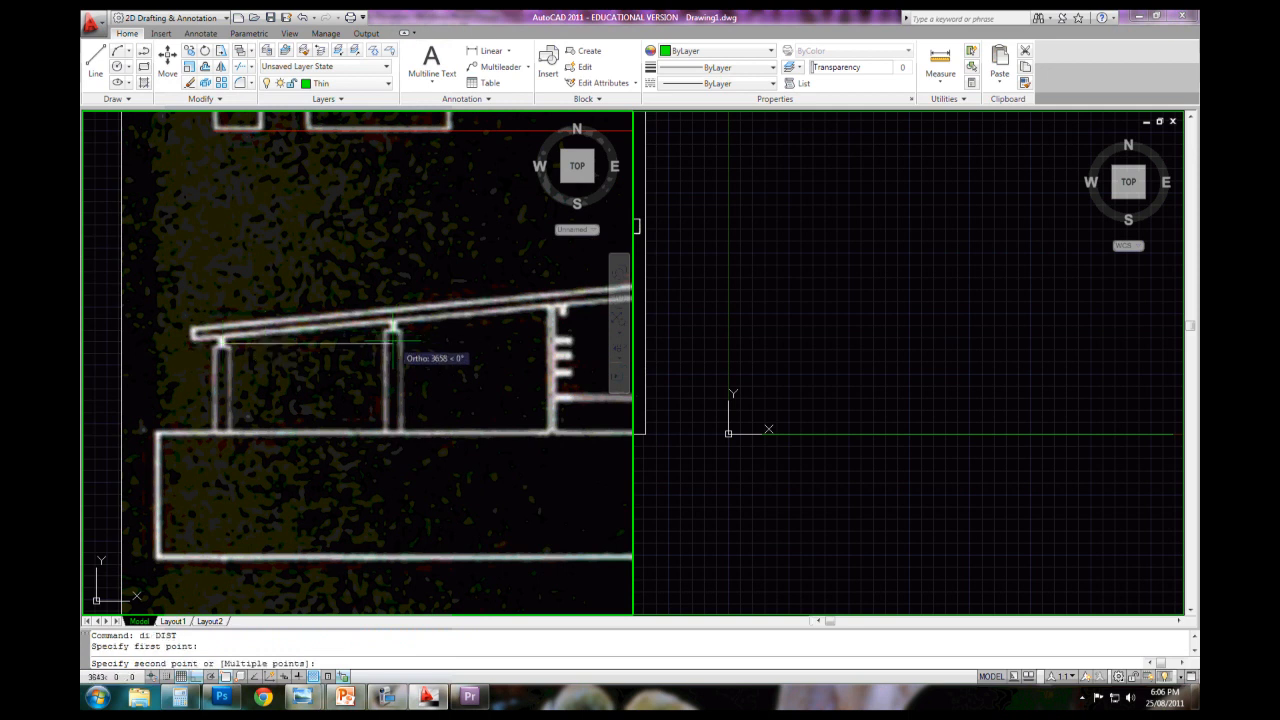
click(393, 341)
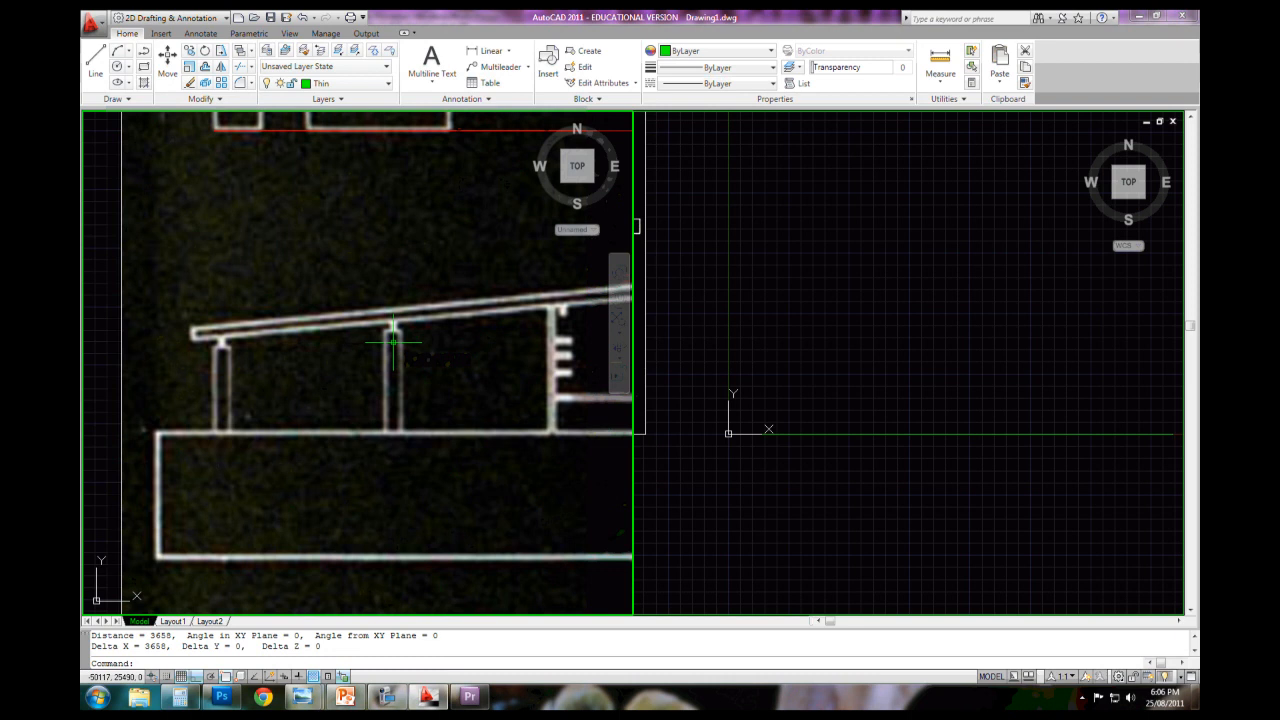
key(Return)
click(393, 341)
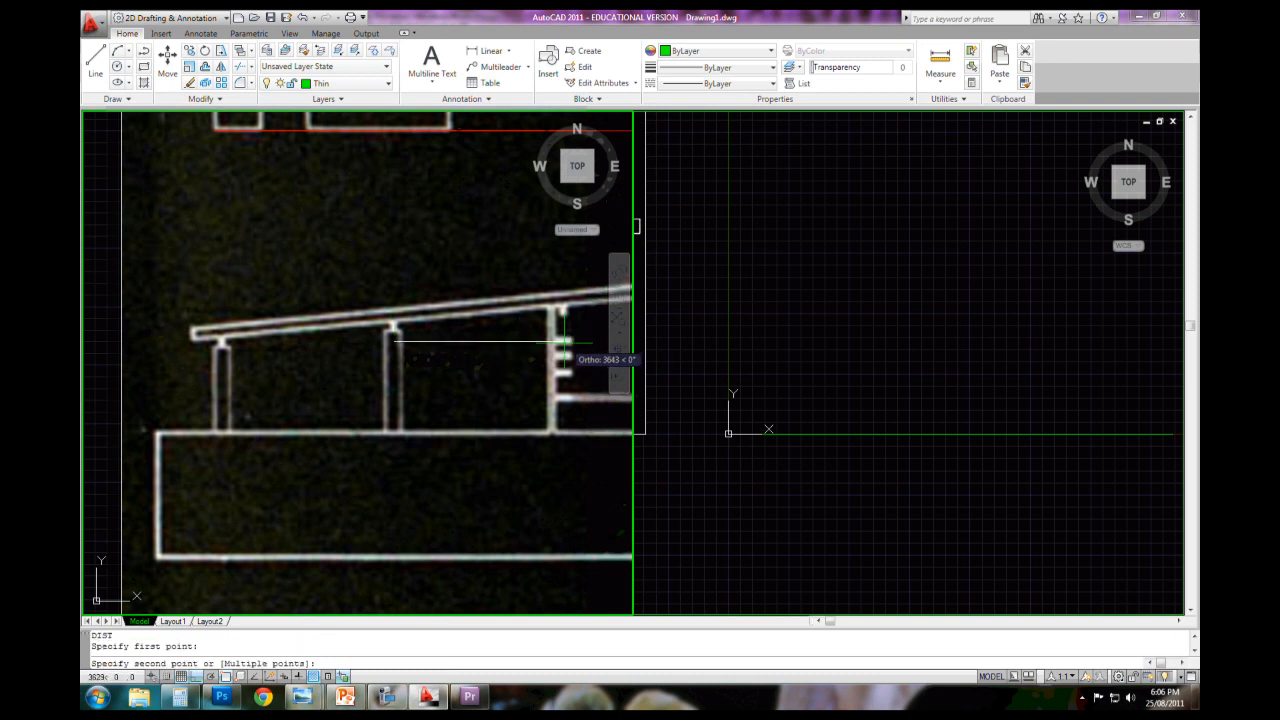
click(563, 343)
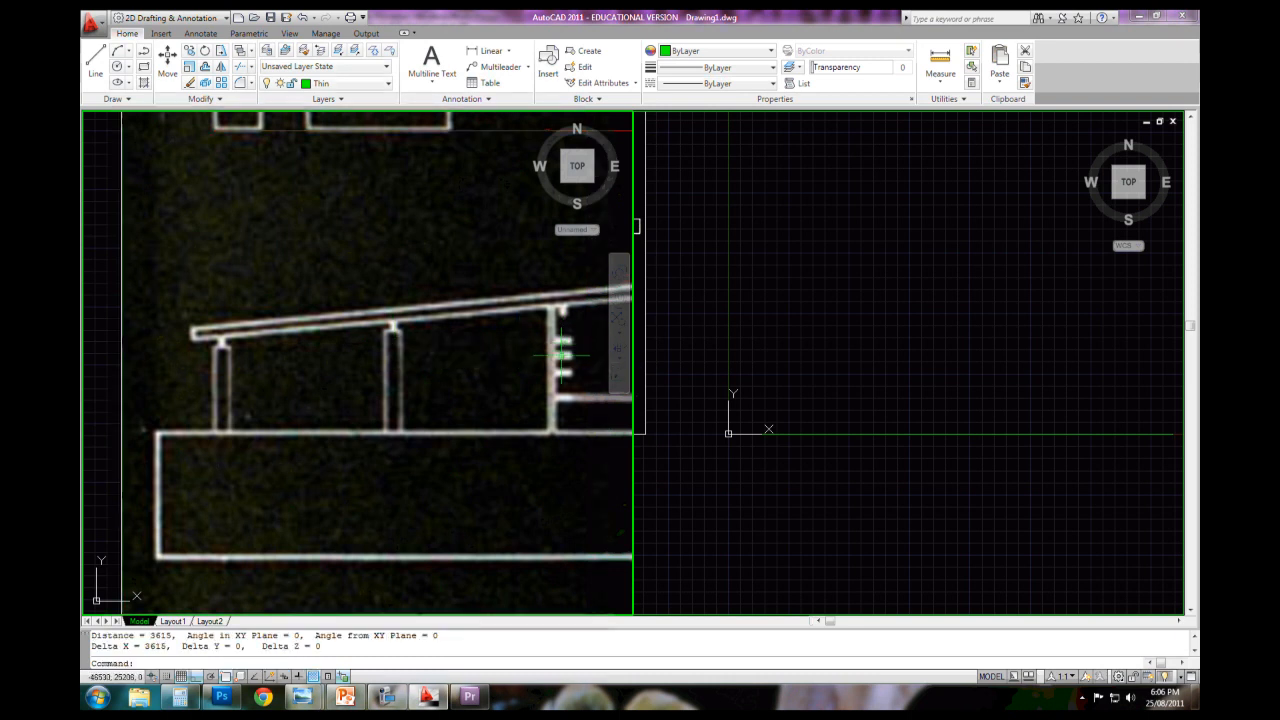
Check the snap and grid spacing settings for the blank viewport and close them without changes
click(790, 425)
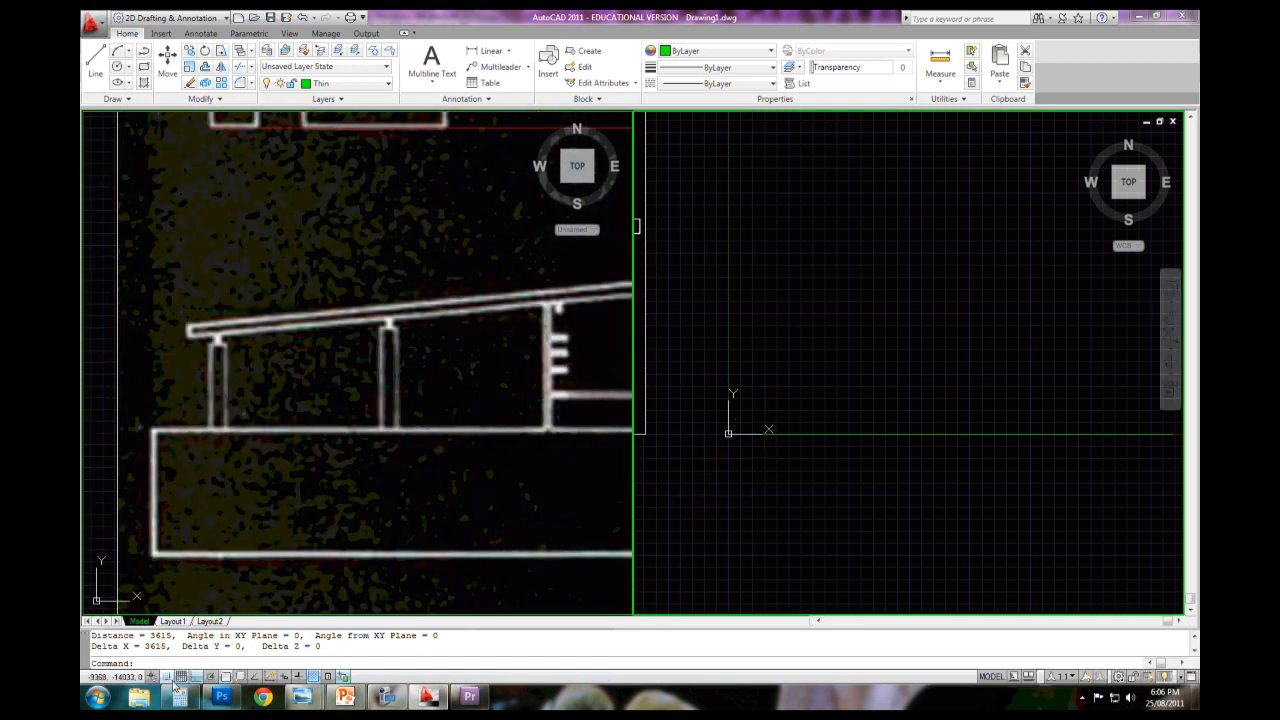
right_click(181, 676)
click(218, 650)
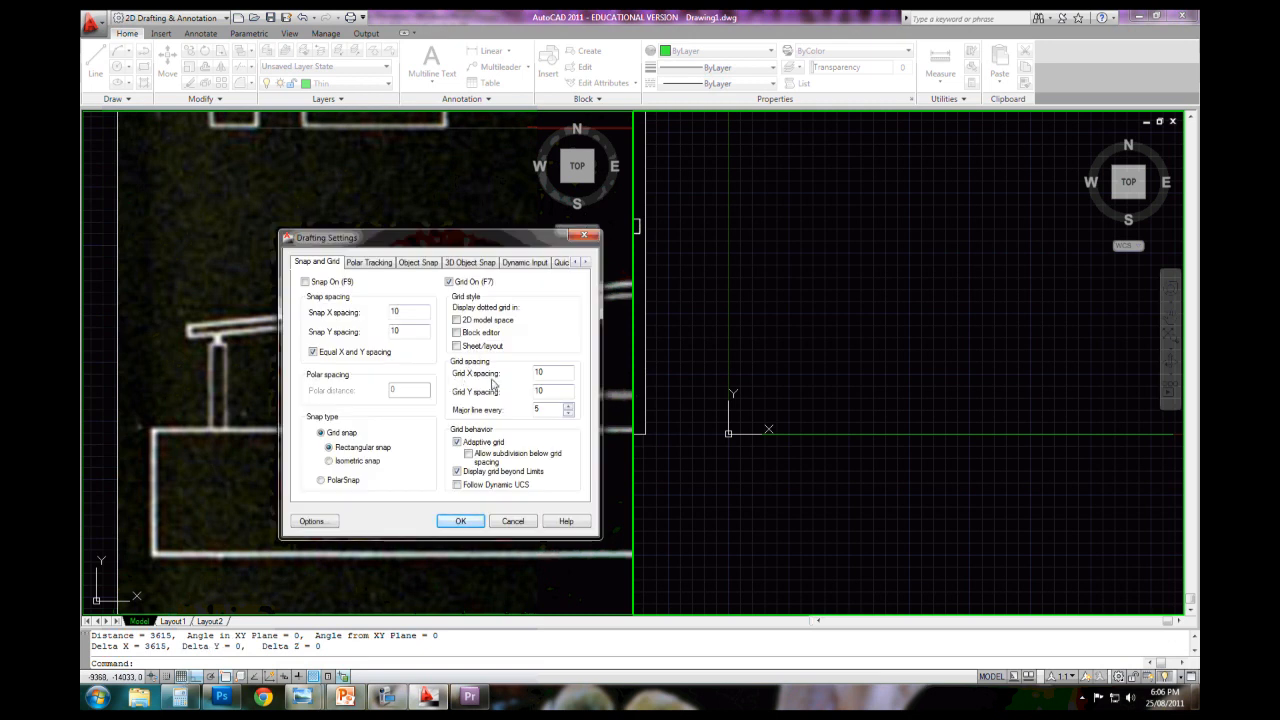
click(511, 521)
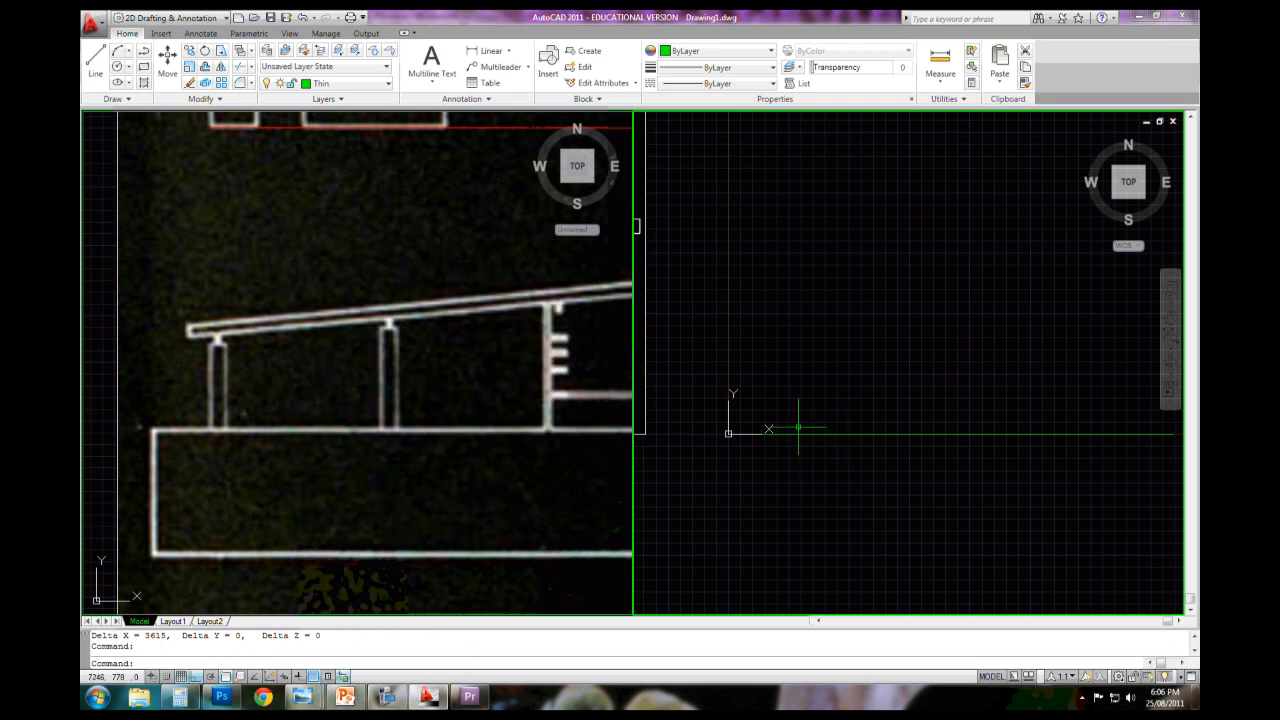
Turn off the grid in the blank viewport, with the origin end of the baseline framed
click(797, 431)
click(772, 400)
scroll(777, 428, up, 2)
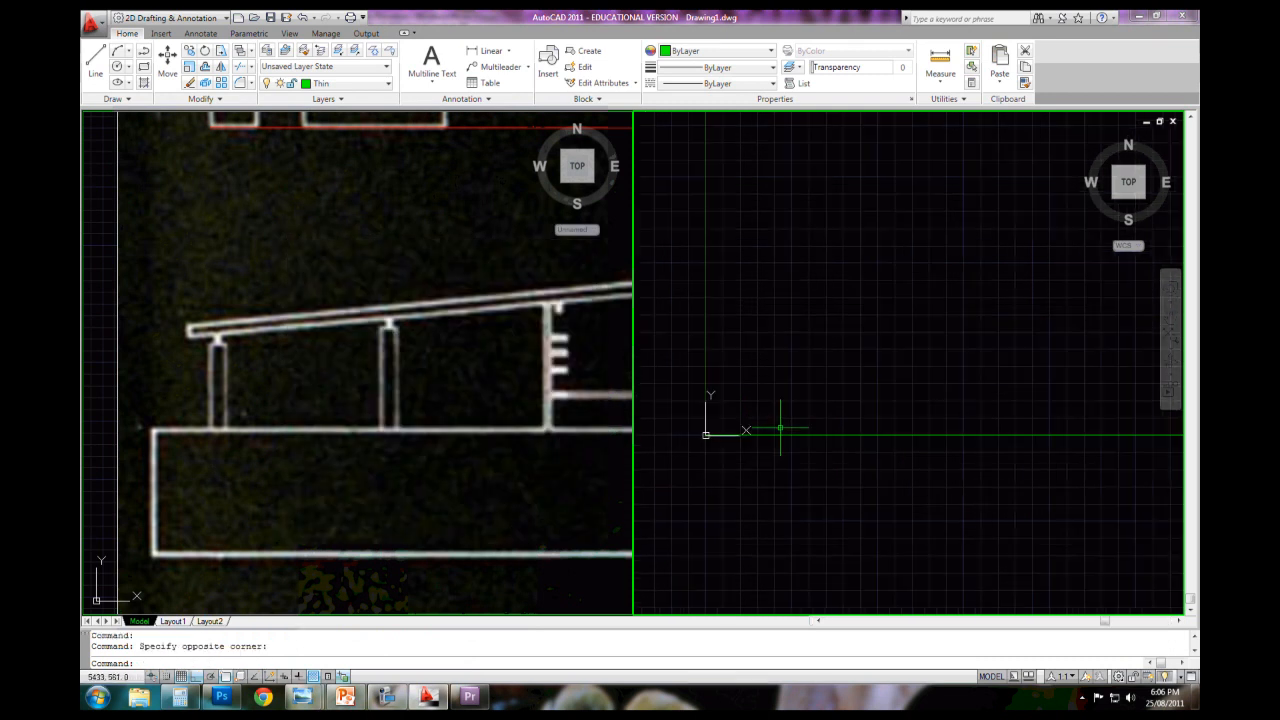
scroll(800, 434, down, 1)
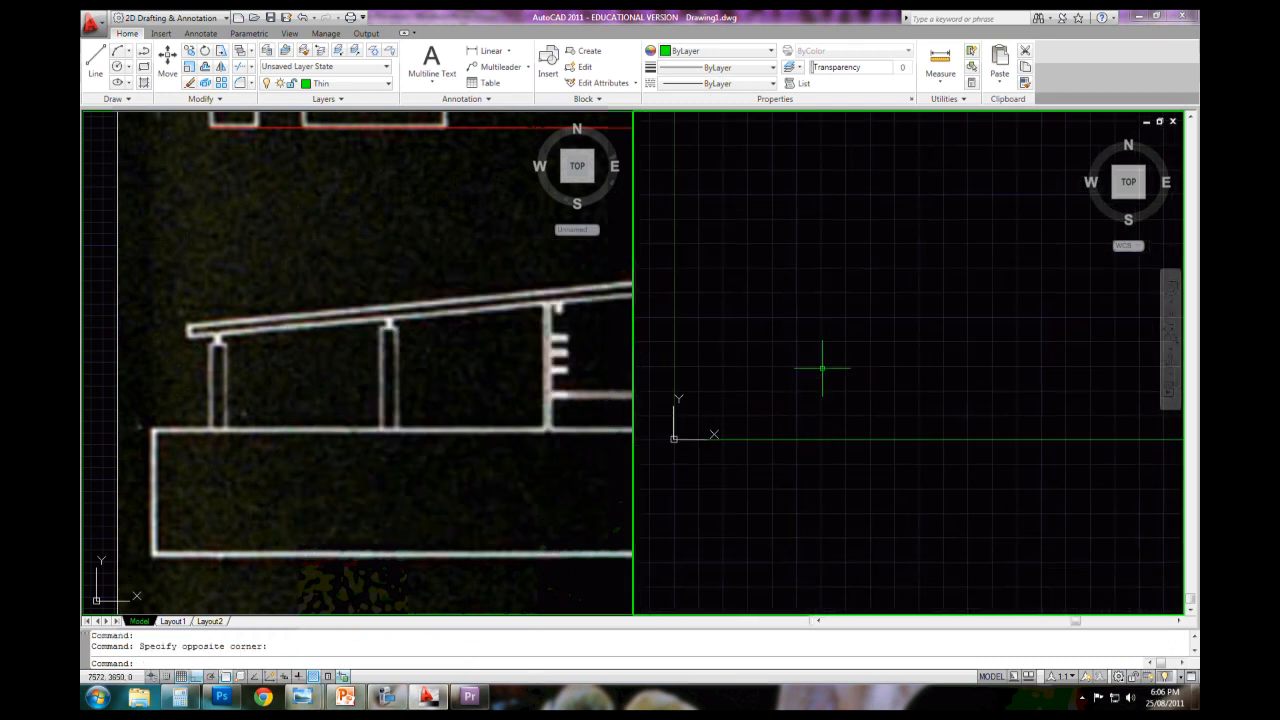
click(181, 676)
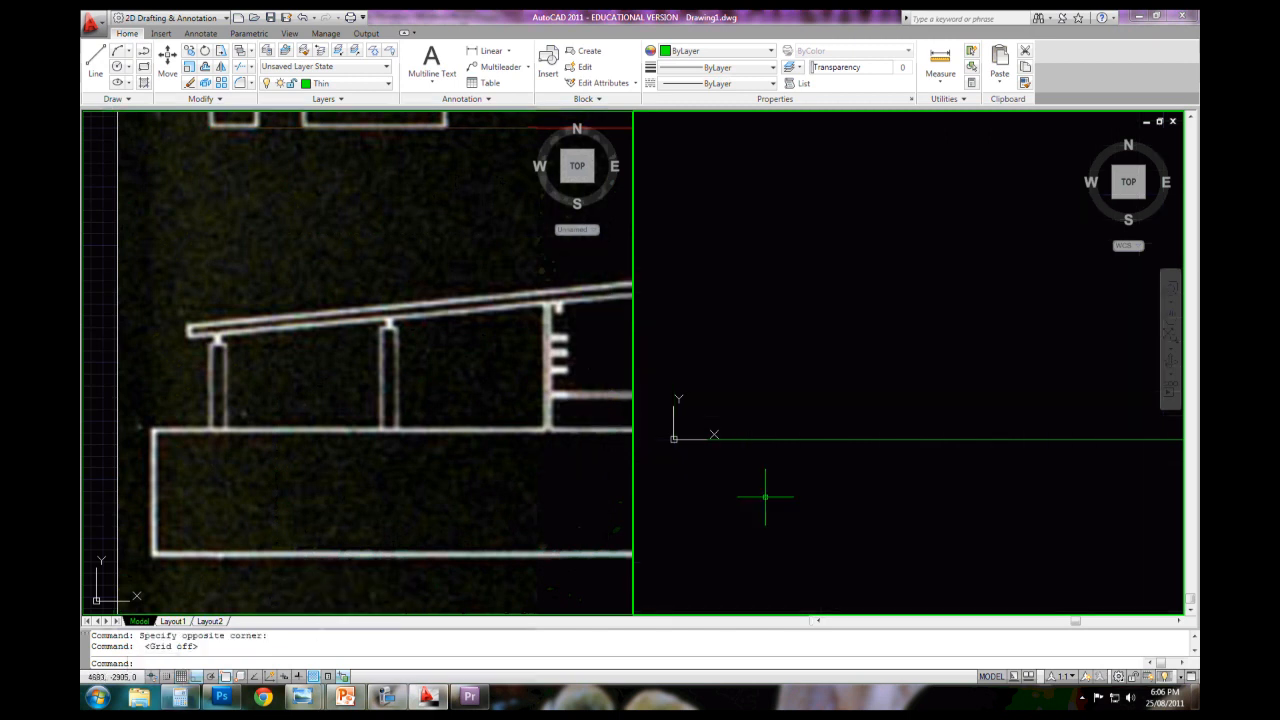
Draw a freehand vertical polyline crossing the baseline a short distance along the positive X axis from the origin
text(pl)
key(Return)
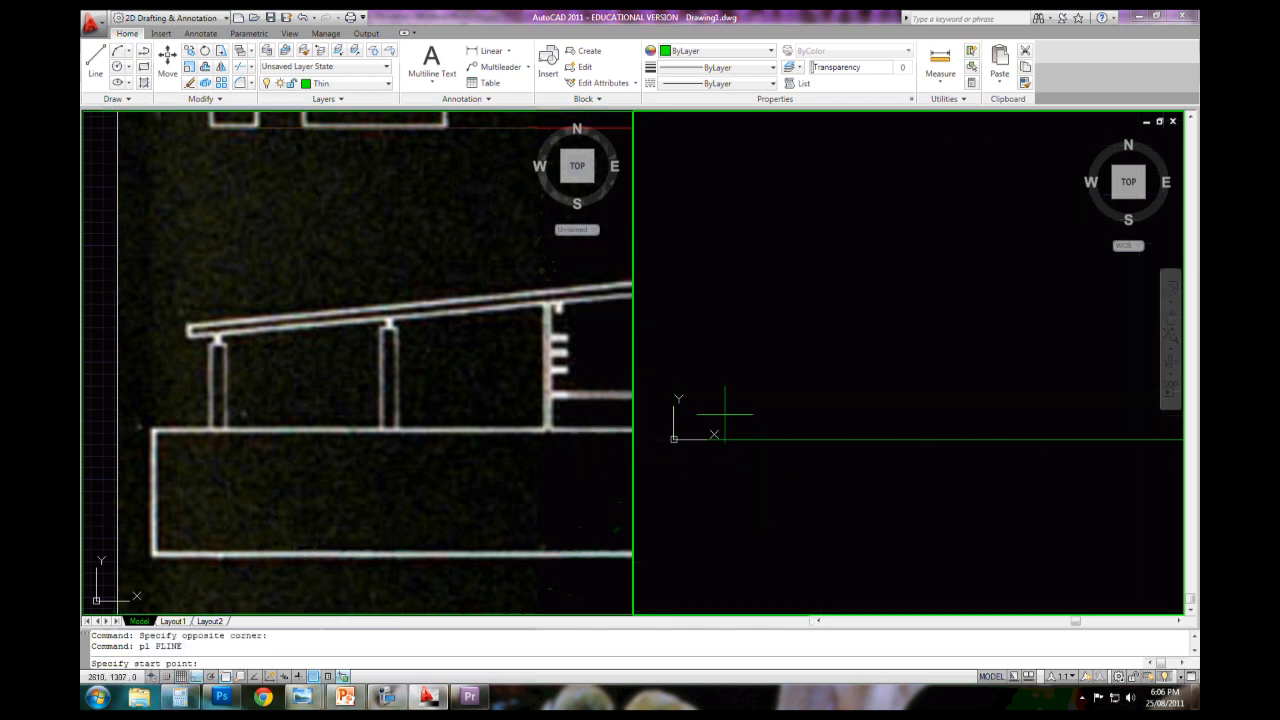
click(743, 367)
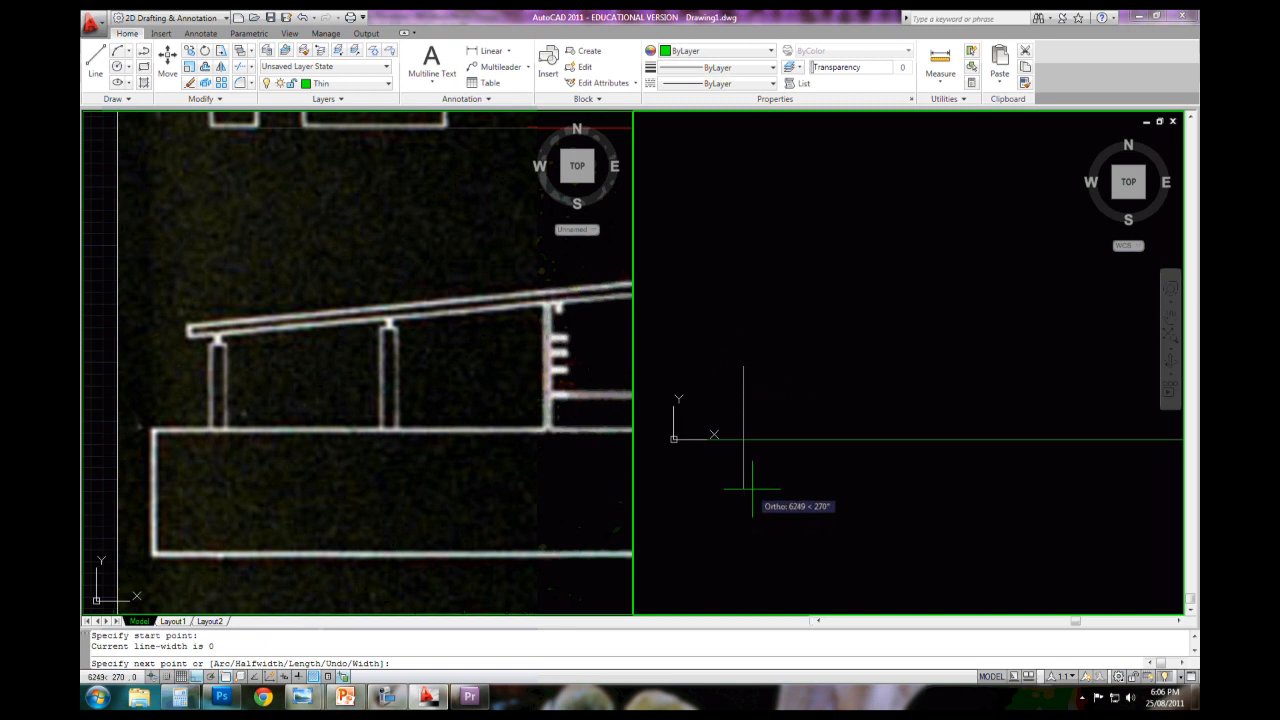
key(Escape)
scroll(707, 468, up, 2)
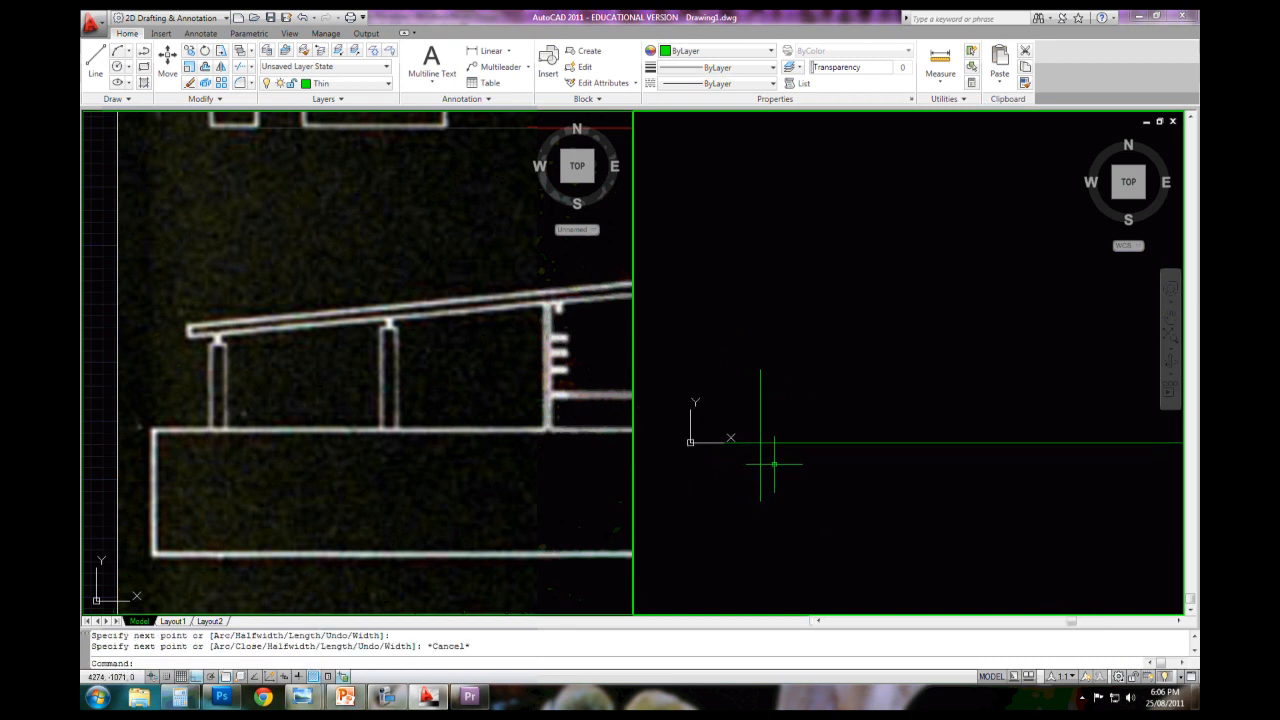
key(Escape)
Examine the whole plan and section on the scan for the repeated spacing of posts and walls along the house
click(503, 457)
scroll(510, 450, down, 5)
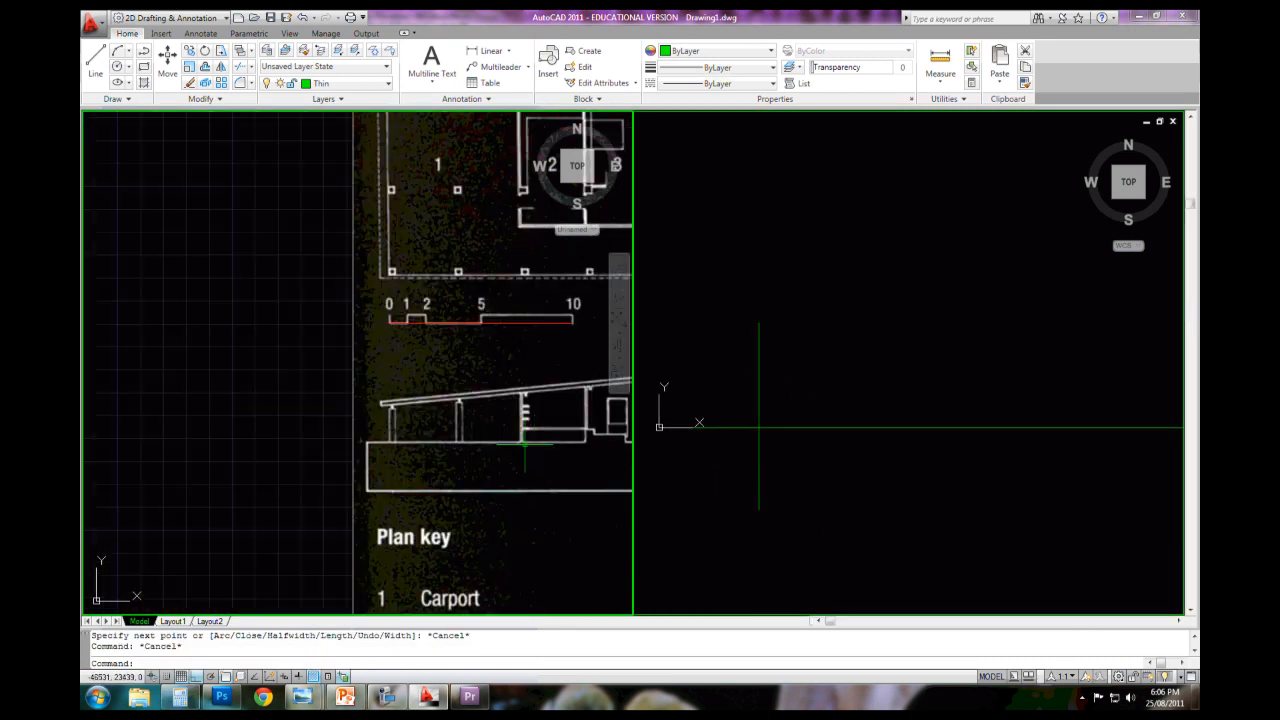
scroll(515, 436, down, 1)
scroll(332, 418, up, 3)
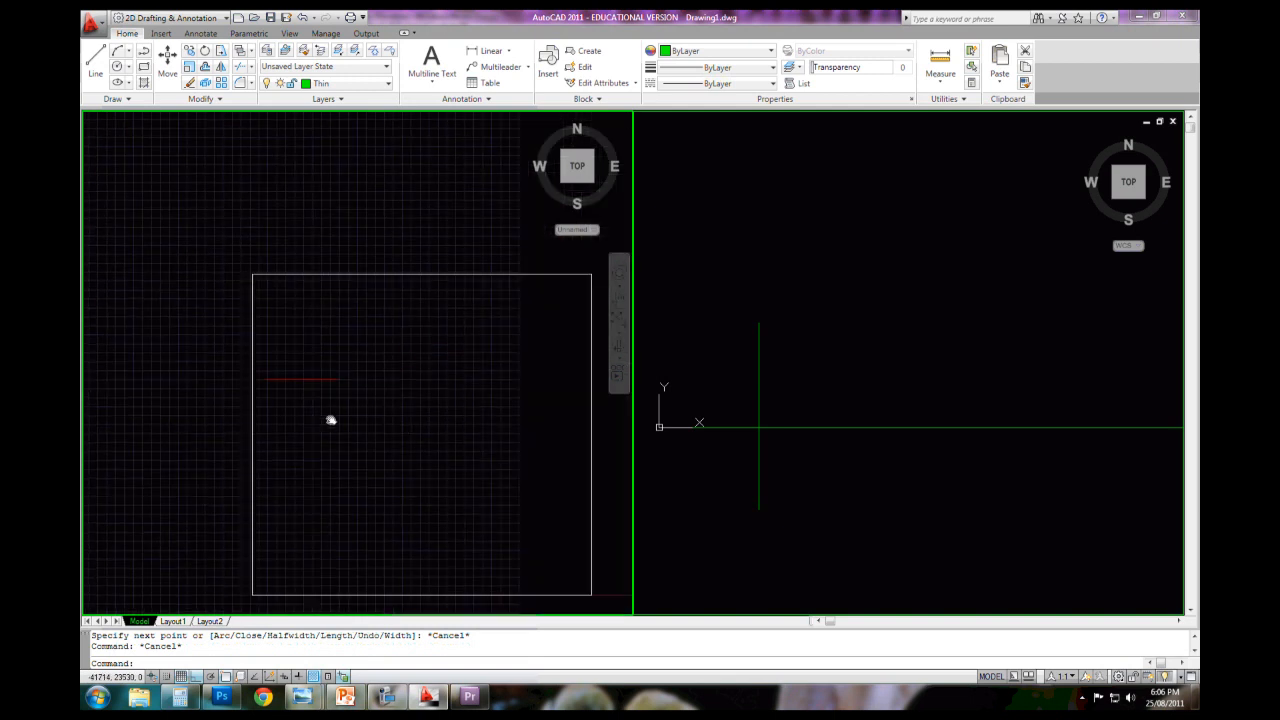
scroll(320, 415, down, 3)
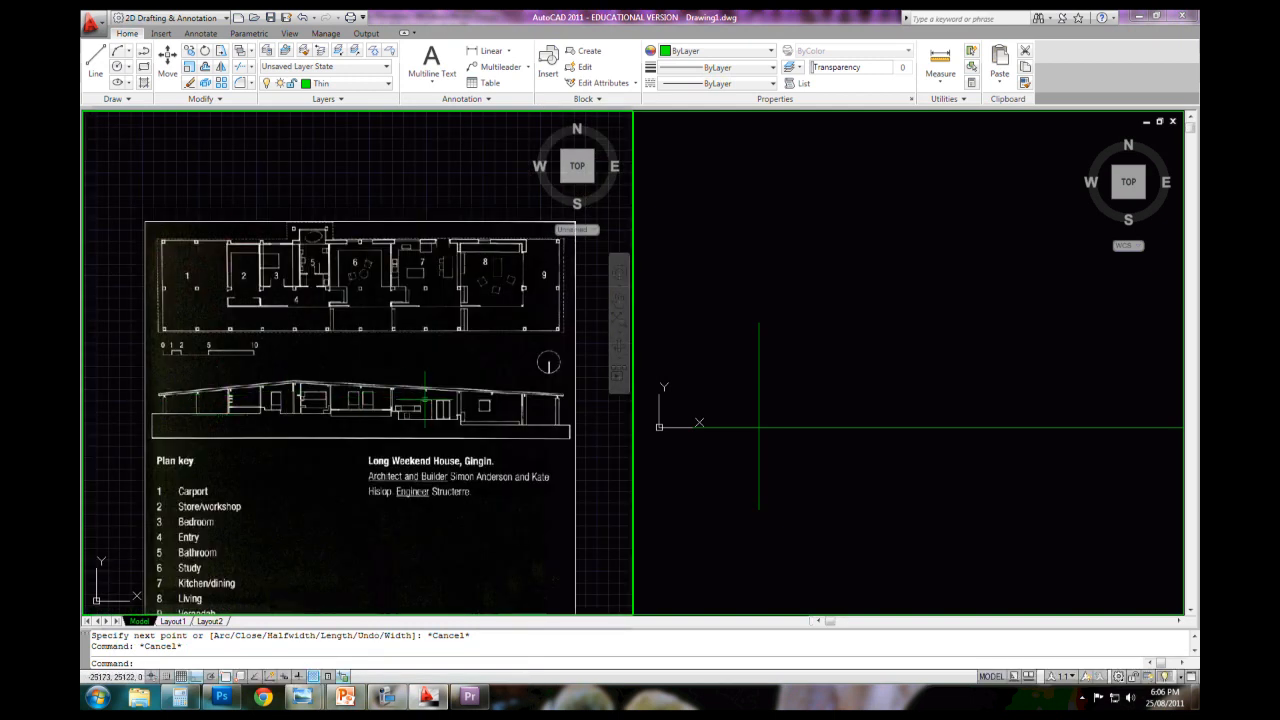
click(816, 411)
click(809, 391)
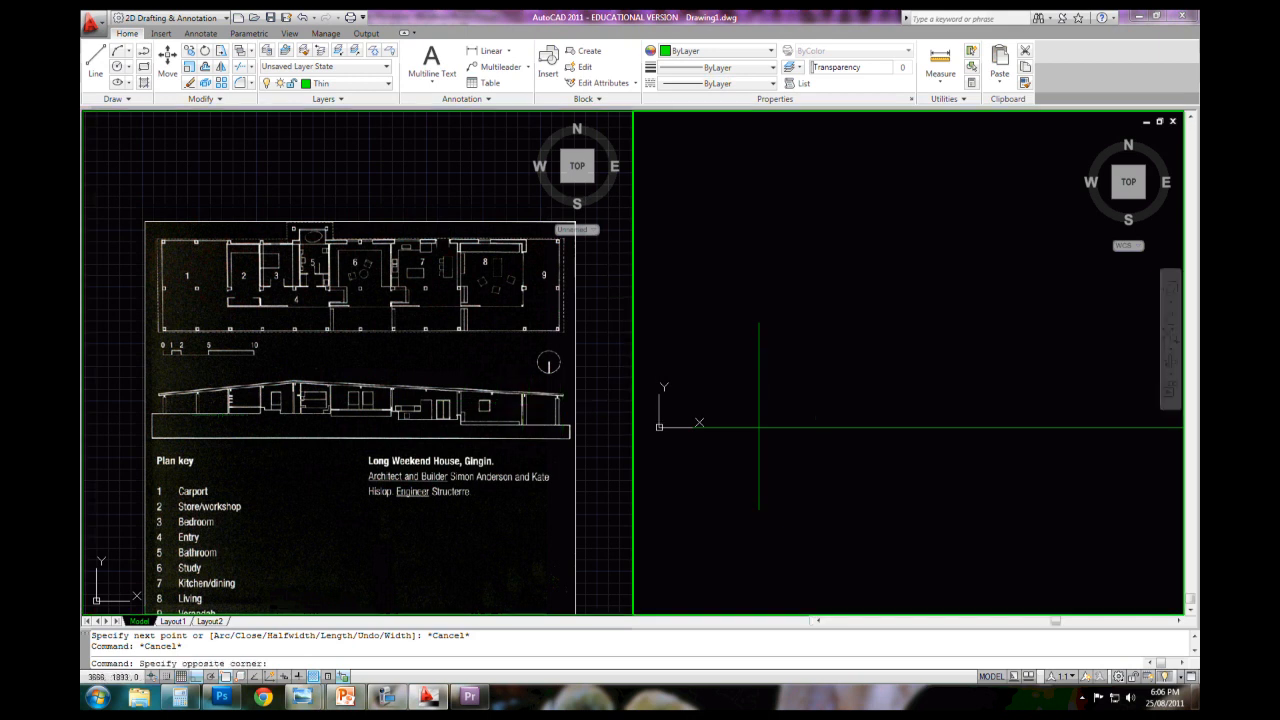
click(732, 370)
key(Escape)
middle_drag(821, 412, 805, 419)
key(Escape)
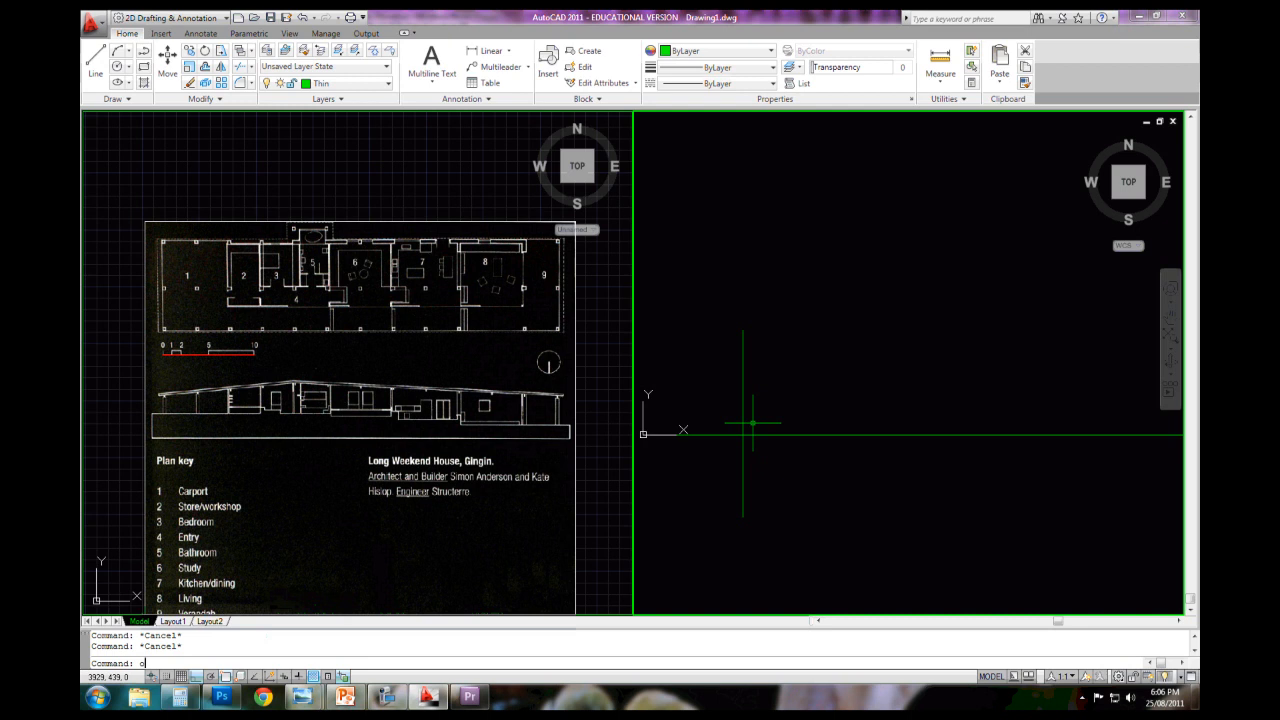
Offset the vertical line in the blank viewport by 3600 in the positive X direction
key(Return)
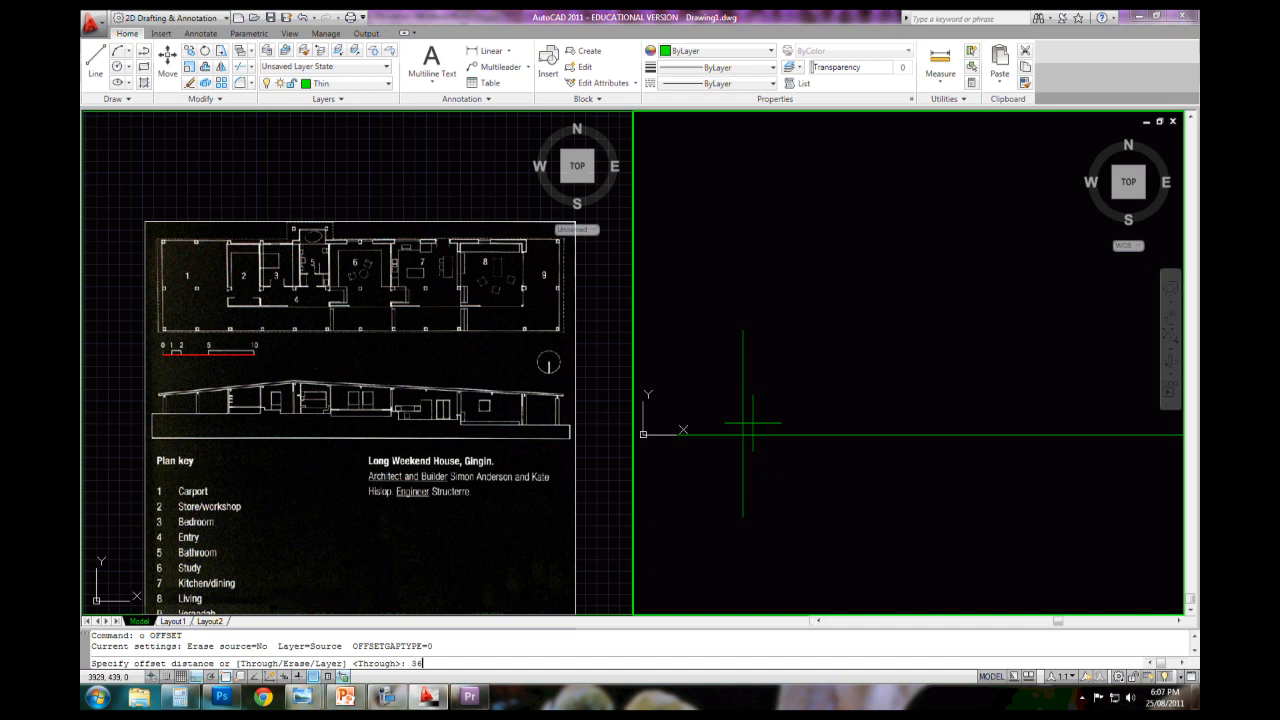
key(Return)
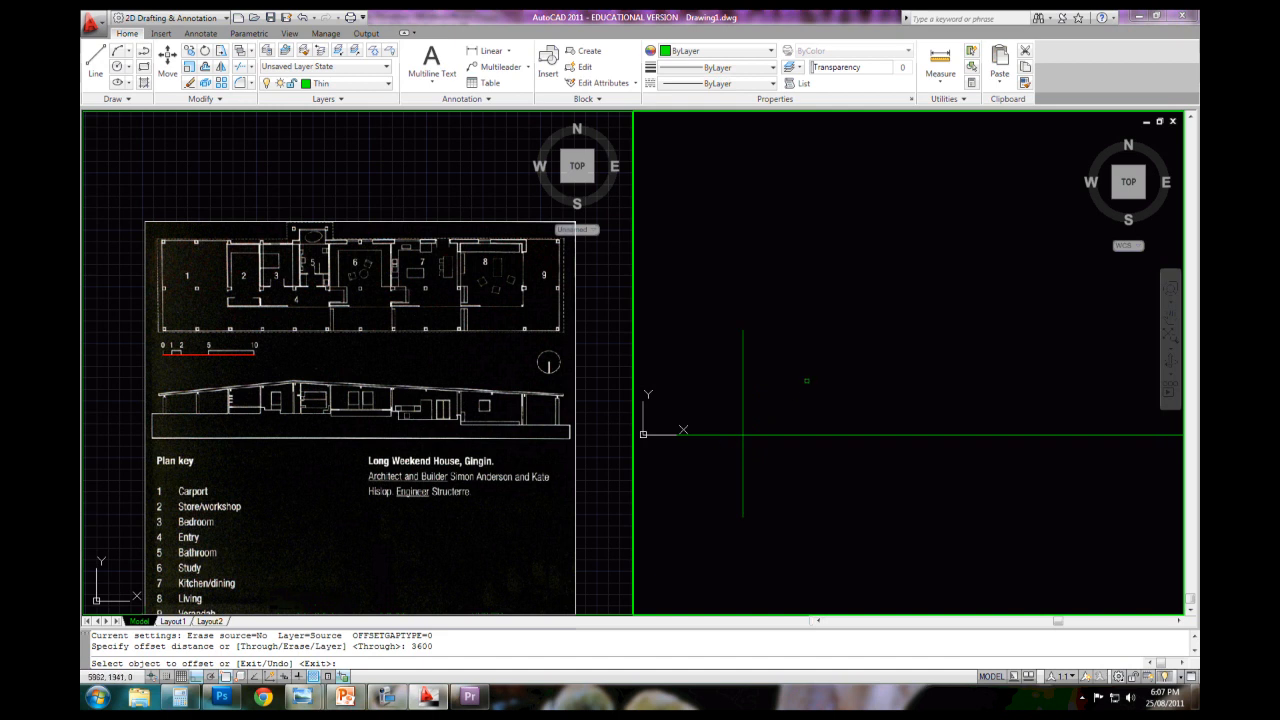
click(743, 395)
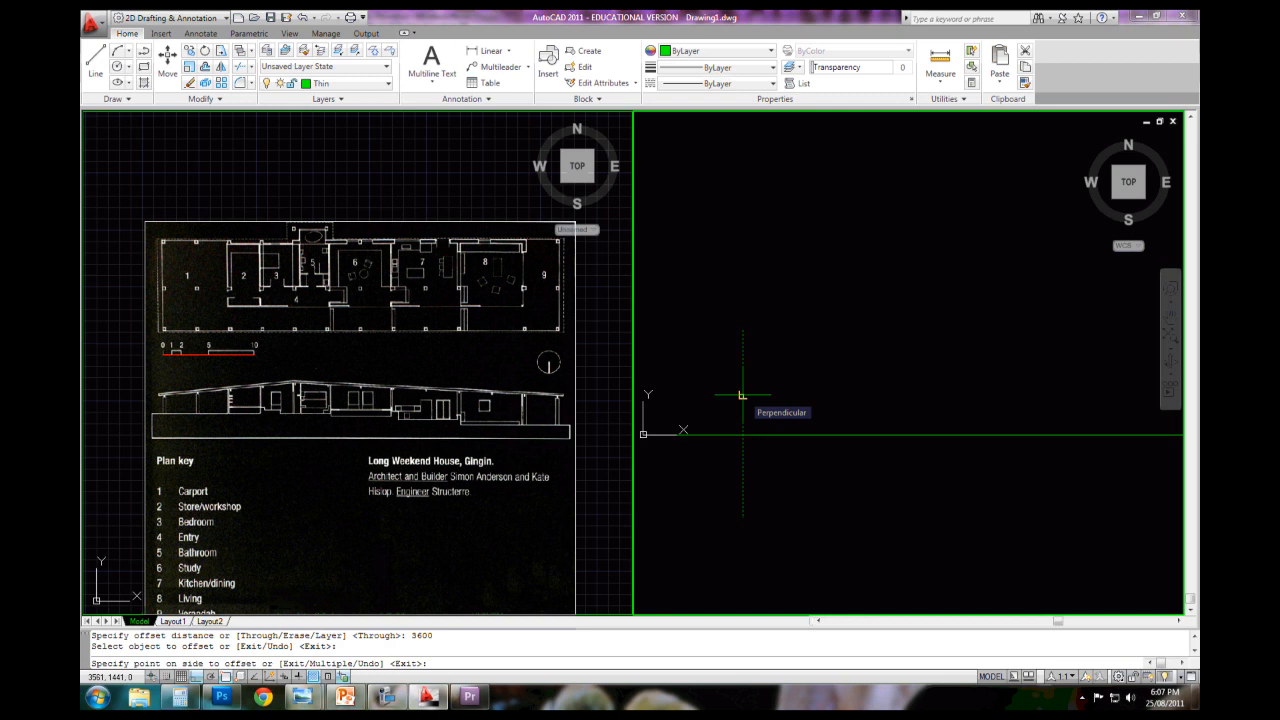
click(800, 398)
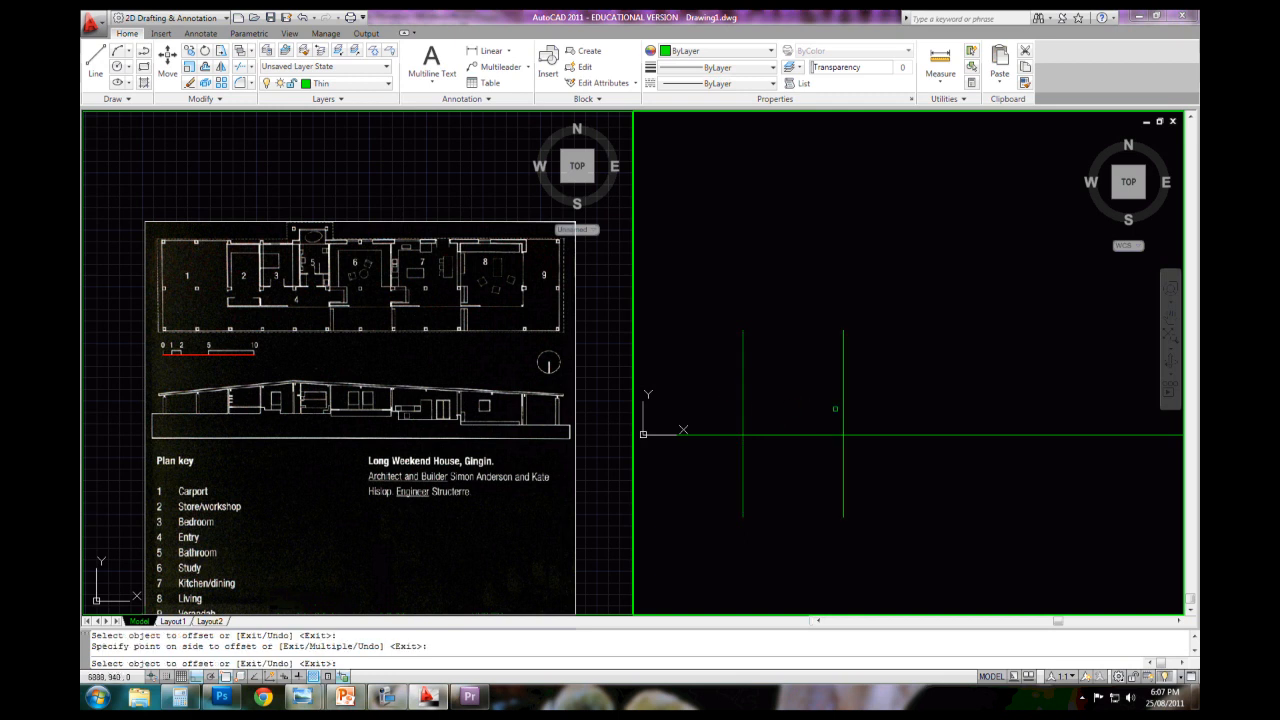
Repeat the 3600 offset from each newest line to add five more vertical lines along the baseline
scroll(835, 410, down, 2)
click(797, 420)
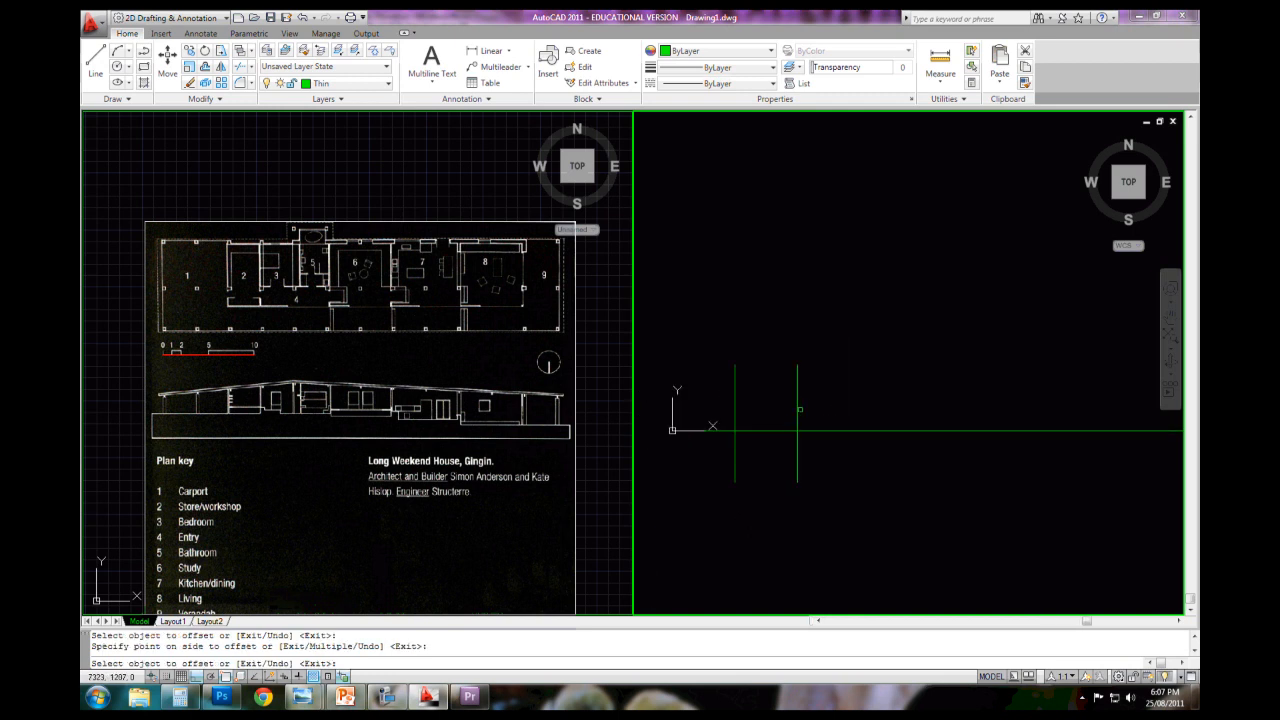
click(830, 412)
click(860, 410)
click(933, 407)
click(921, 411)
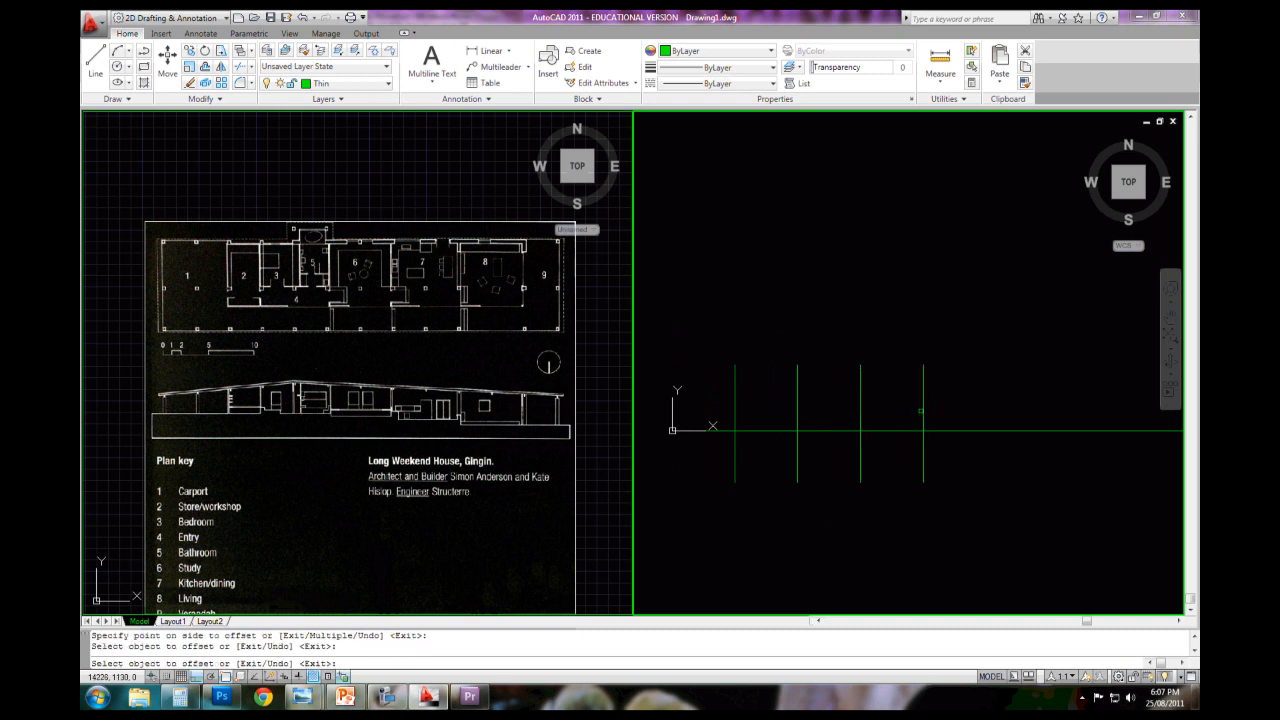
click(917, 410)
click(1025, 407)
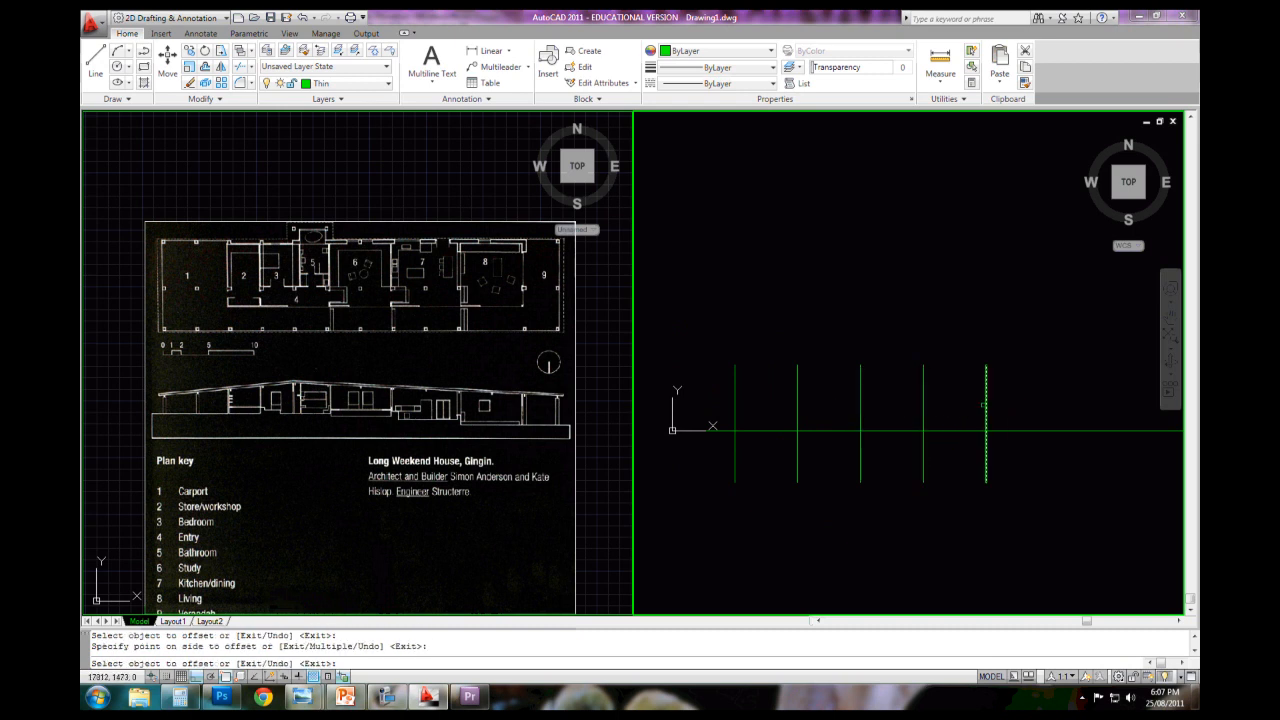
click(985, 405)
click(1022, 407)
click(1049, 410)
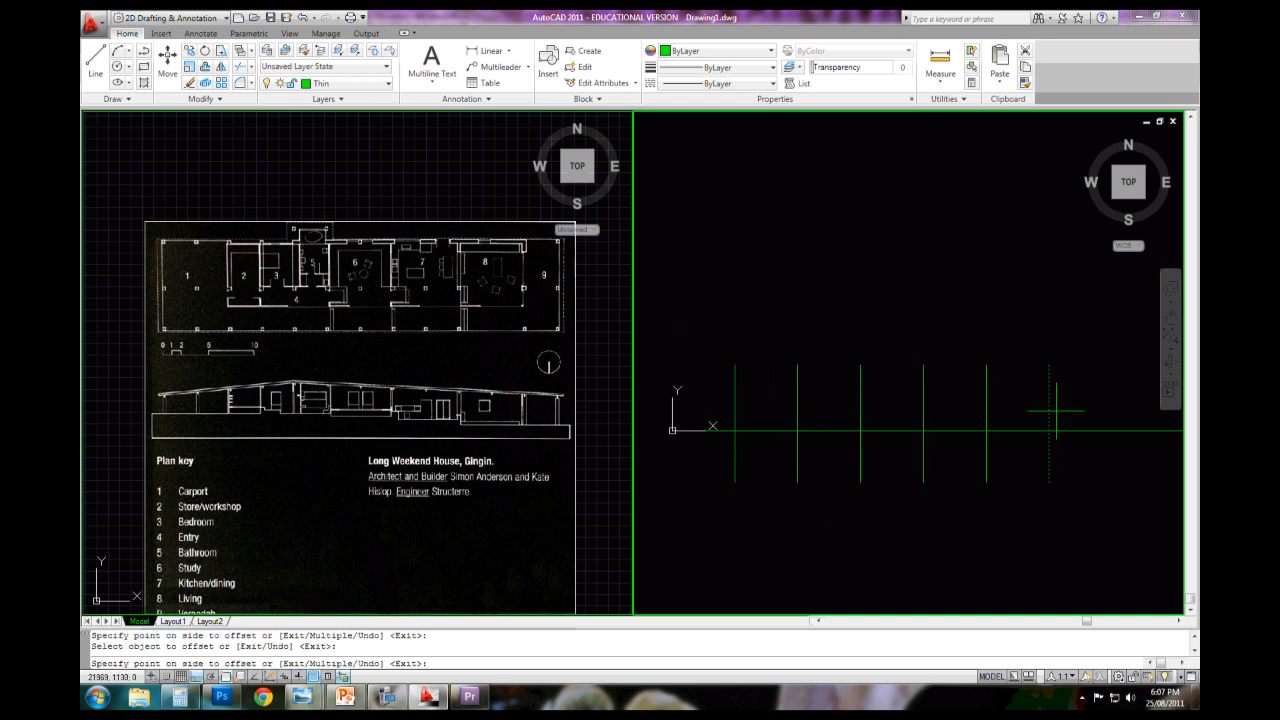
click(1060, 416)
key(Return)
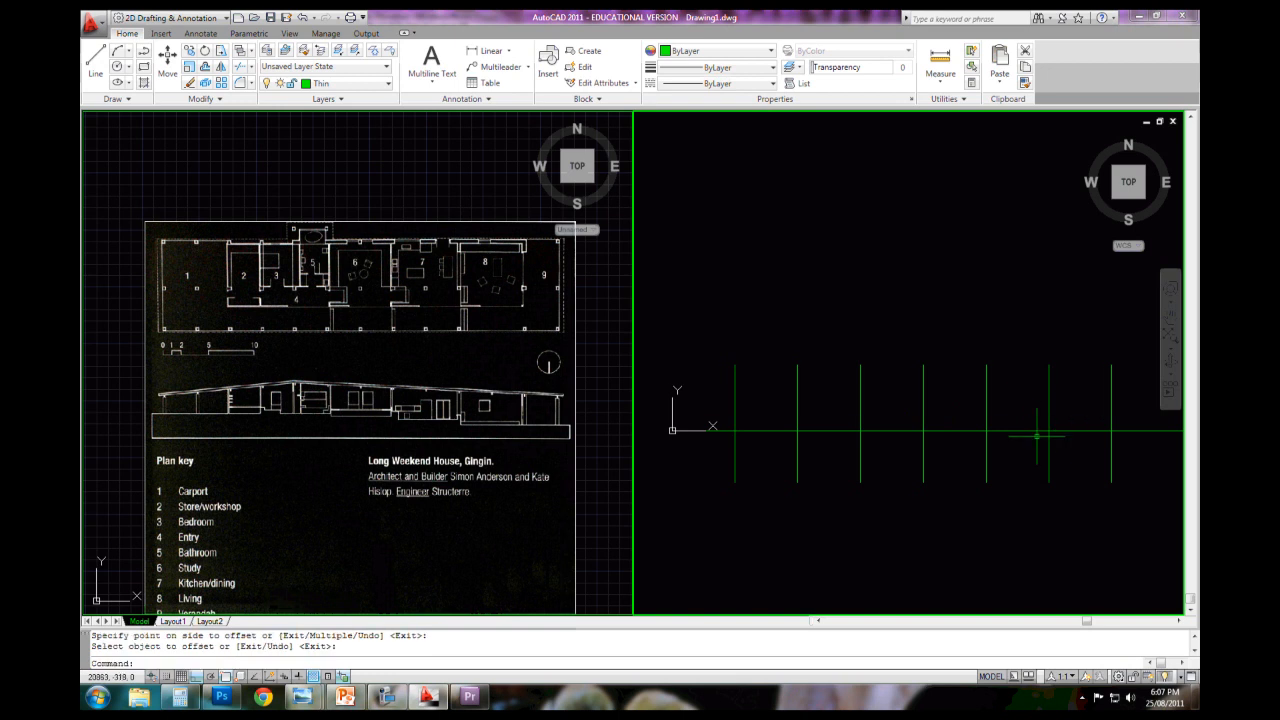
Copy the last four vertical lines twice along the baseline, from the third line's lower end to the seventh and eleventh lines' lower ends
middle_drag(1045, 433, 956, 442)
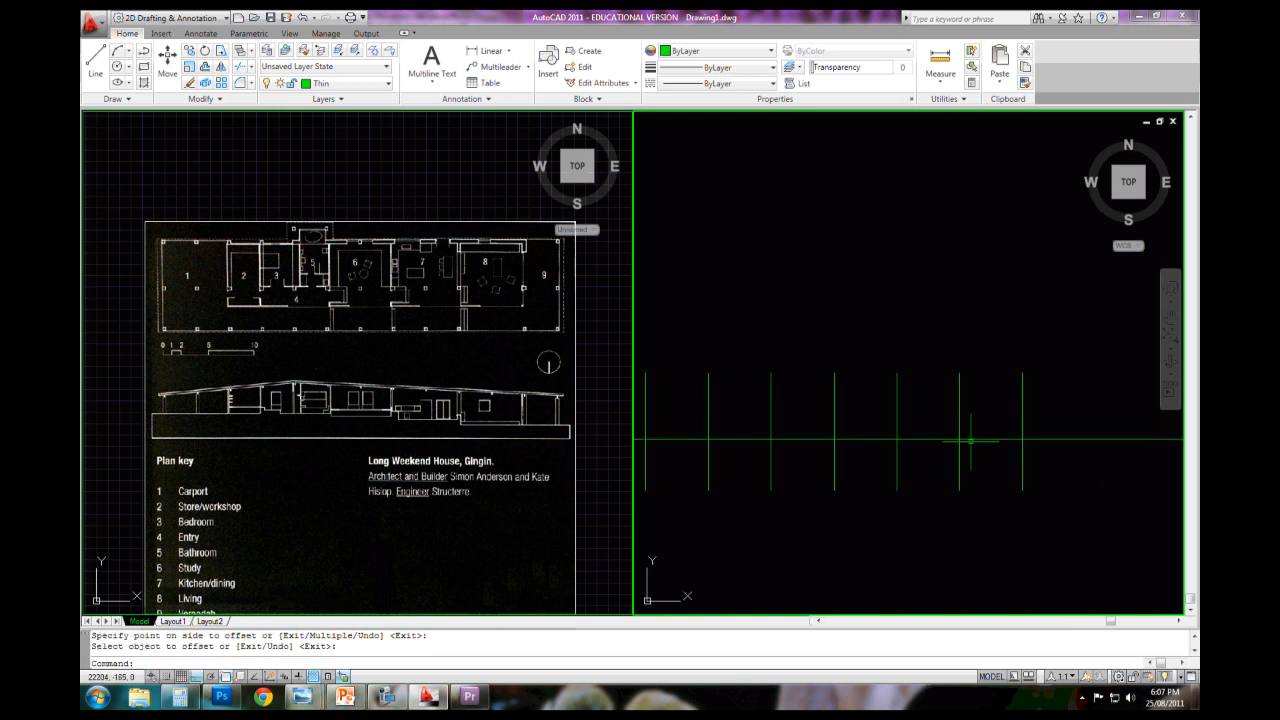
scroll(1045, 455, down, 3)
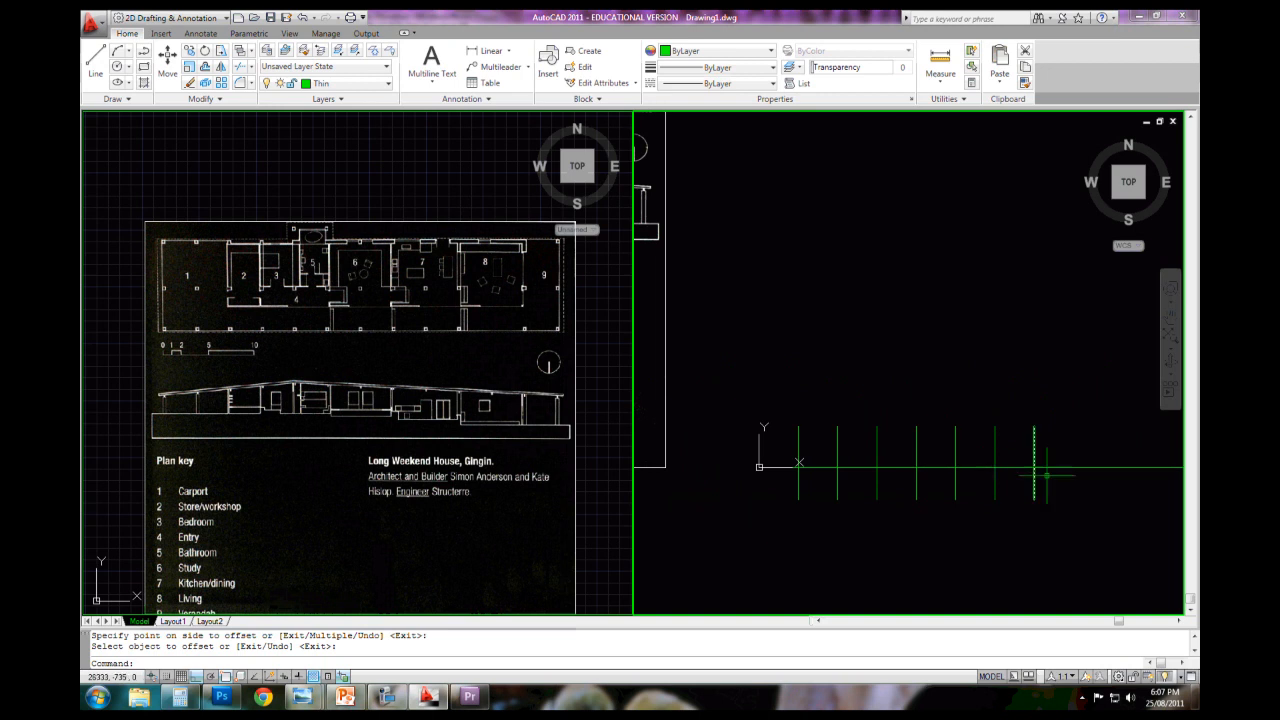
scroll(973, 463, down, 4)
middle_drag(1047, 475, 966, 468)
scroll(986, 462, up, 3)
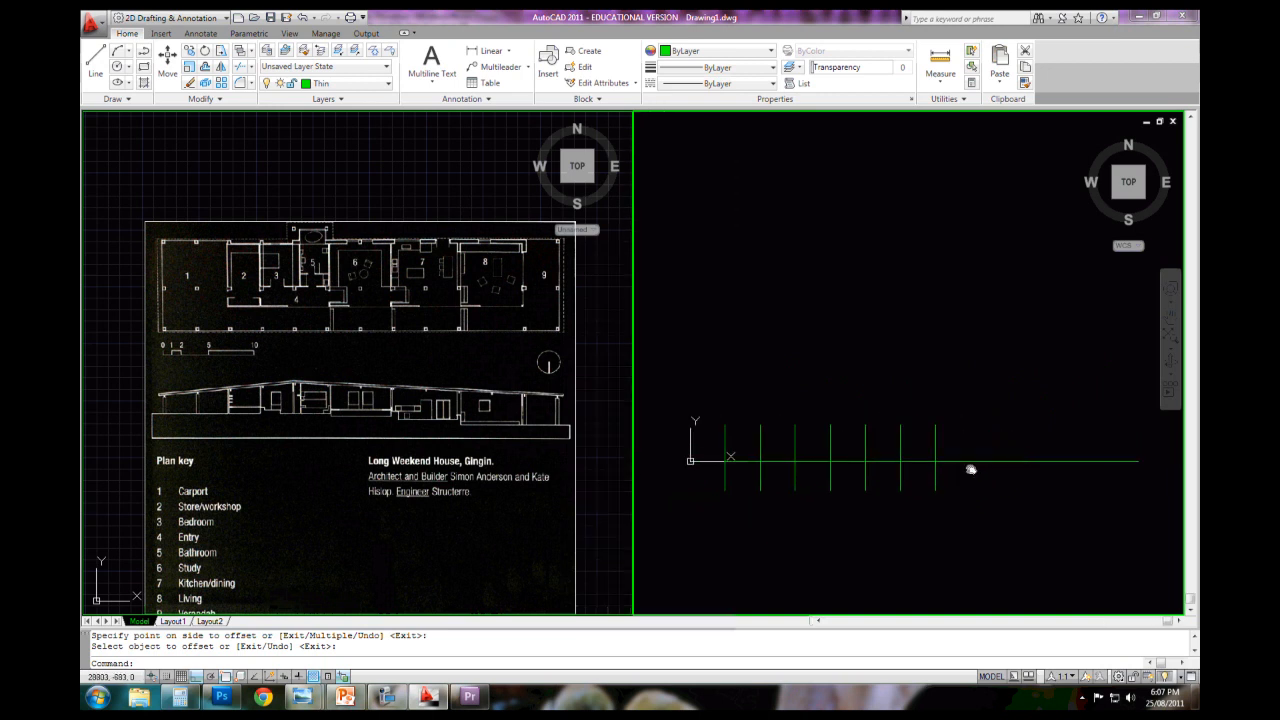
click(984, 479)
click(814, 481)
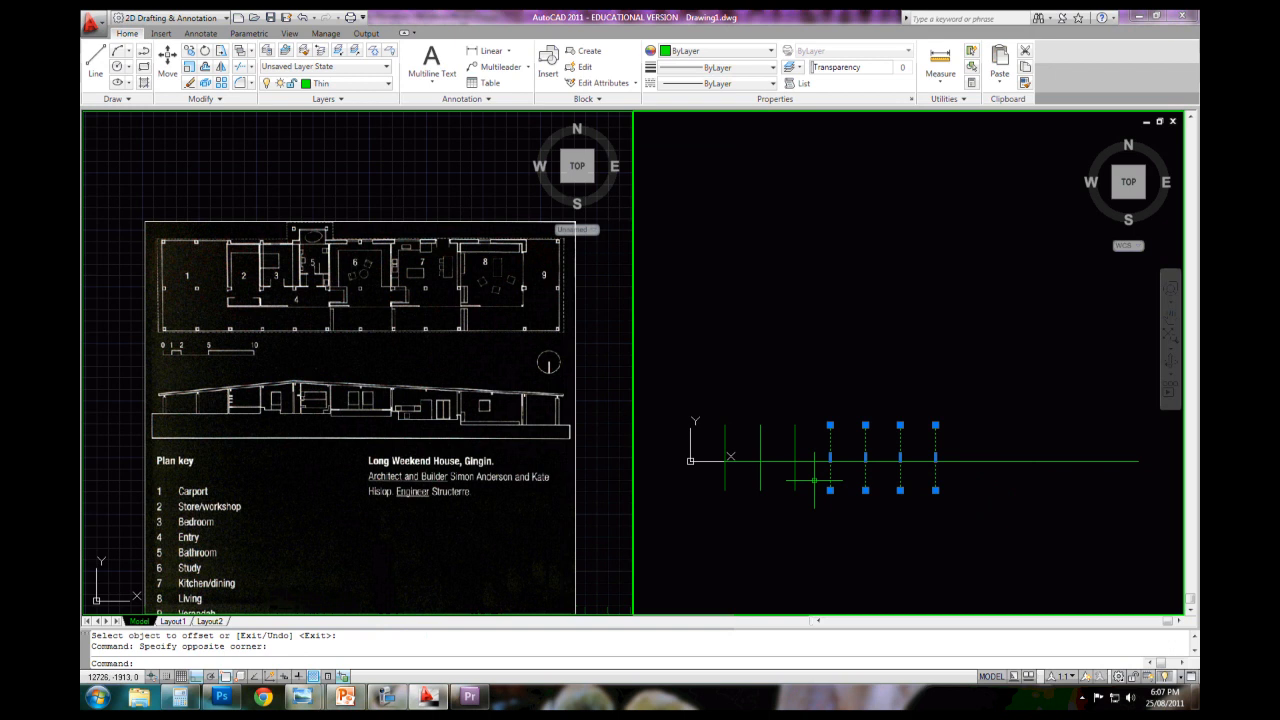
key(Return)
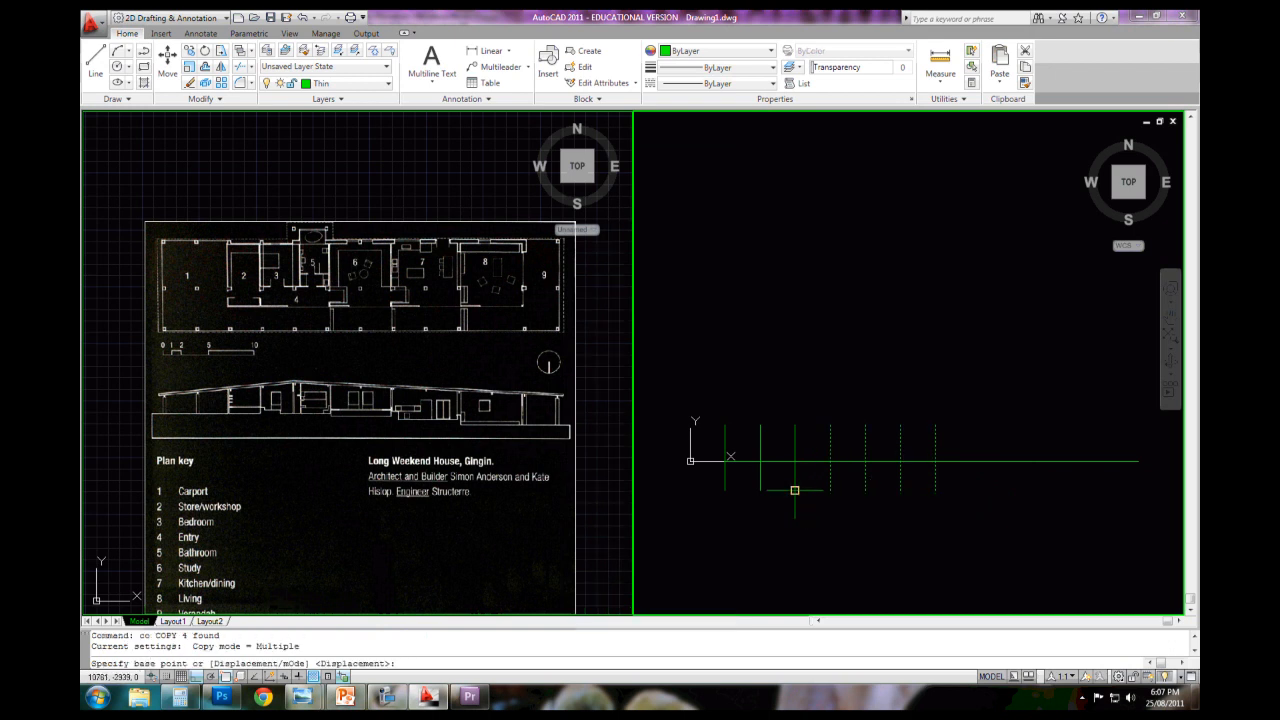
click(795, 490)
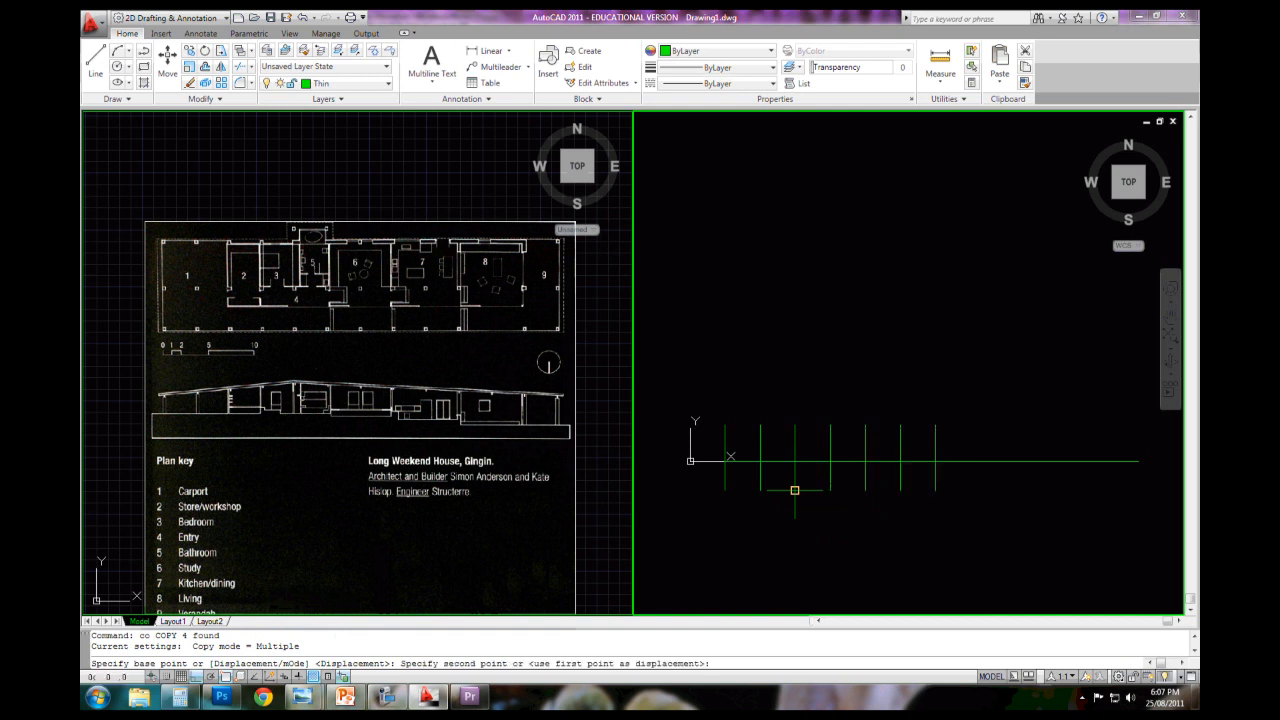
click(935, 490)
click(1075, 490)
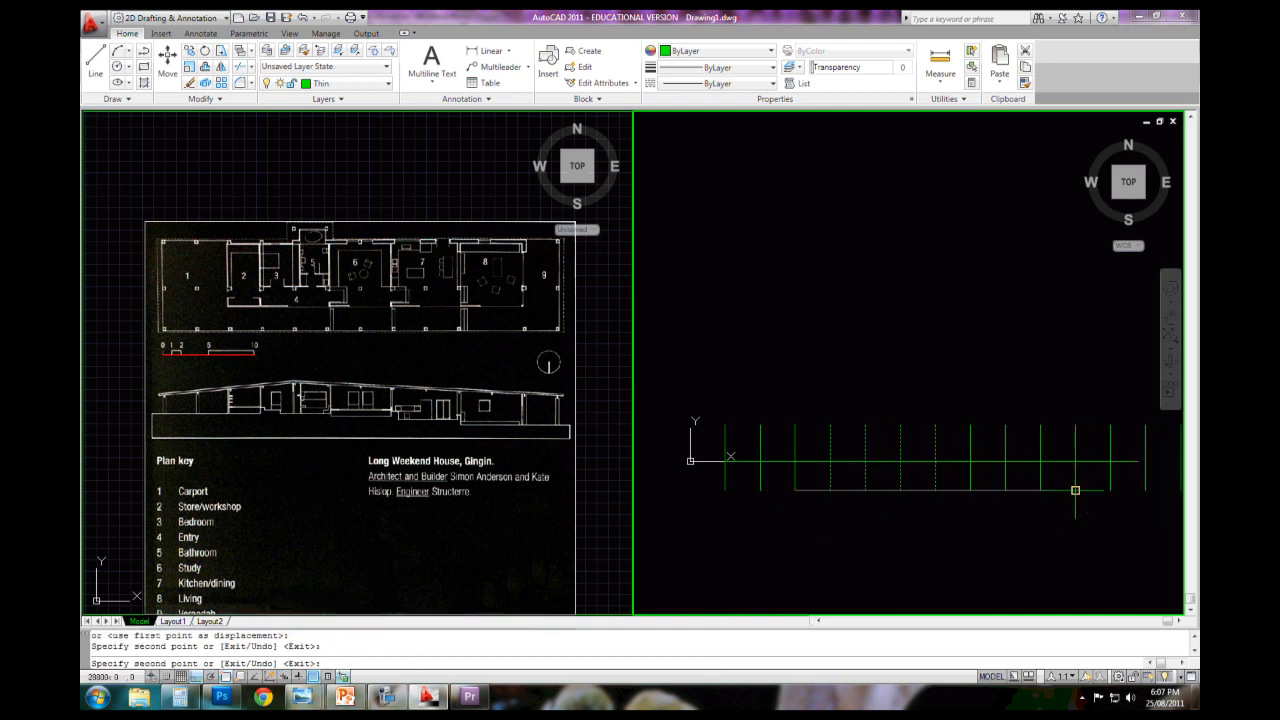
key(Escape)
Erase the three surplus vertical lines beyond the far end of the baseline
middle_drag(1108, 491, 995, 484)
text(e)
key(Return)
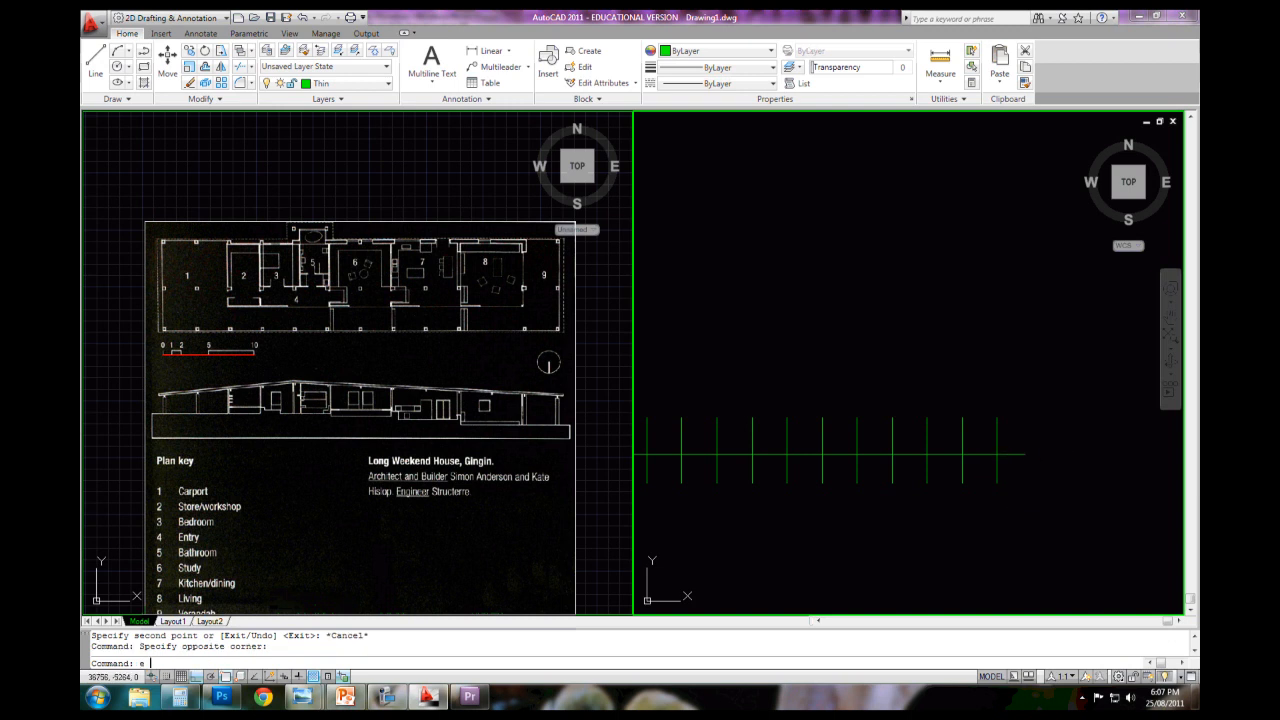
scroll(751, 471, up, 2)
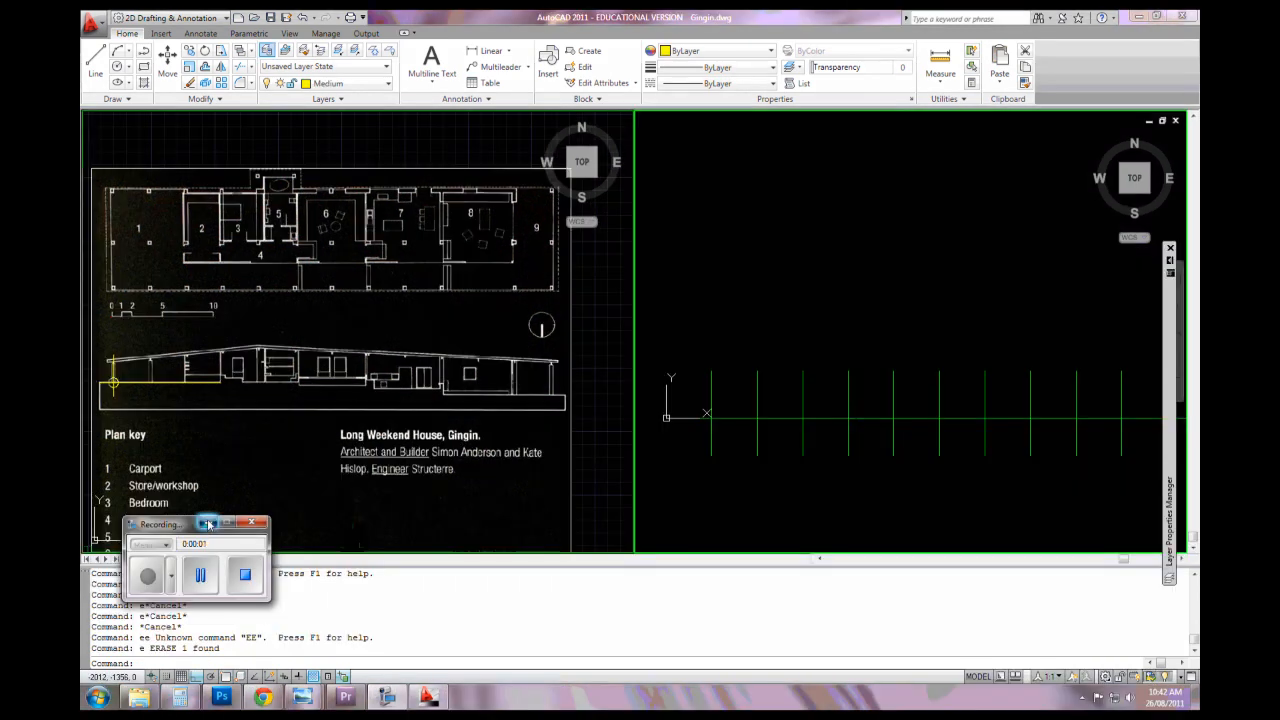
Examine the section on the scan, from the overall floor levels and bays to the first carport post and roof edge
click(207, 523)
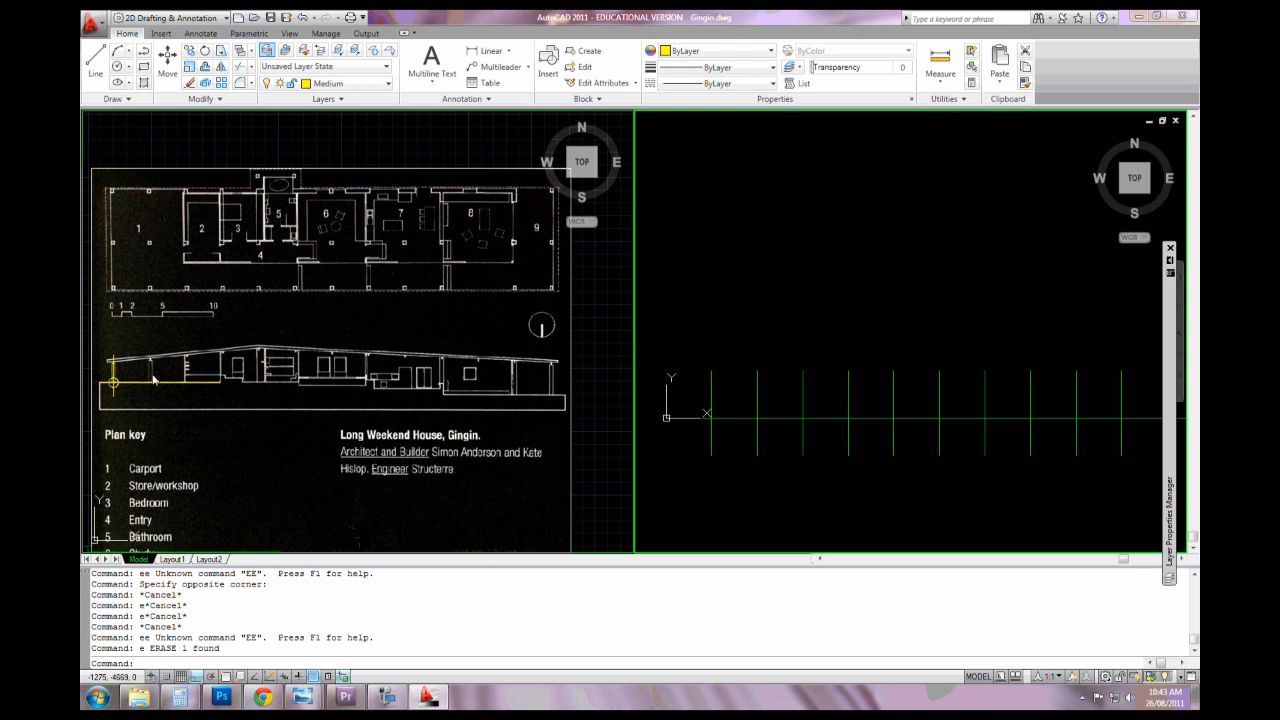
click(333, 403)
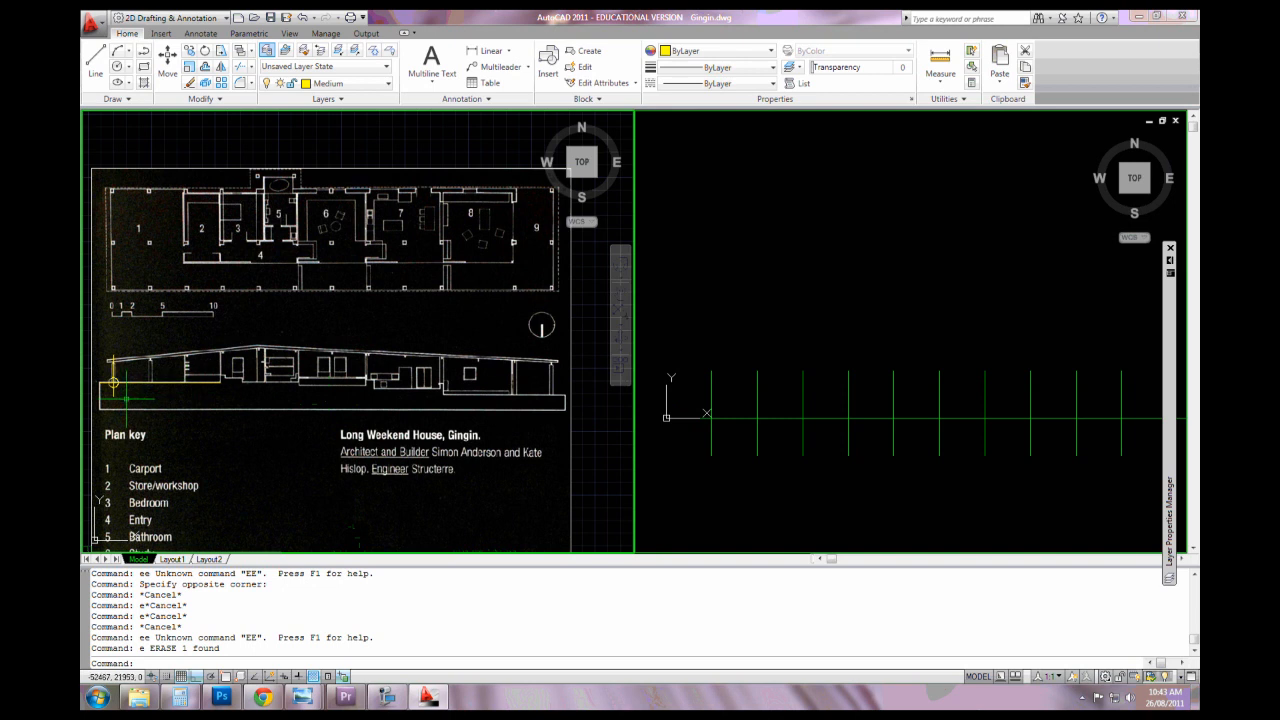
middle_drag(119, 410, 182, 415)
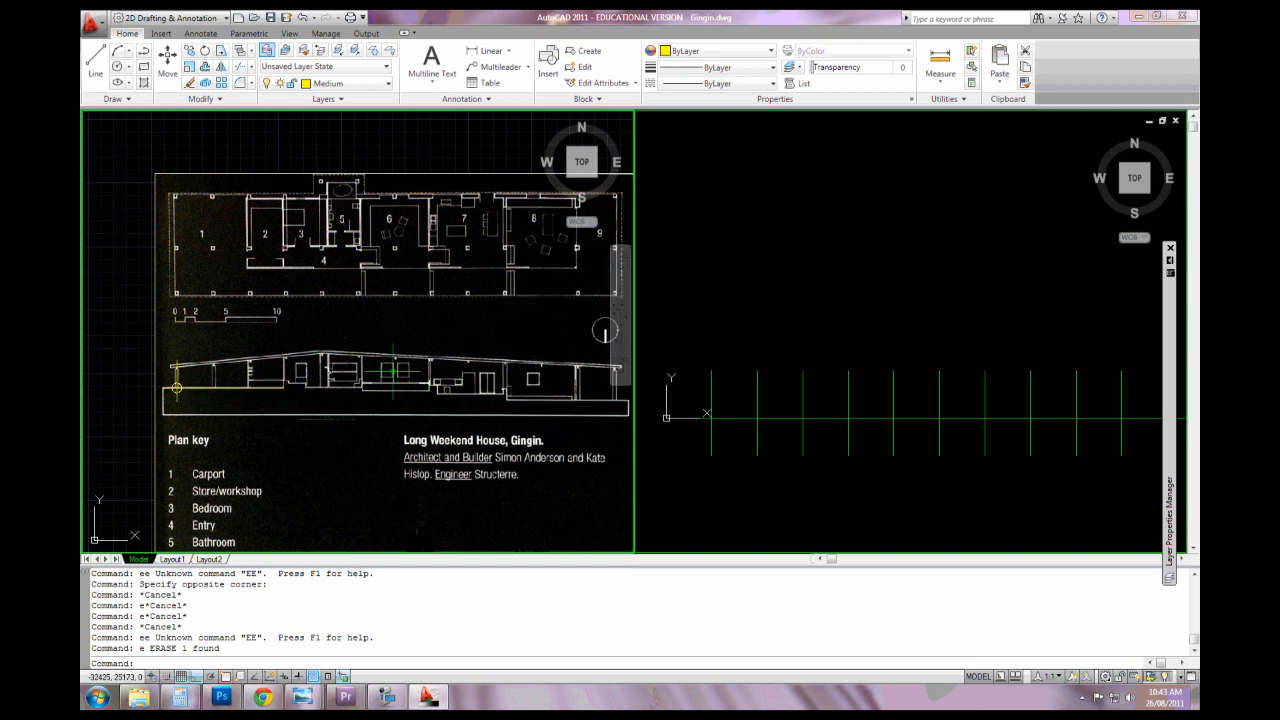
scroll(220, 395, up, 2)
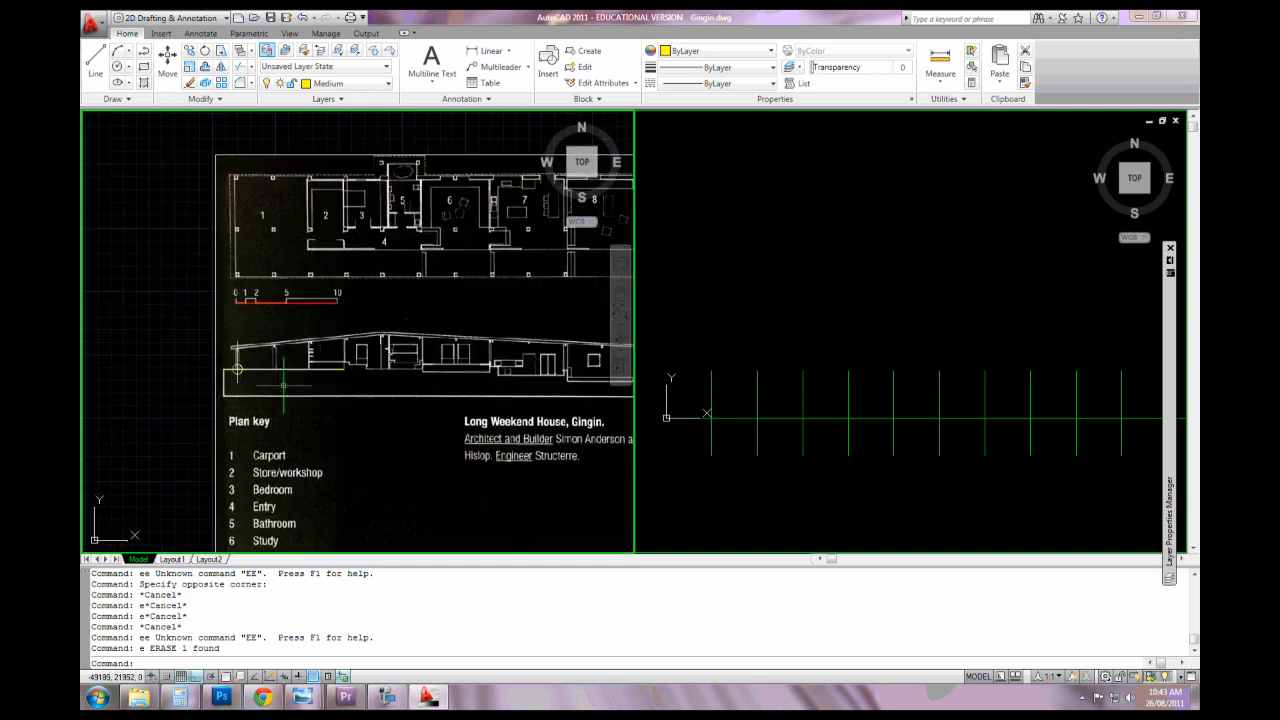
scroll(450, 355, up, 2)
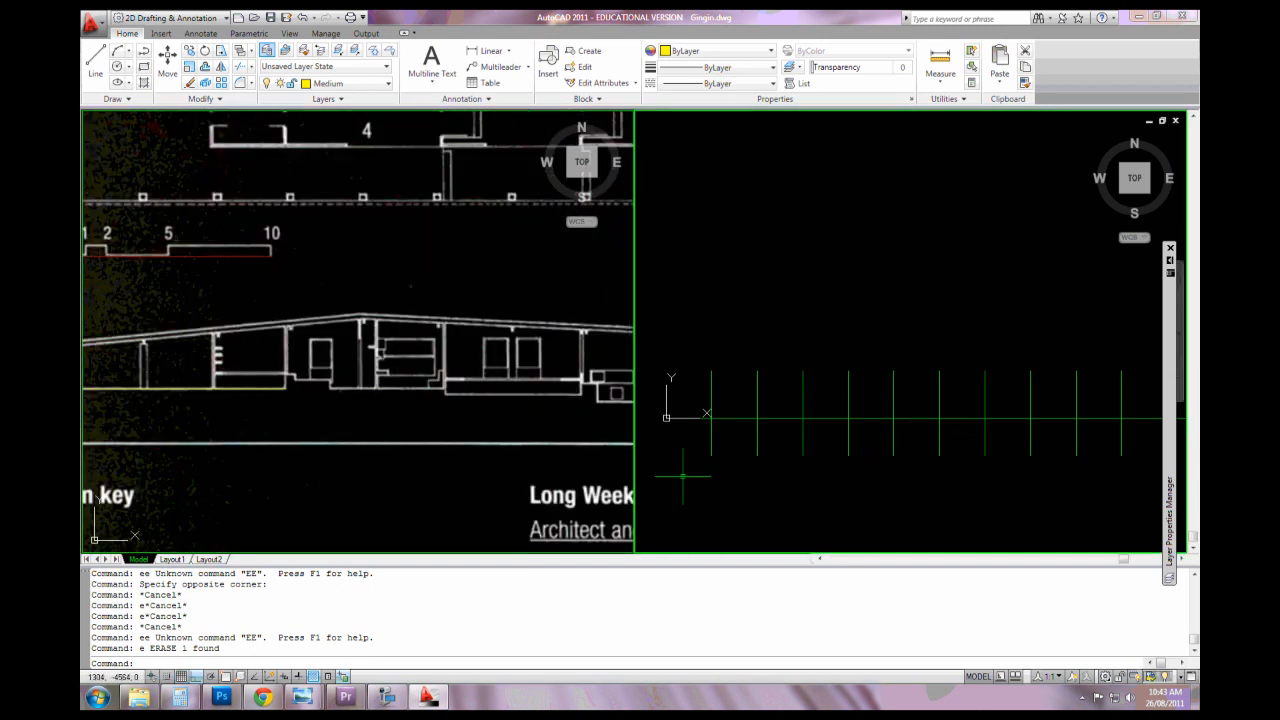
click(325, 442)
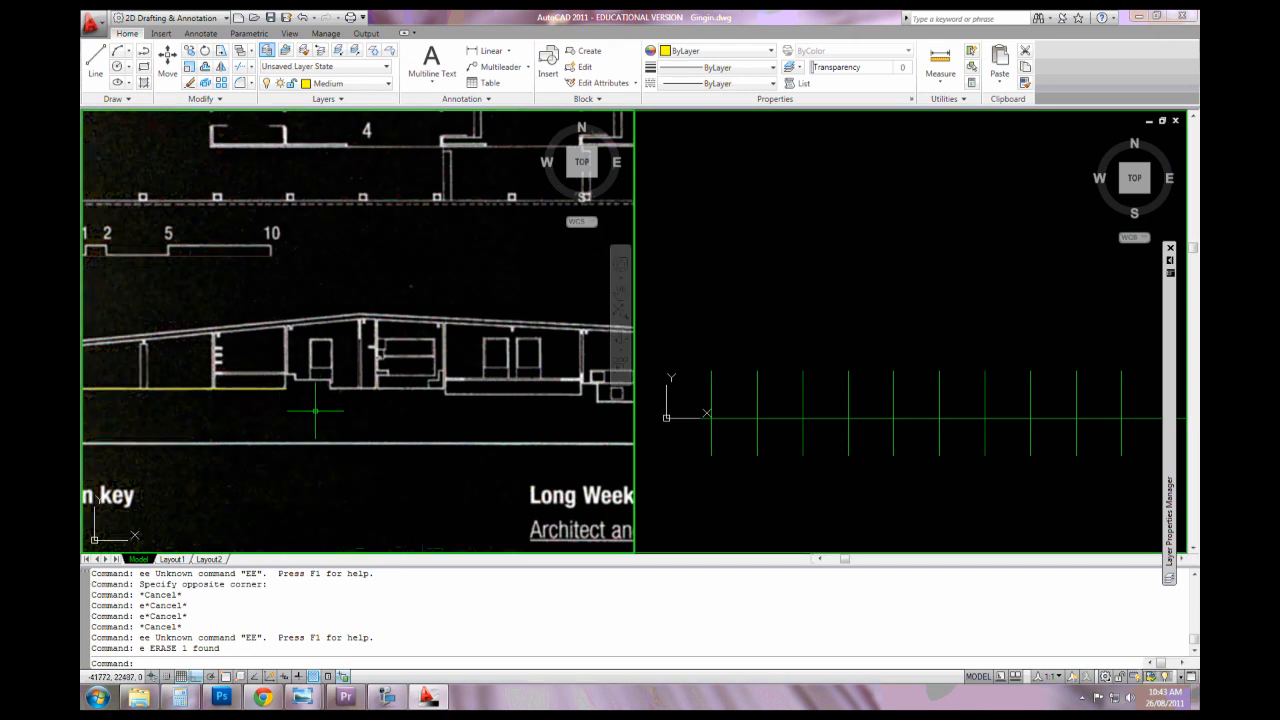
middle_drag(238, 398, 358, 409)
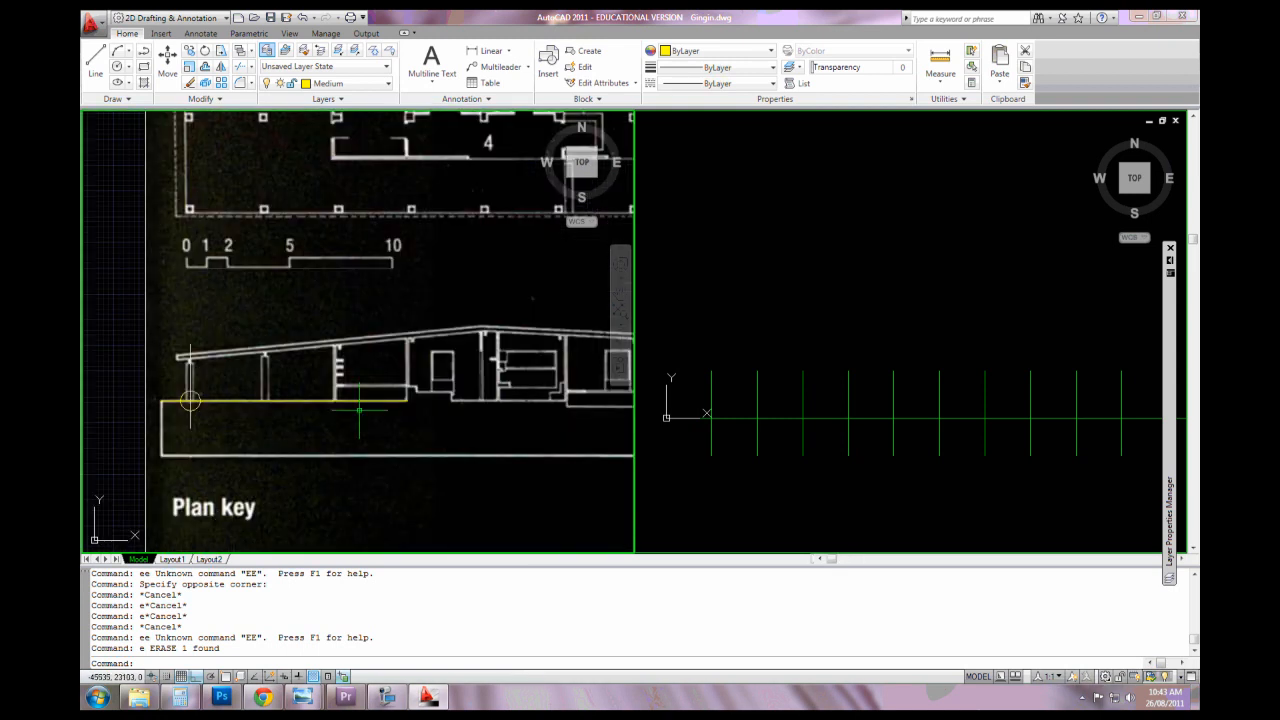
scroll(392, 388, up, 2)
scroll(396, 400, down, 2)
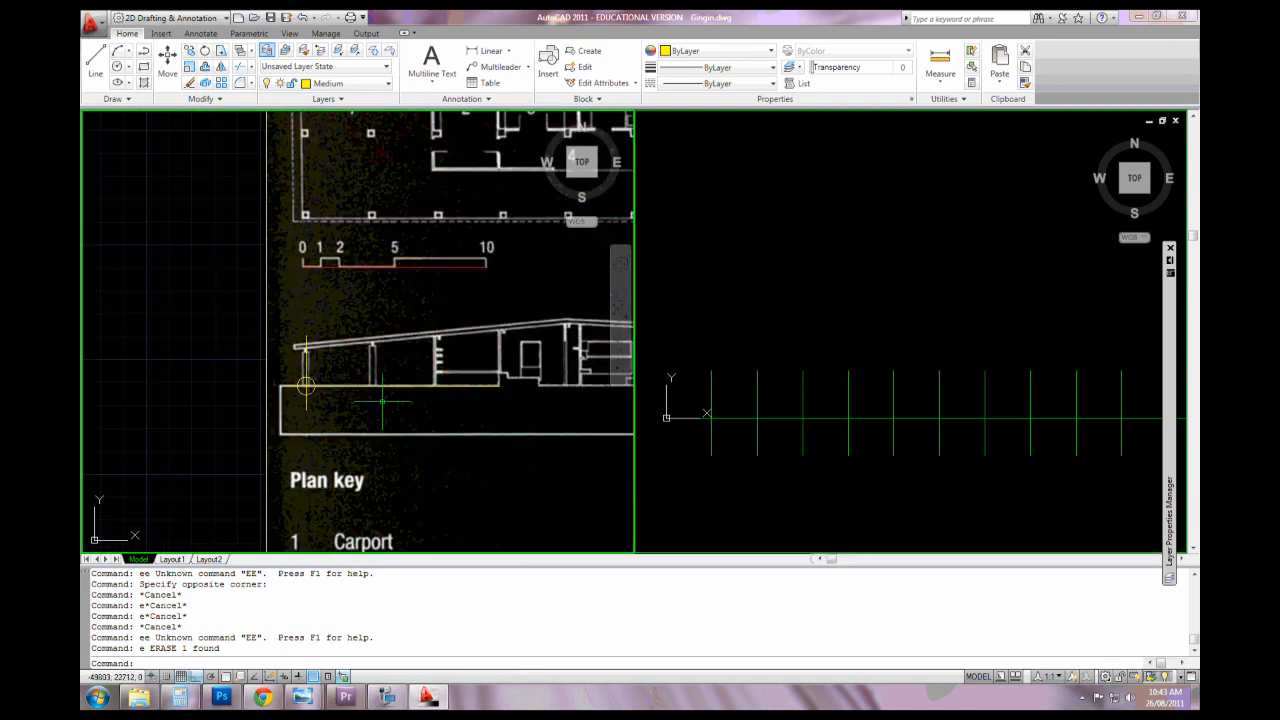
scroll(395, 383, down, 3)
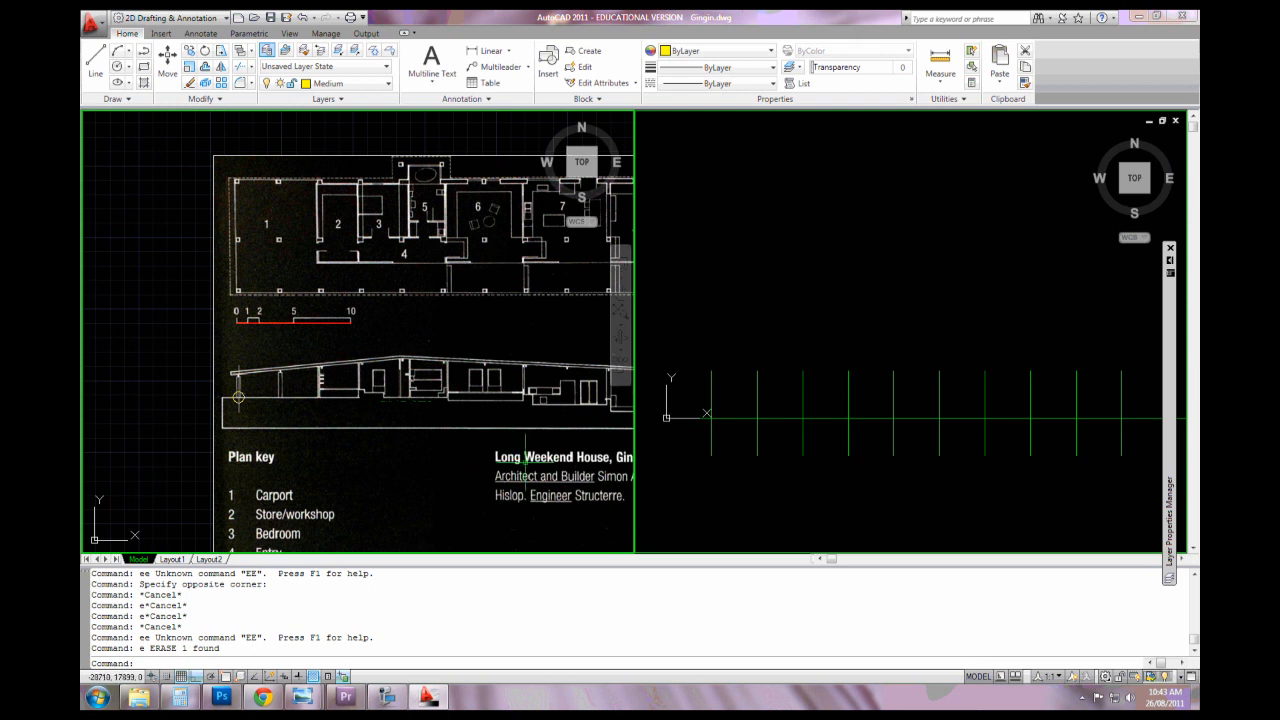
scroll(485, 413, up, 1)
mouse_move(323, 405)
middle_down()
mouse_move(386, 391)
mouse_move(346, 416)
middle_up()
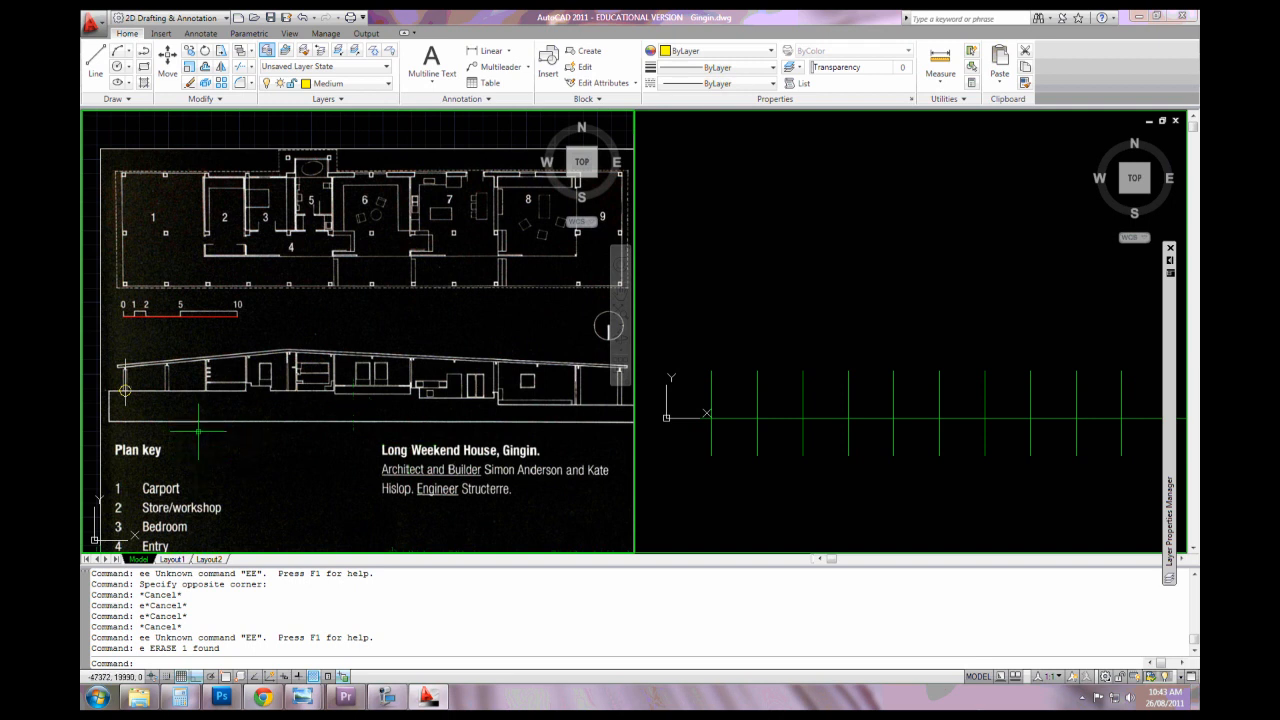
scroll(257, 414, up, 2)
scroll(249, 393, up, 2)
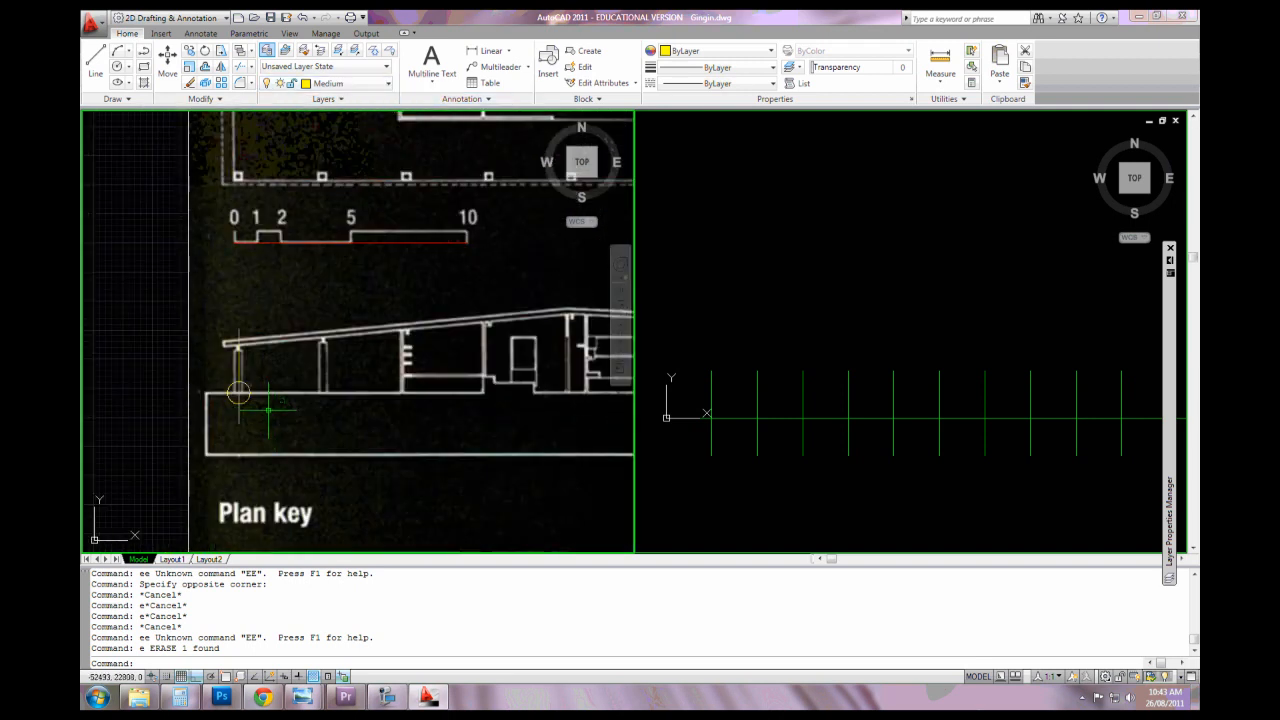
scroll(250, 405, up, 1)
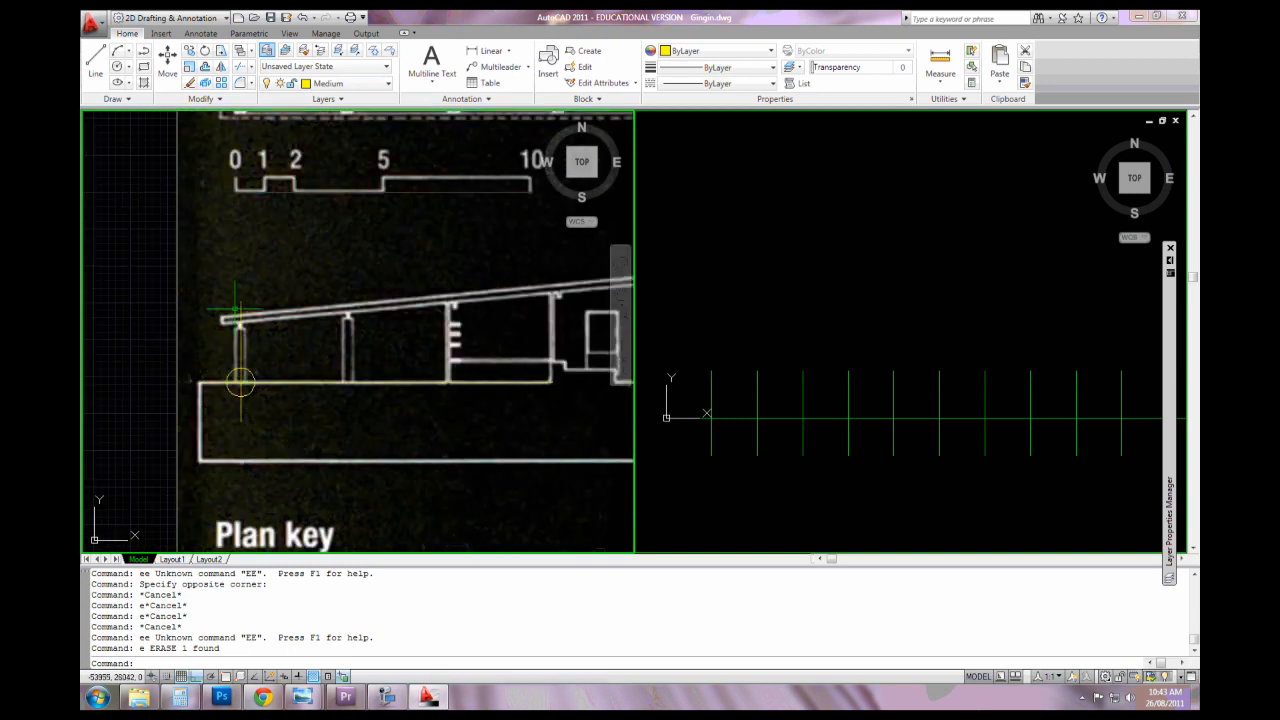
Draw a circle of about 470 radius centred where the first vertical grid line crosses the baseline, with object snap enabled
click(261, 400)
key(Escape)
click(680, 436)
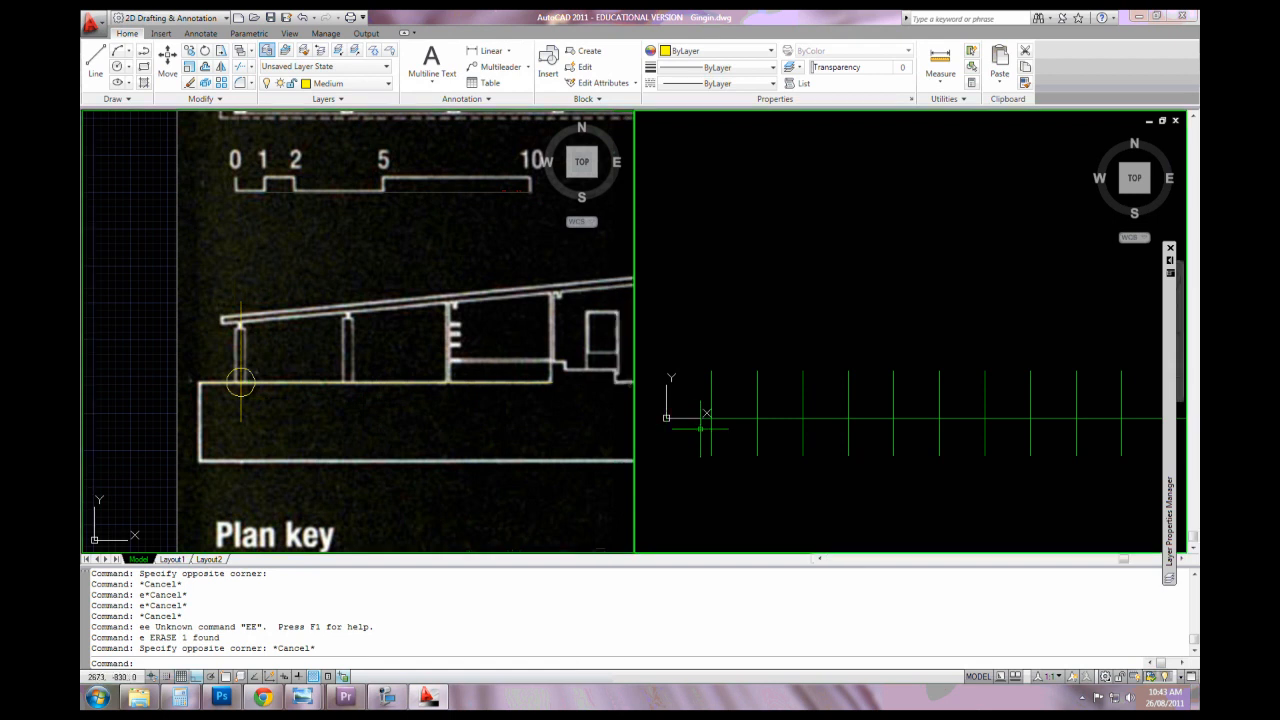
scroll(709, 427, up, 4)
scroll(712, 421, up, 1)
text(c)
key(Return)
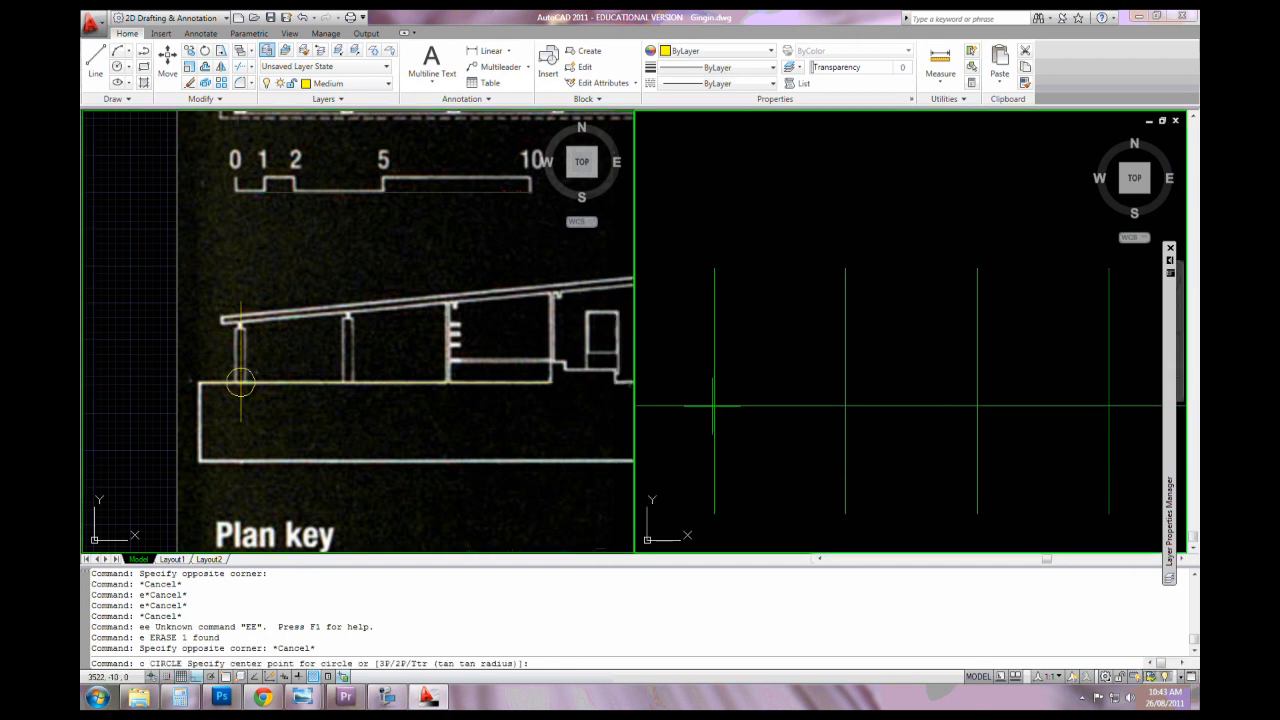
key(F3)
click(713, 405)
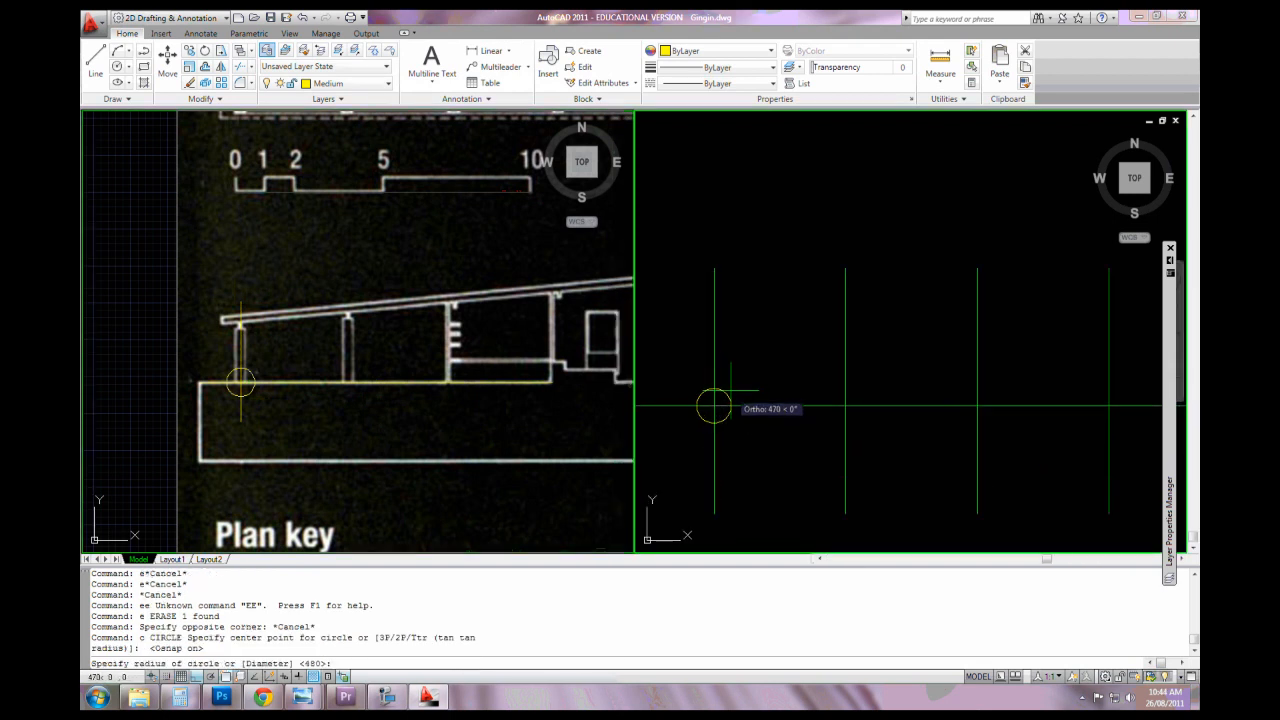
key(Escape)
scroll(851, 424, down, 3)
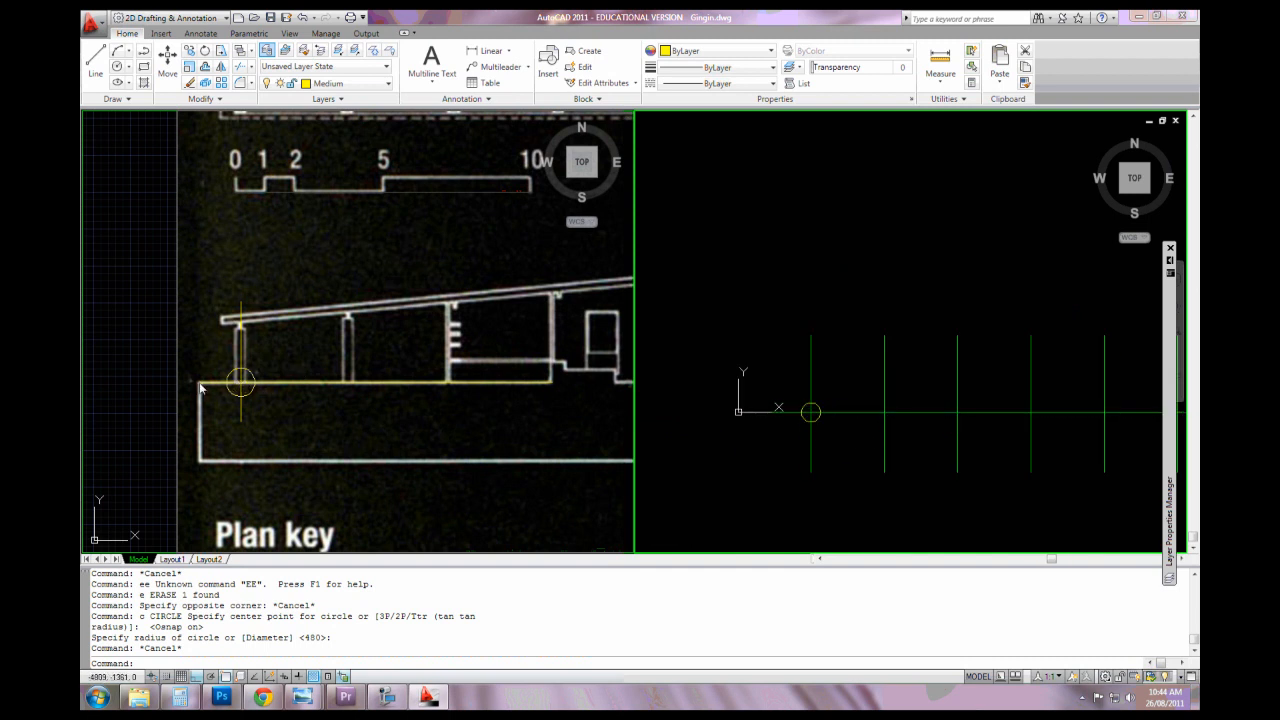
Measure the distance on the scan from the first carport post's base to the far end of the traced floor line
key(Escape)
click(290, 396)
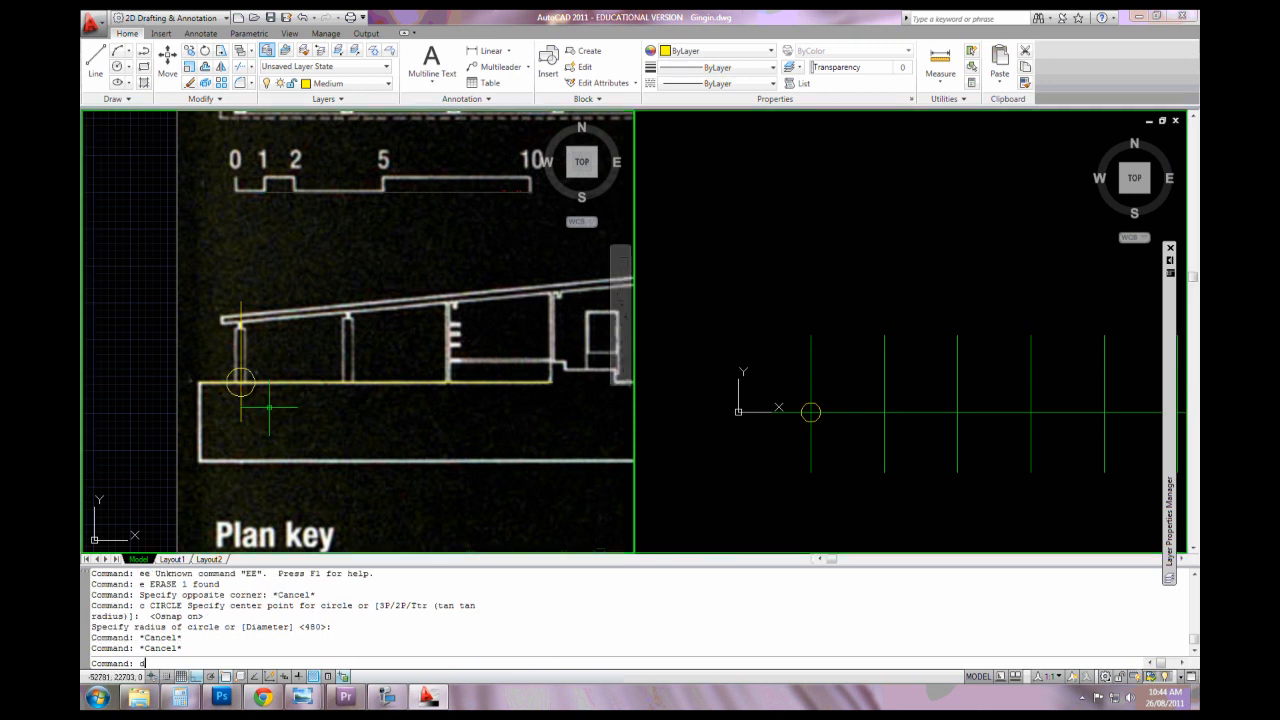
key(Return)
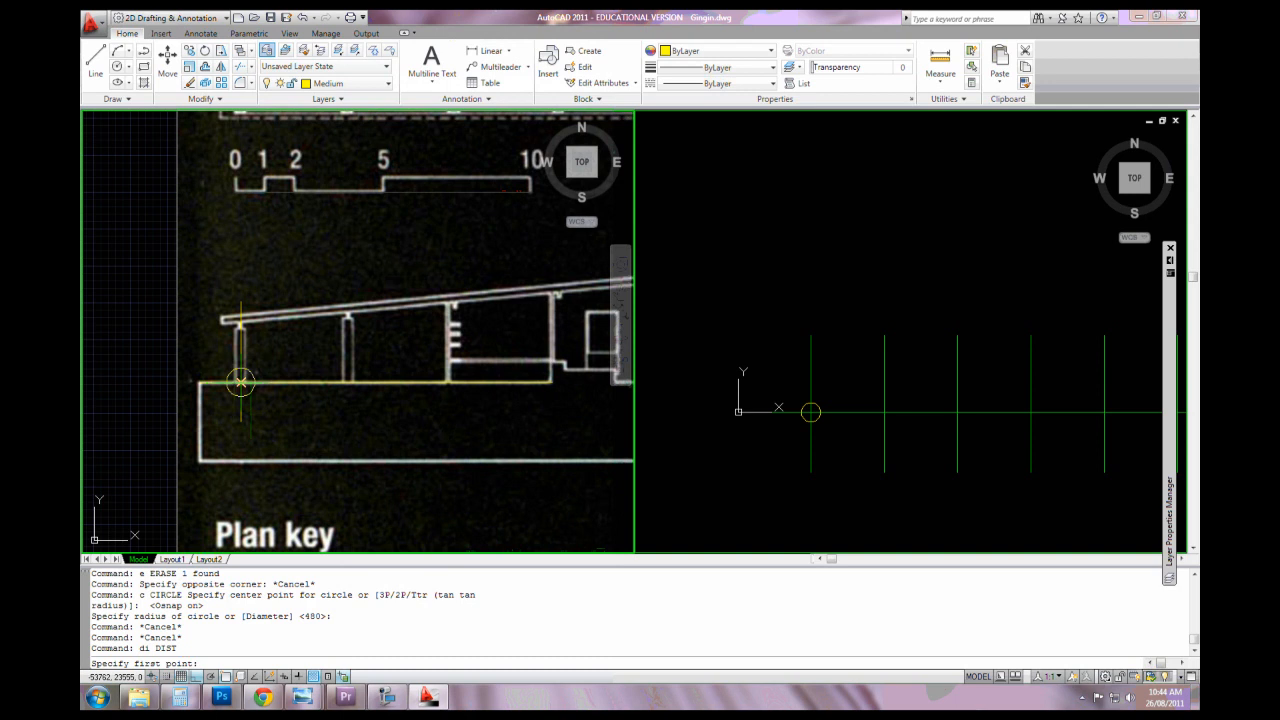
click(240, 381)
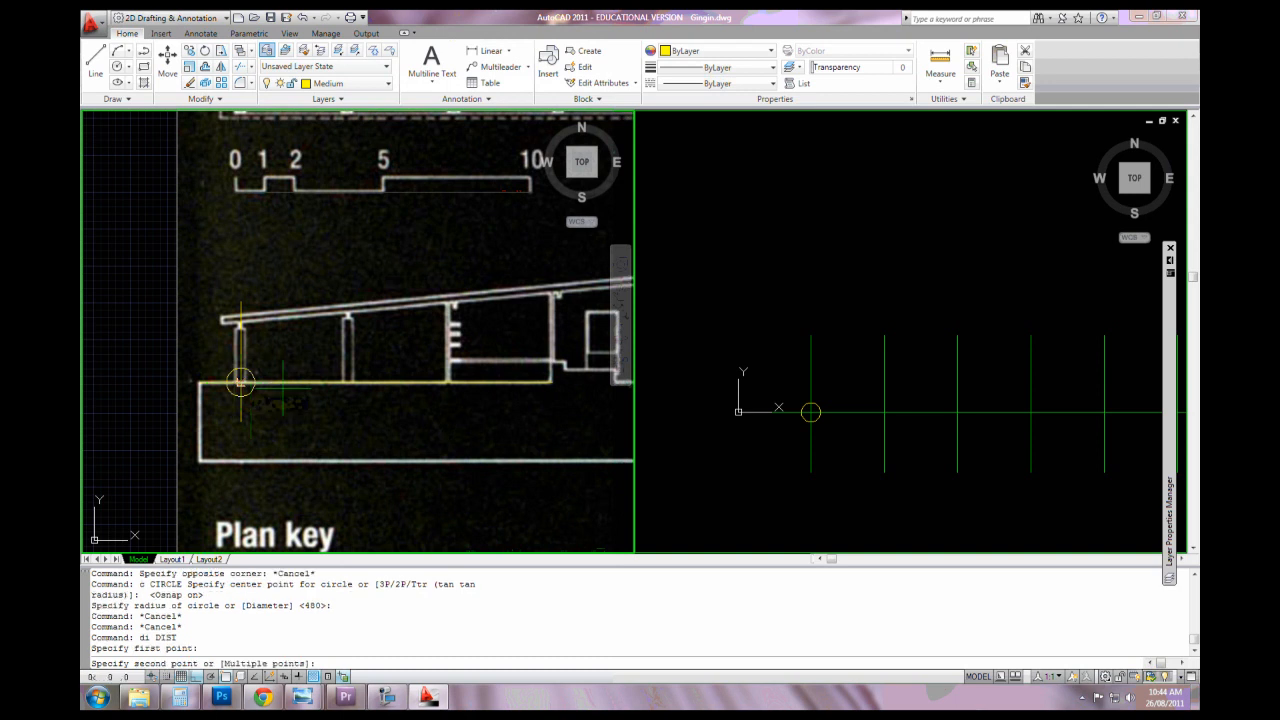
click(553, 383)
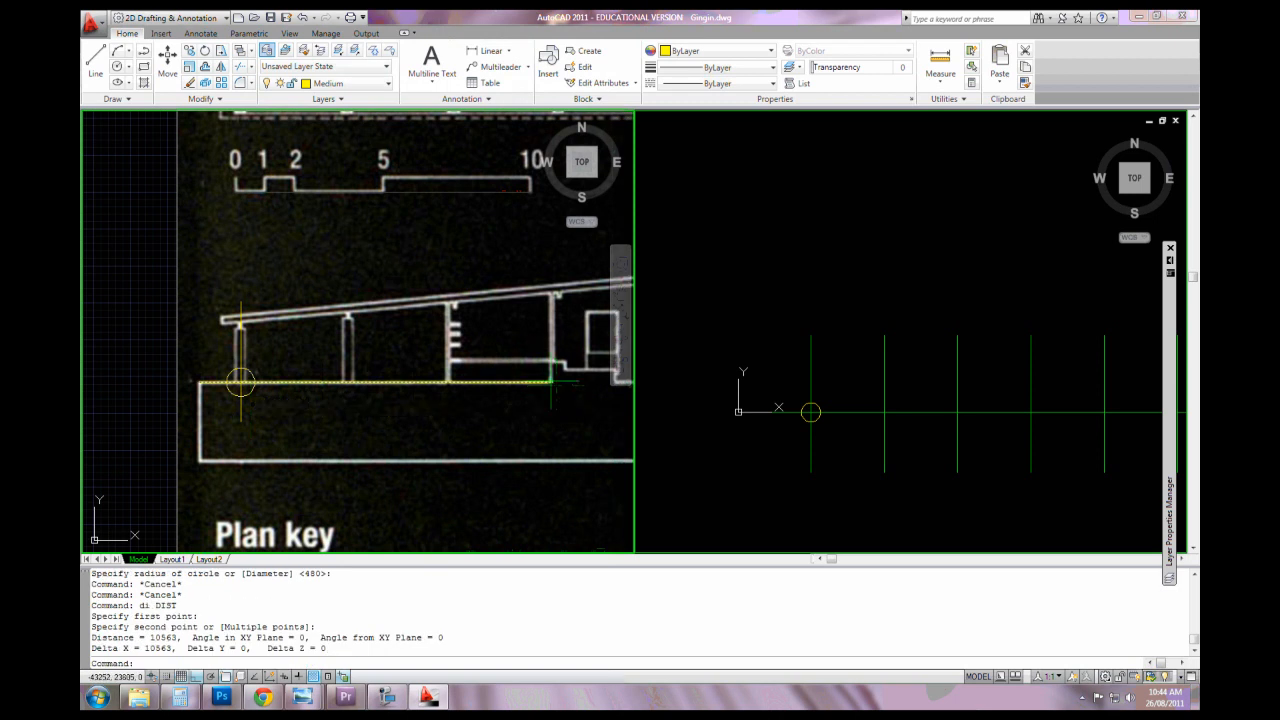
middle_drag(520, 386, 440, 390)
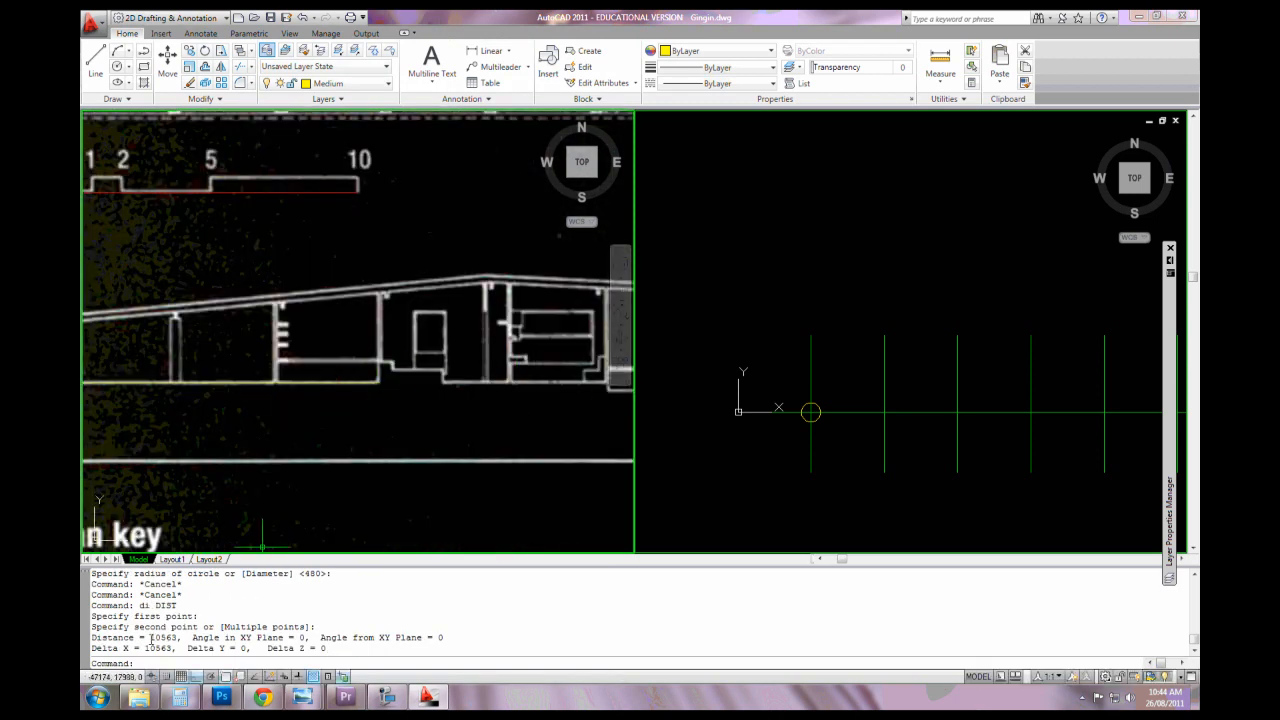
Draw a polyline 10563 long from the circle's centre horizontally along the baseline
click(727, 444)
key(Escape)
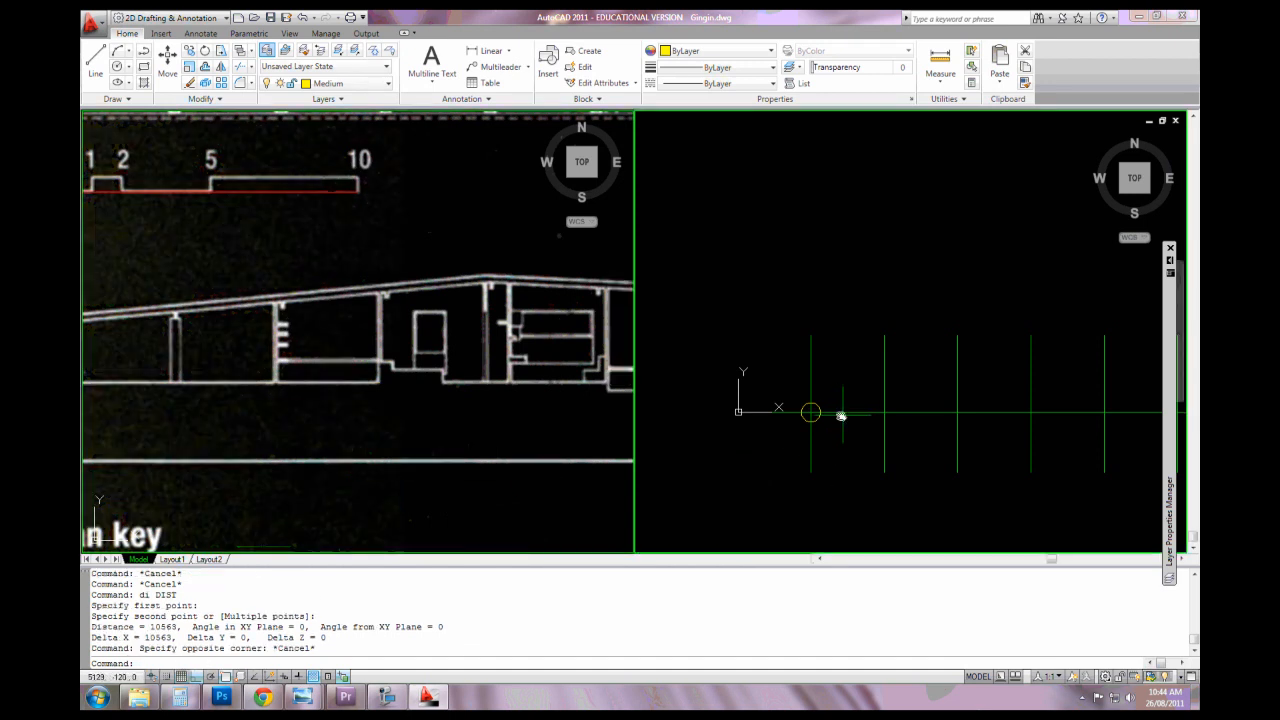
scroll(843, 414, up, 3)
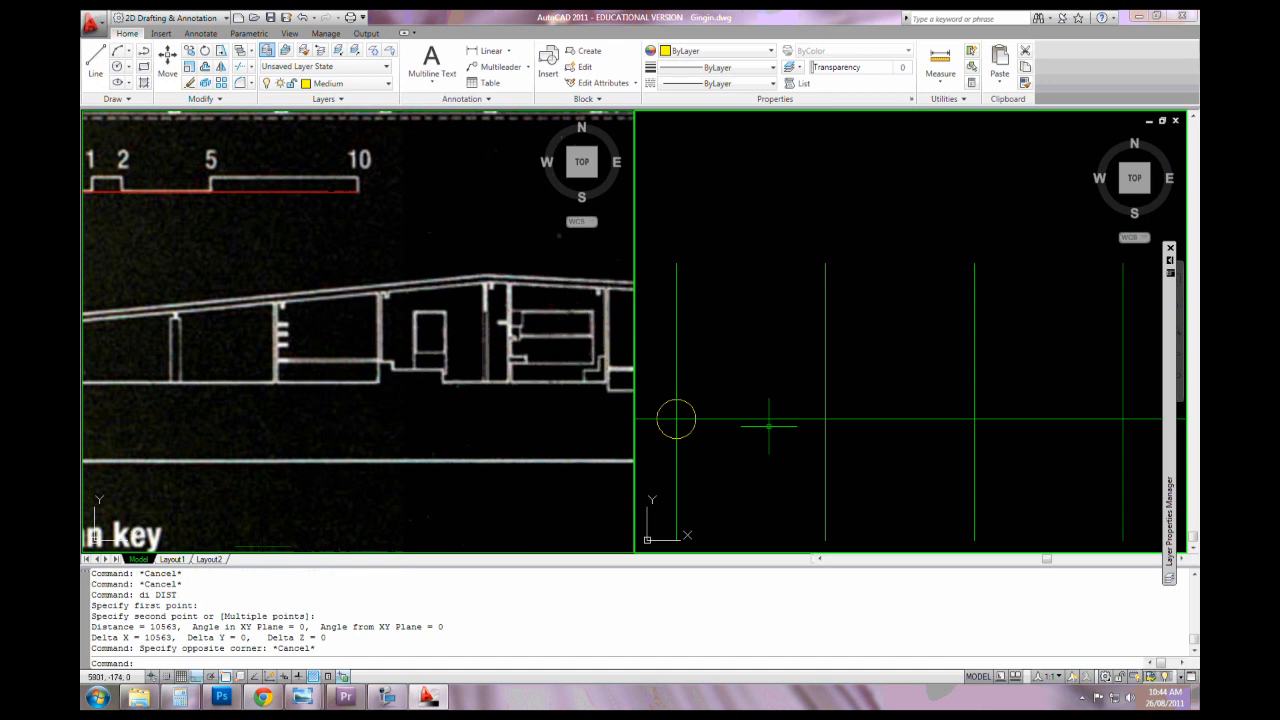
text(pl)
key(Return)
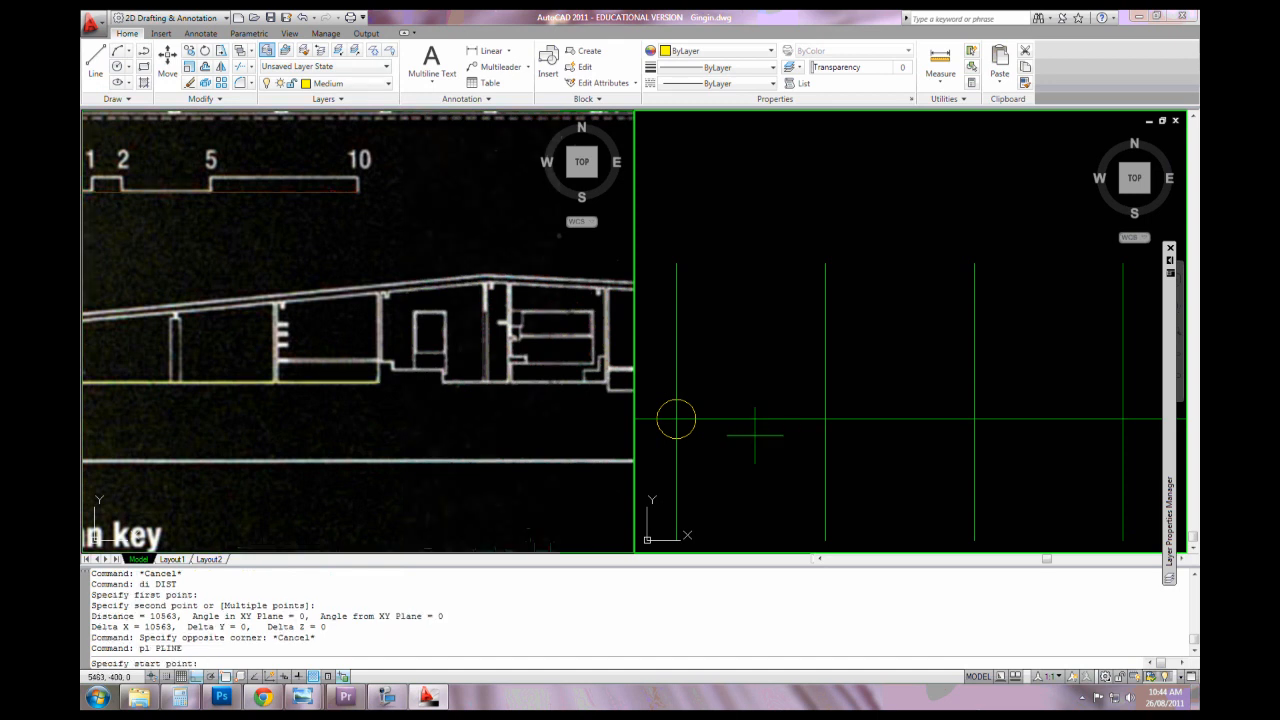
click(676, 419)
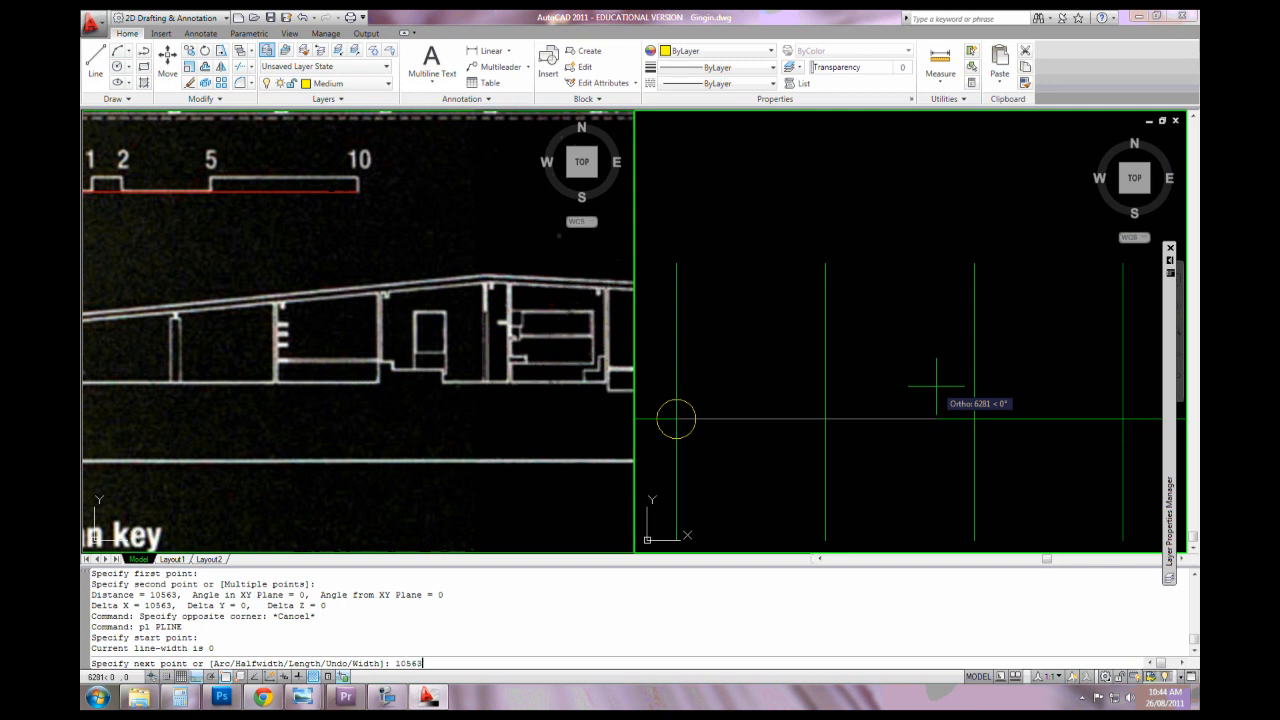
key(Return)
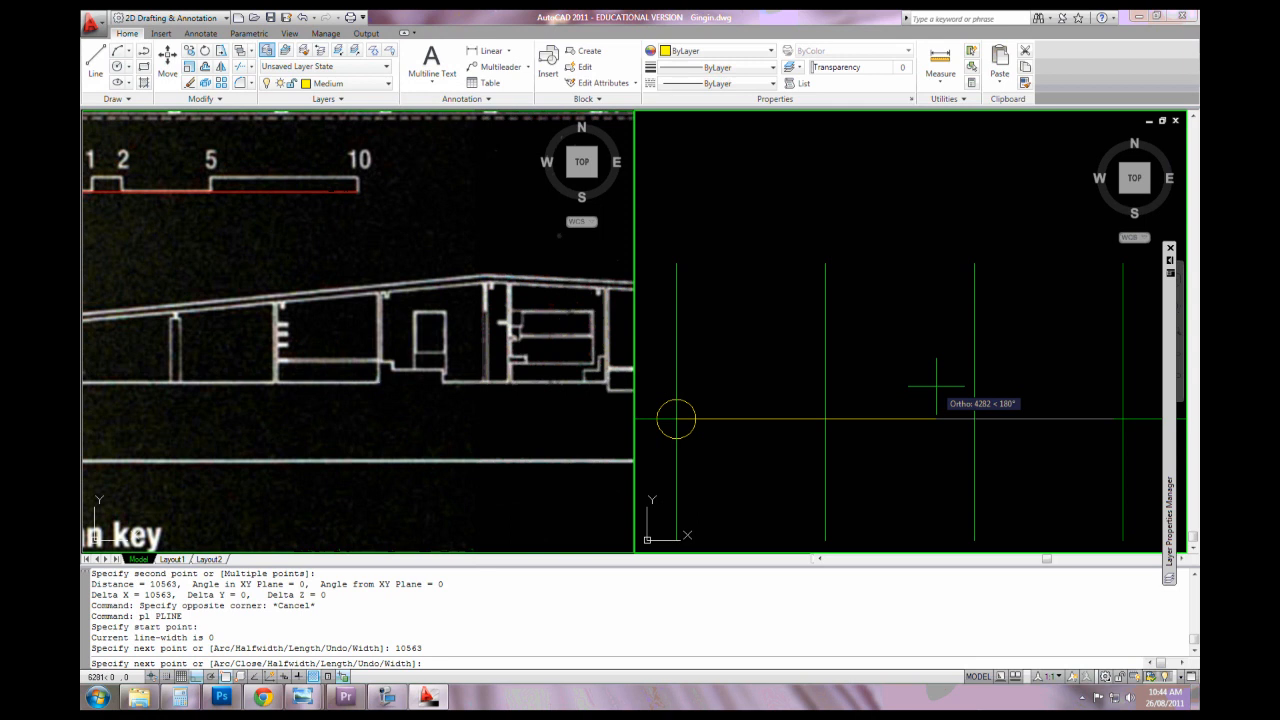
key(Return)
middle_drag(1087, 422, 1043, 413)
Measure the height of the floor step on the scan at the far end of the traced floor line
click(522, 389)
key(Escape)
middle_drag(508, 434, 431, 432)
scroll(431, 432, down, 1)
key(Escape)
scroll(318, 381, up, 1)
text(d)
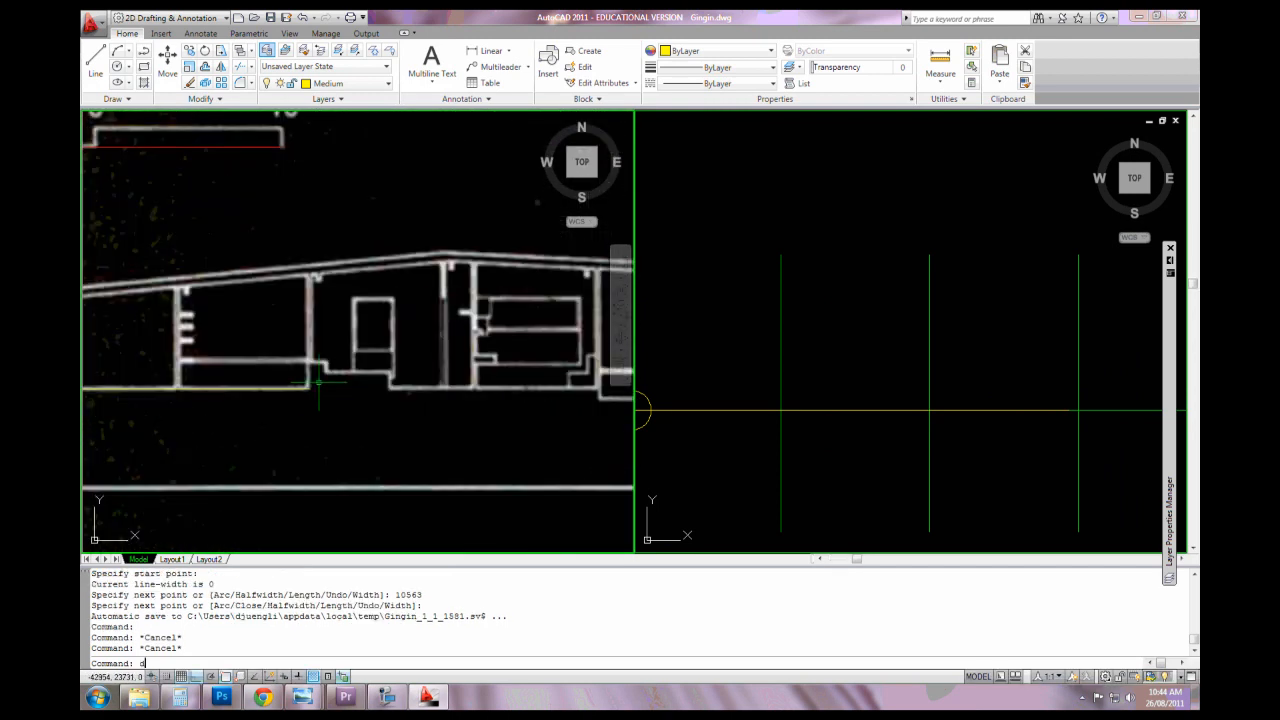
text(i)
key(Return)
click(309, 362)
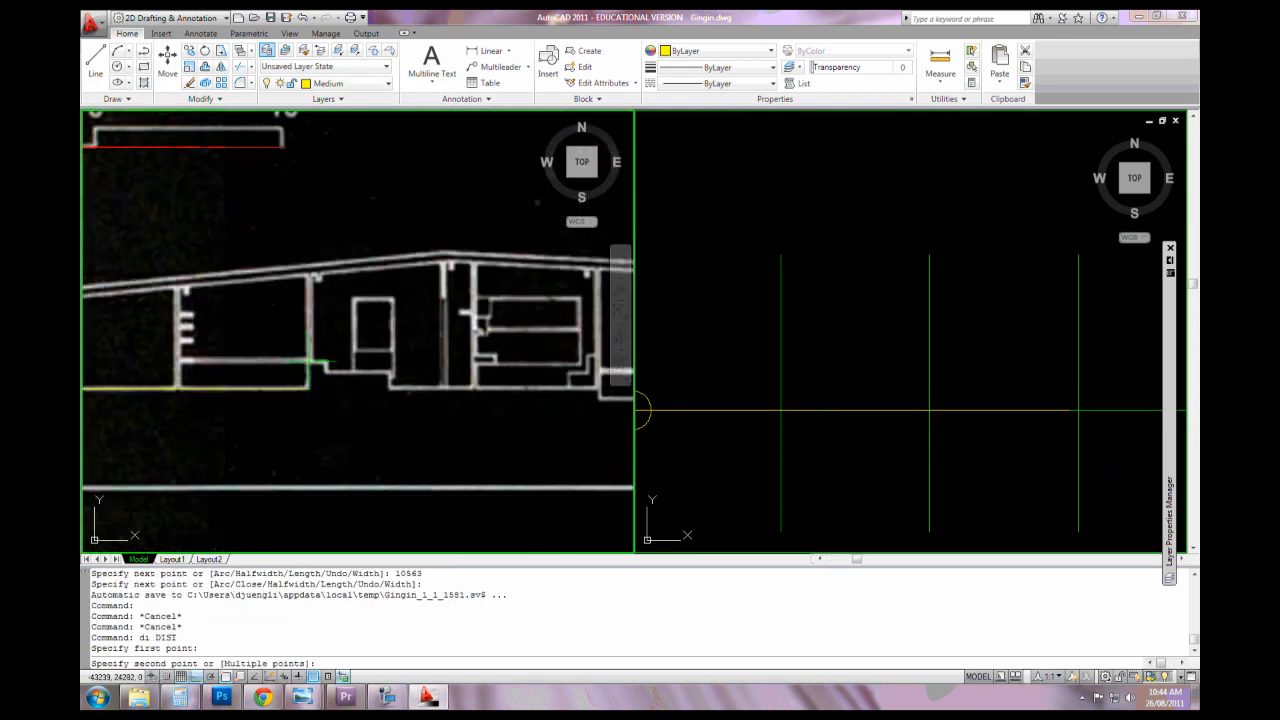
click(309, 392)
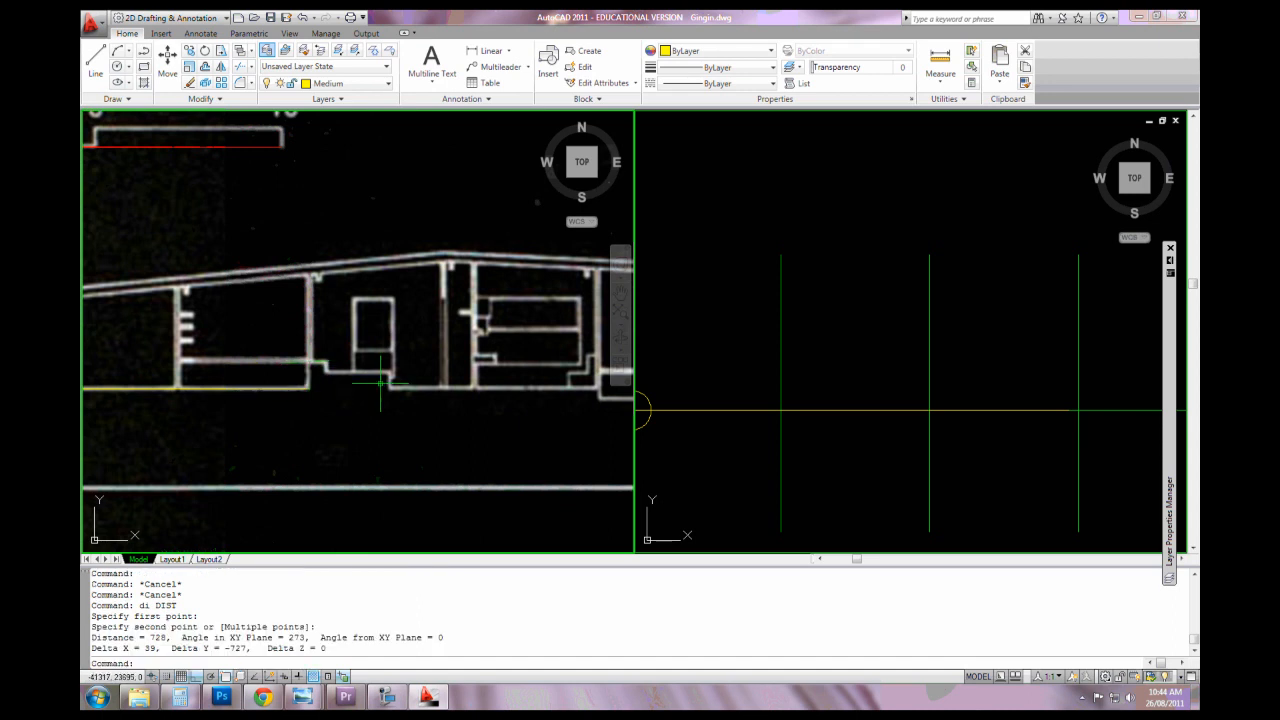
scroll(408, 378, down, 4)
middle_drag(410, 383, 252, 390)
middle_drag(503, 413, 353, 399)
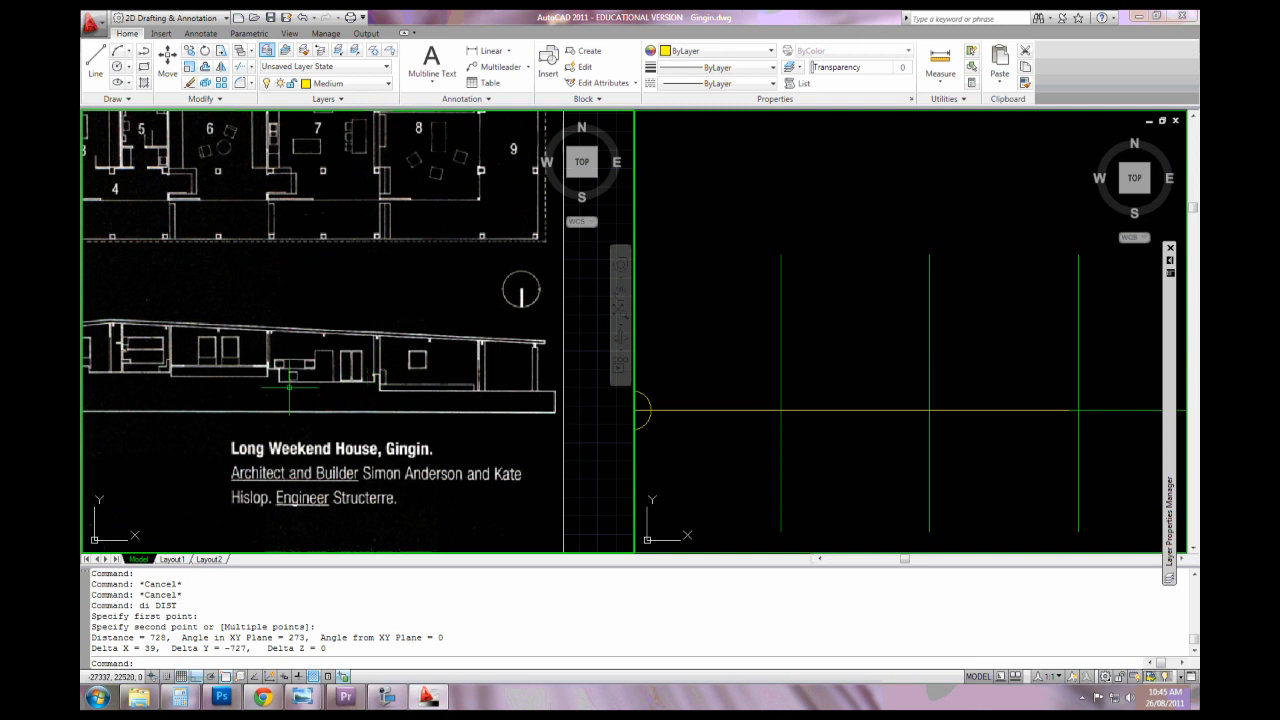
middle_drag(247, 373, 408, 367)
scroll(408, 367, down, 2)
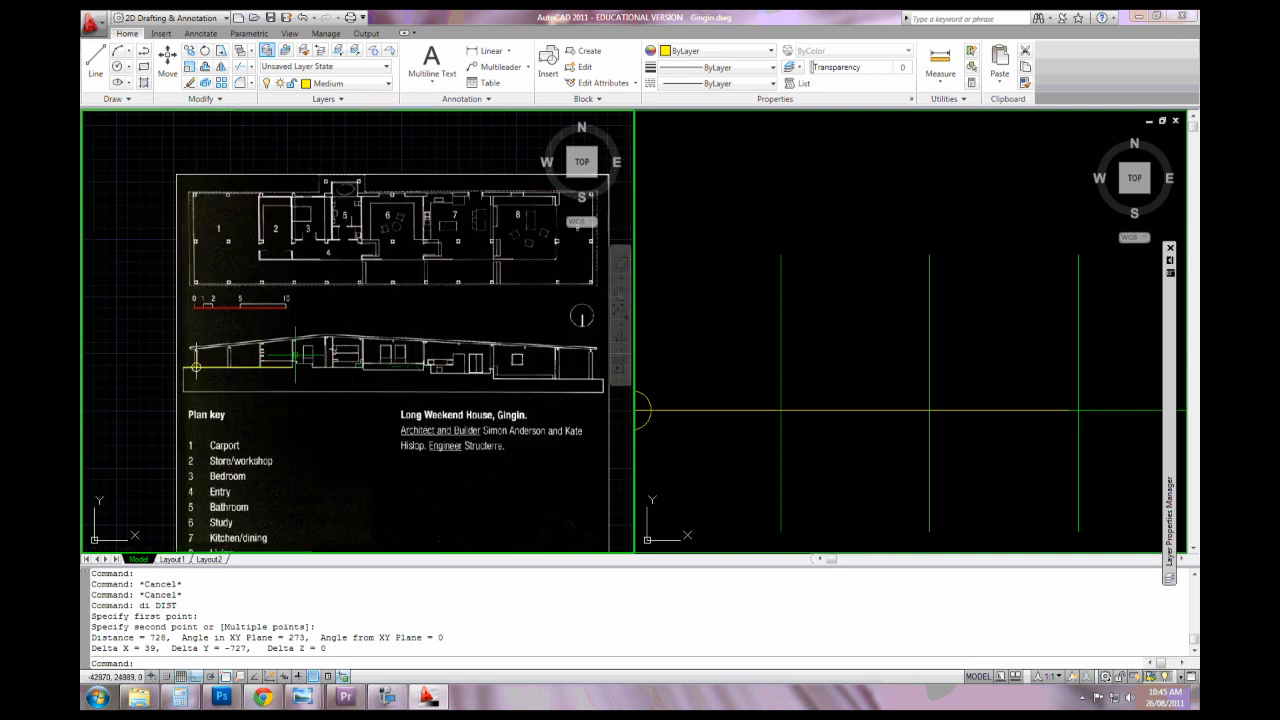
scroll(298, 350, up, 2)
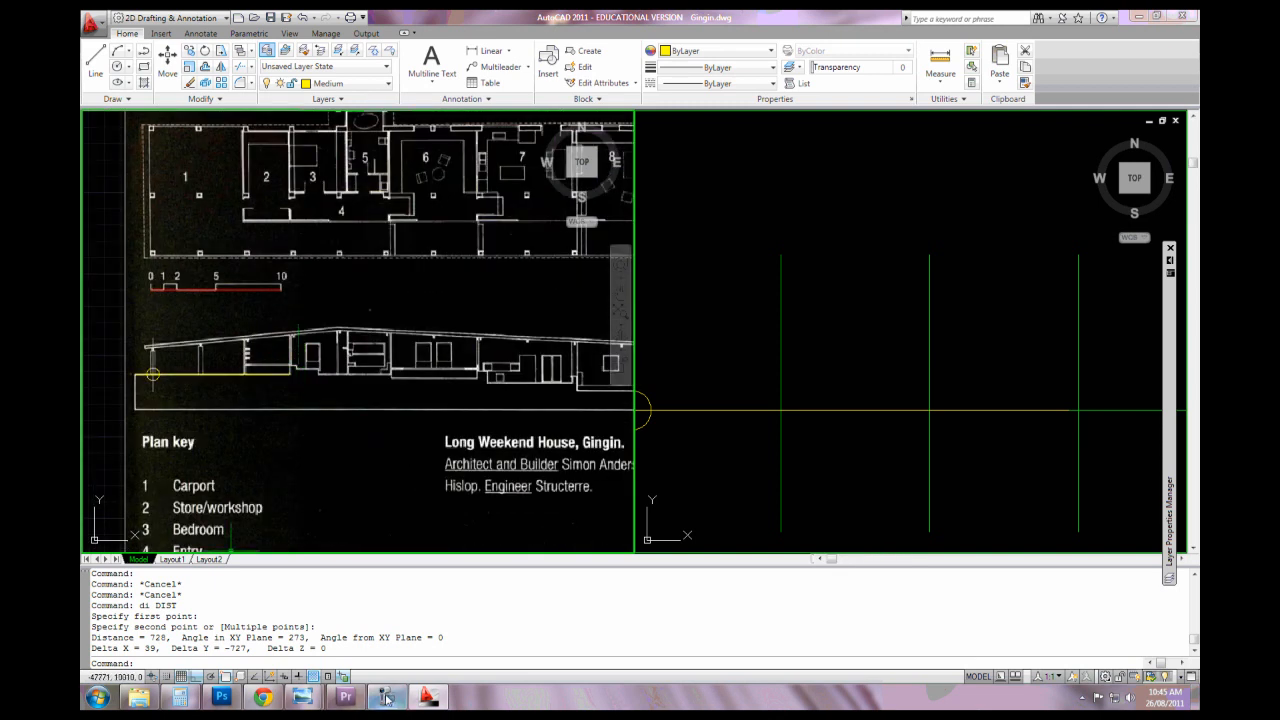
mouse_move(387, 697)
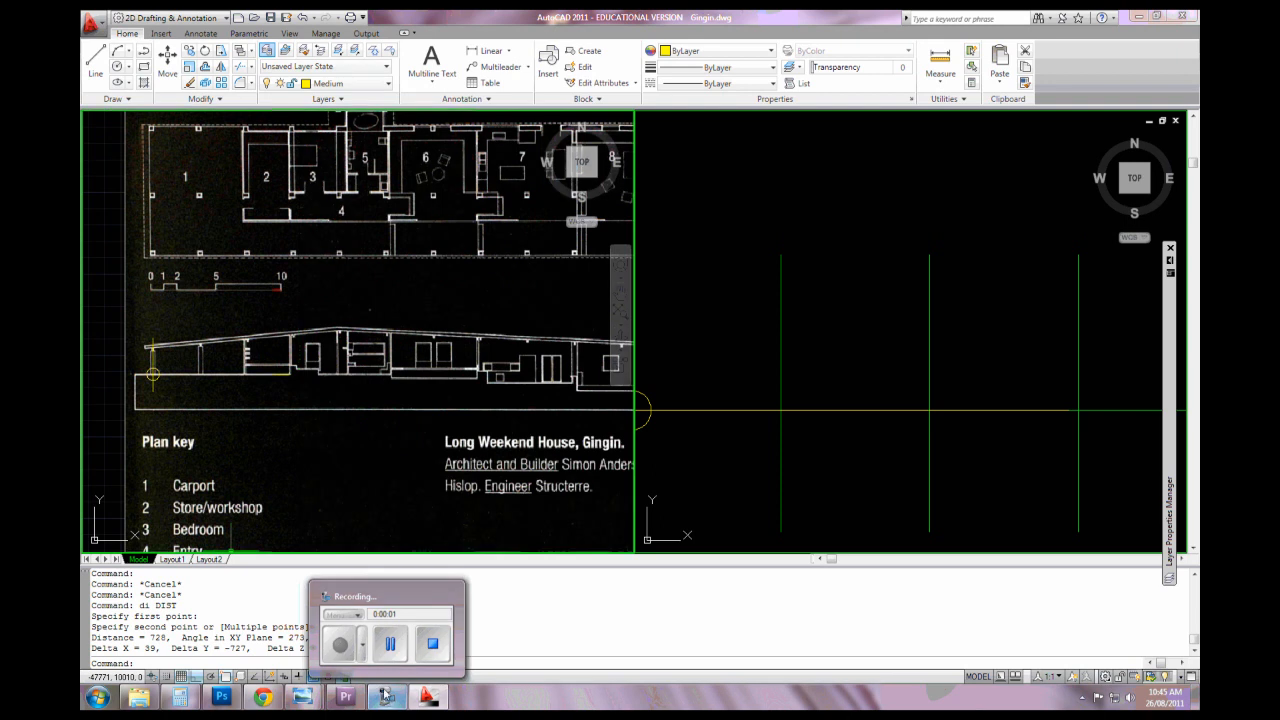
click(387, 697)
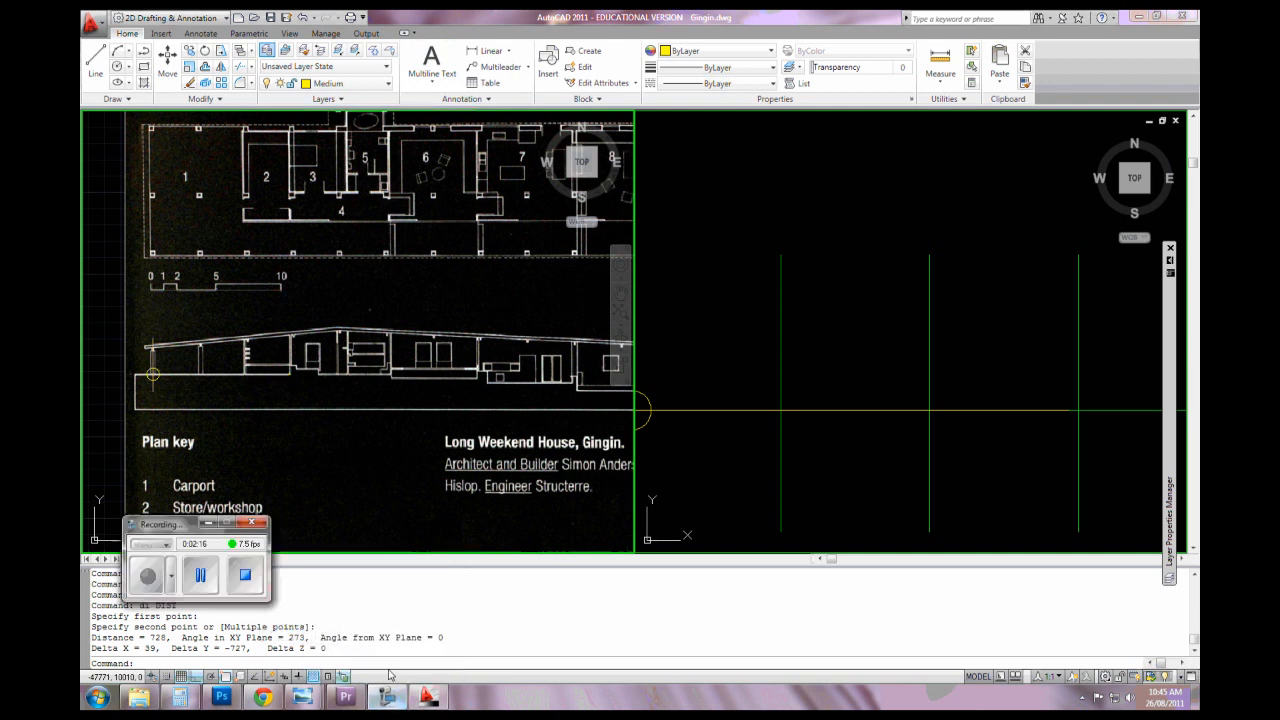
click(222, 580)
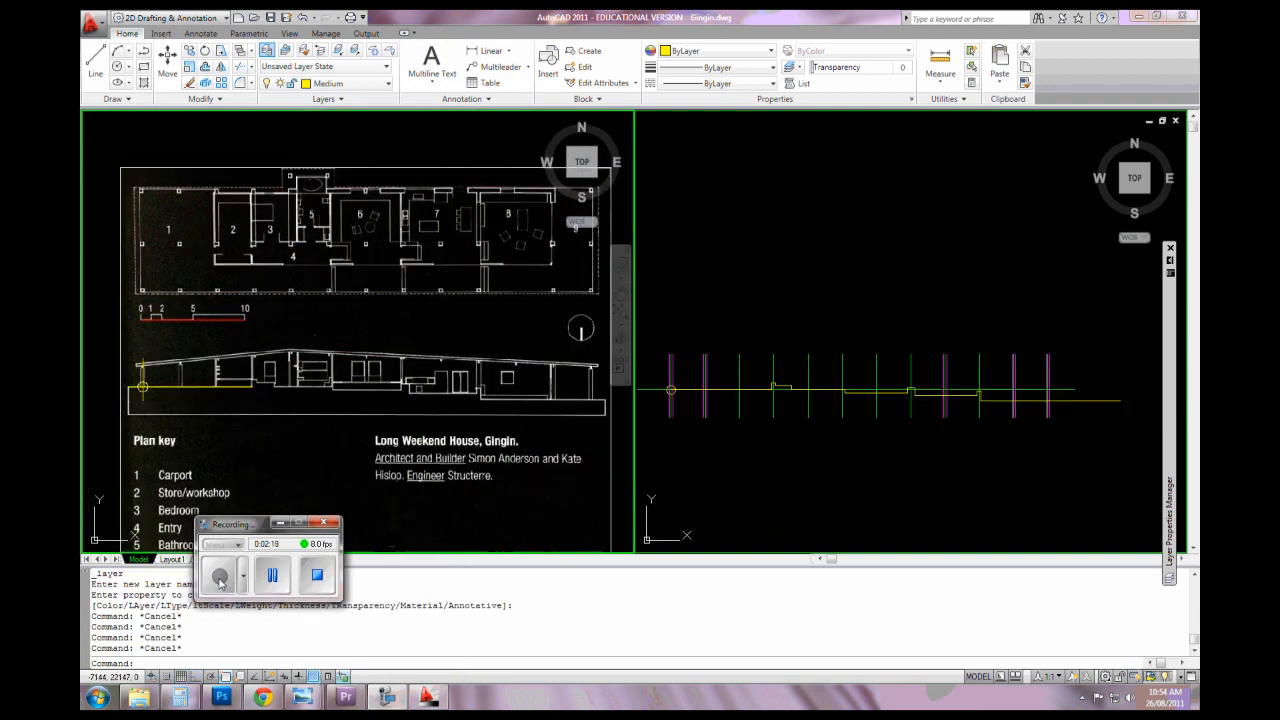
click(280, 523)
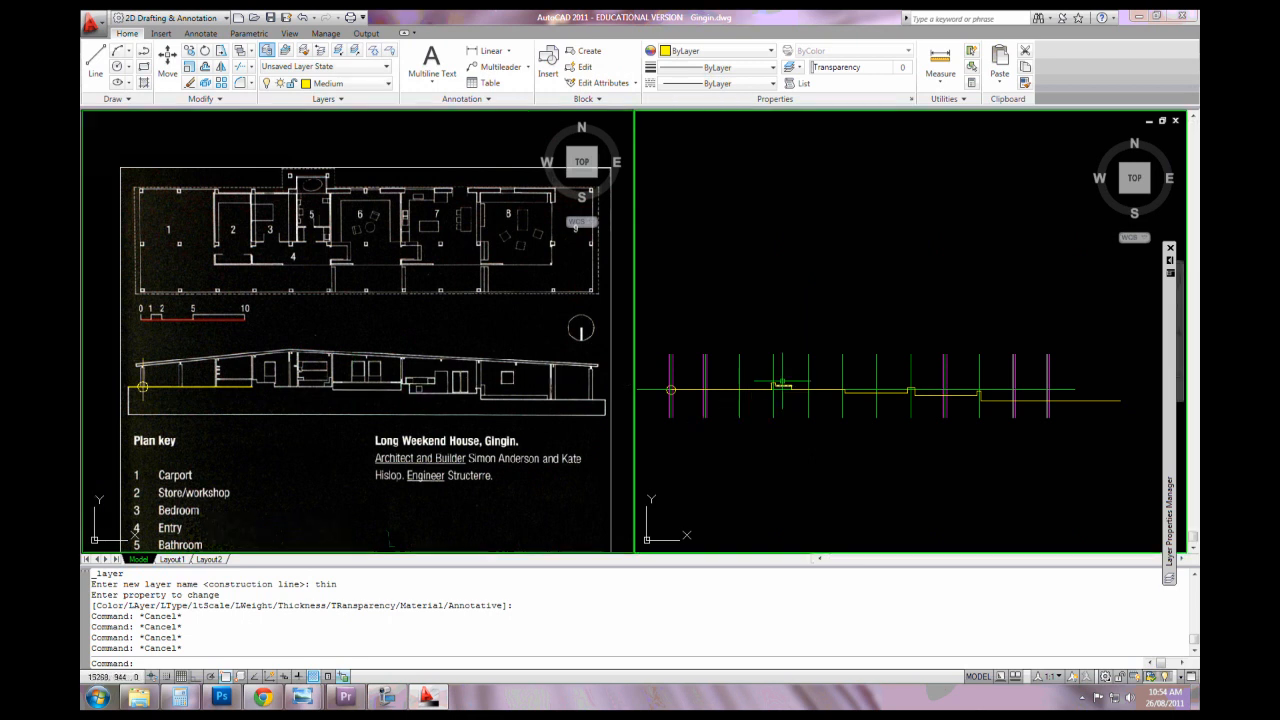
Compare the stepped floor polyline on the grid with the floor levels of the section on the scan
scroll(784, 382, up, 3)
scroll(950, 425, up, 2)
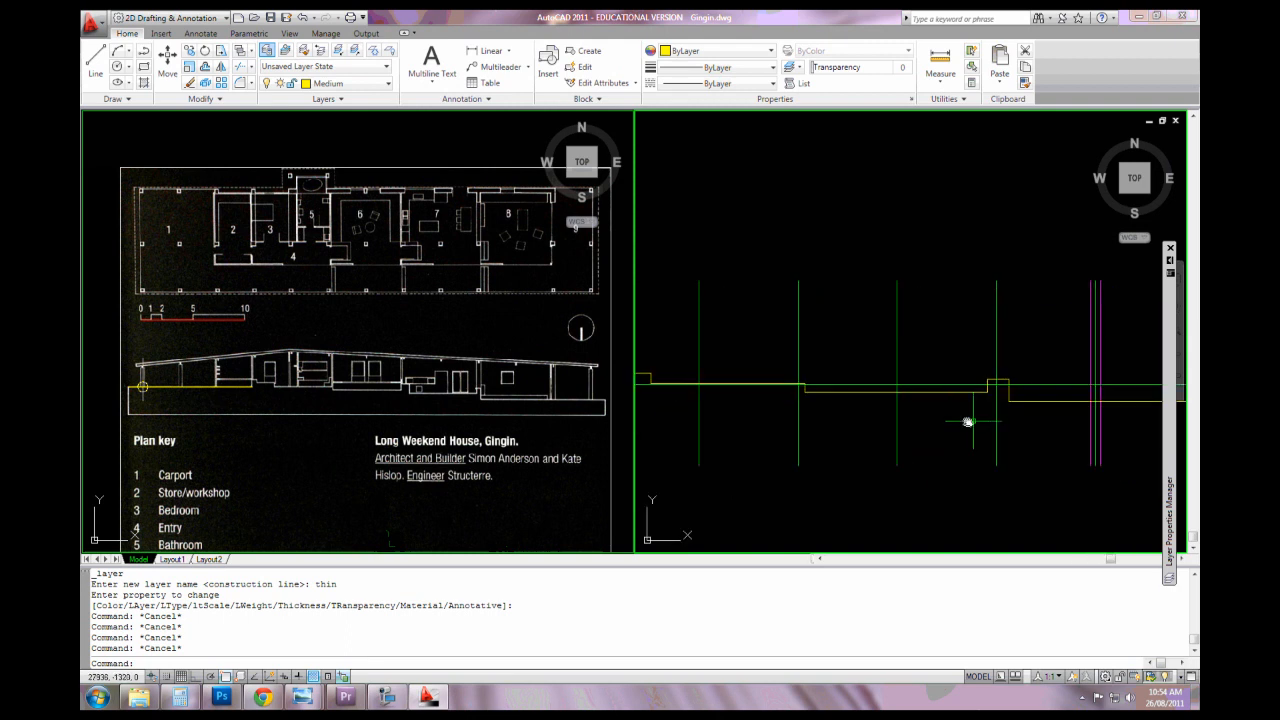
scroll(990, 421, down, 4)
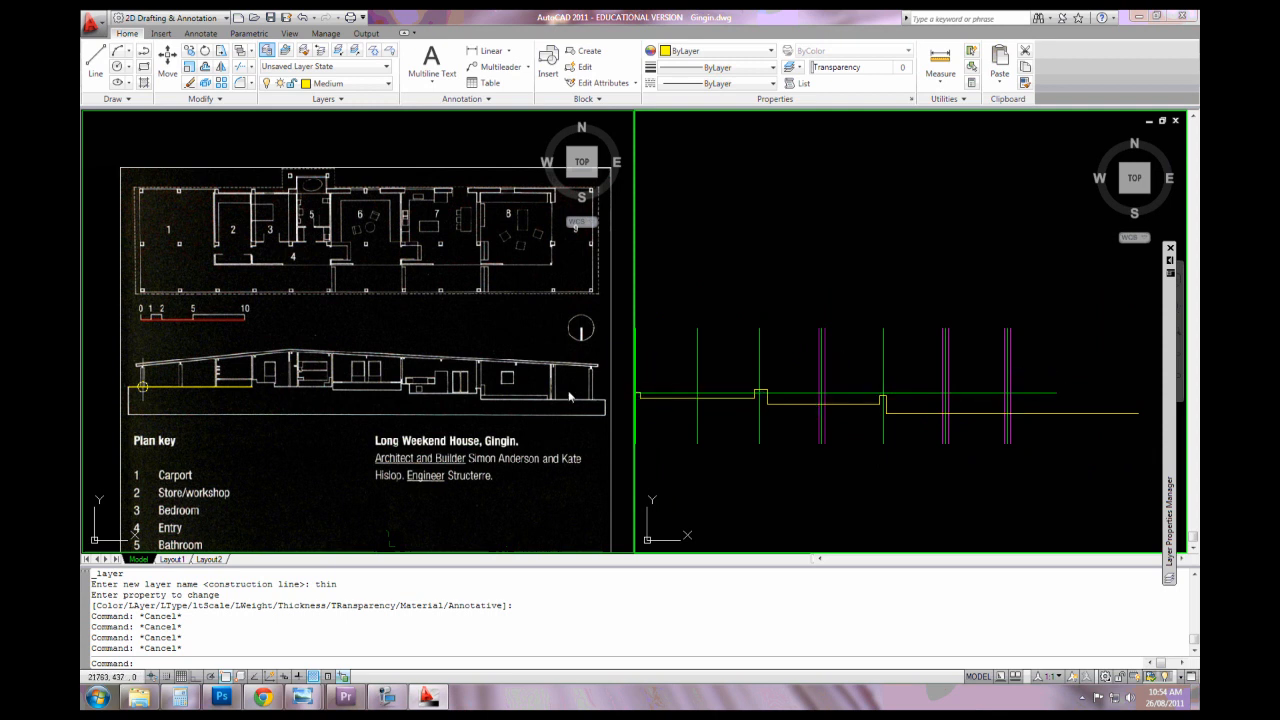
scroll(591, 380, up, 3)
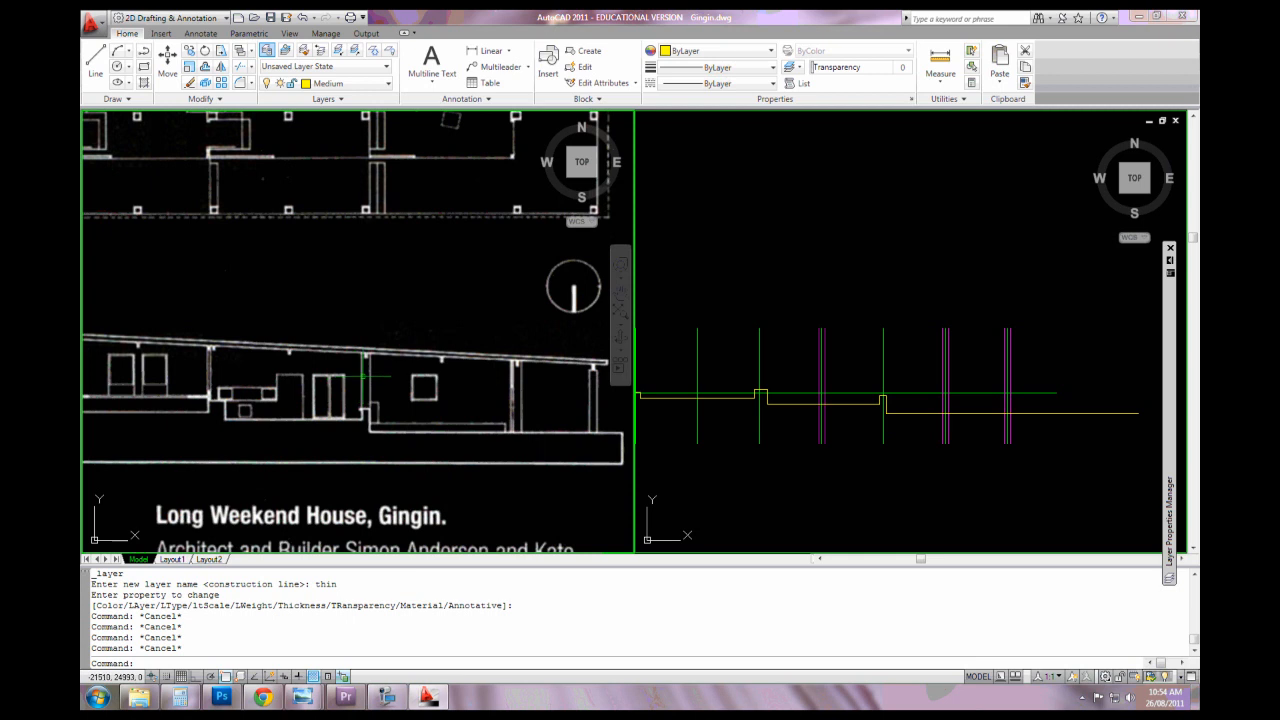
middle_drag(340, 400, 580, 403)
middle_drag(260, 408, 523, 408)
mouse_move(355, 406)
middle_down()
mouse_move(505, 392)
mouse_move(237, 380)
middle_up()
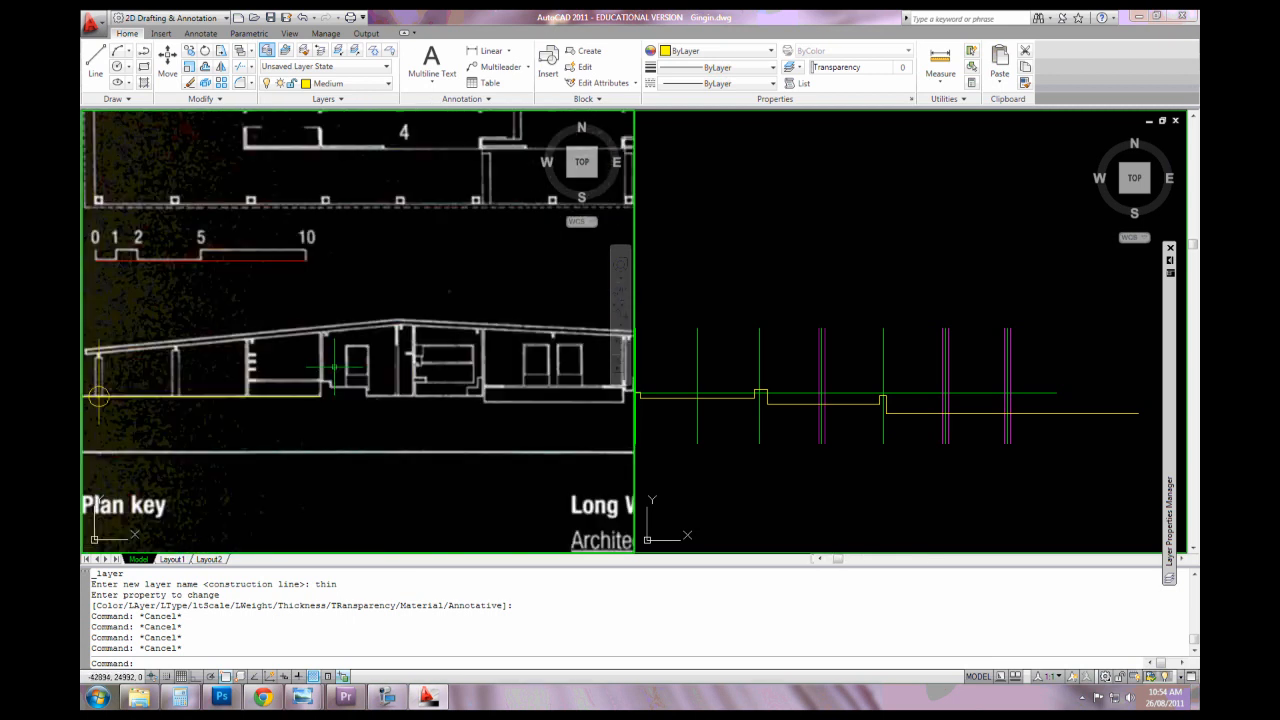
middle_drag(560, 400, 437, 400)
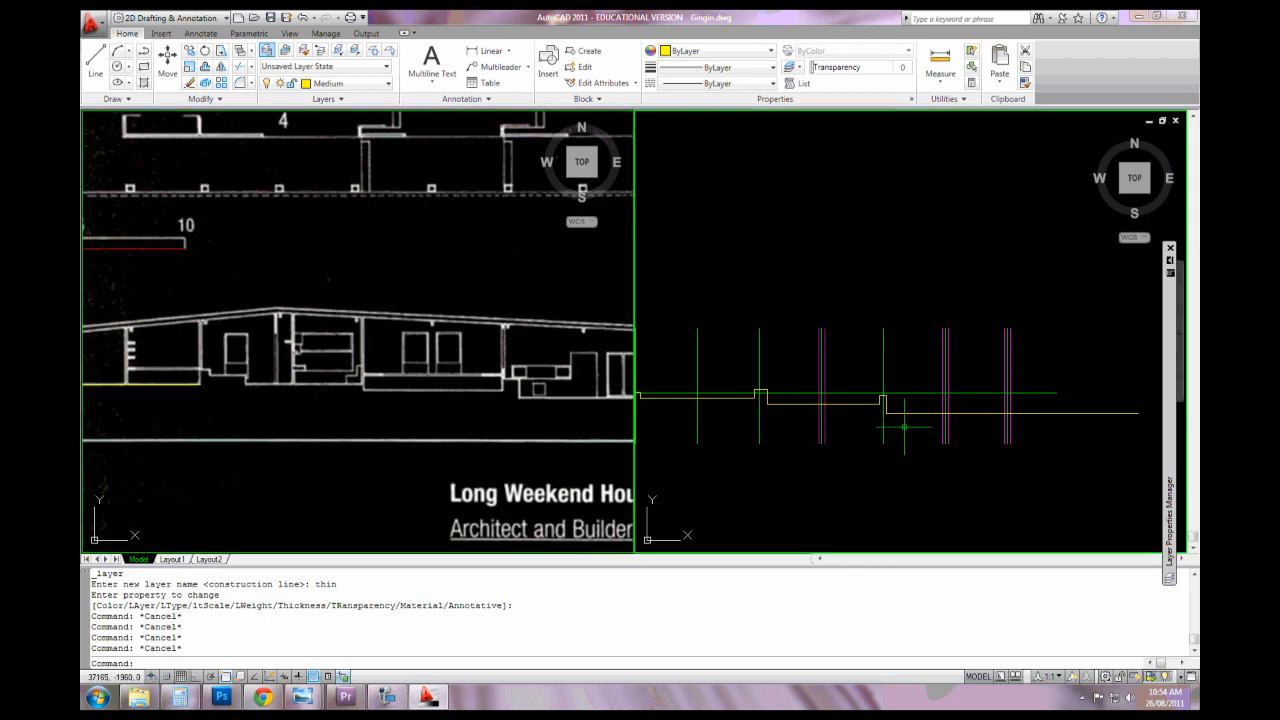
scroll(1000, 380, up, 2)
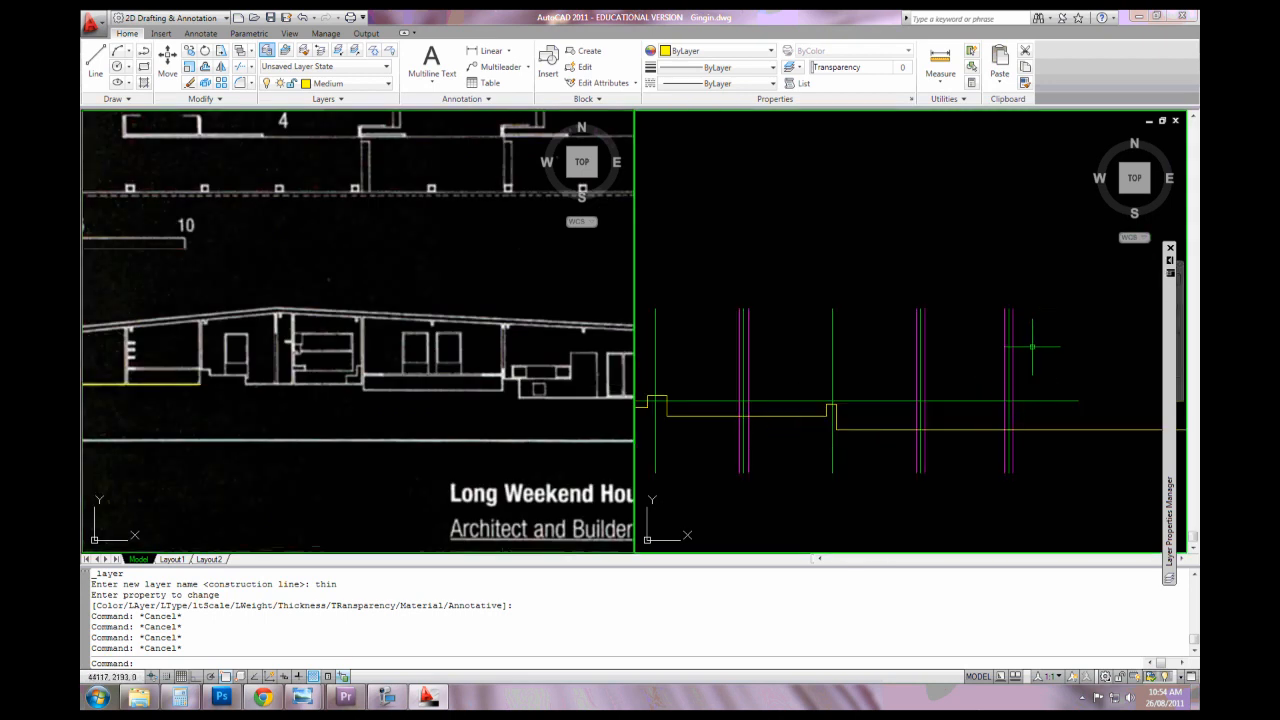
Check the thin layer's settings and compare the magenta lines beside the grid lines with the posts on the scan
mouse_move(1170, 262)
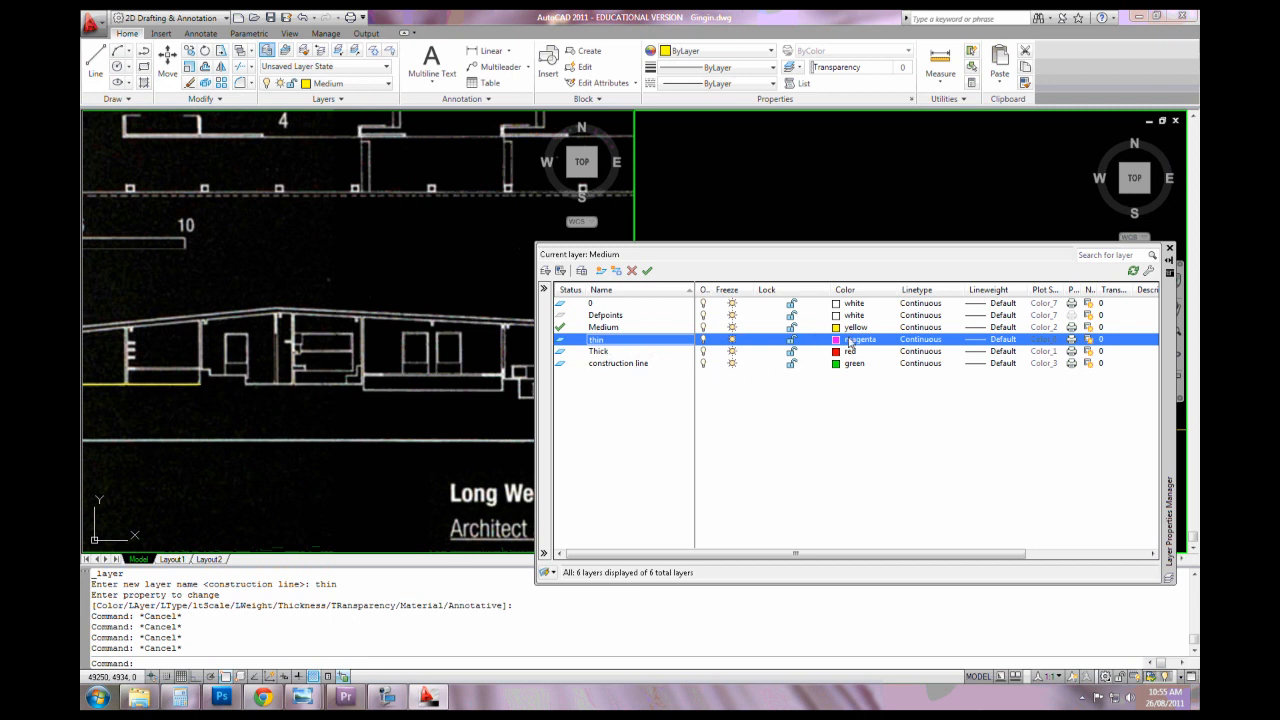
click(1169, 262)
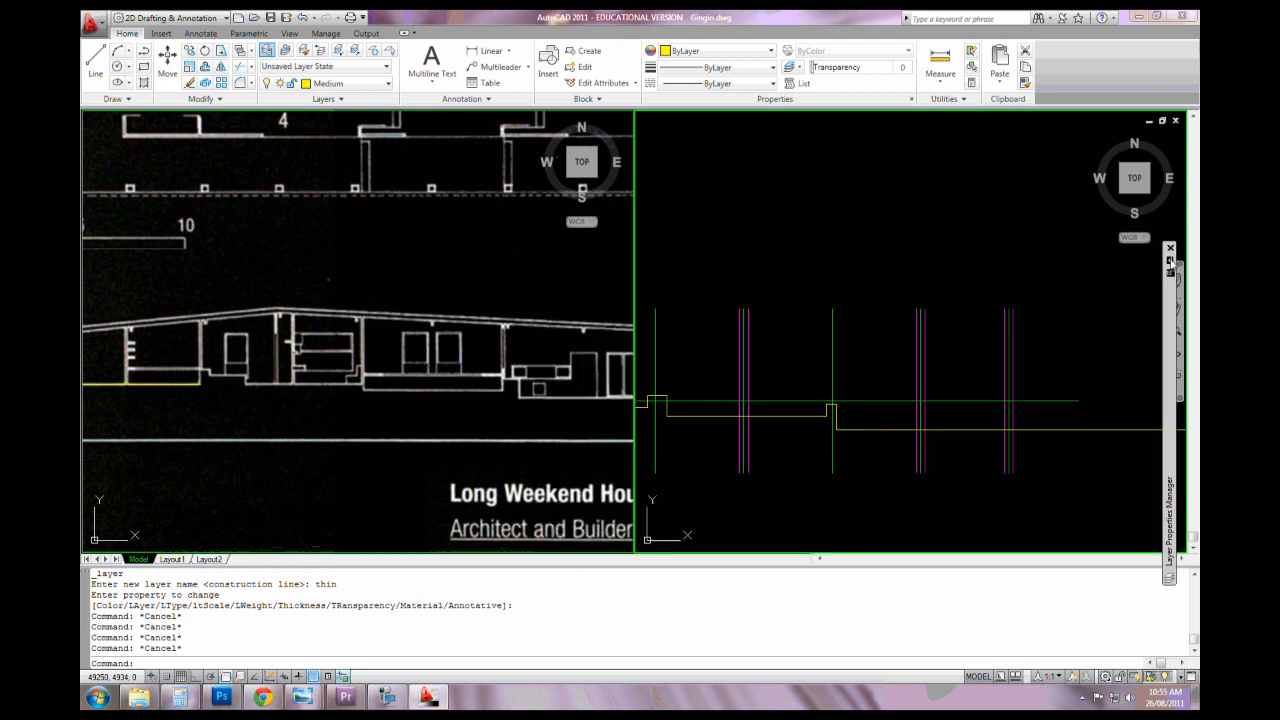
middle_drag(975, 380, 975, 366)
scroll(848, 368, down, 2)
middle_drag(867, 371, 922, 371)
click(521, 360)
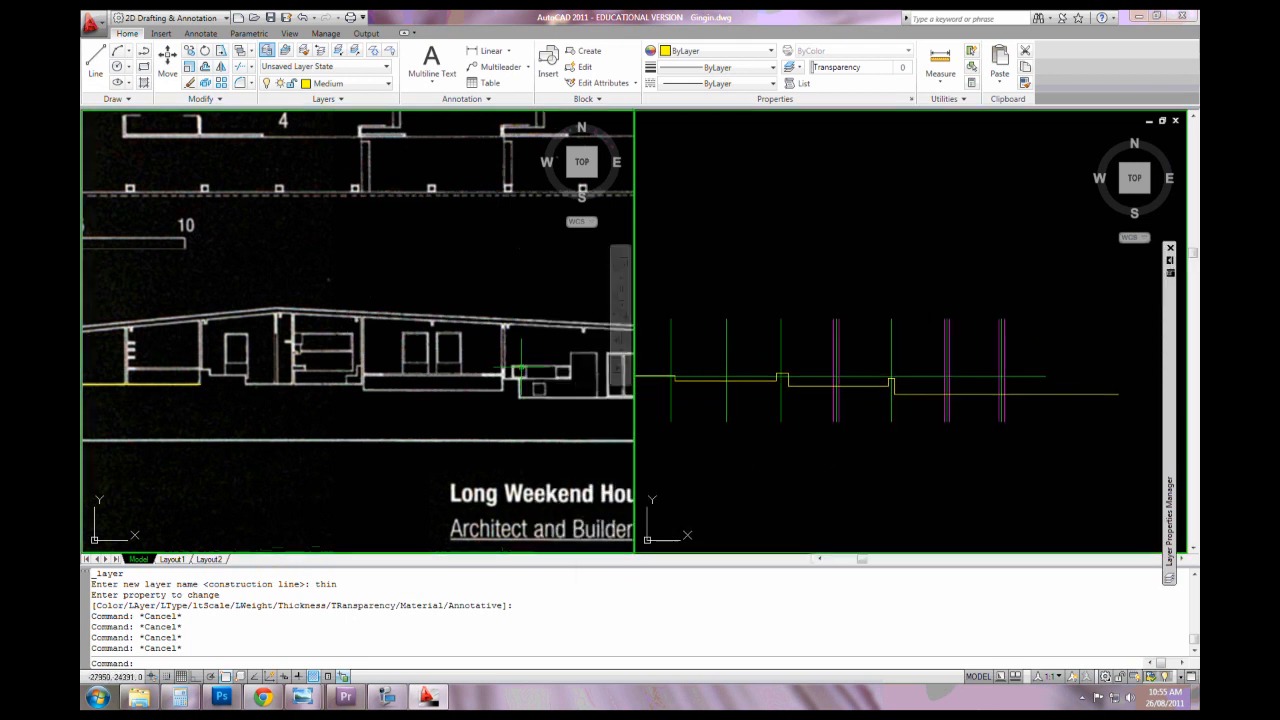
middle_drag(572, 364, 439, 362)
middle_drag(625, 359, 444, 351)
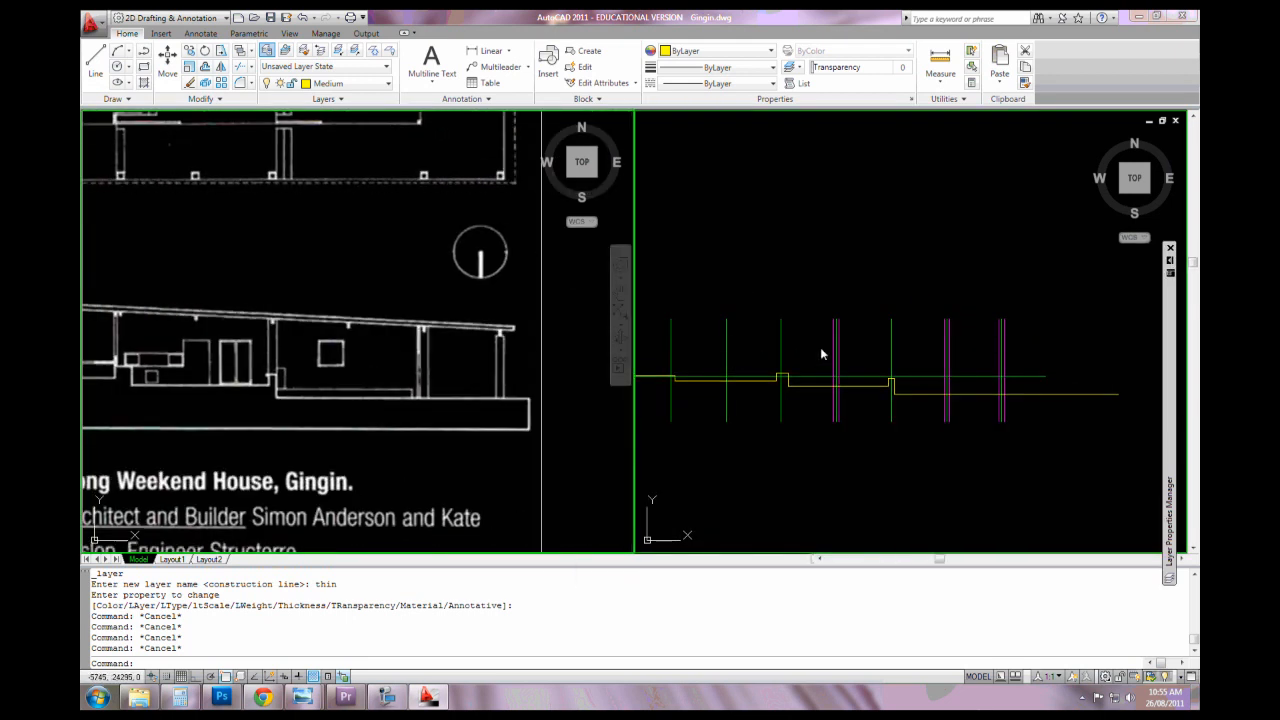
scroll(822, 348, up, 2)
click(840, 348)
scroll(836, 338, up, 4)
scroll(914, 383, down, 3)
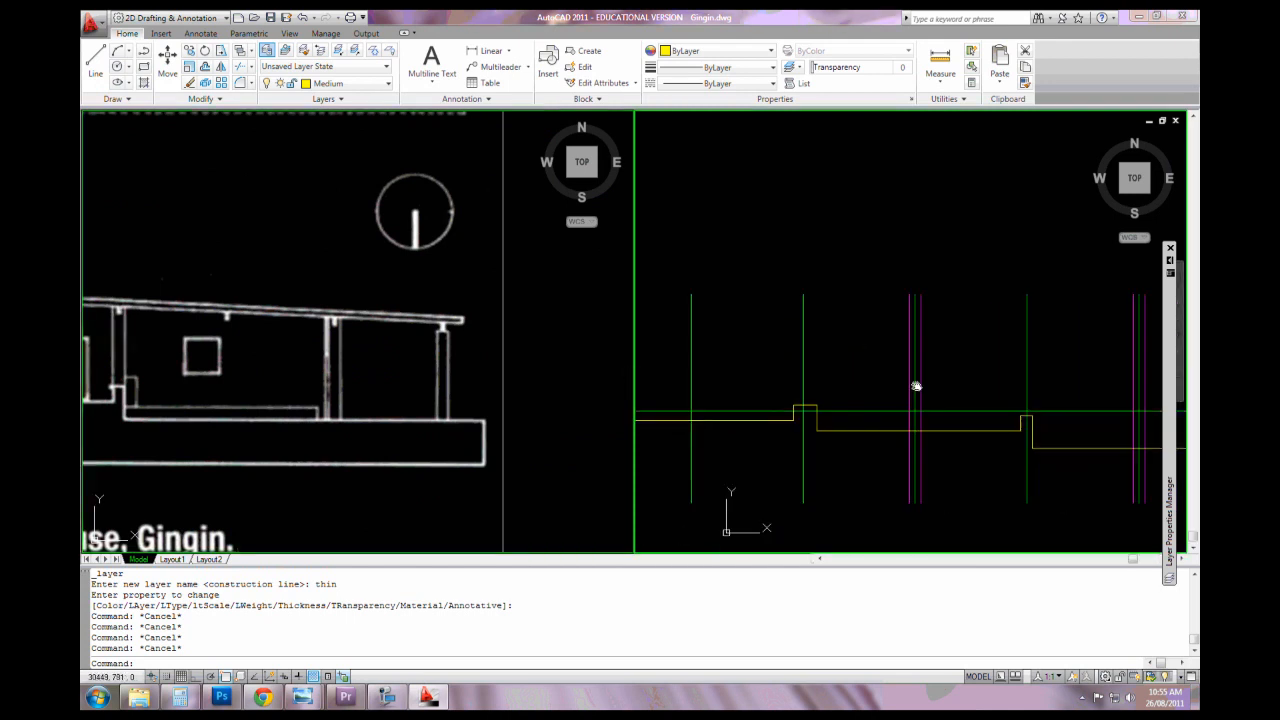